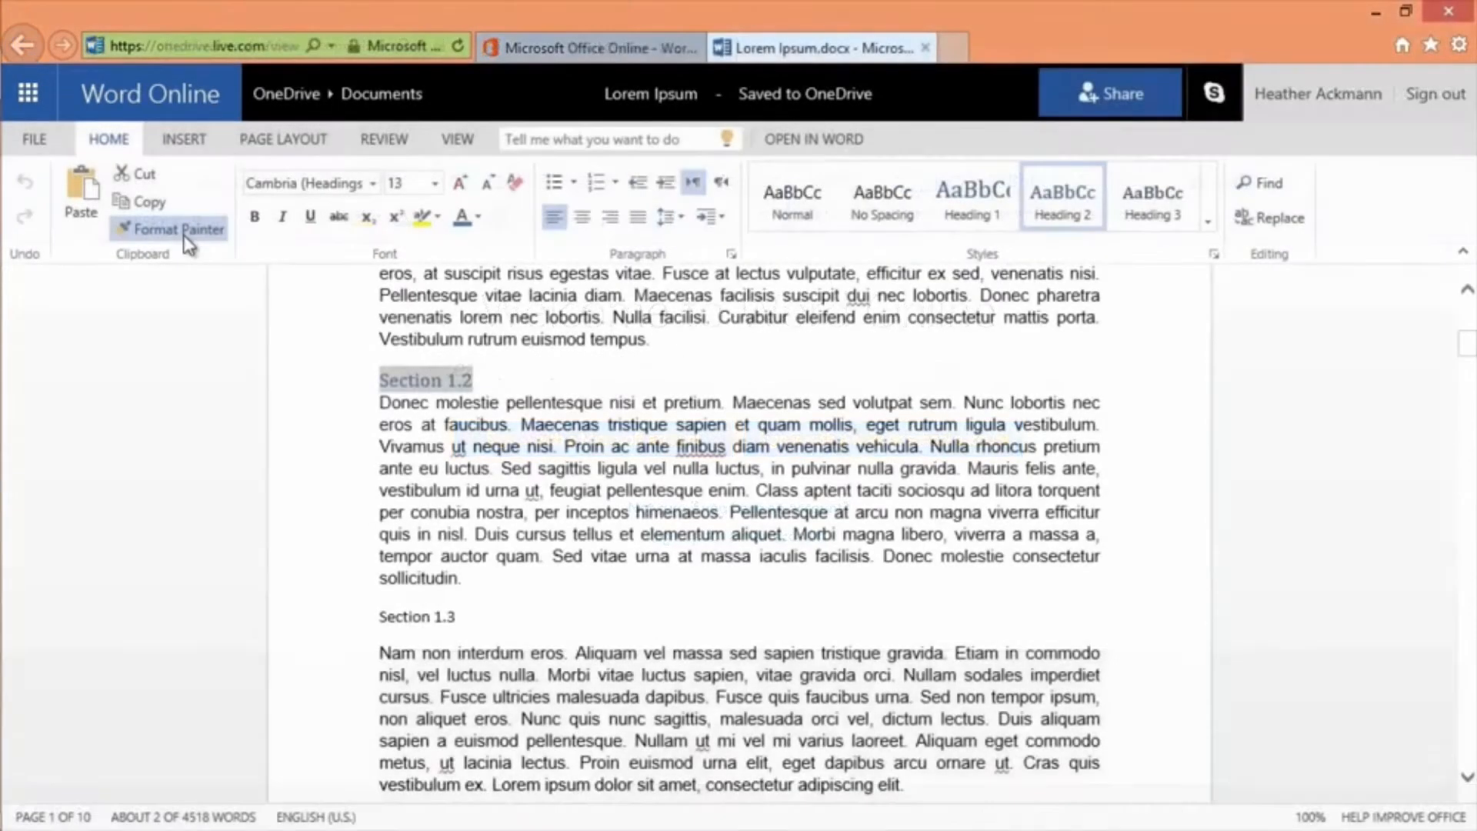
Copy the formatting of the "Section 1.2" heading onto the "Section 1.3" text with Format Painter.
left_click(170, 228)
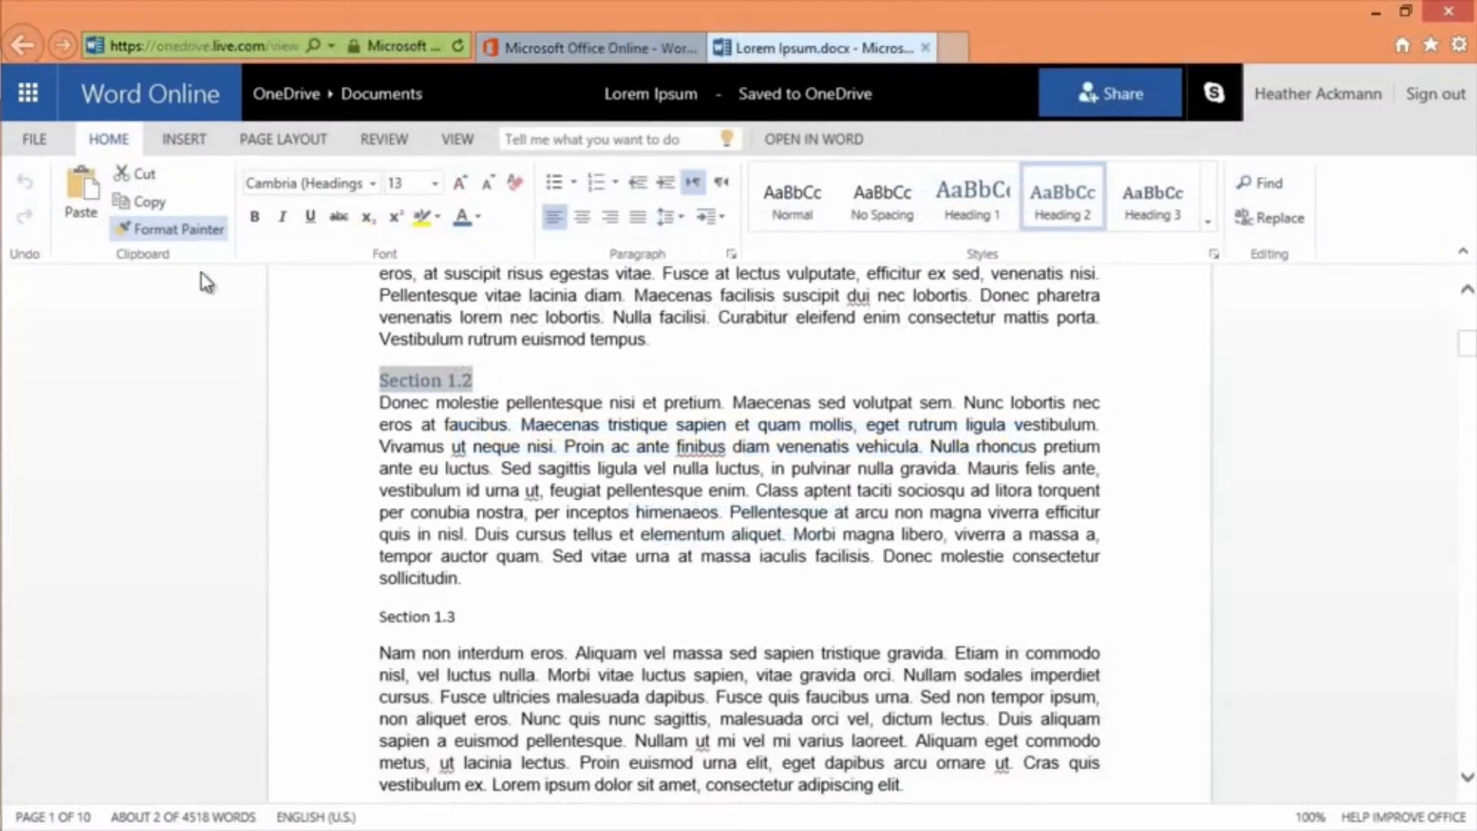
left_click_drag(456, 616, 375, 620)
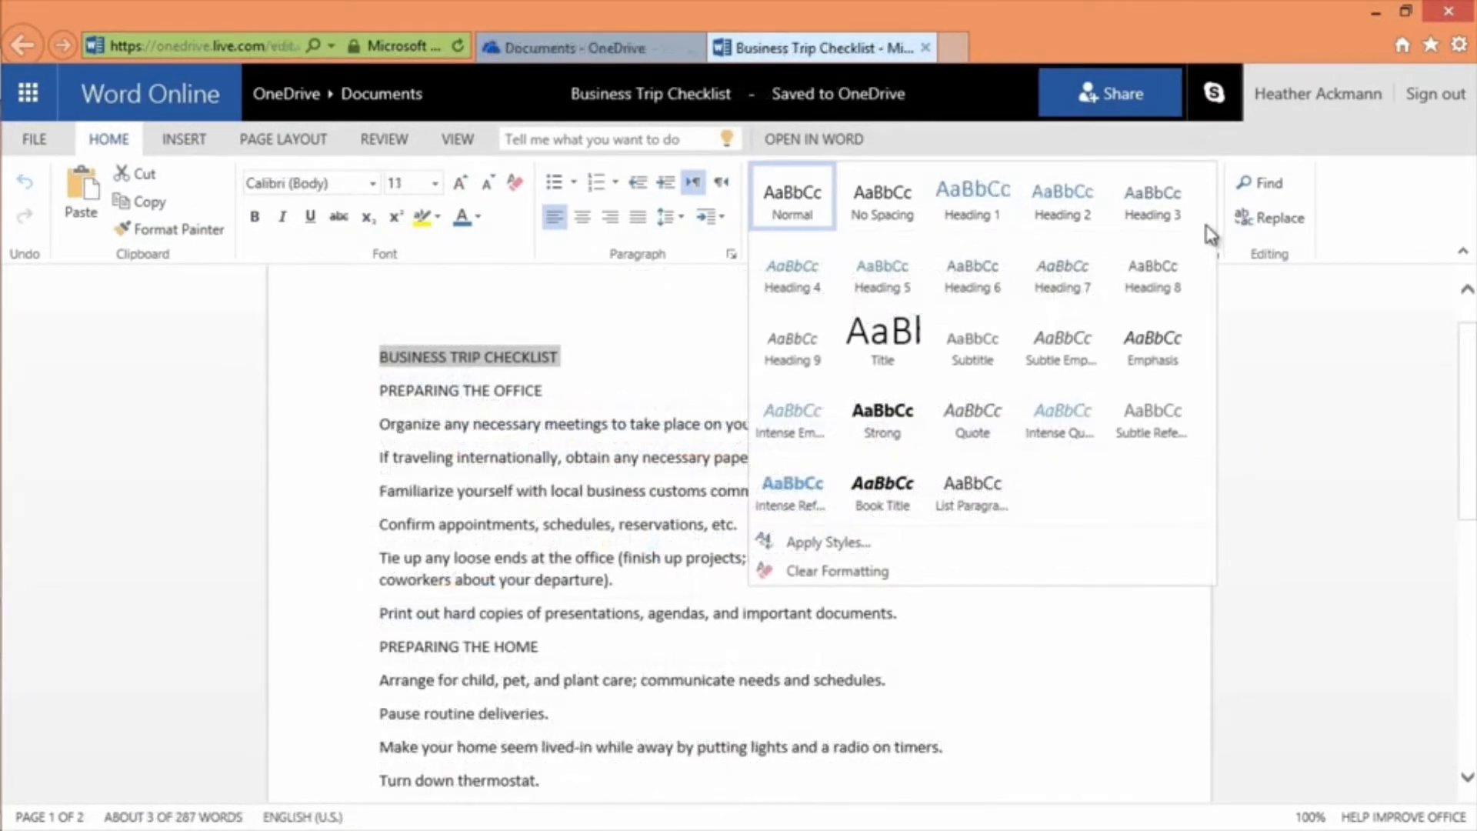
Apply the Title style to the selected "BUSINESS TRIP CHECKLIST" line.
left_click(883, 339)
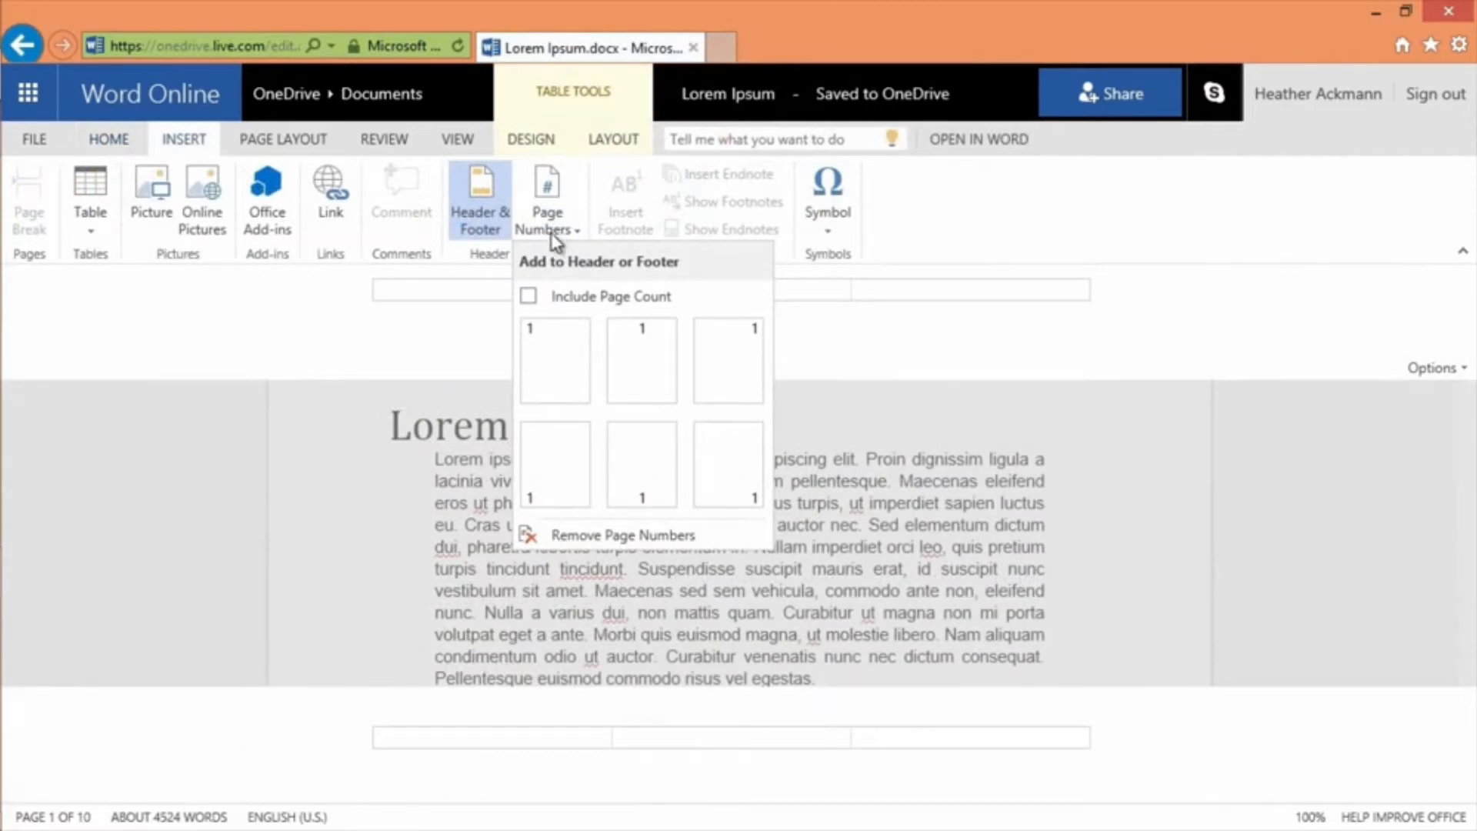
Include the page count with the page numbers in the Lorem Ipsum document's header or footer.
left_click(528, 296)
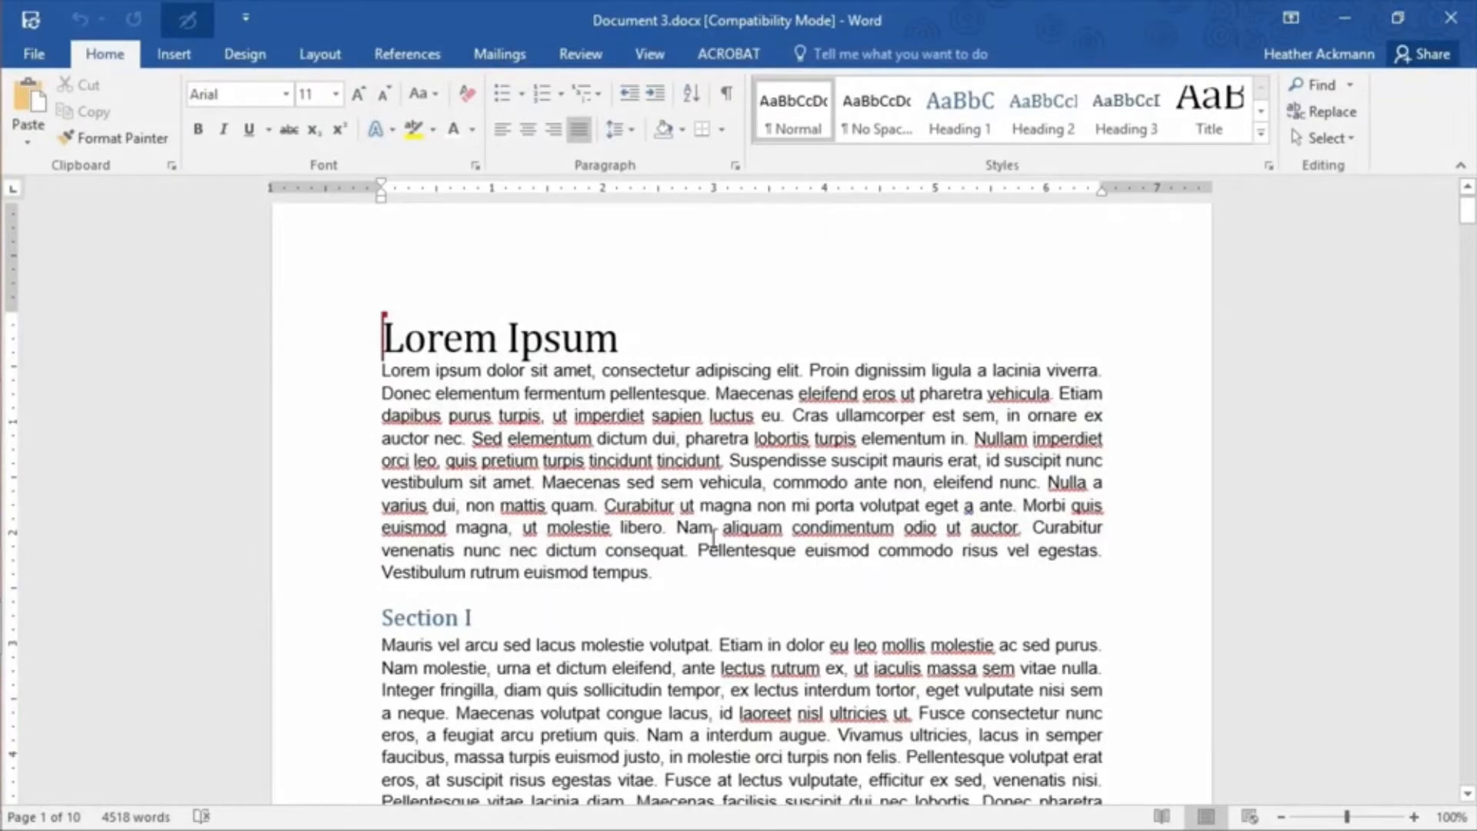
In desktop Word, select the first body paragraph from the margin, expand the selection to the entire document and review it down to Section II.
double_click(331, 475)
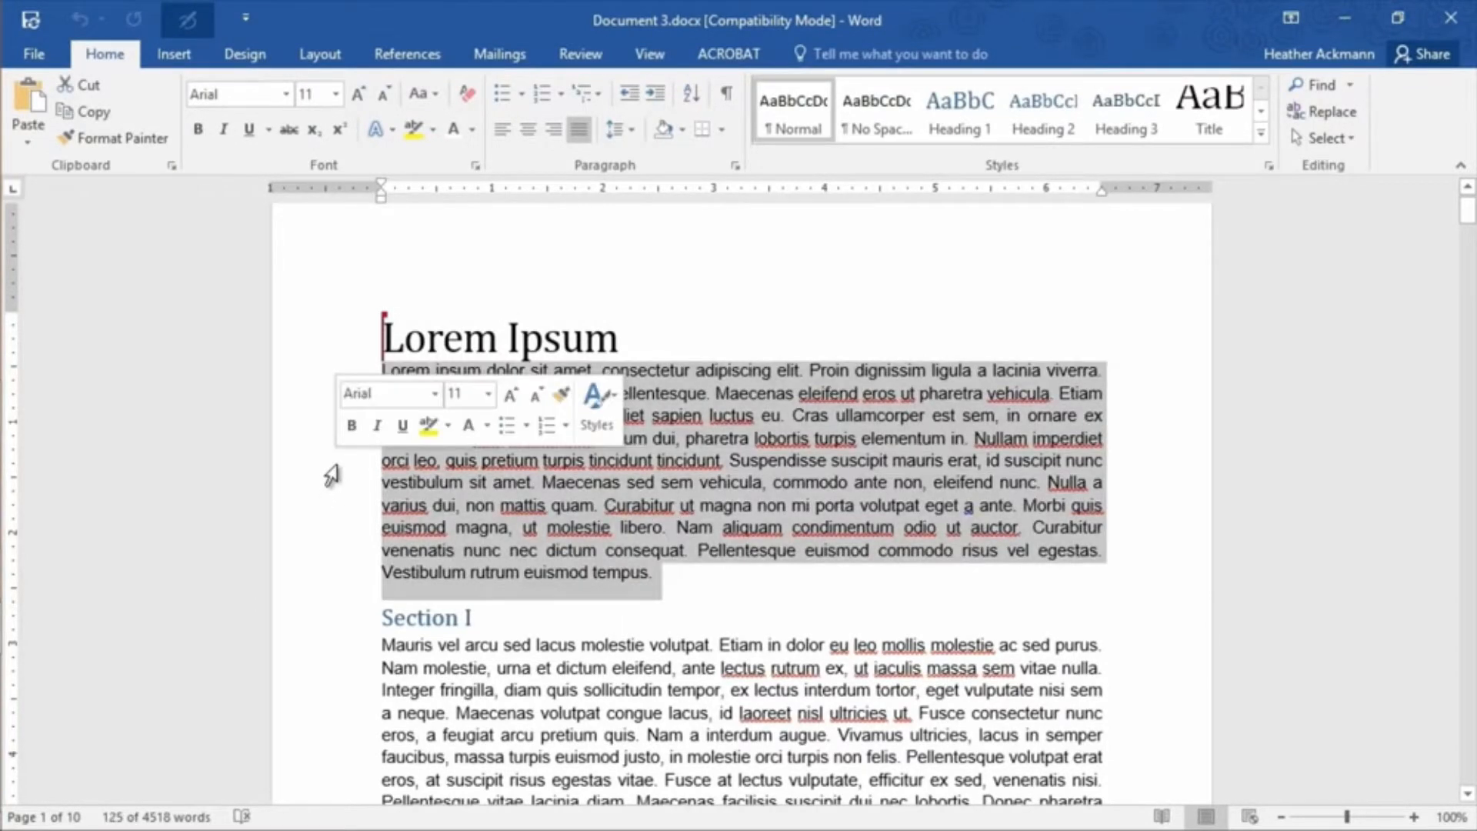
triple_click(332, 475)
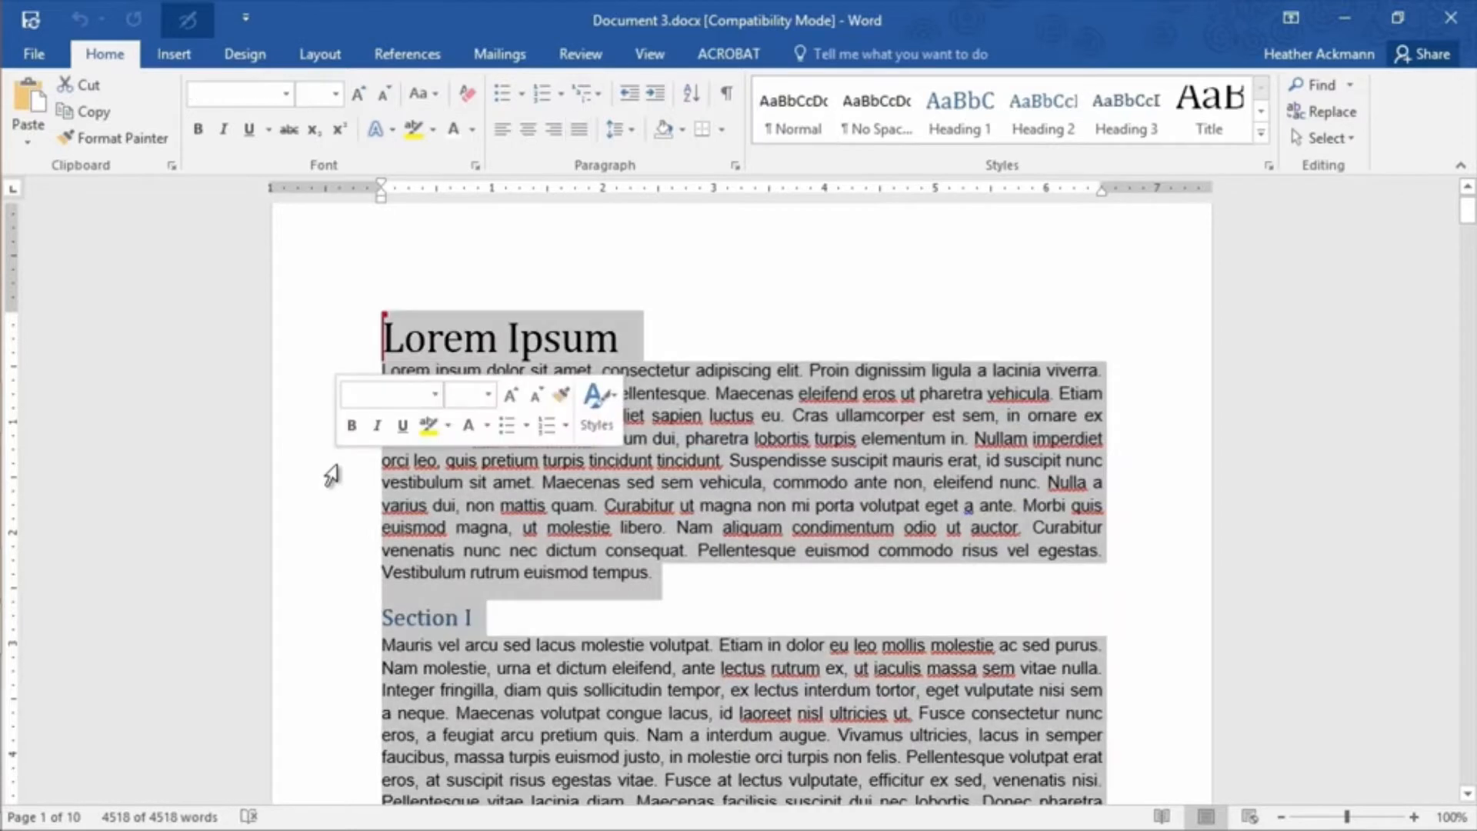
scroll(348, 476, "down", 4)
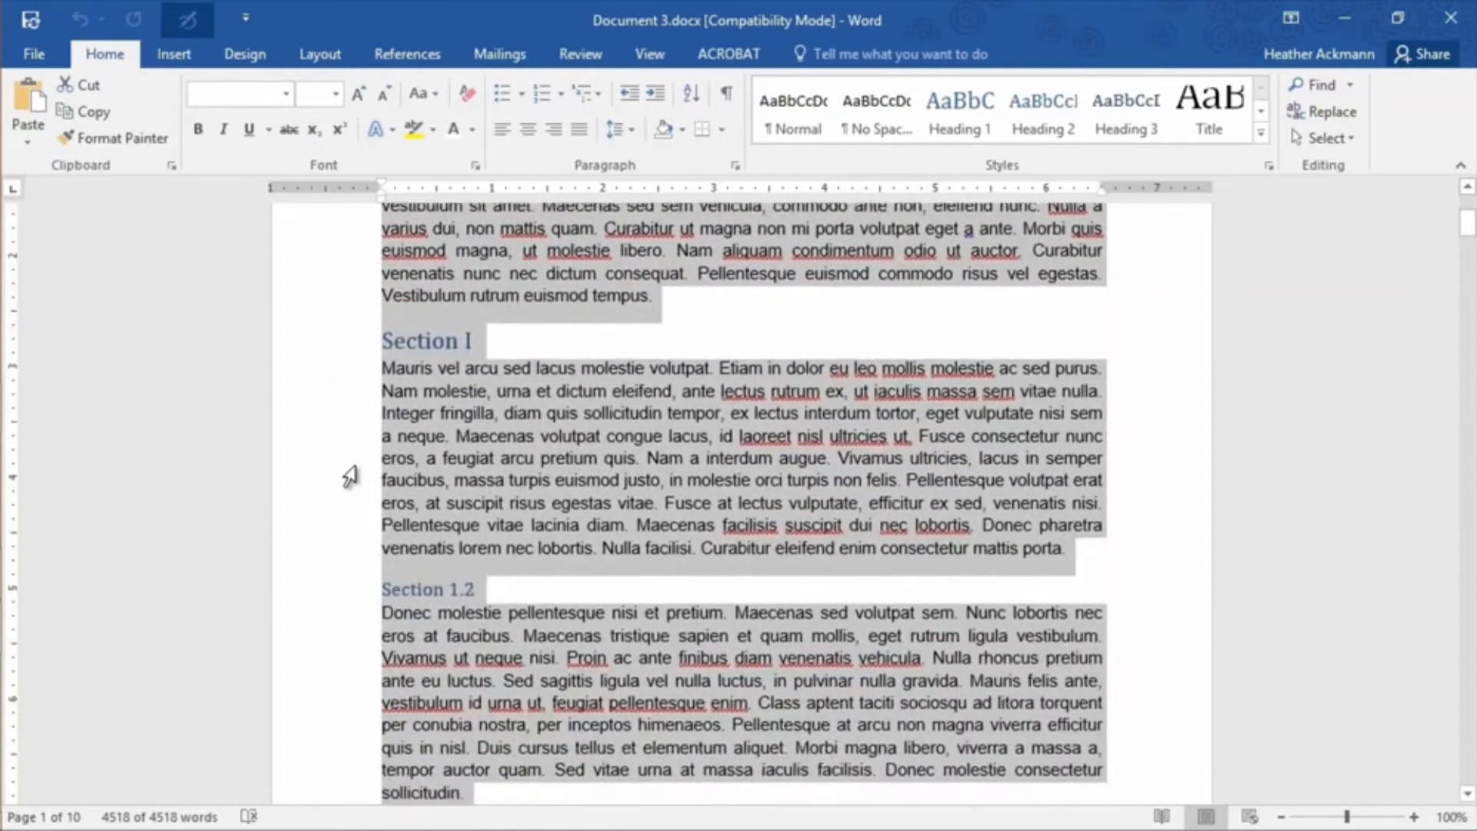
scroll(350, 476, "down", 9)
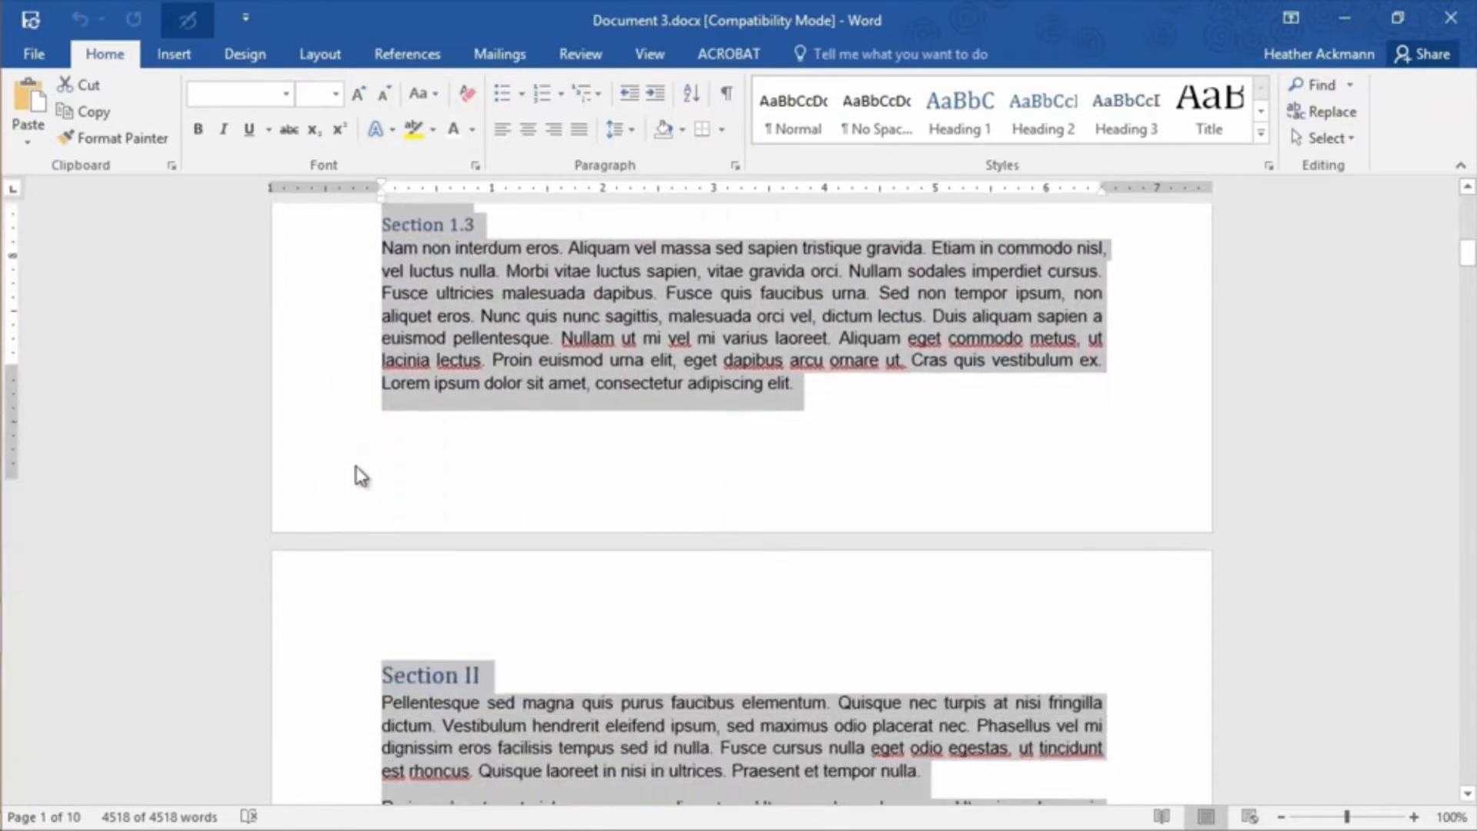
scroll(360, 477, "down", 1)
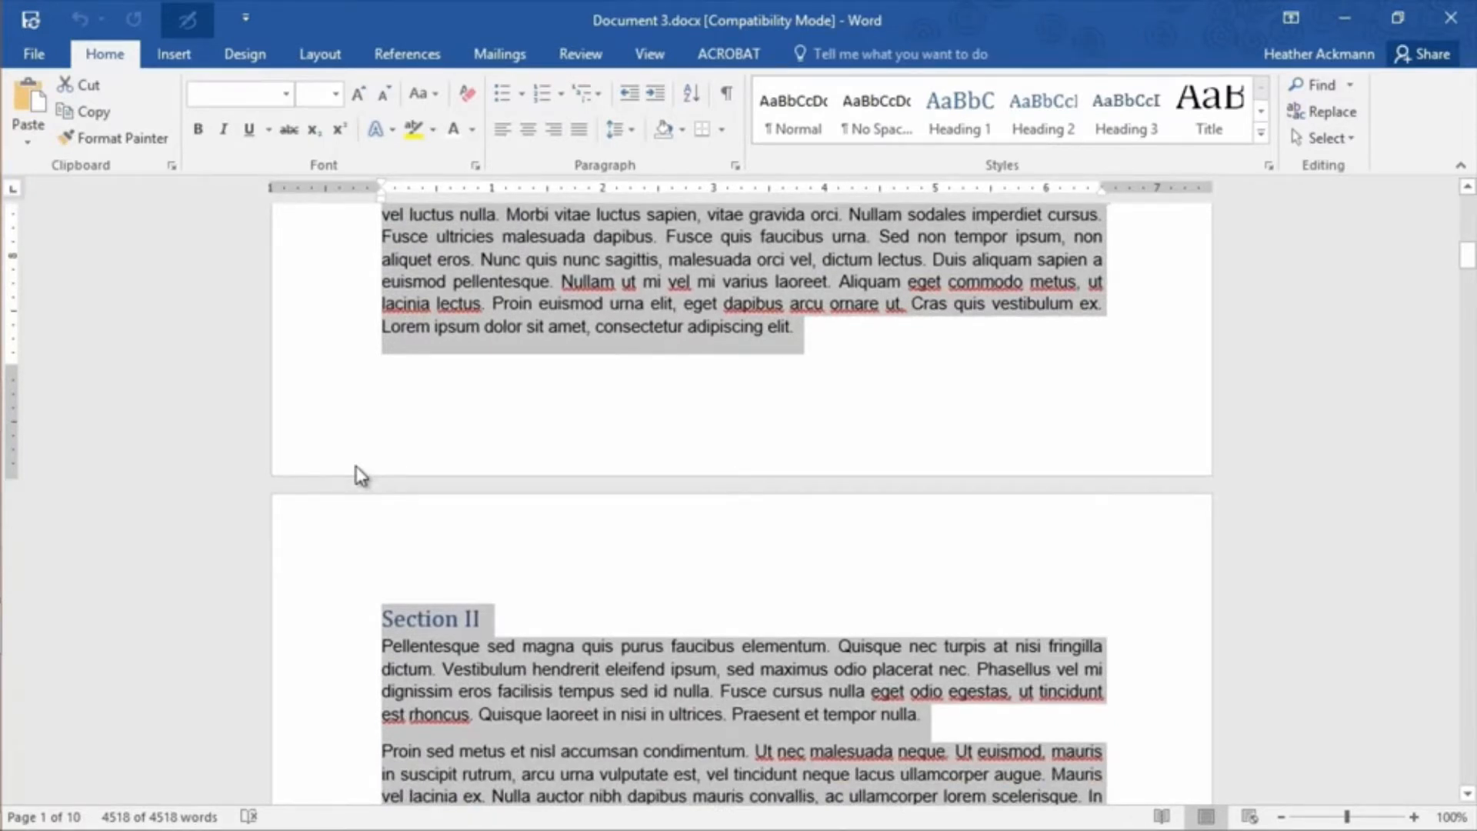
scroll(360, 476, "down", 1)
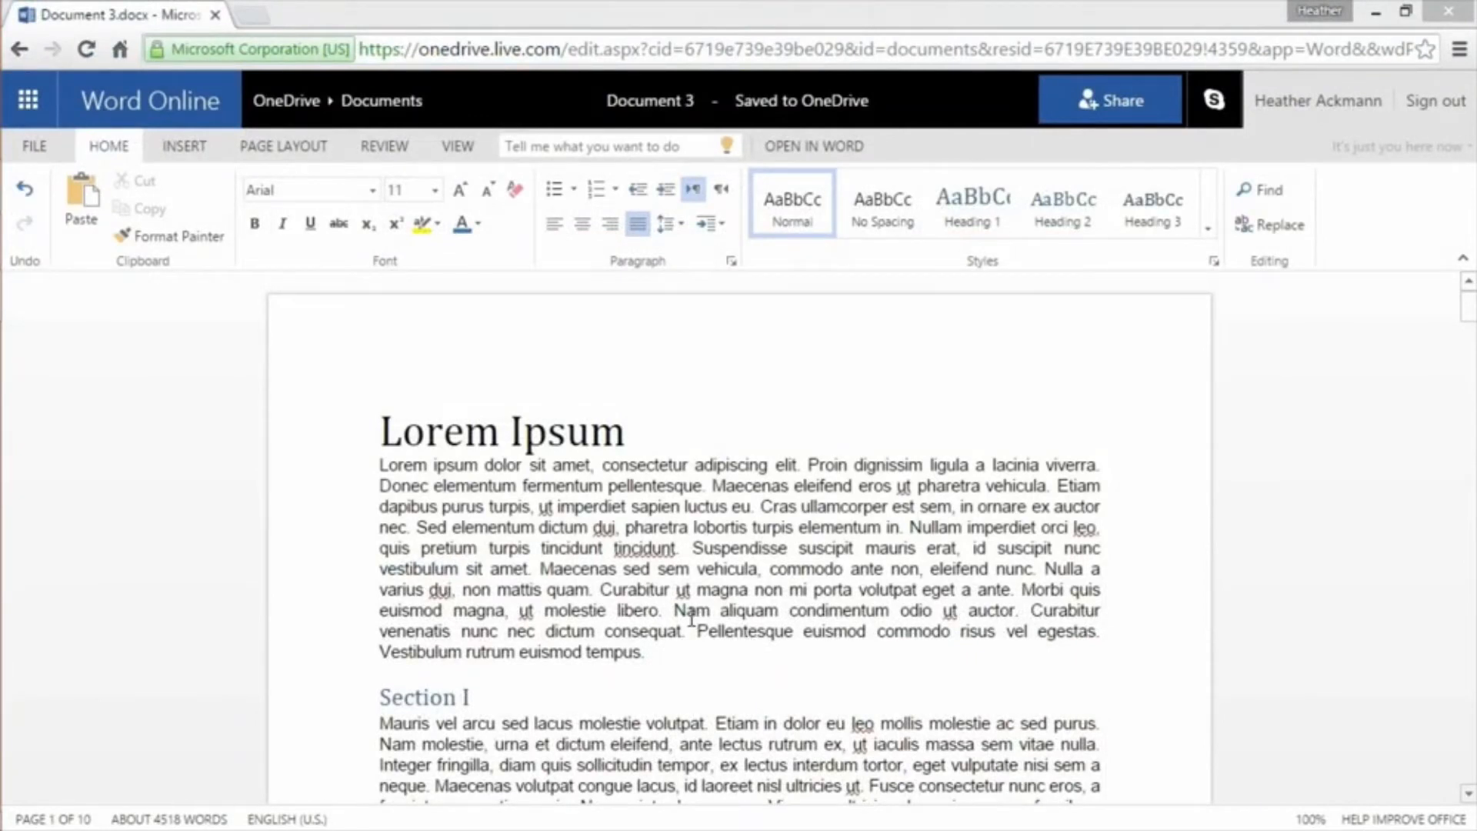
In Word Online, select the text from "Nam aliquam" to the end of the first body paragraph.
left_click(667, 631)
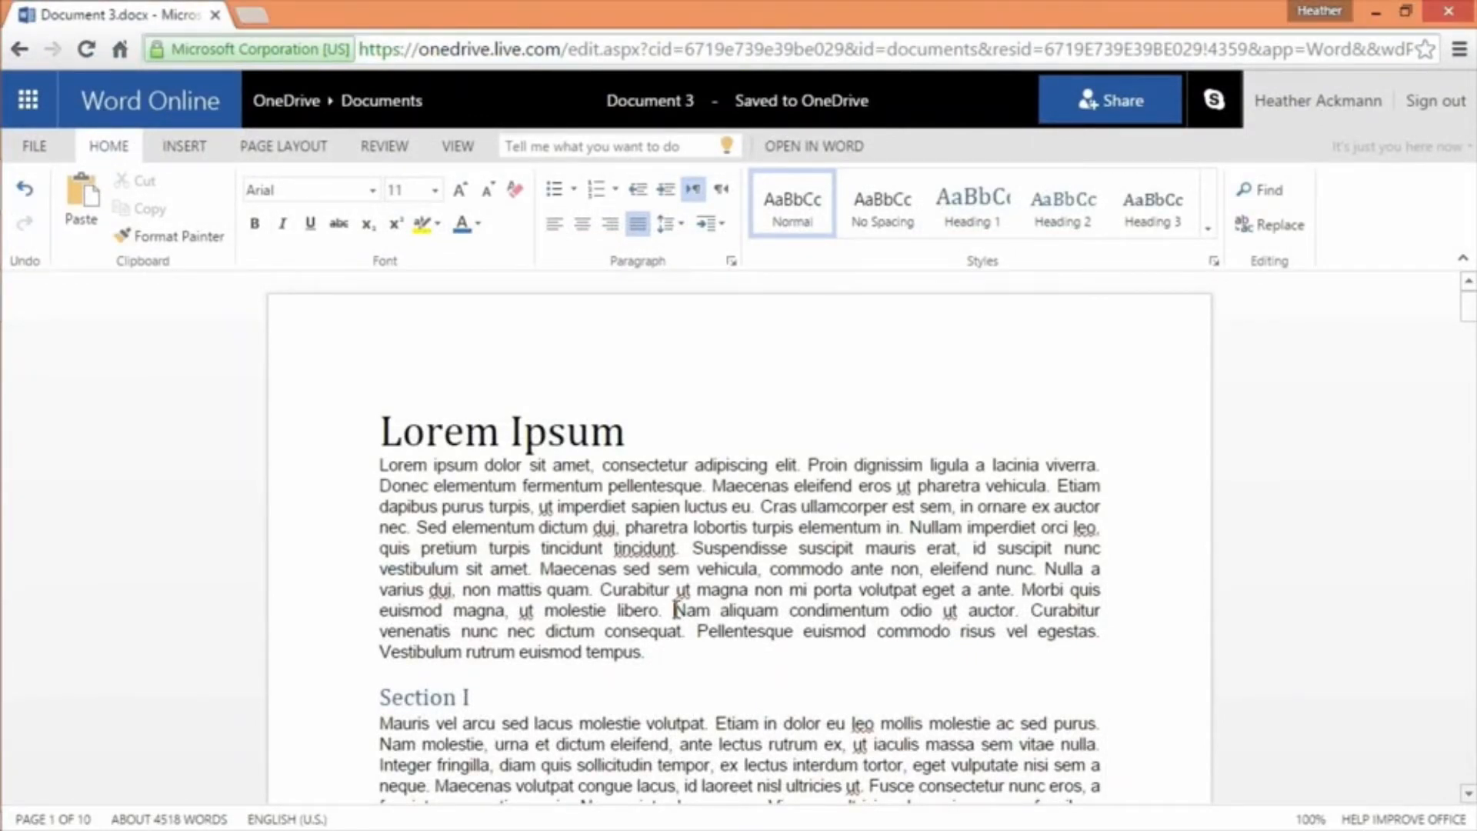
left_click_drag(676, 611, 720, 659)
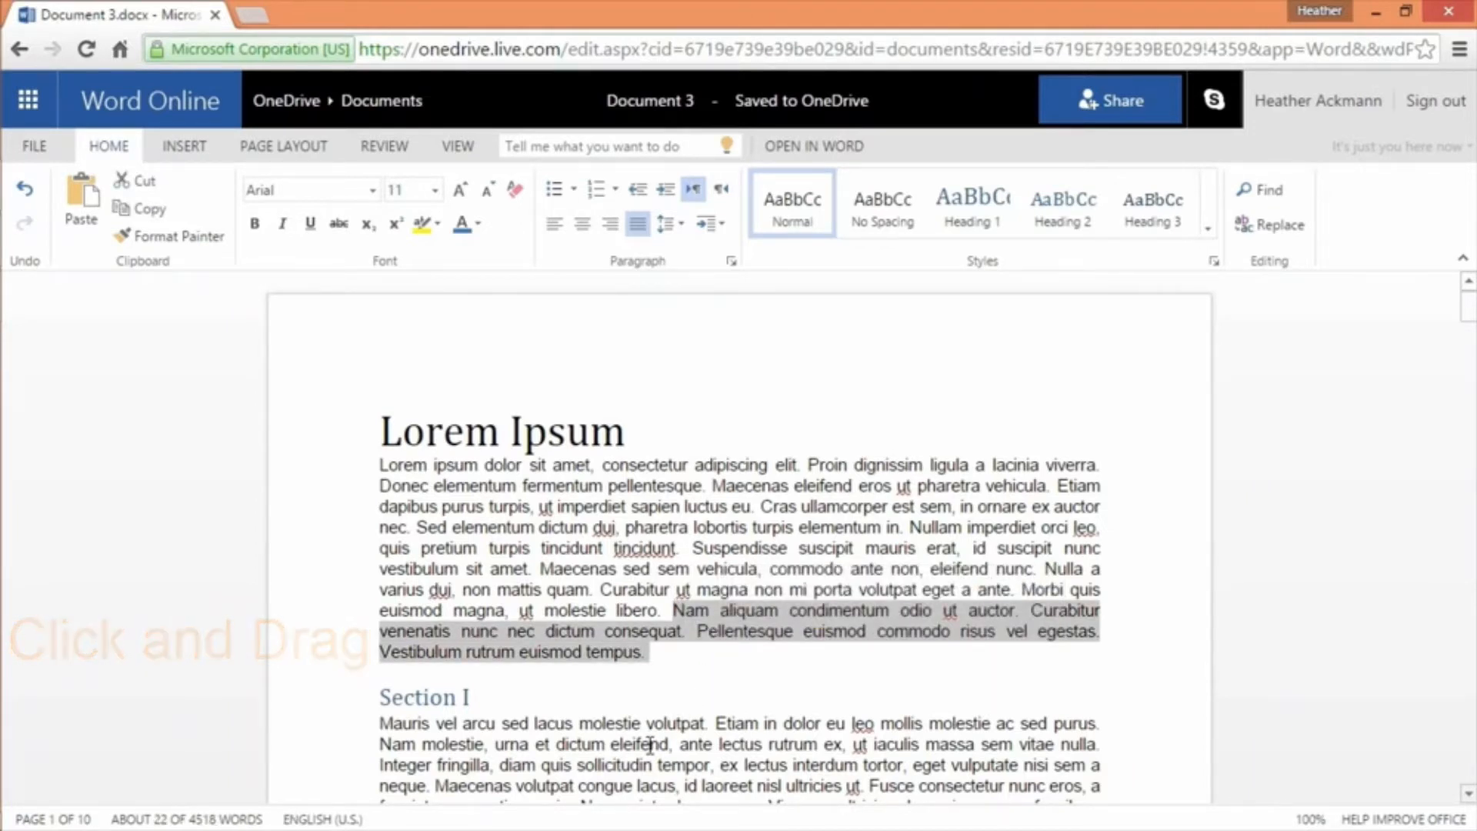
Clear the selection and select text character by character from "Nam aliquam" into the word "Pellentesque".
left_click(676, 625)
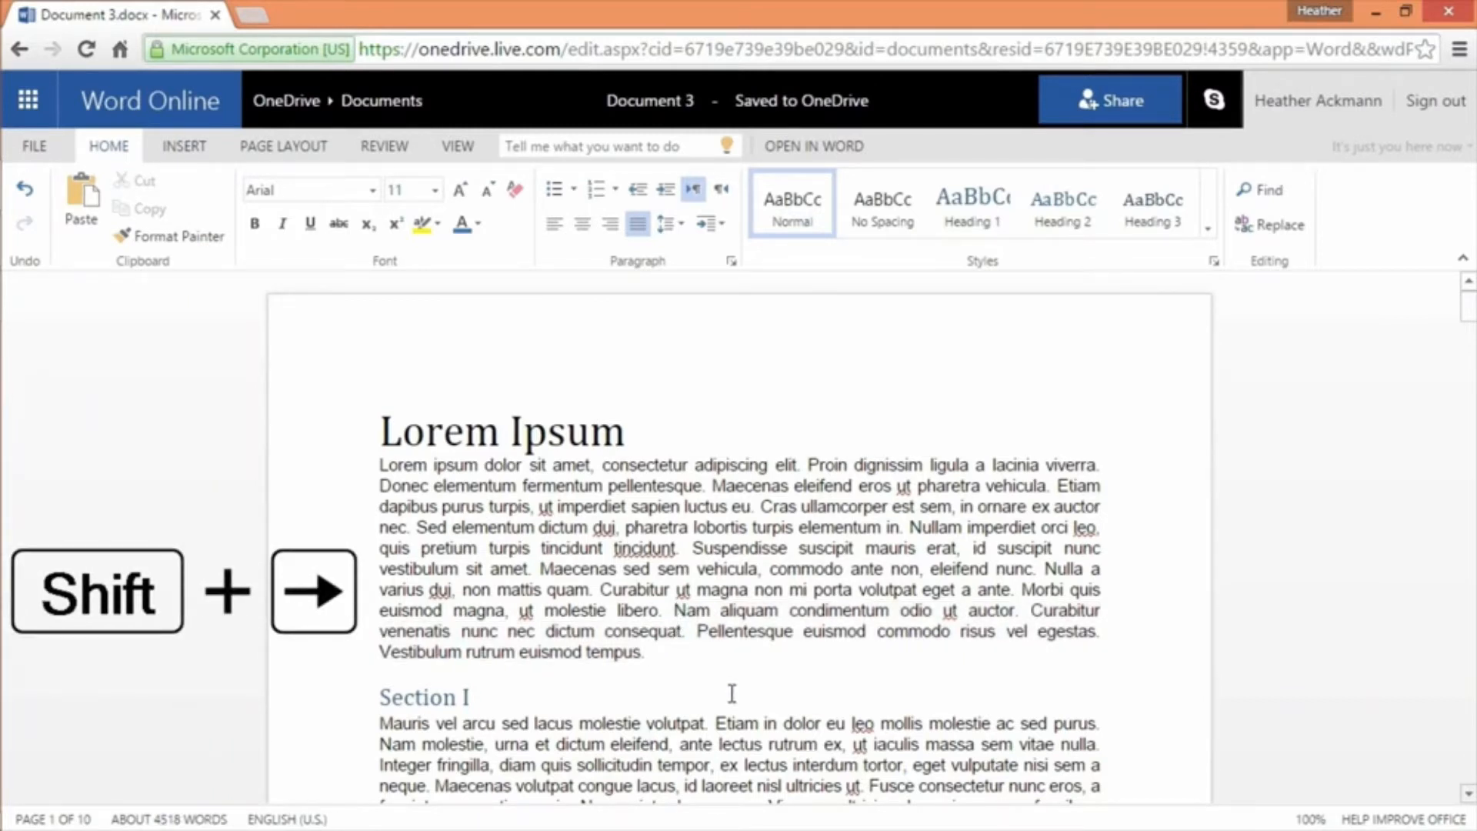
key("shift+Right")
key("shift+Right")
key("shift+Right")
key("shift+Right")
key("shift+Right")
key("shift+Right")
key("shift+Right")
key("shift+Right")
key("shift+Right")
key("shift+Right")
key("shift+Right")
key("shift+Right")
key("shift+Right")
key("shift+Right")
key("shift+Right")
key("shift+Right")
key("shift+Right")
key("shift+Right")
key("shift+Right")
key("shift+Right")
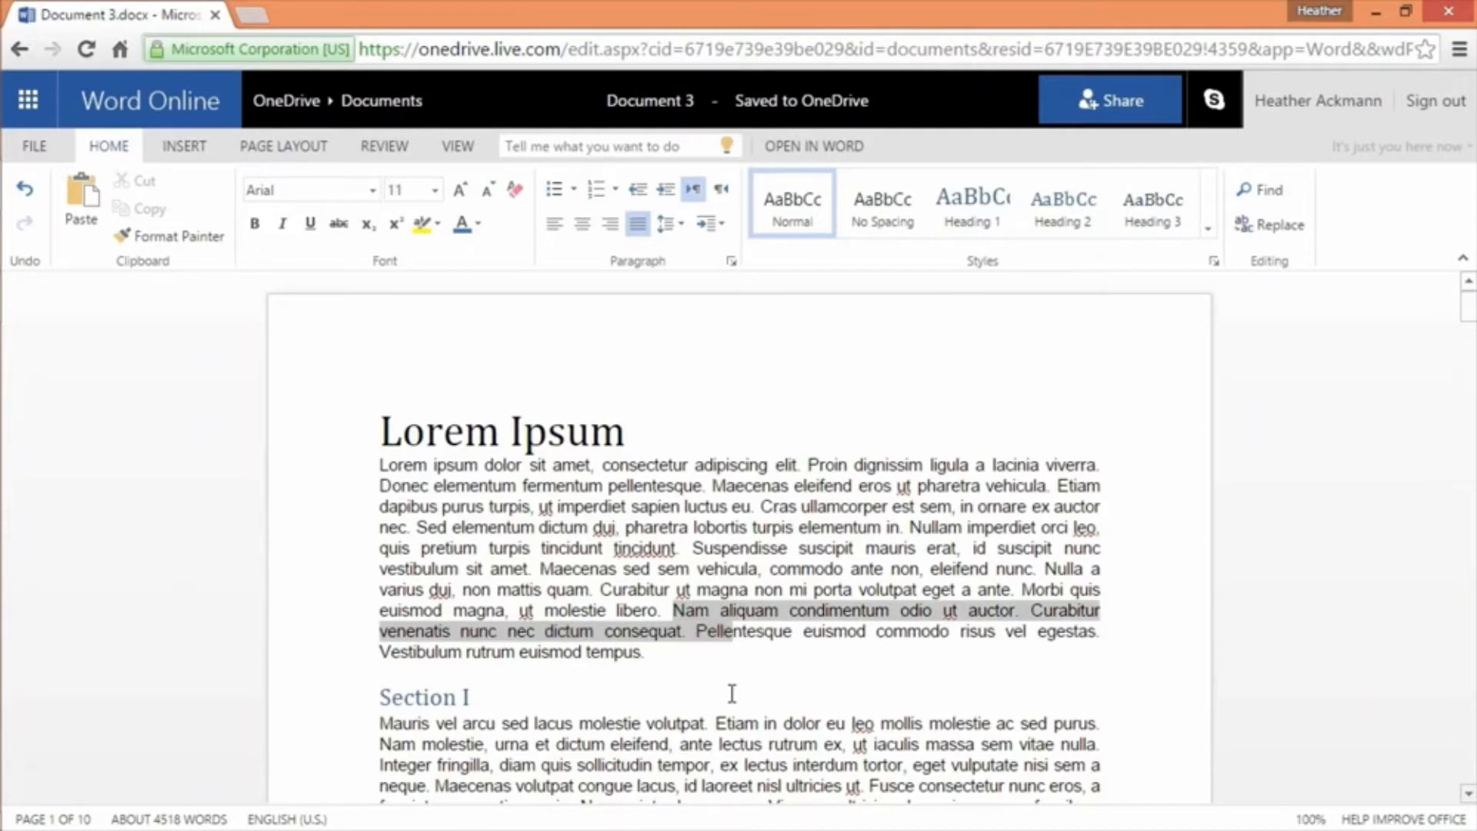
Extend the selection line by line past the "Section I" heading into the paragraph below it.
key("shift+Down")
key("shift+Down")
key("shift+Down")
key("shift+Down")
key("shift+Down")
key("shift+Down")
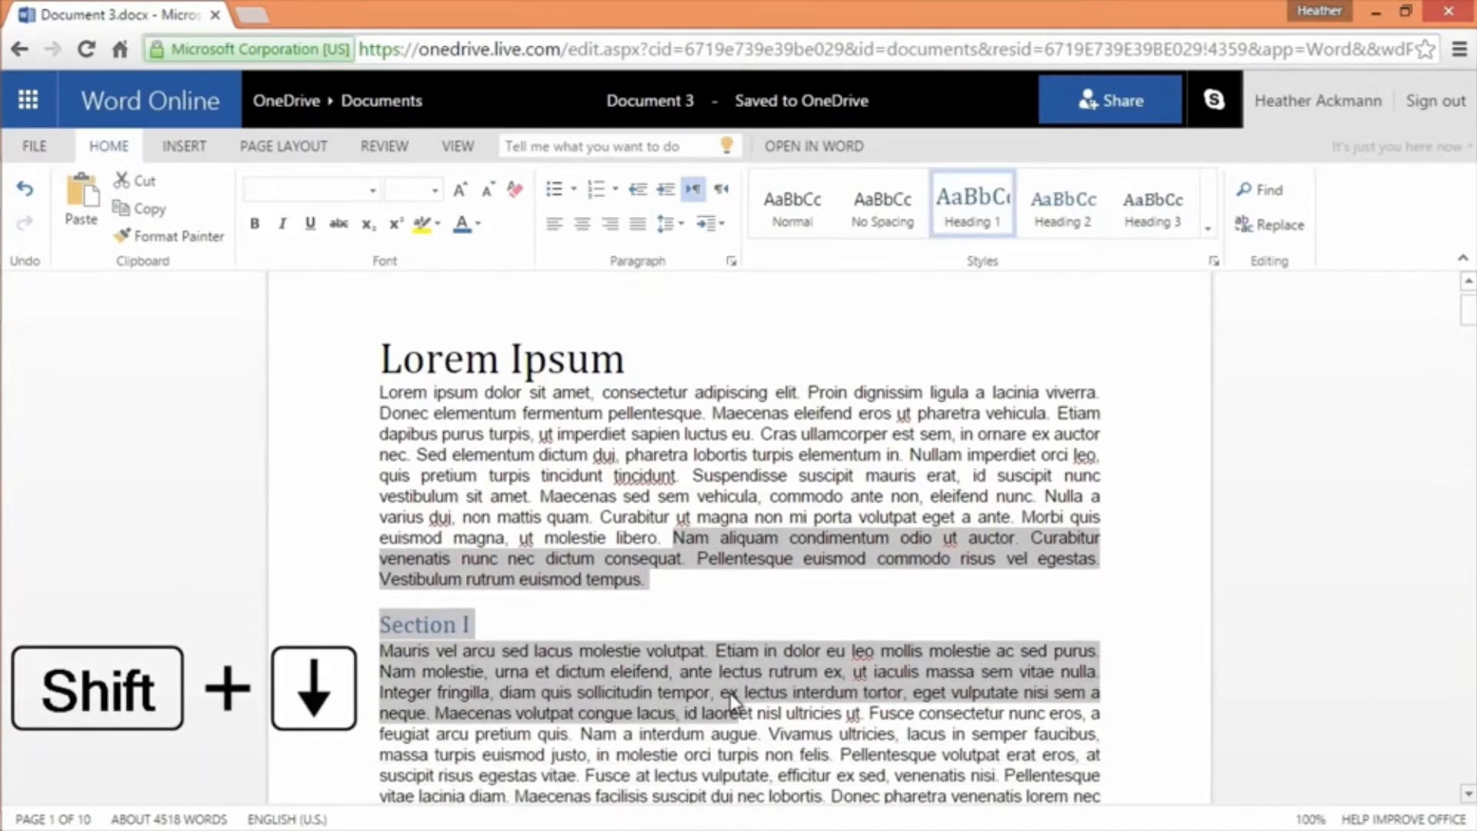
key("shift+Down")
key("shift+Down")
key("shift+Down")
key("shift+Down")
key("shift+Down")
key("shift+Down")
key("shift+Down")
key("shift+Down")
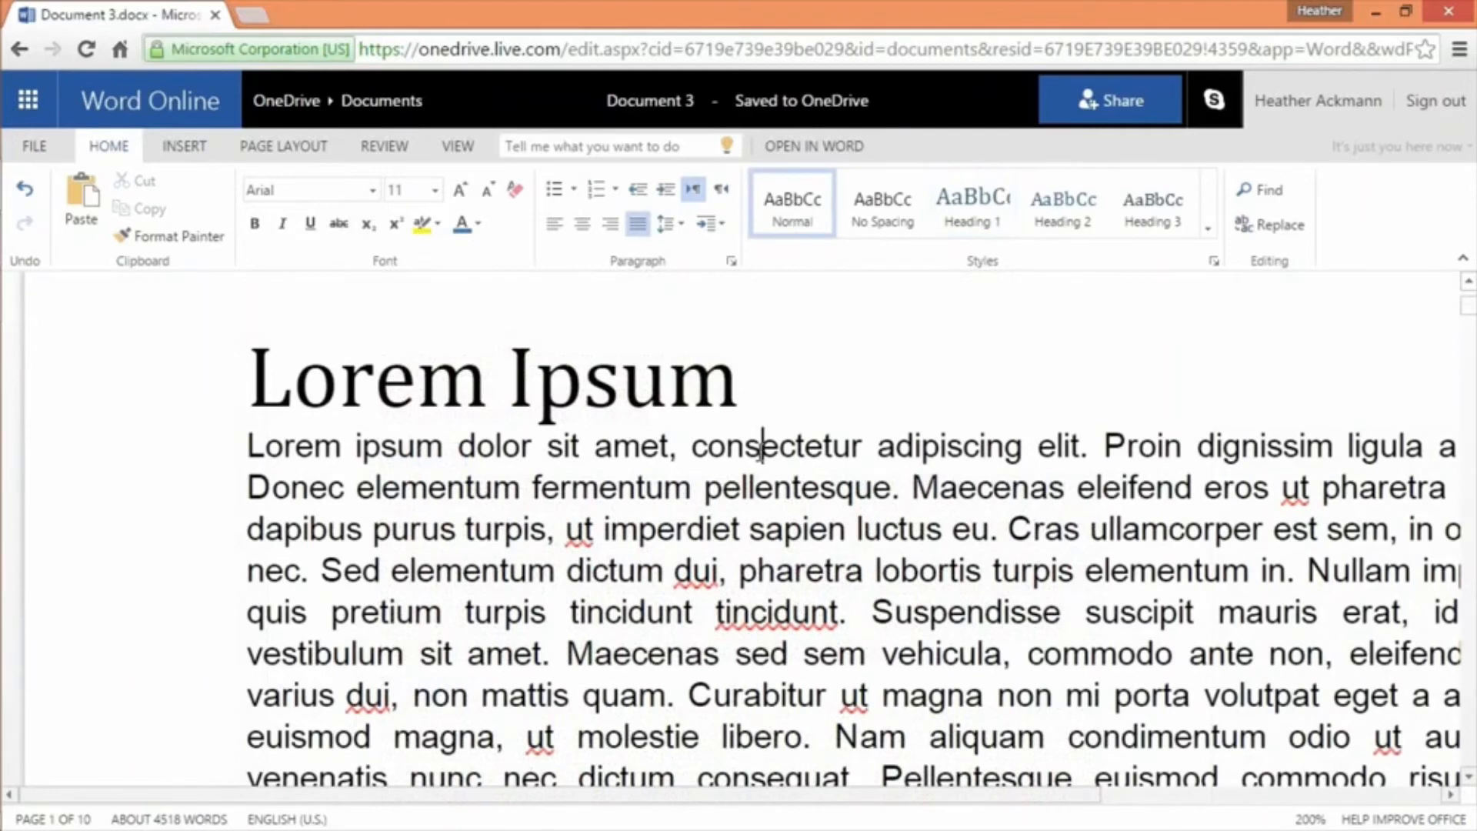
Select the word "consectetur", replace that selection with "pellentesque", and expand it to the entire first body paragraph.
double_click(760, 448)
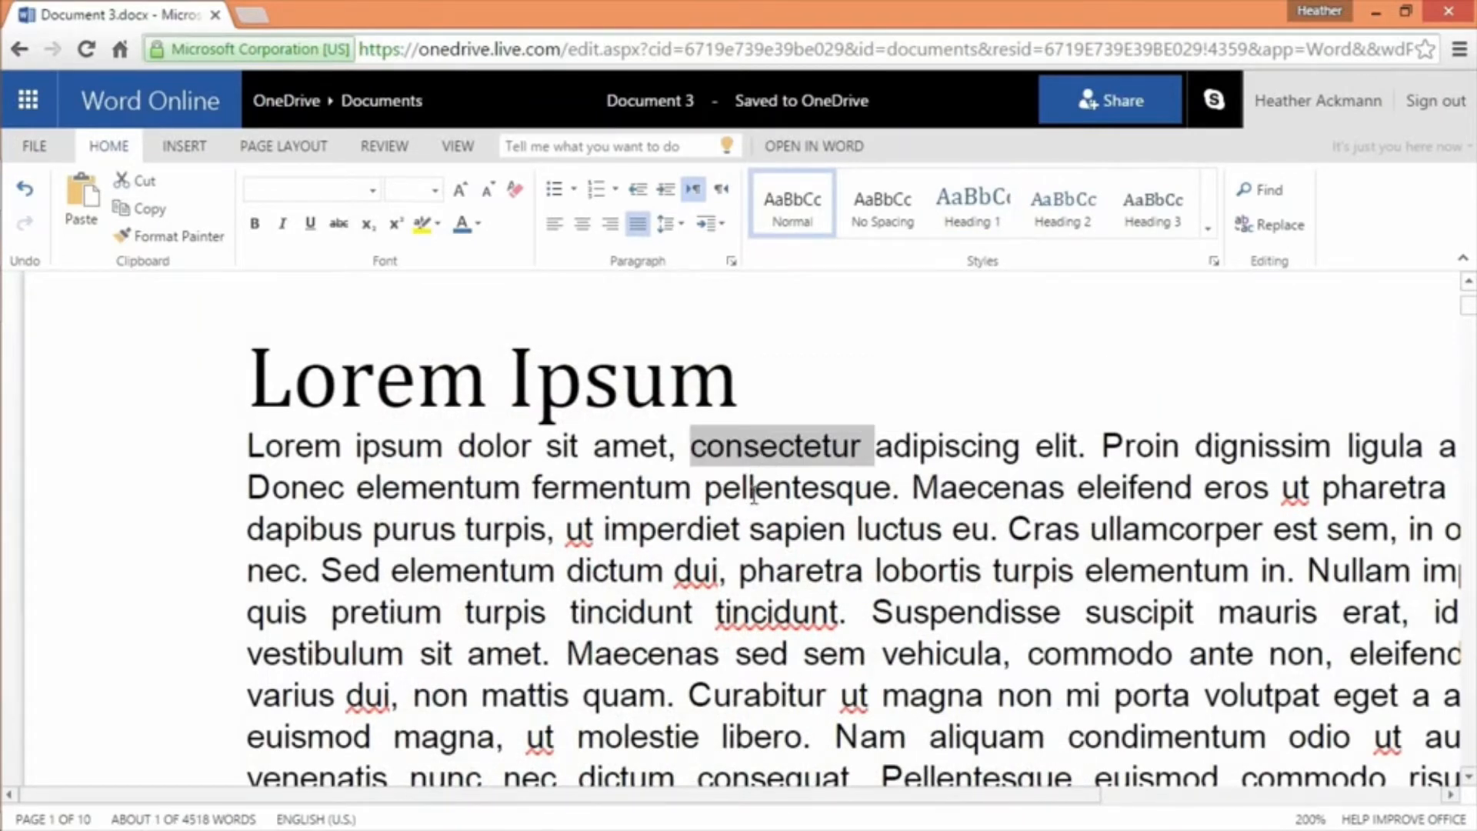
left_click(754, 493)
double_click(762, 496)
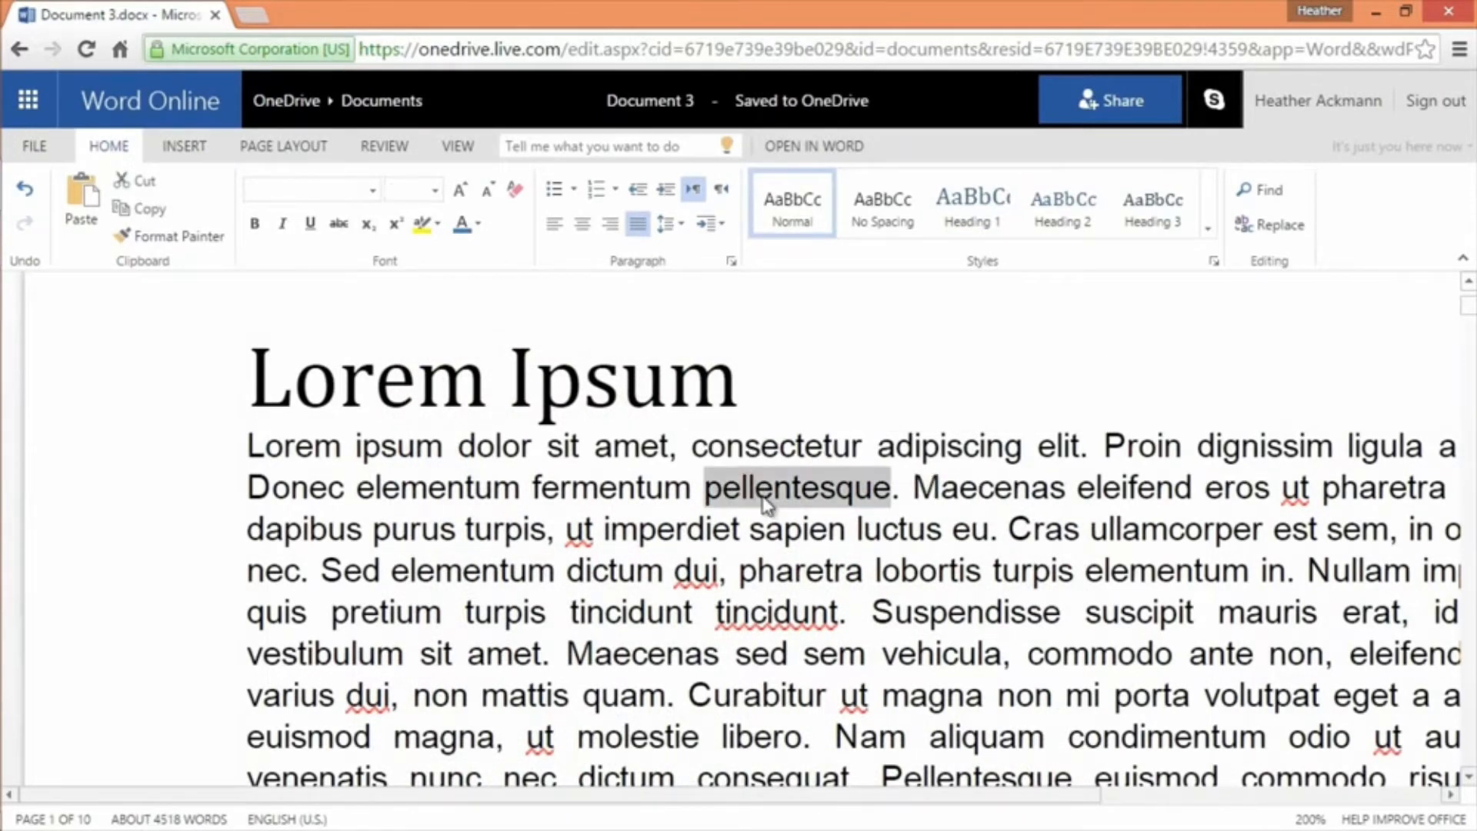
triple_click(764, 501)
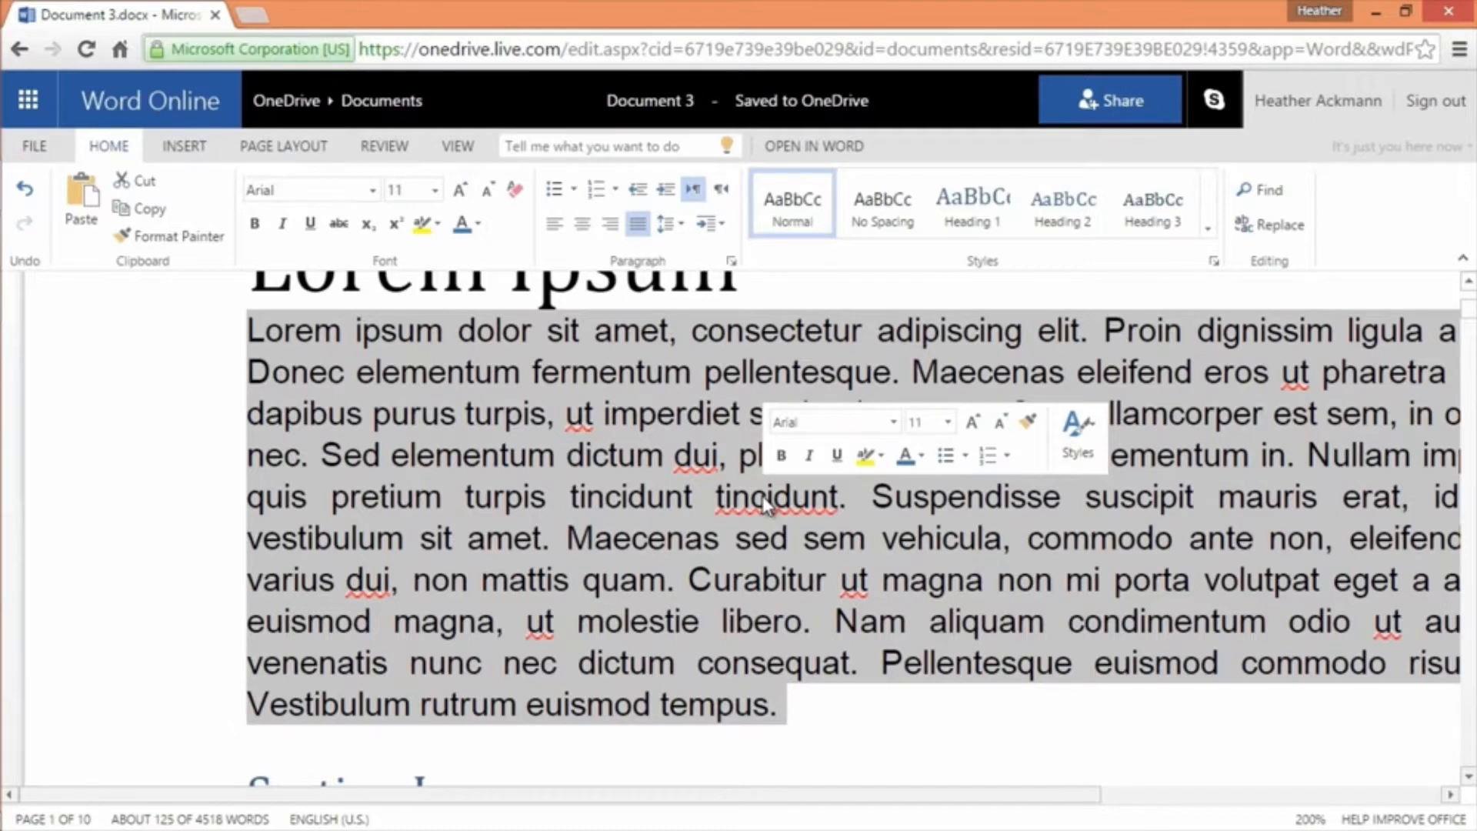
Set the document zoom to 100%.
left_click(1310, 819)
left_click(649, 501)
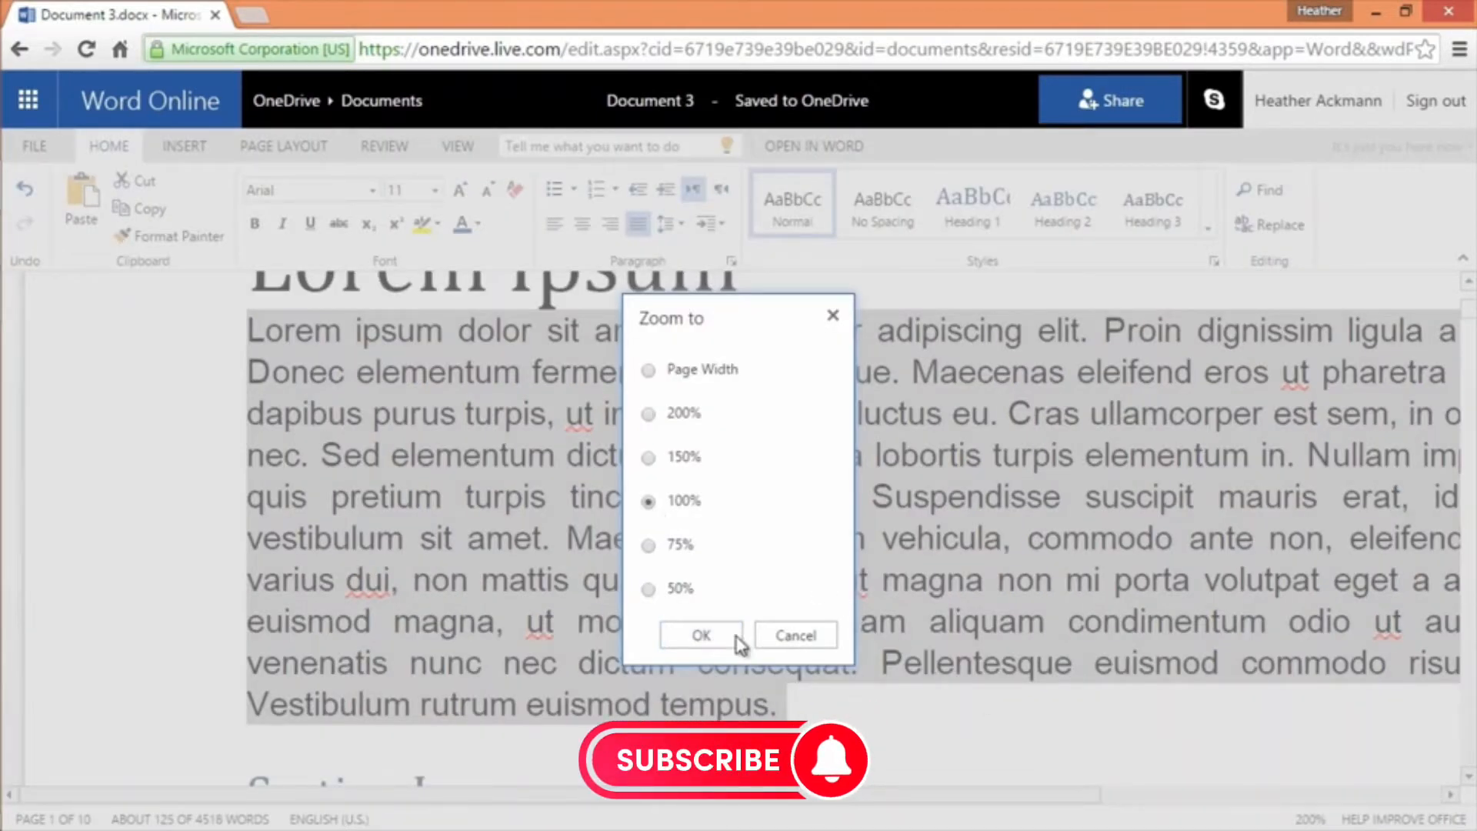
left_click(701, 635)
Clear the paragraph selection and select the entire document.
key("ctrl+a")
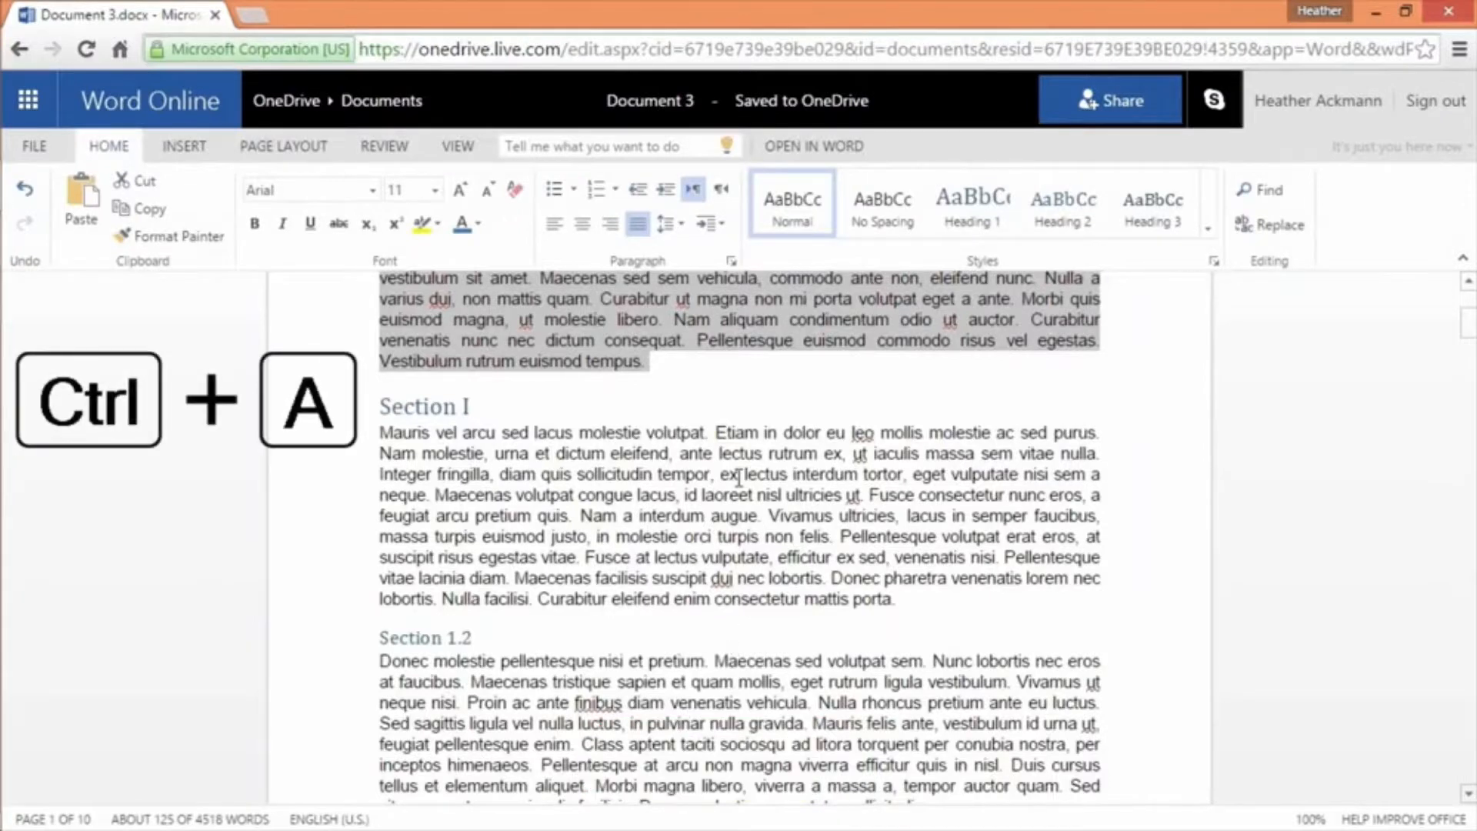
left_click(432, 478)
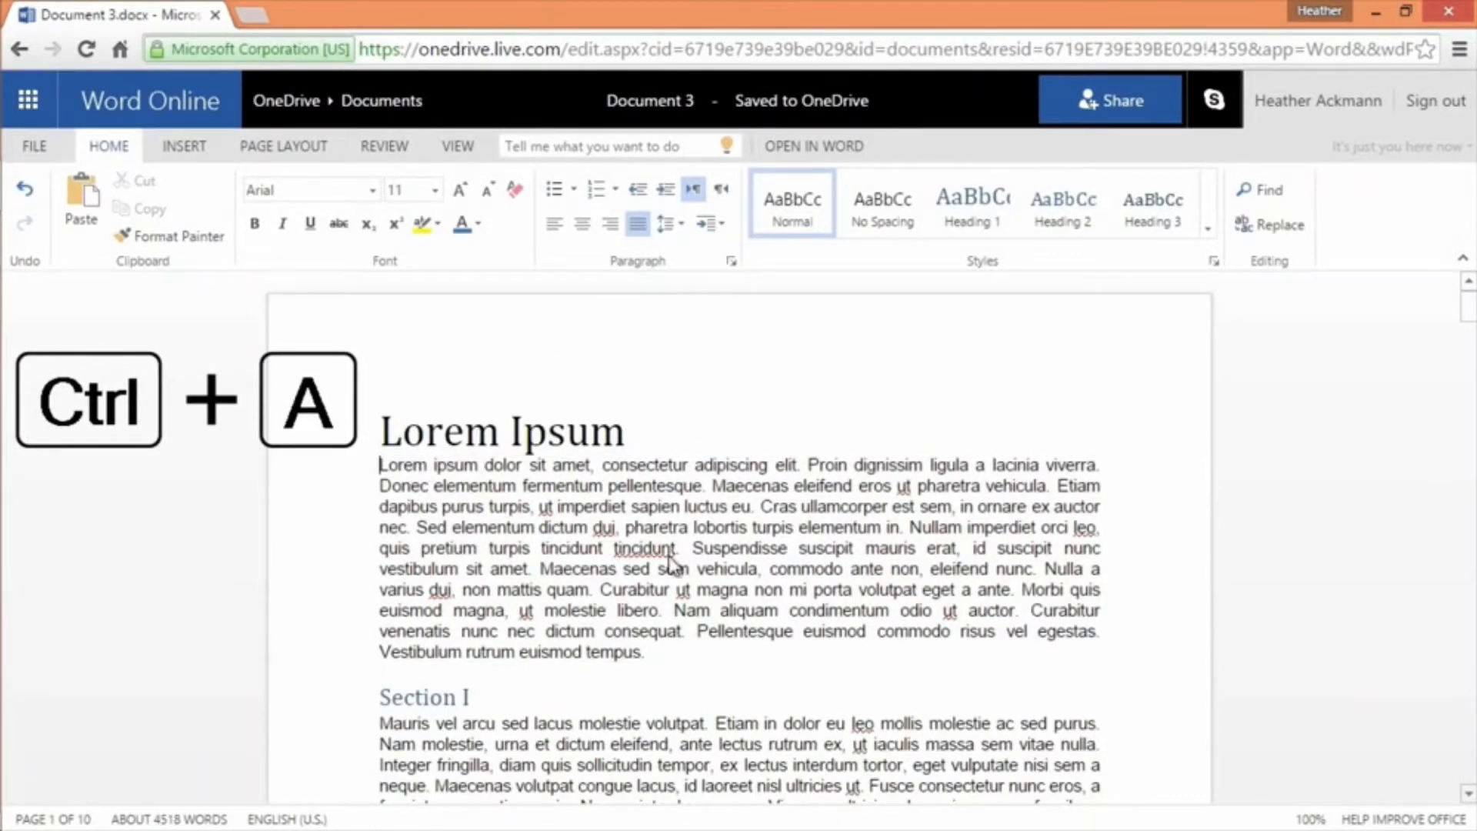
key("ctrl+a")
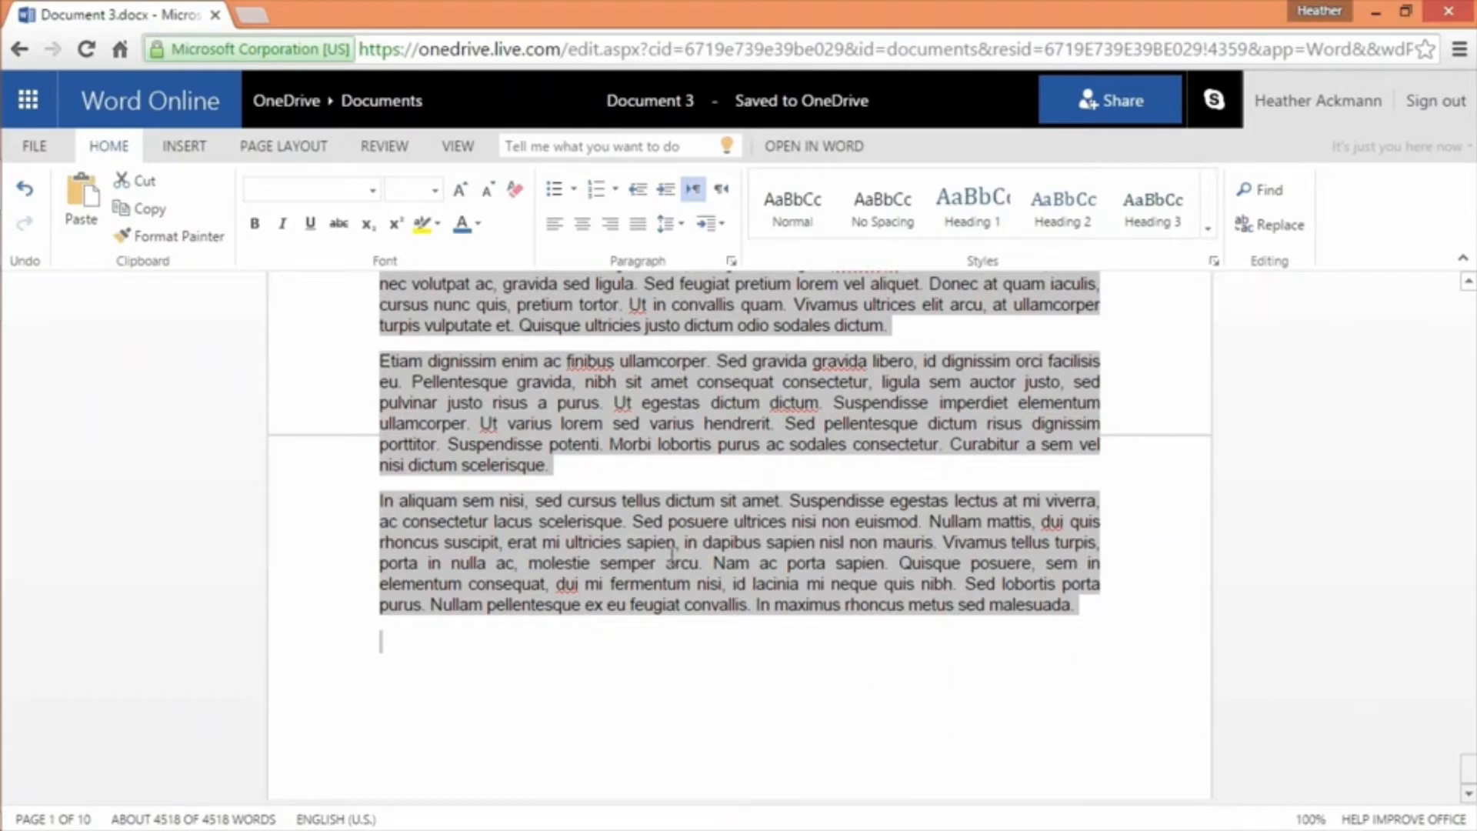
Deselect everything, place the cursor before "In aliquam sem nisi", and extend the selection in stages to the end of the last paragraph.
left_click(668, 562)
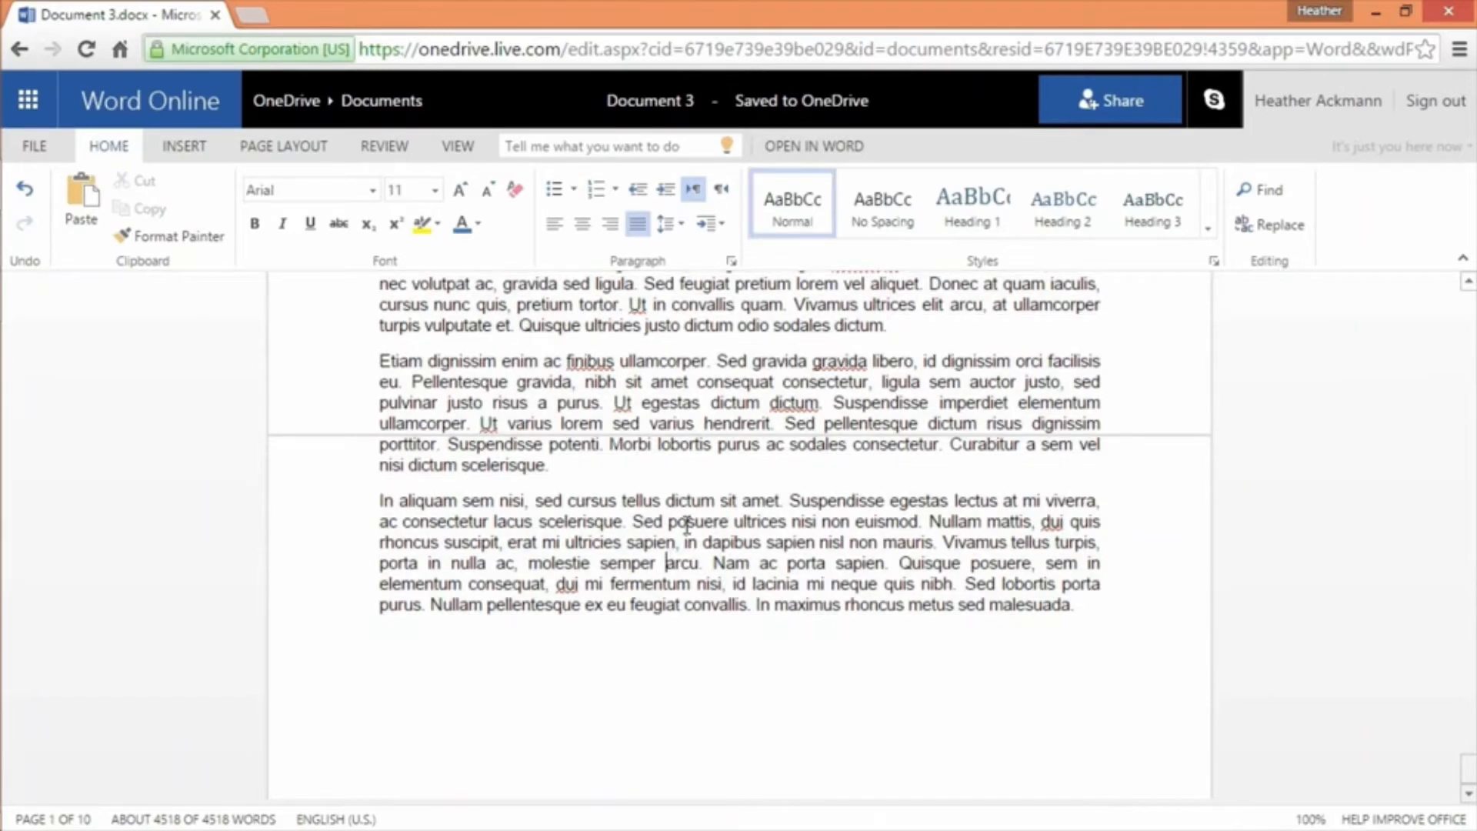
left_click(383, 499)
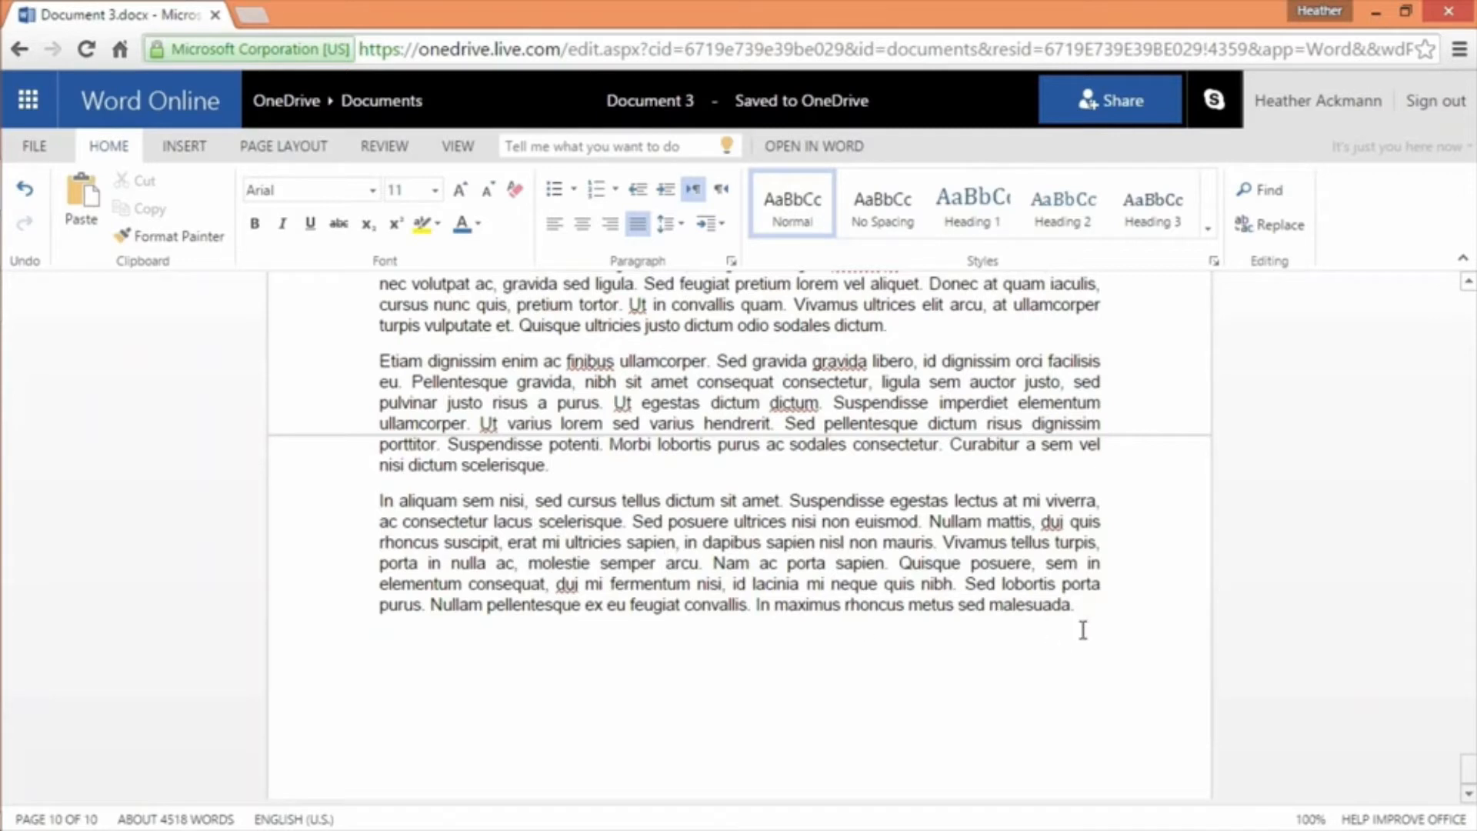
left_click(1118, 619, "shift")
left_click(696, 563, "shift")
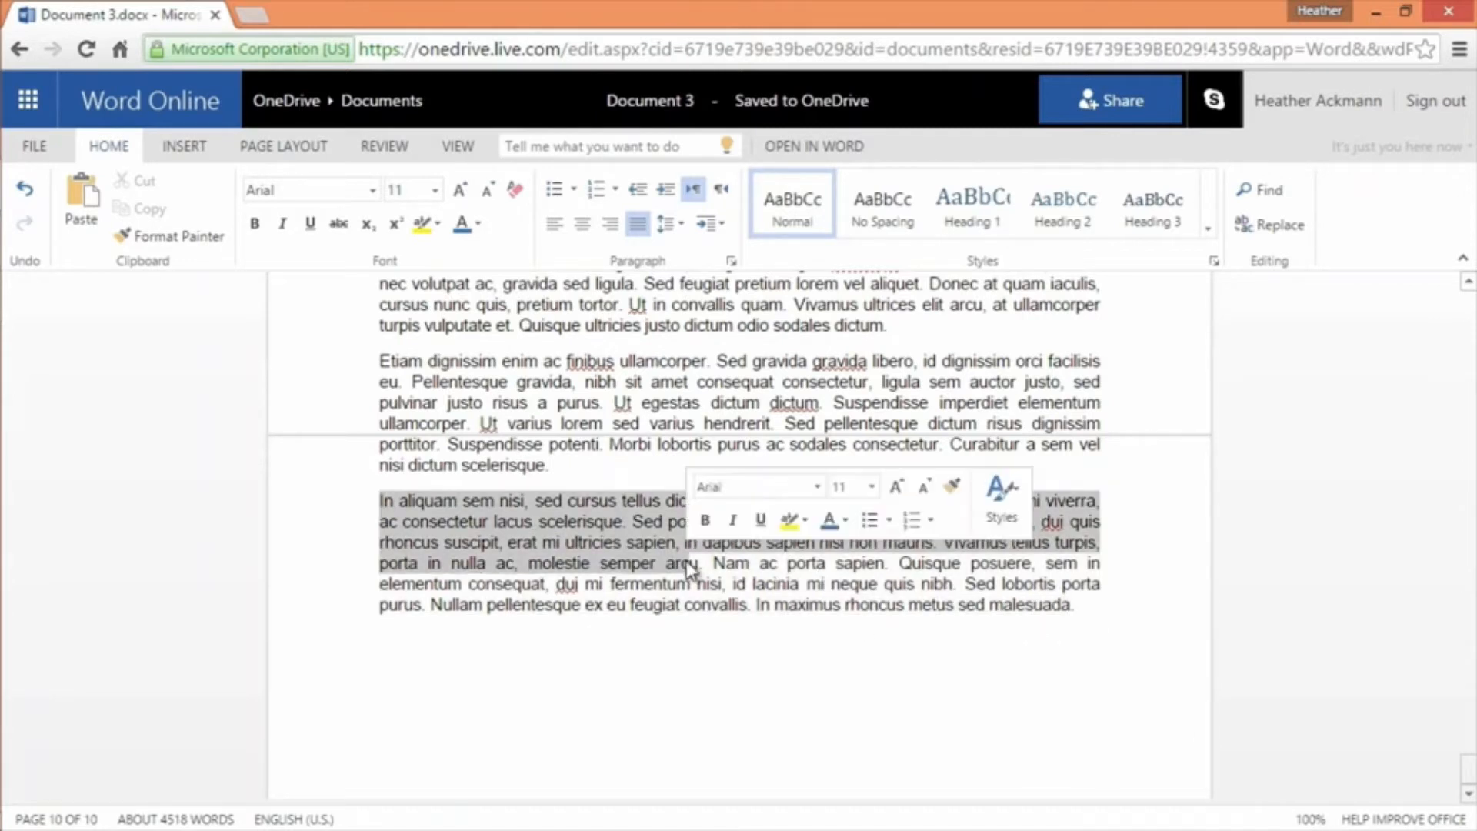
left_click(961, 584, "shift")
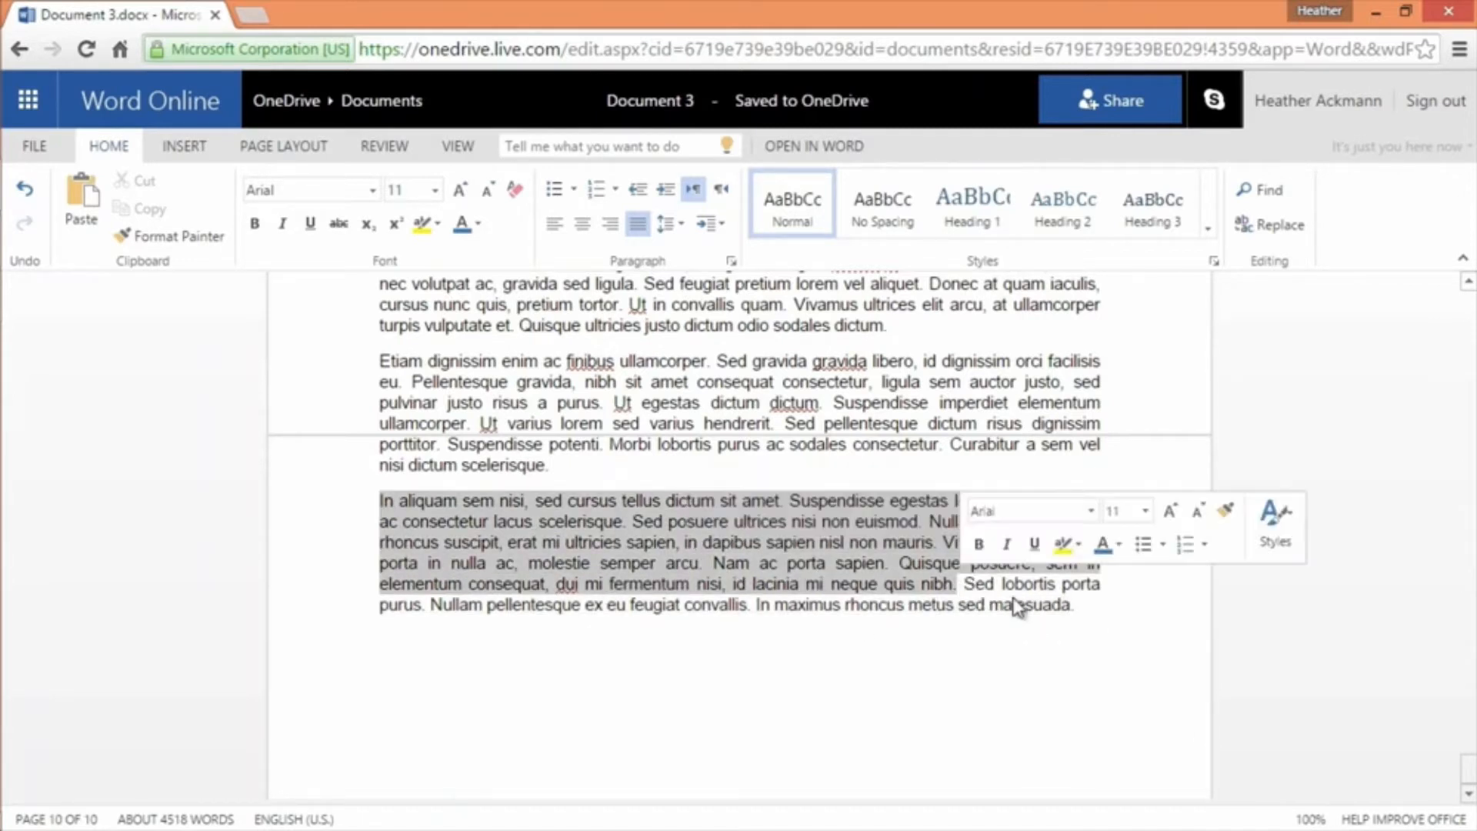
left_click(1090, 614, "shift")
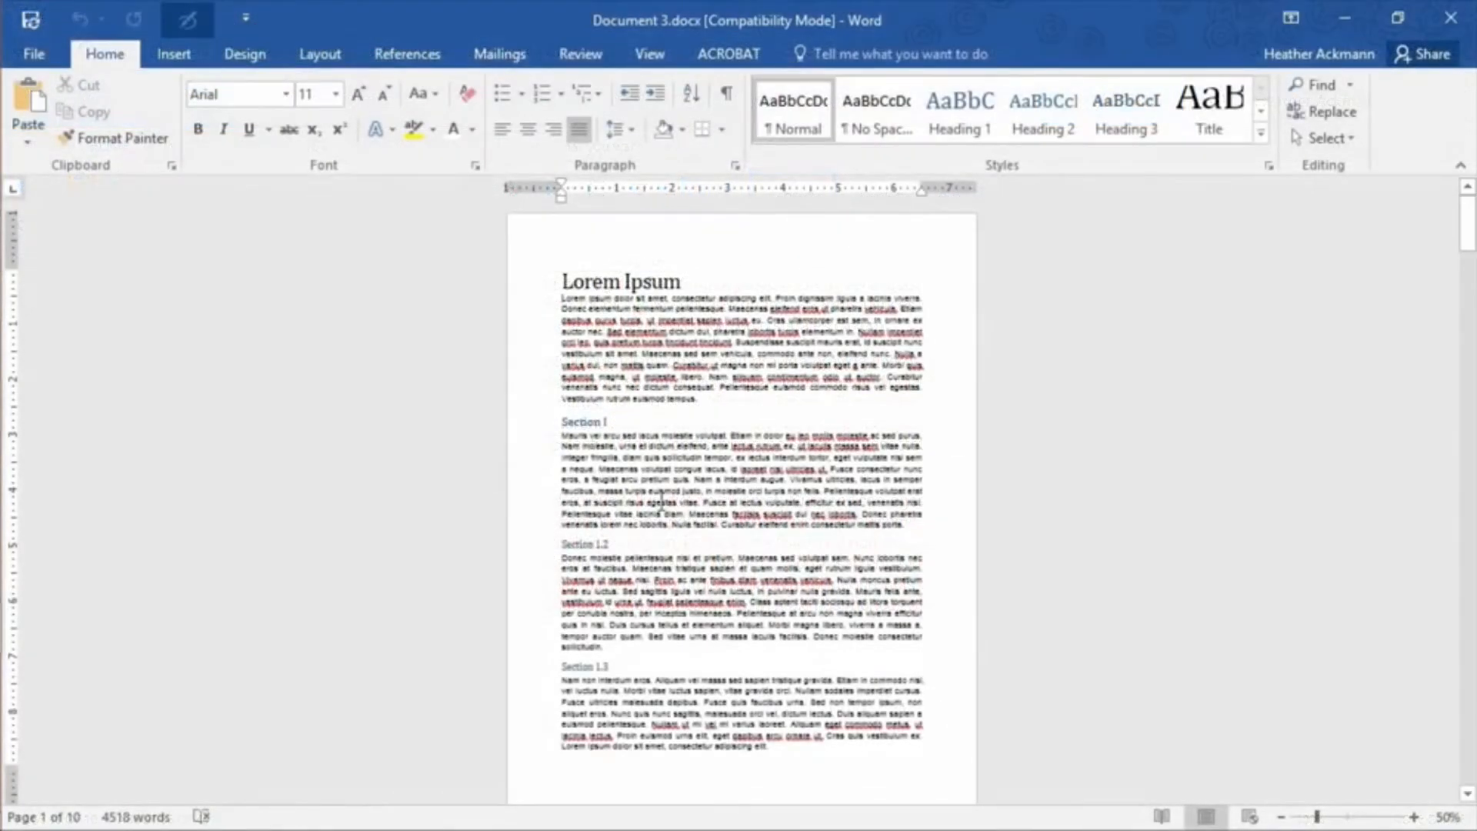
In desktop Word, select the first body paragraph and the non-adjacent paragraph under Section 1.2.
left_click_drag(560, 297, 706, 408)
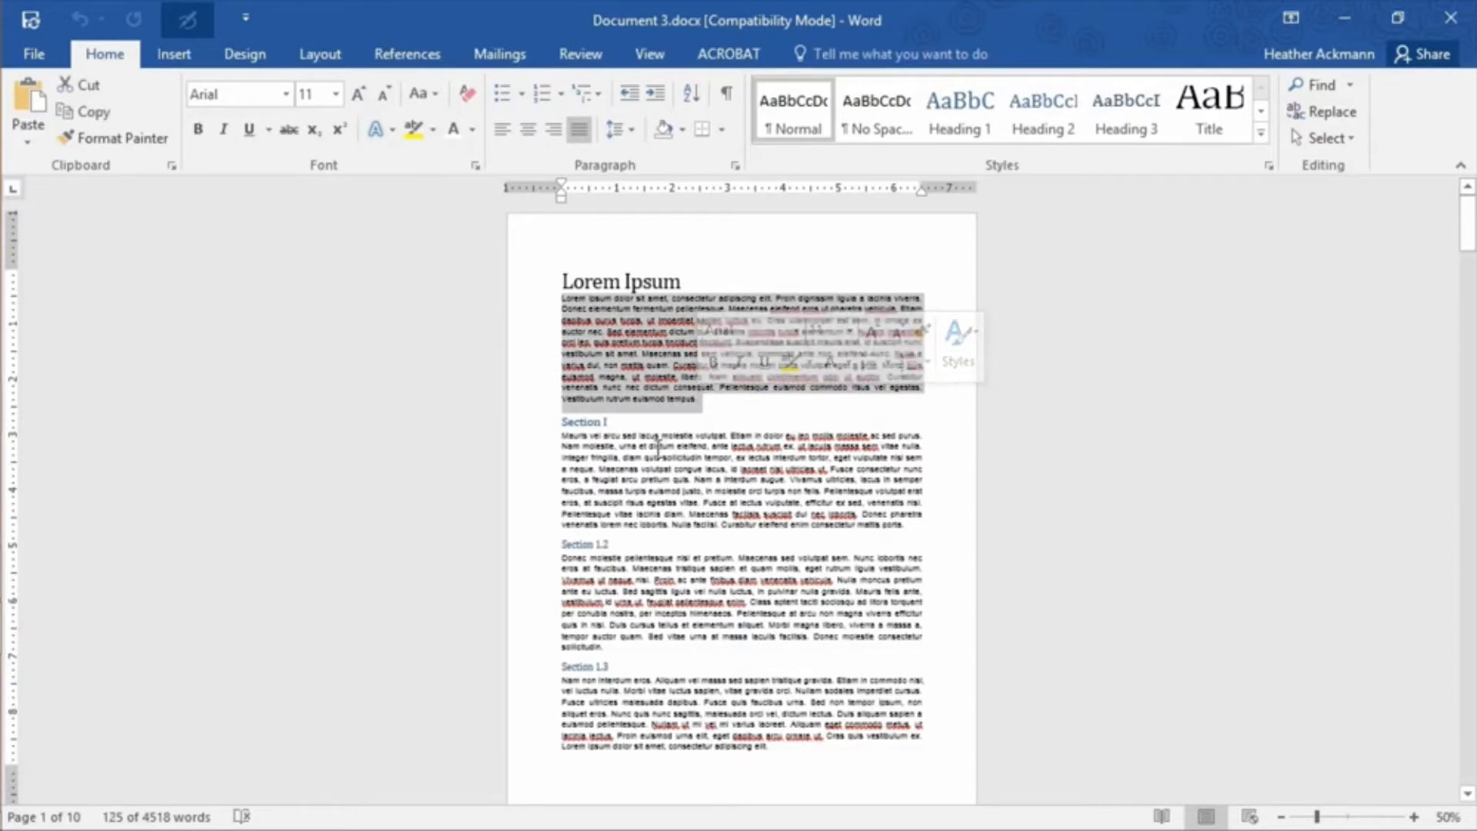
left_click_drag(562, 557, 912, 645)
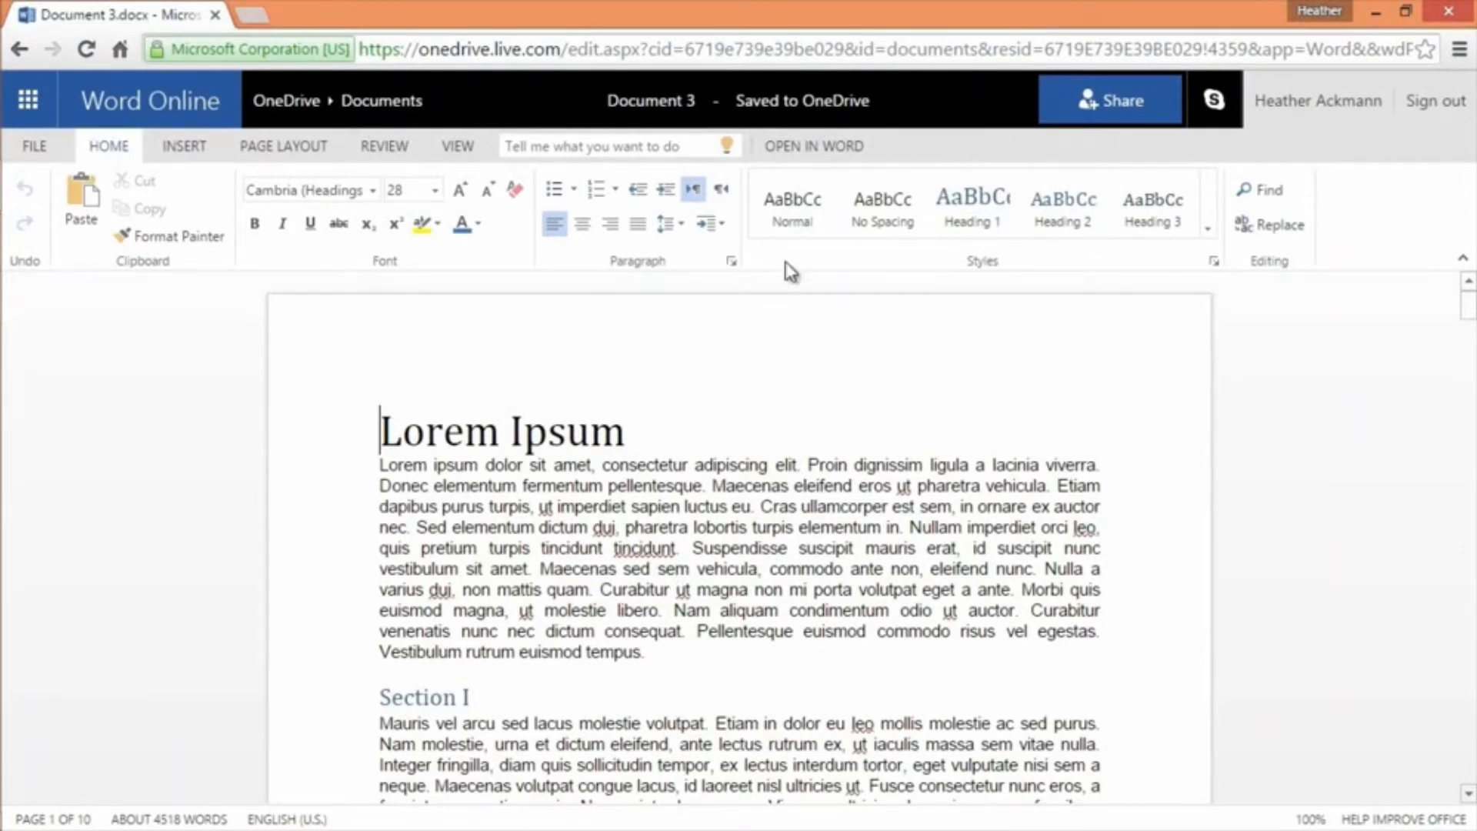
Open Document 3 from Word Online in the desktop version of Word.
left_click(826, 148)
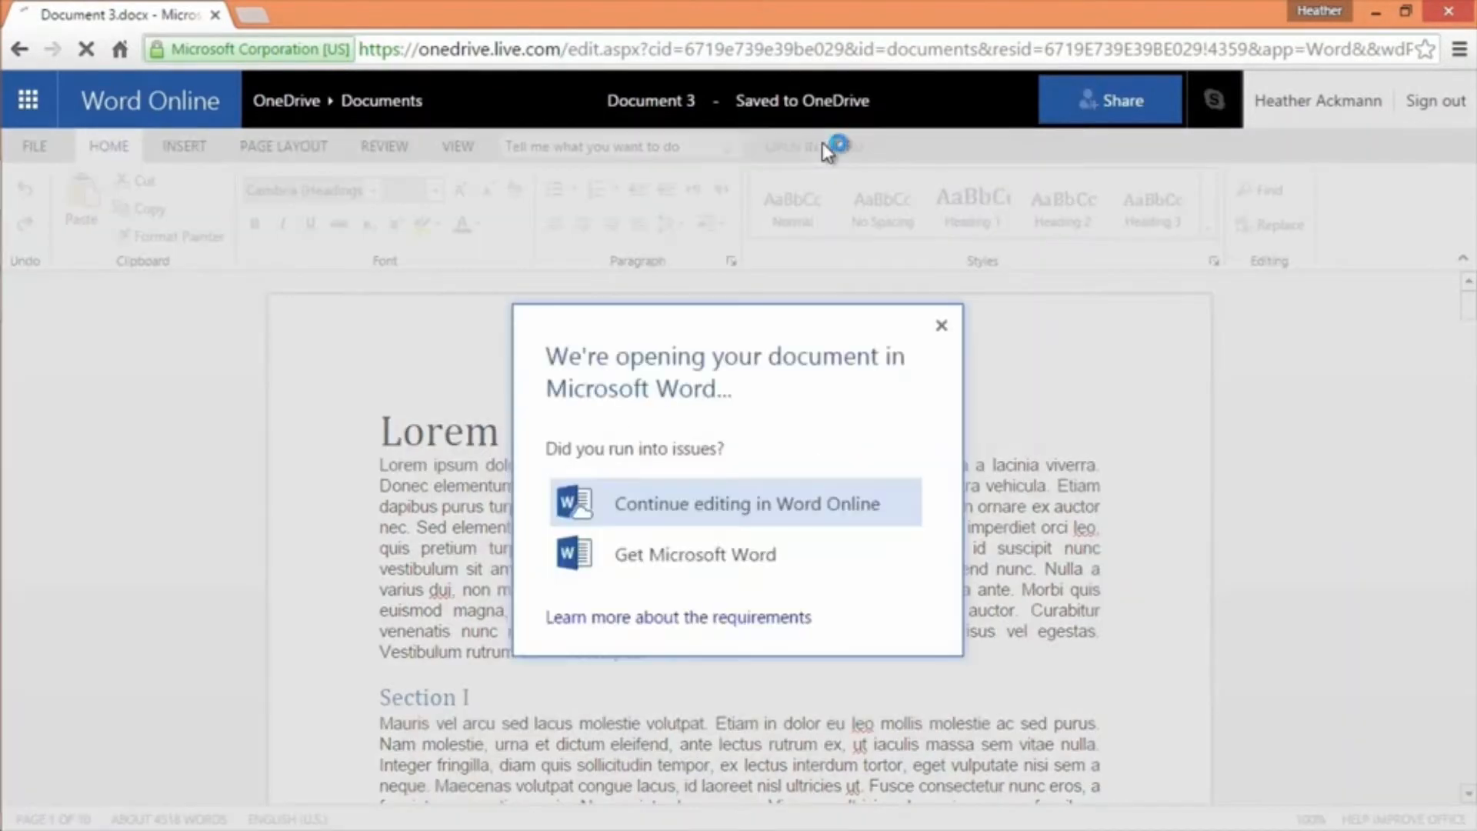
left_click(820, 418)
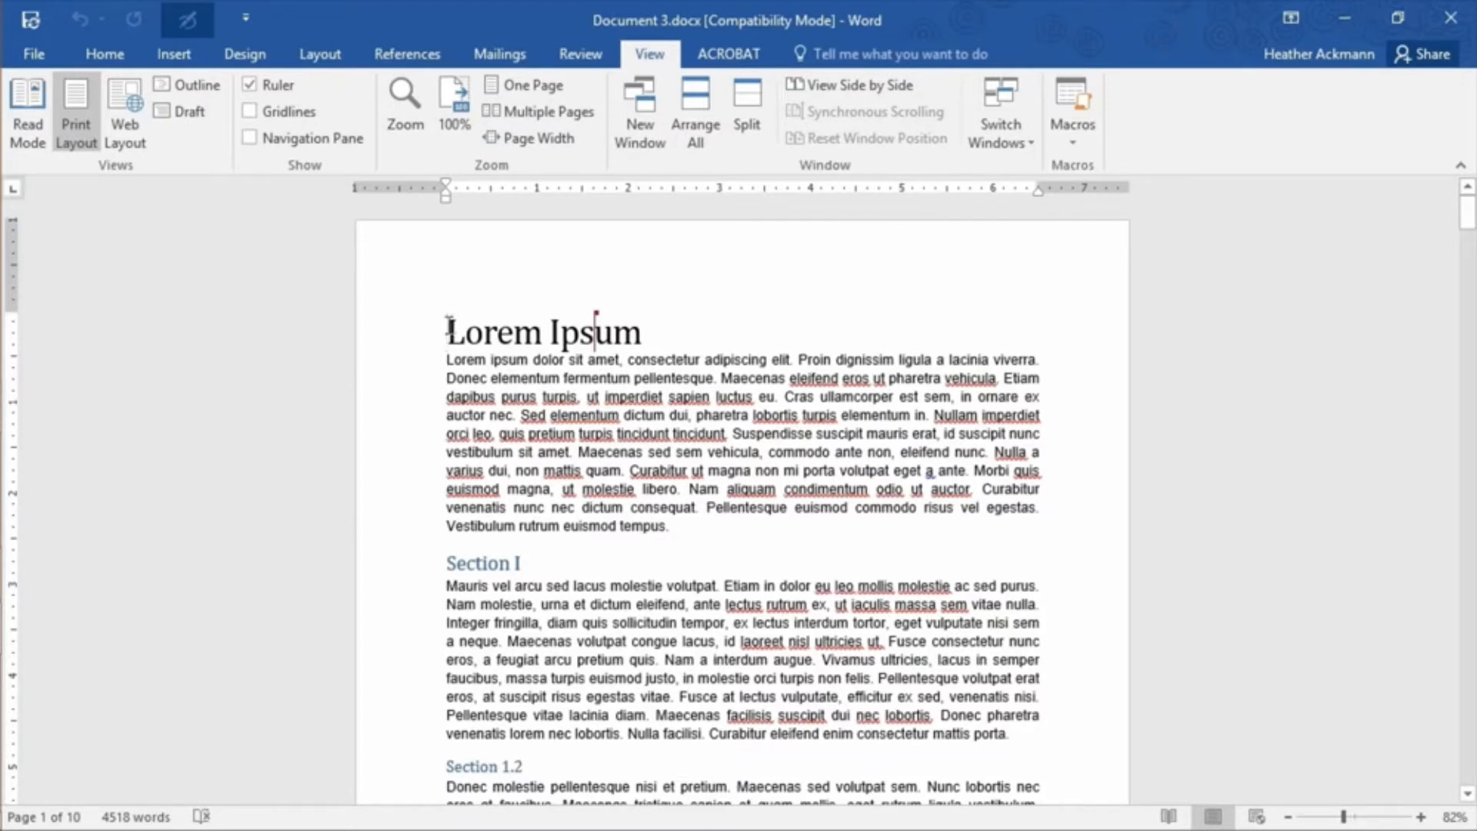
Show the Navigation pane and jump through the headings Section 1.2, Section 4.2 and Section 6.2.
left_click(251, 139)
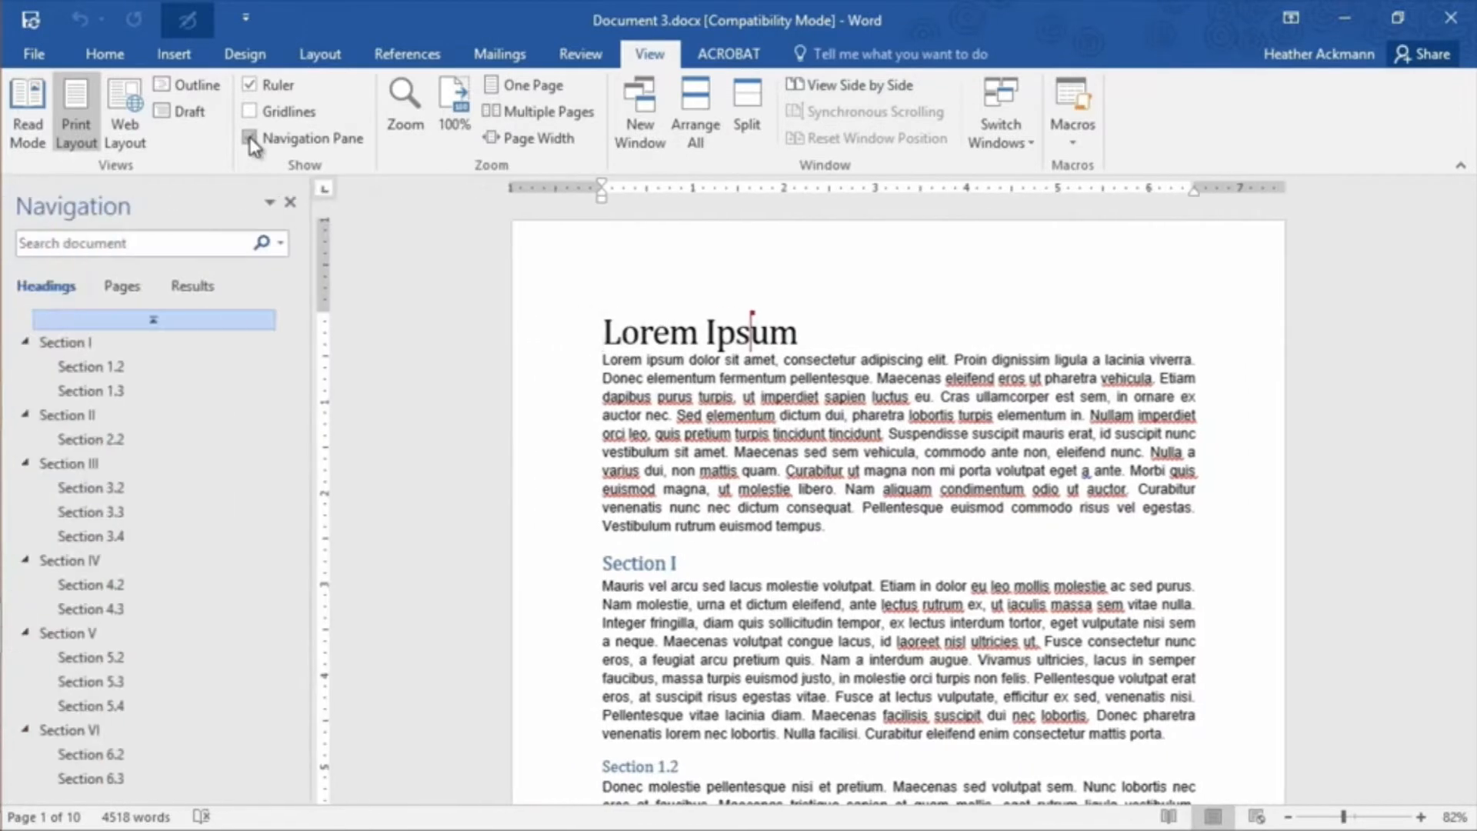
left_click(127, 366)
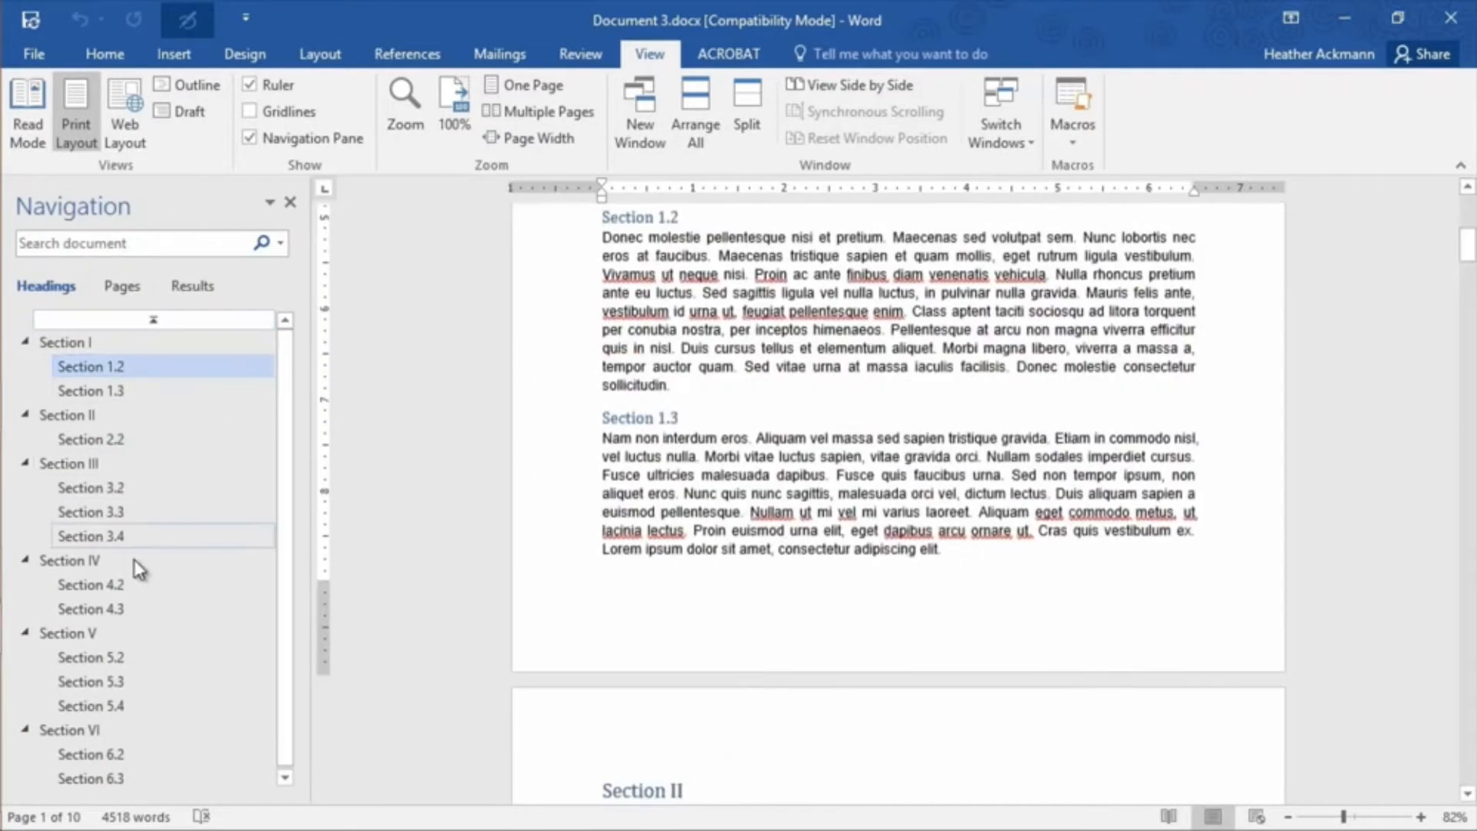
left_click(135, 584)
left_click(150, 754)
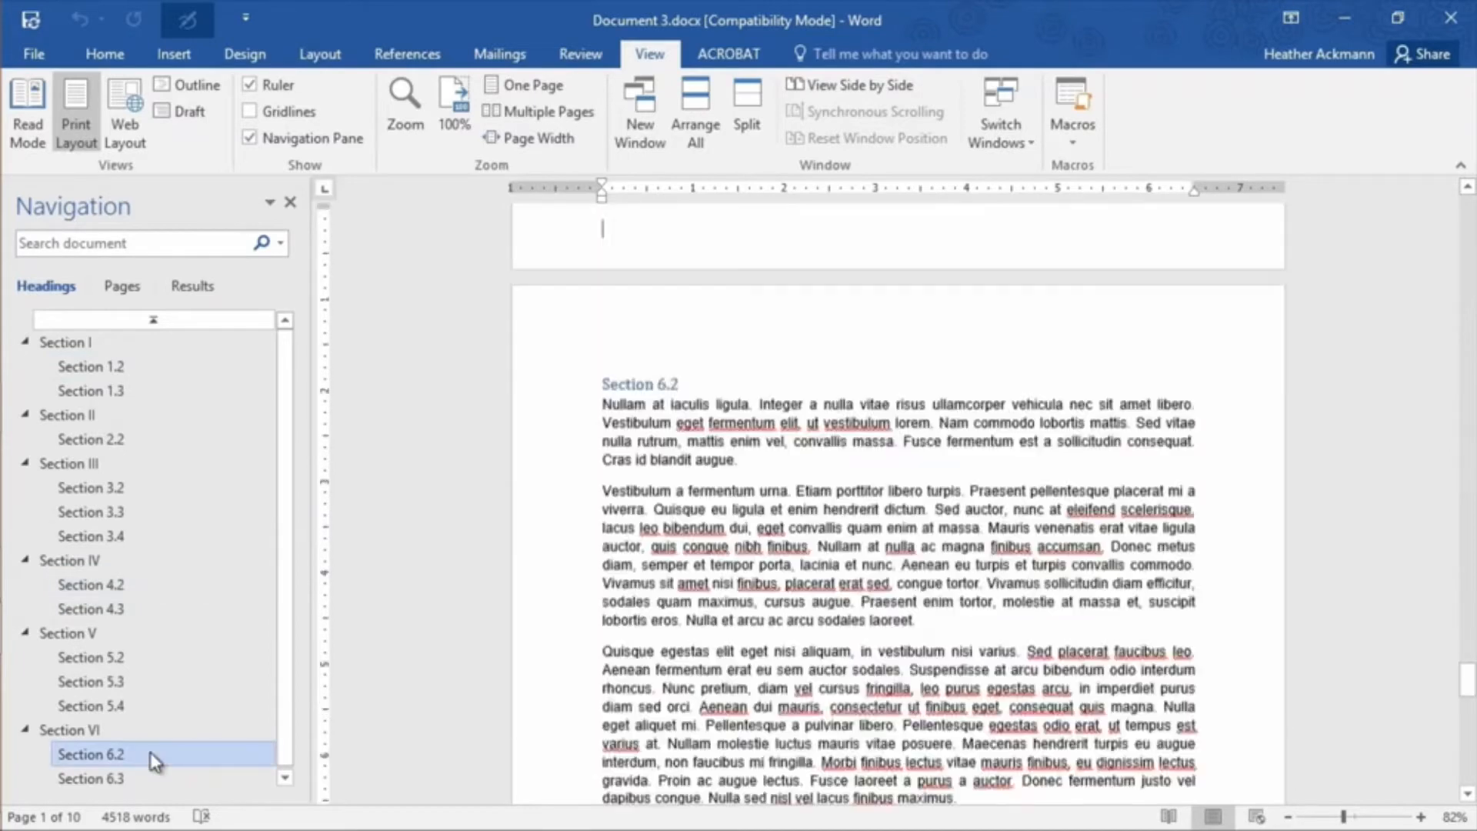
Jump to the Section 5.3 heading in the document.
left_click(104, 684)
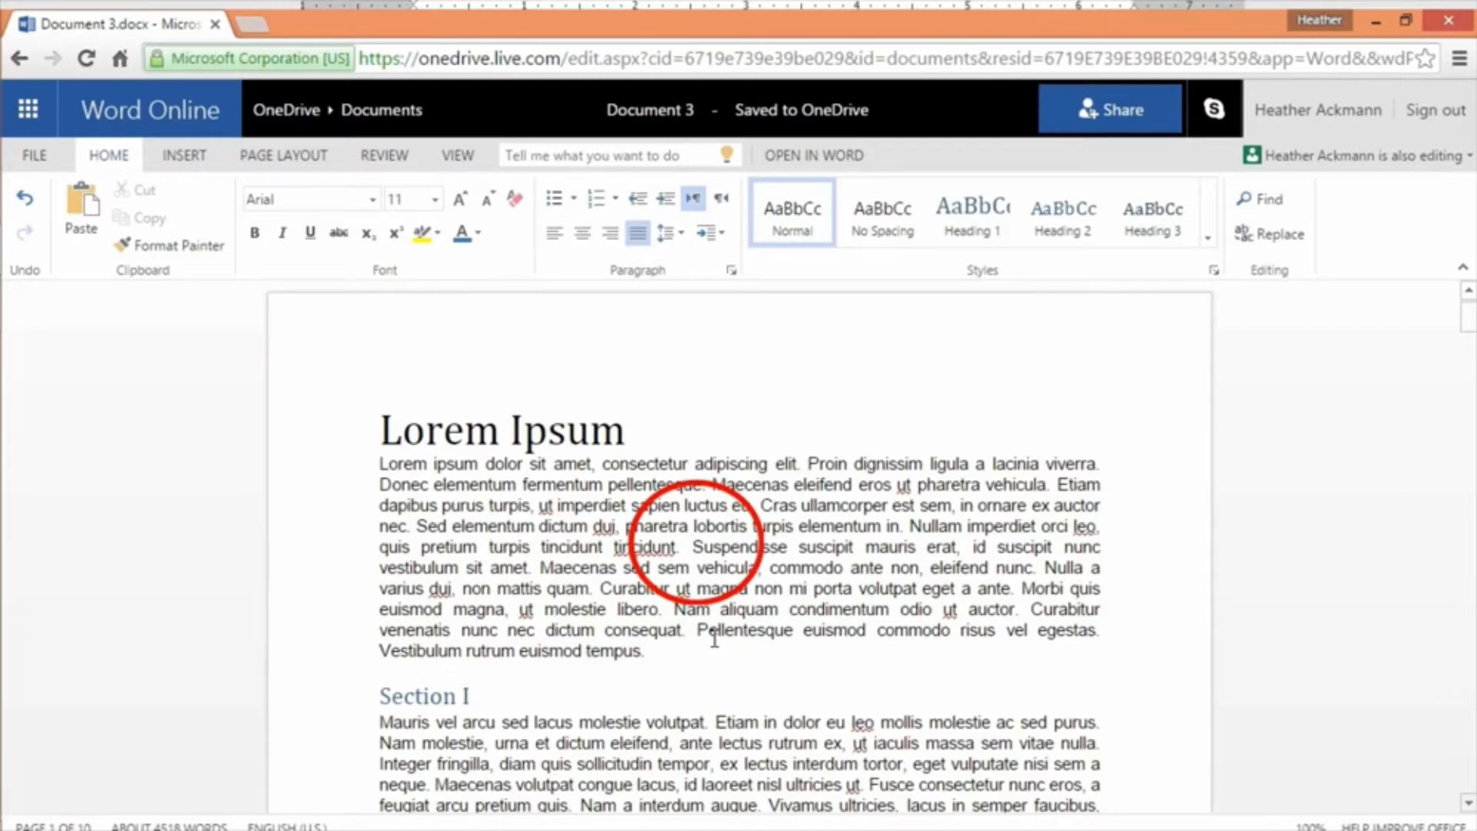
In Document 3 in Word Online, move the cursor to the line's start and end, then to the document's end and back to its beginning.
key("Home")
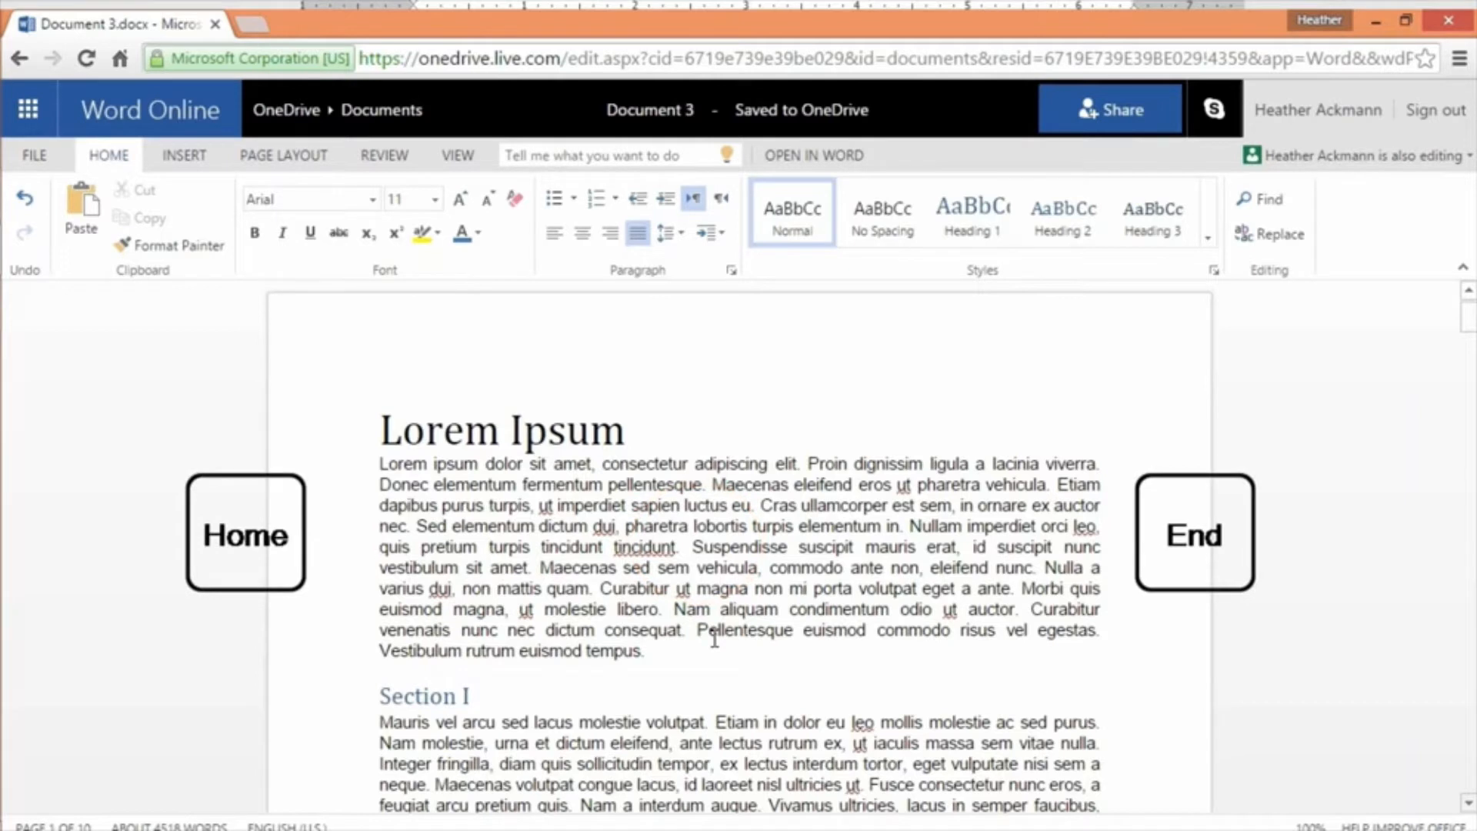
key("End")
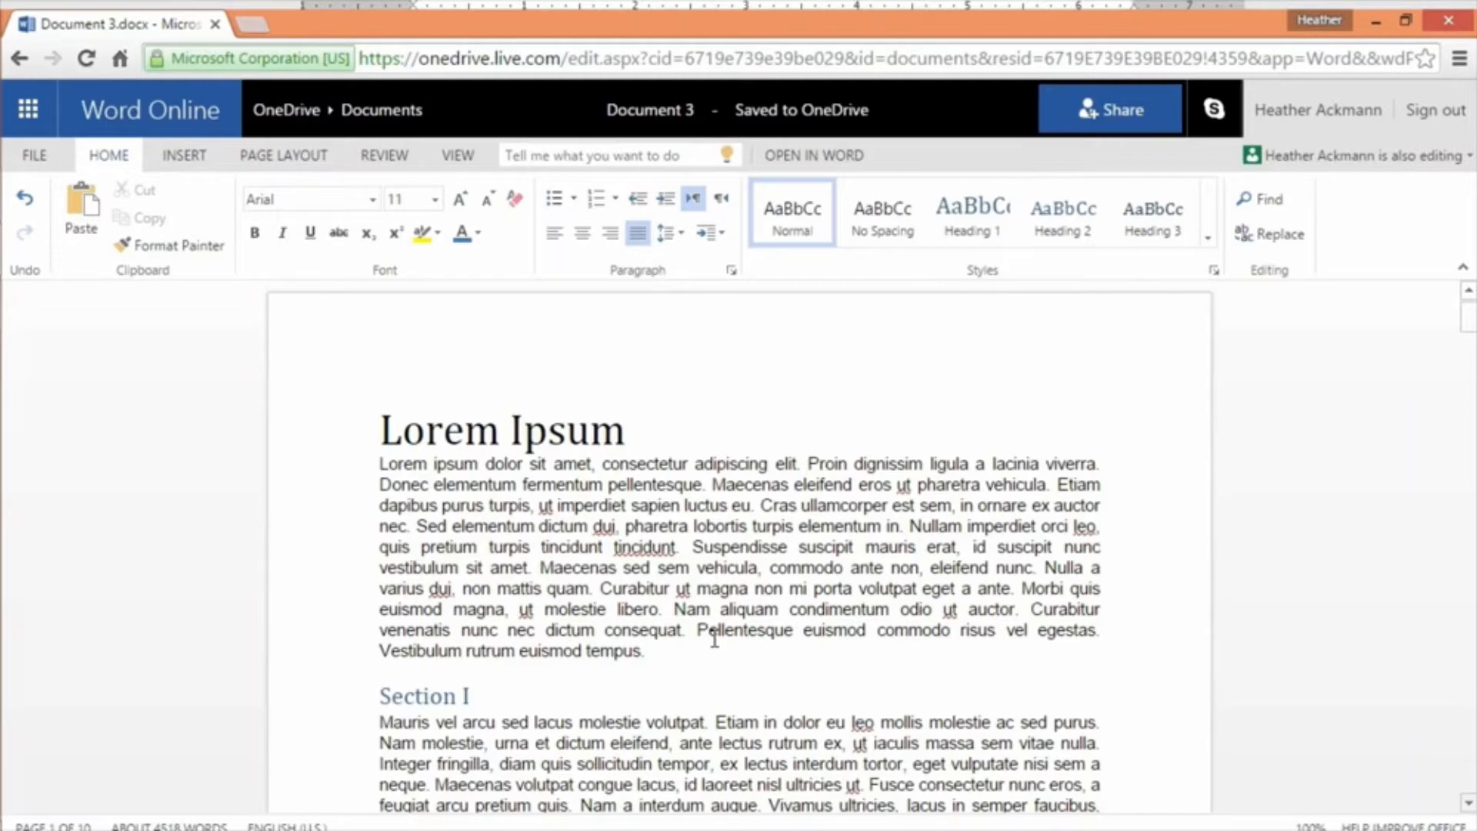
key("ctrl+End")
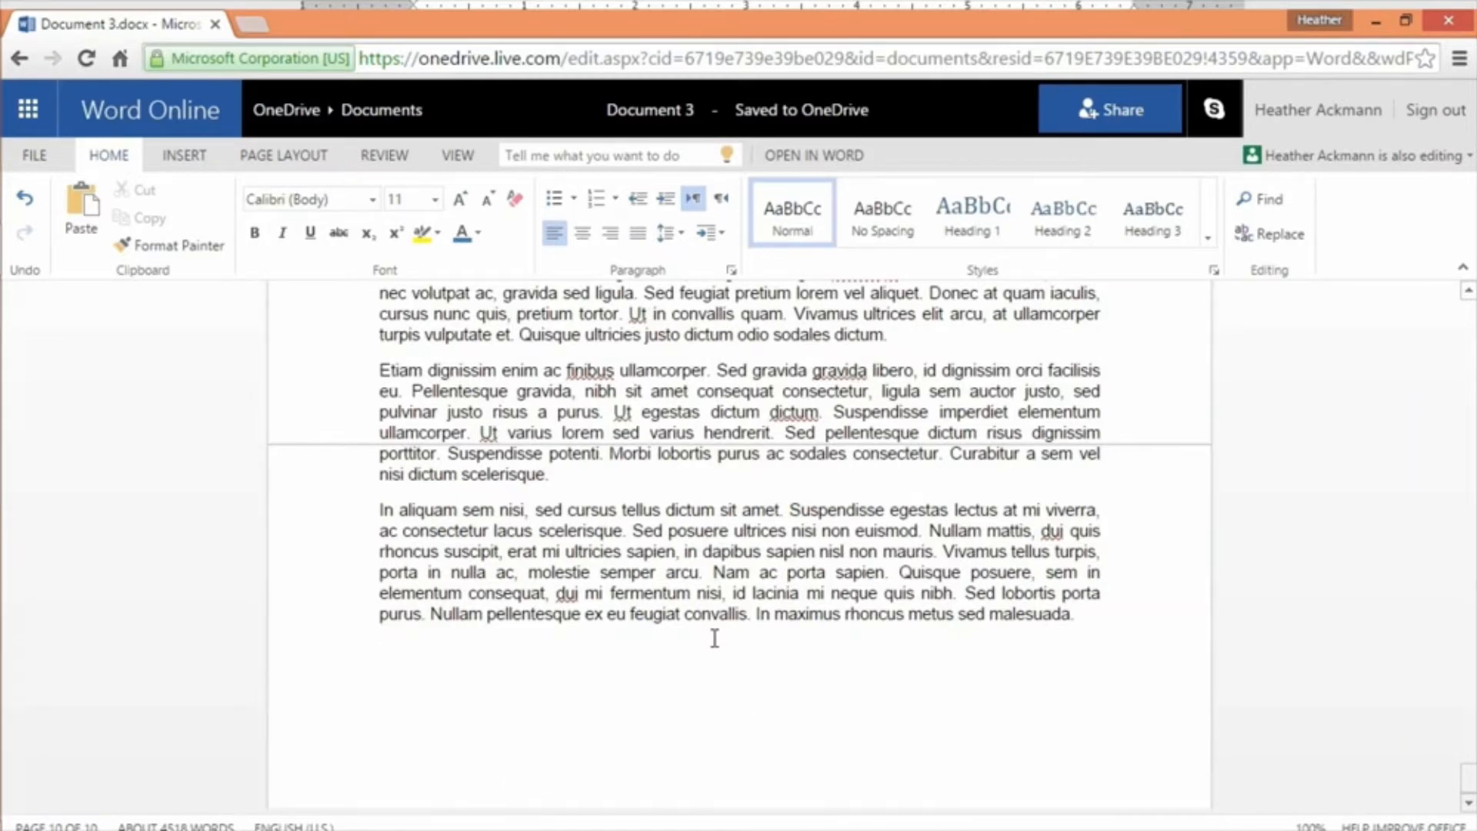
key("ctrl+Home")
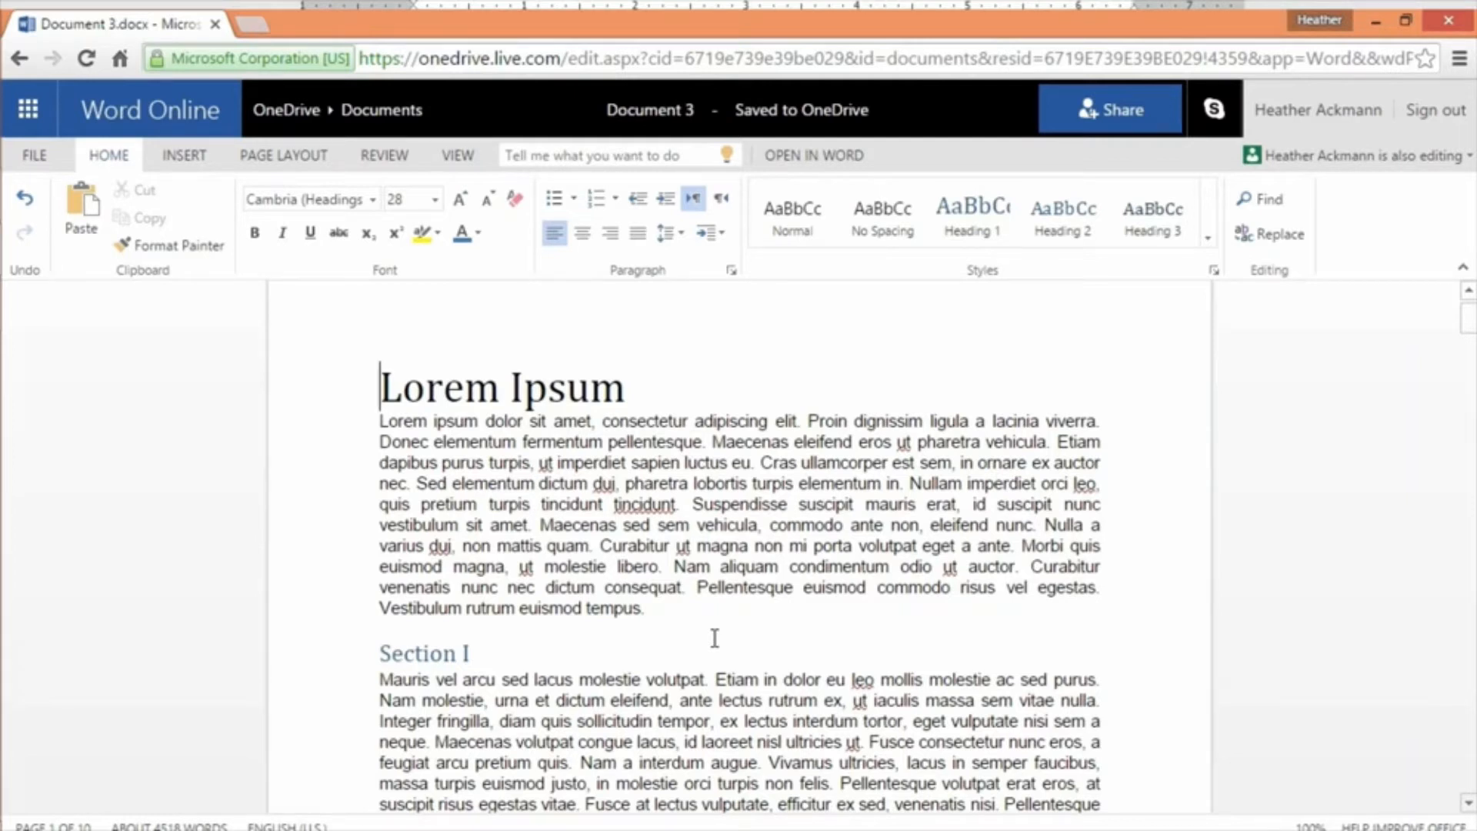
Search the document for "lorem ipsum".
left_click(1278, 206)
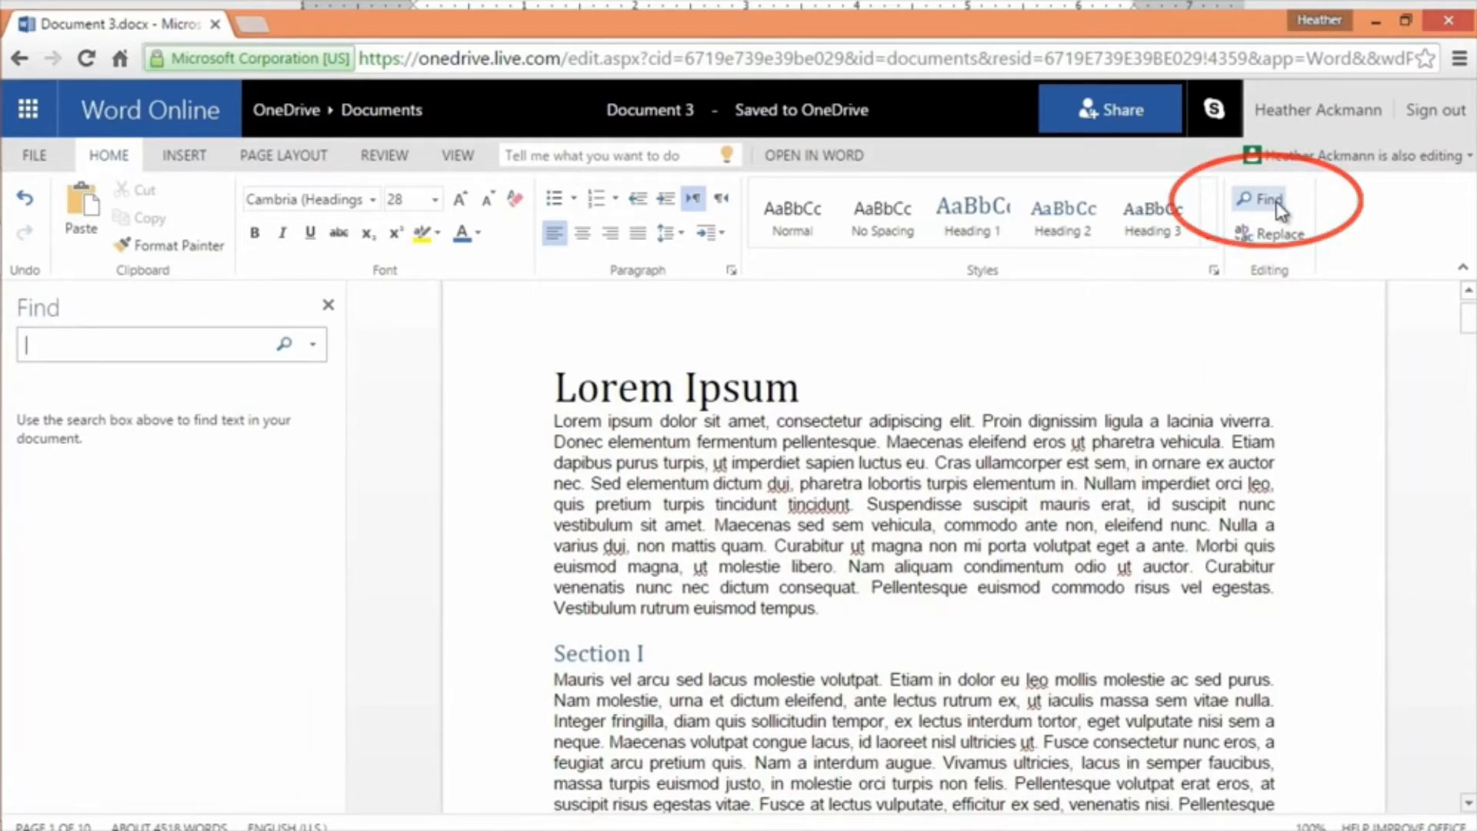
type("lo")
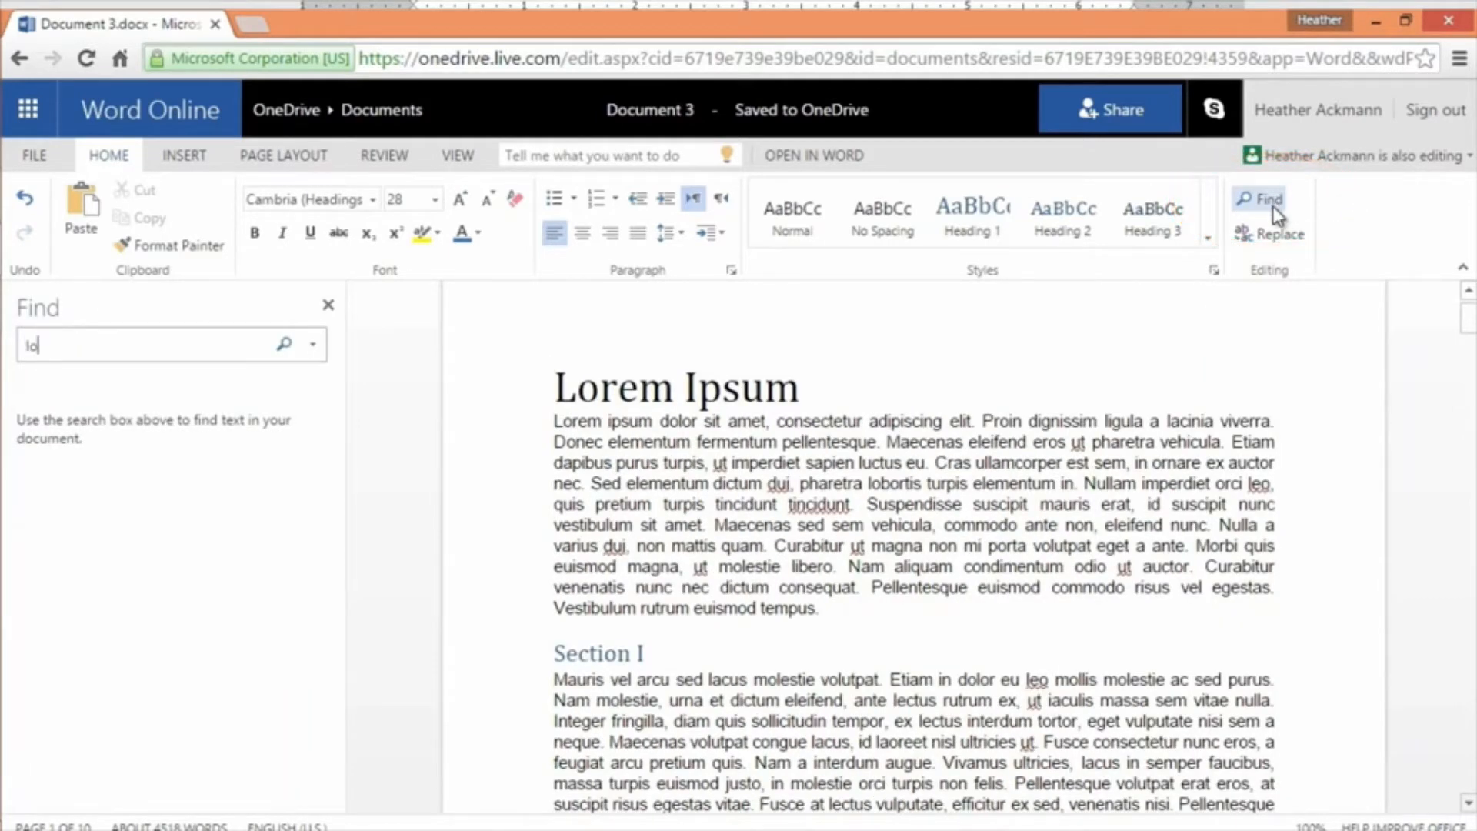
type("rem ipsum")
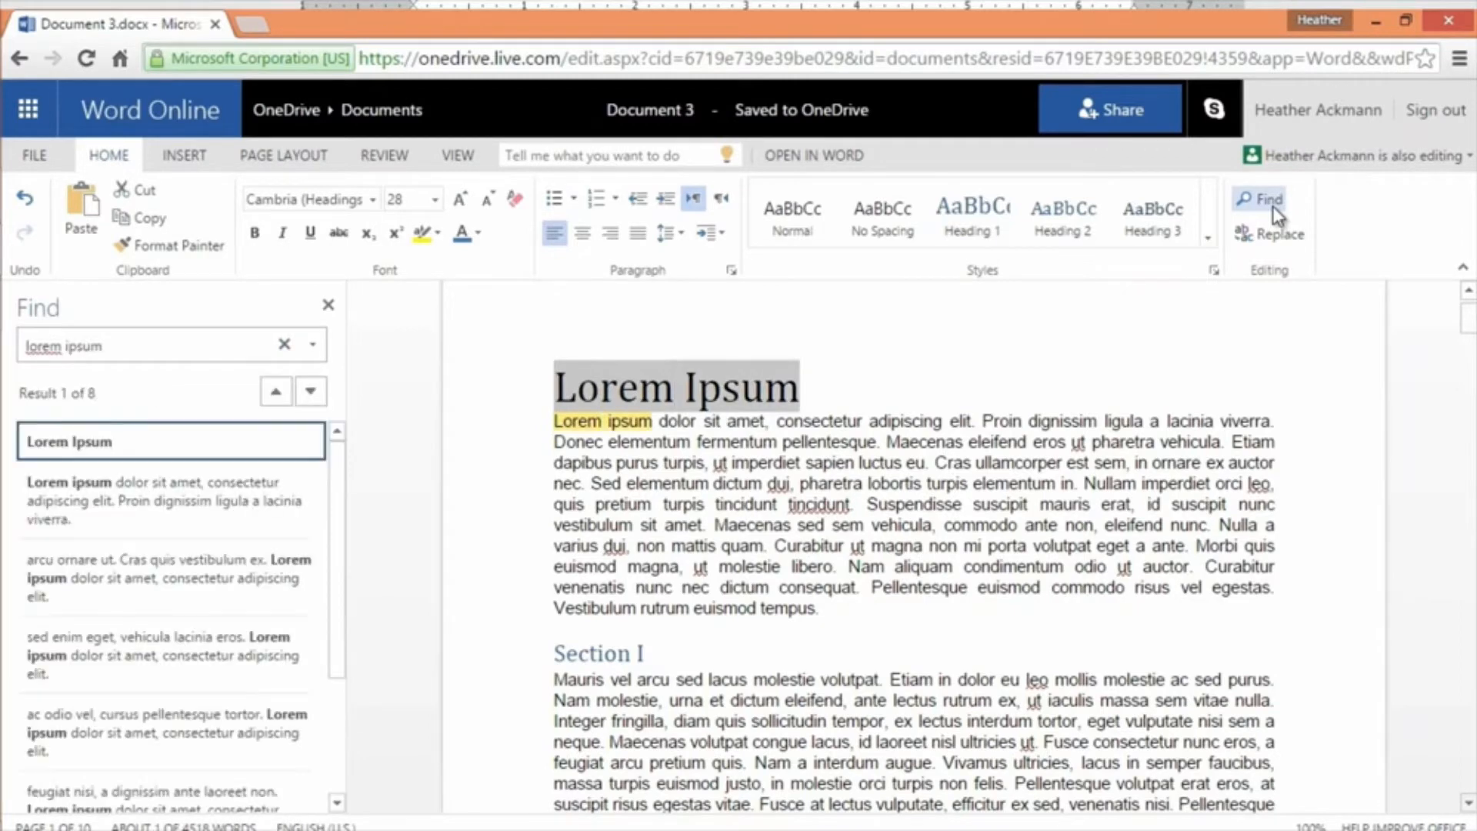
Go through the found occurrences of "lorem ipsum" one after another, starting from the second match.
left_click(146, 523)
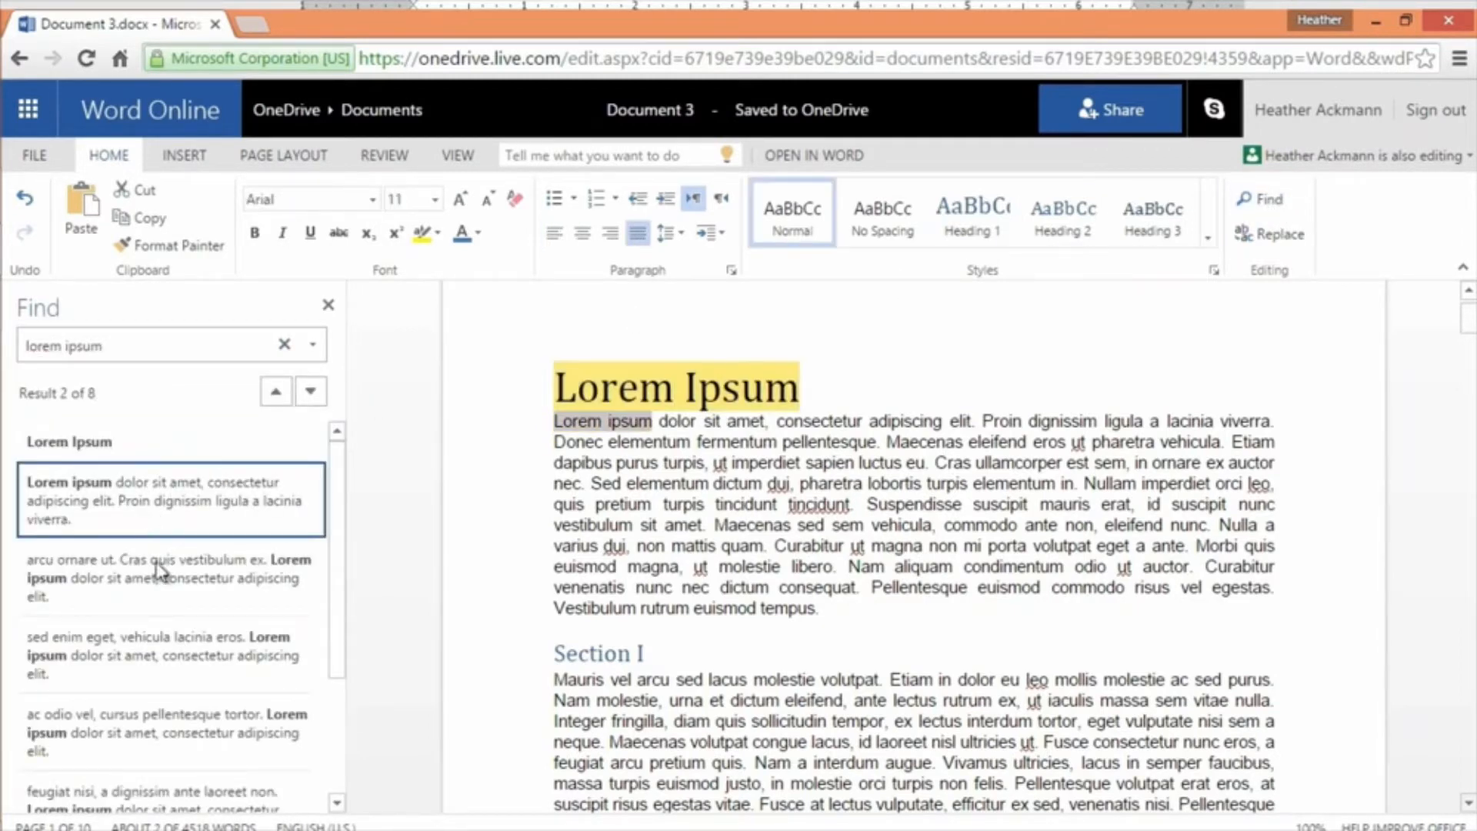
left_click(162, 593)
left_click(183, 683)
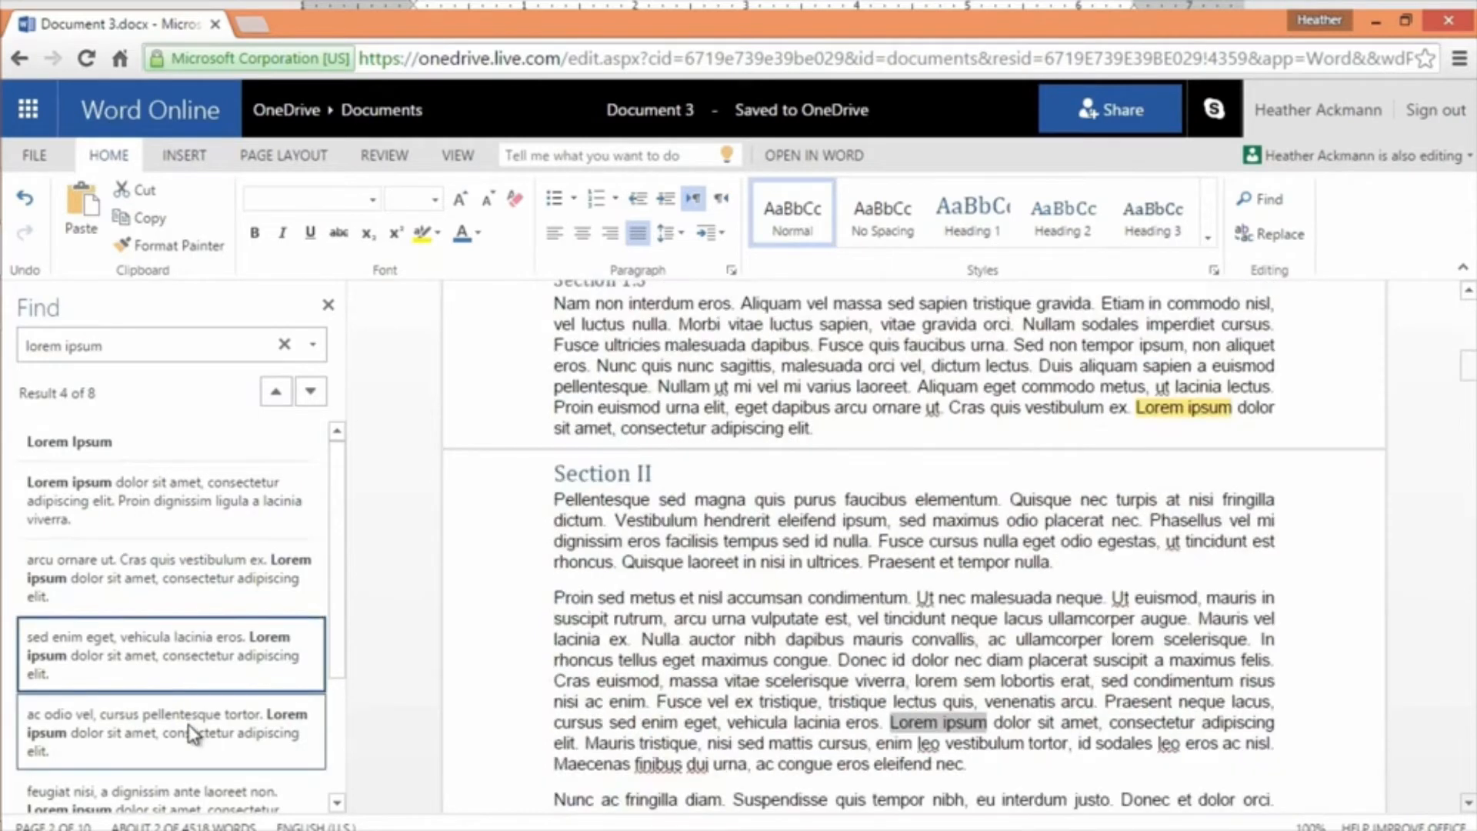
left_click(191, 732)
left_click(310, 392)
left_click(310, 393)
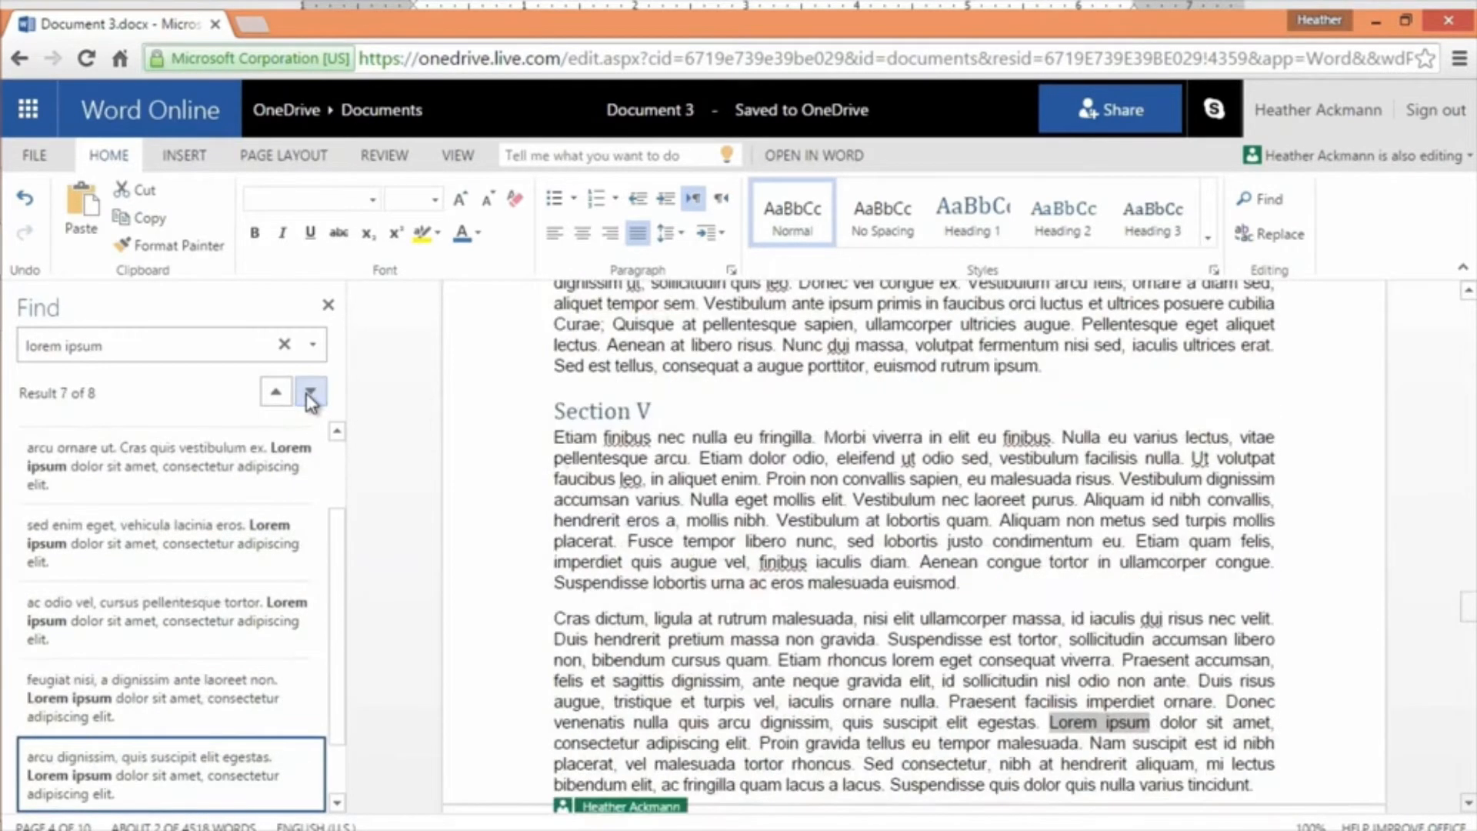
left_click(310, 392)
left_click(310, 393)
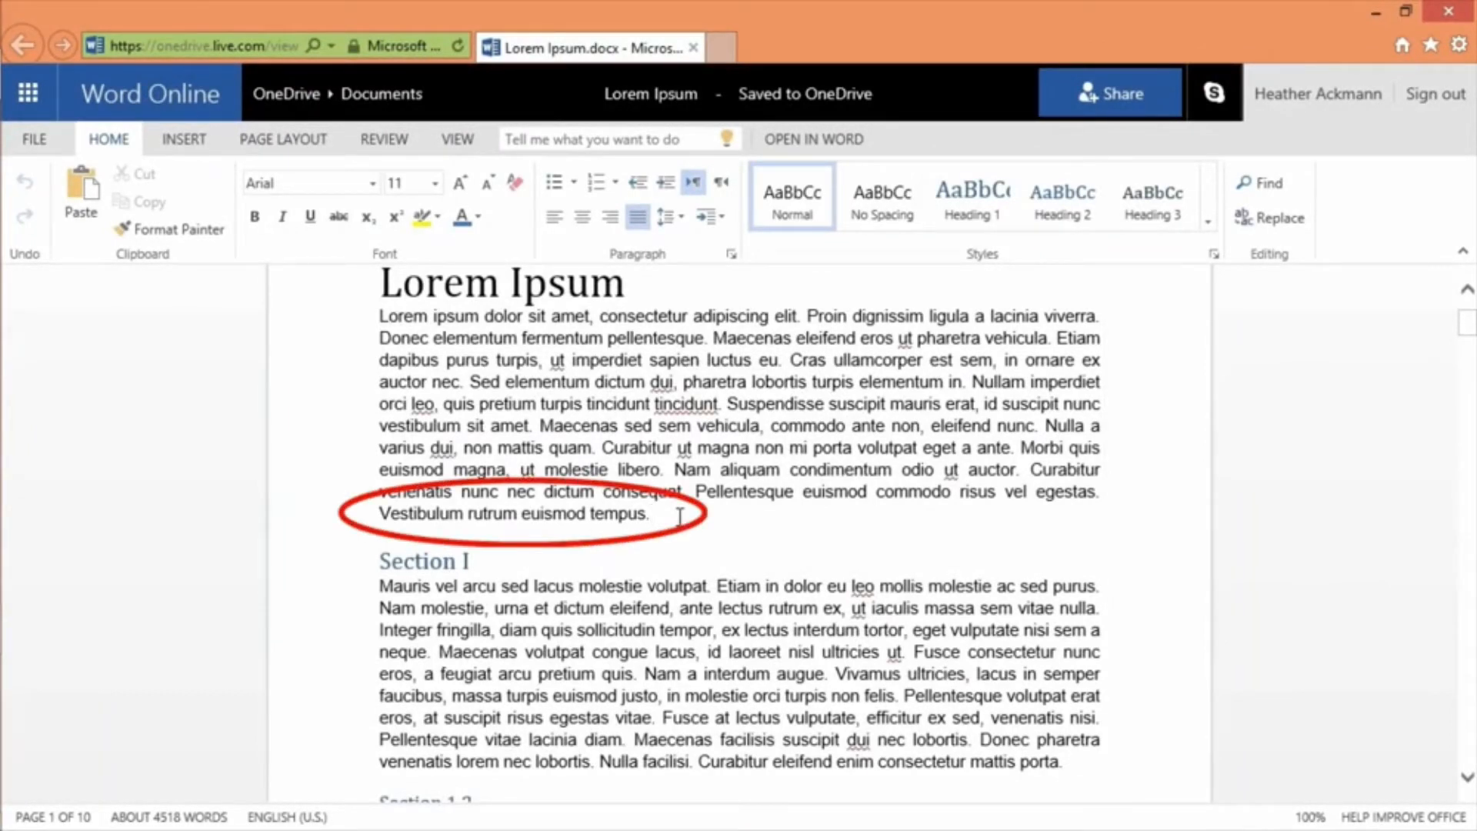
In the Lorem Ipsum document, move "Vestibulum rutrum euismod tempus." from the first paragraph to the end of the Section I paragraph, allowing clipboard access.
left_click(679, 515)
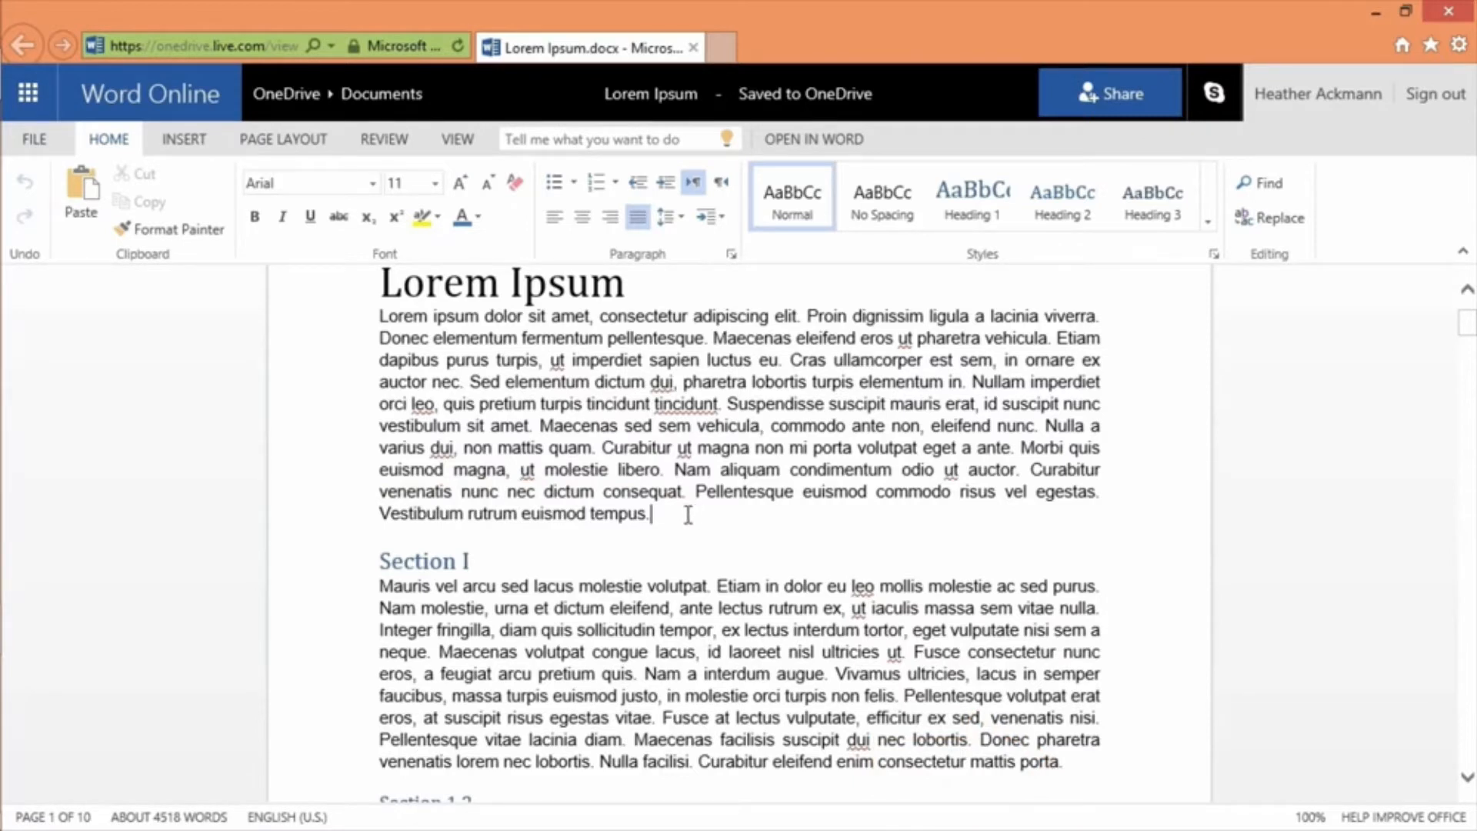
left_click_drag(686, 512, 385, 532)
key("ctrl+c")
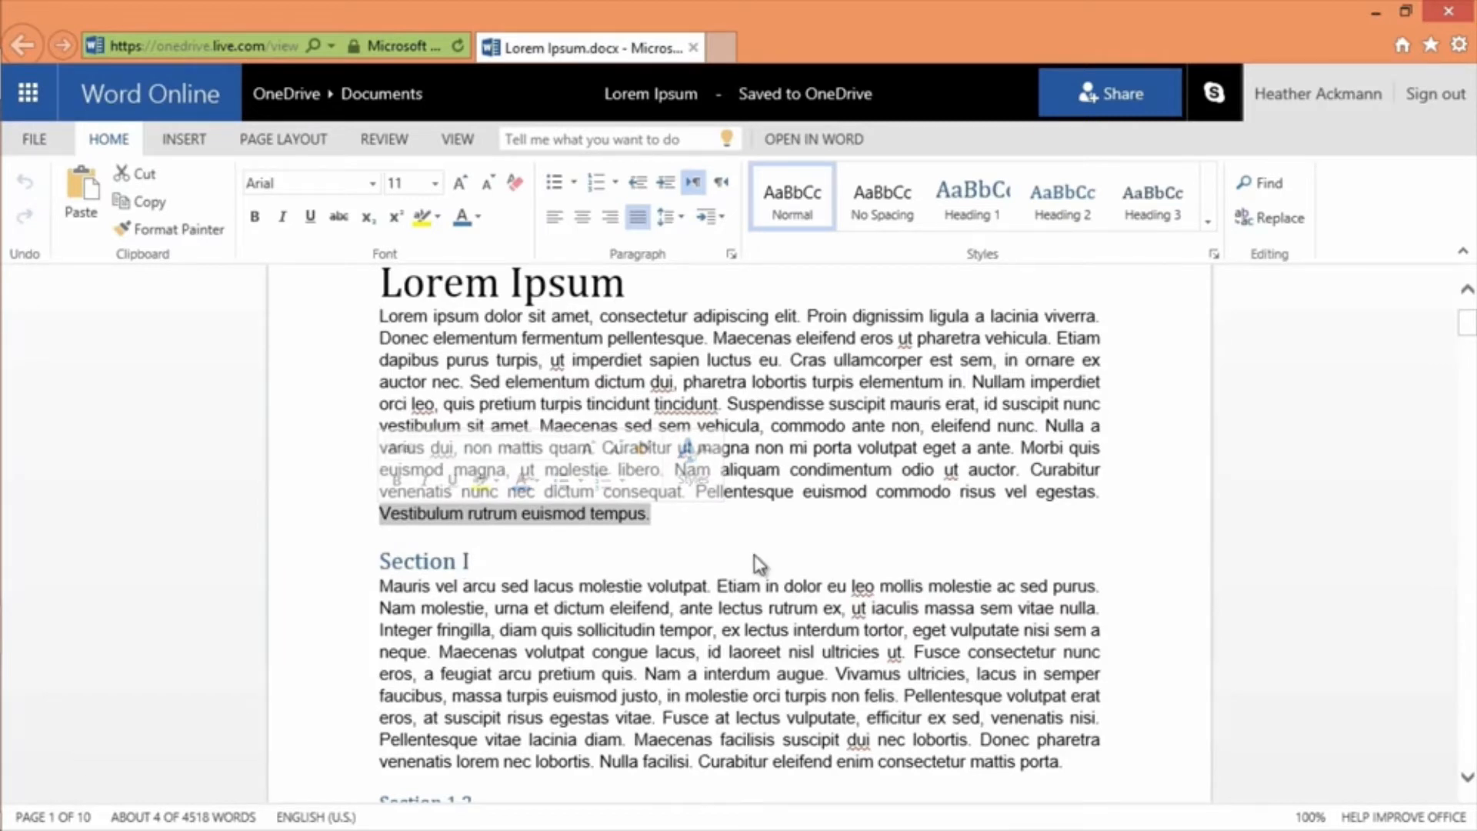
left_click(159, 203)
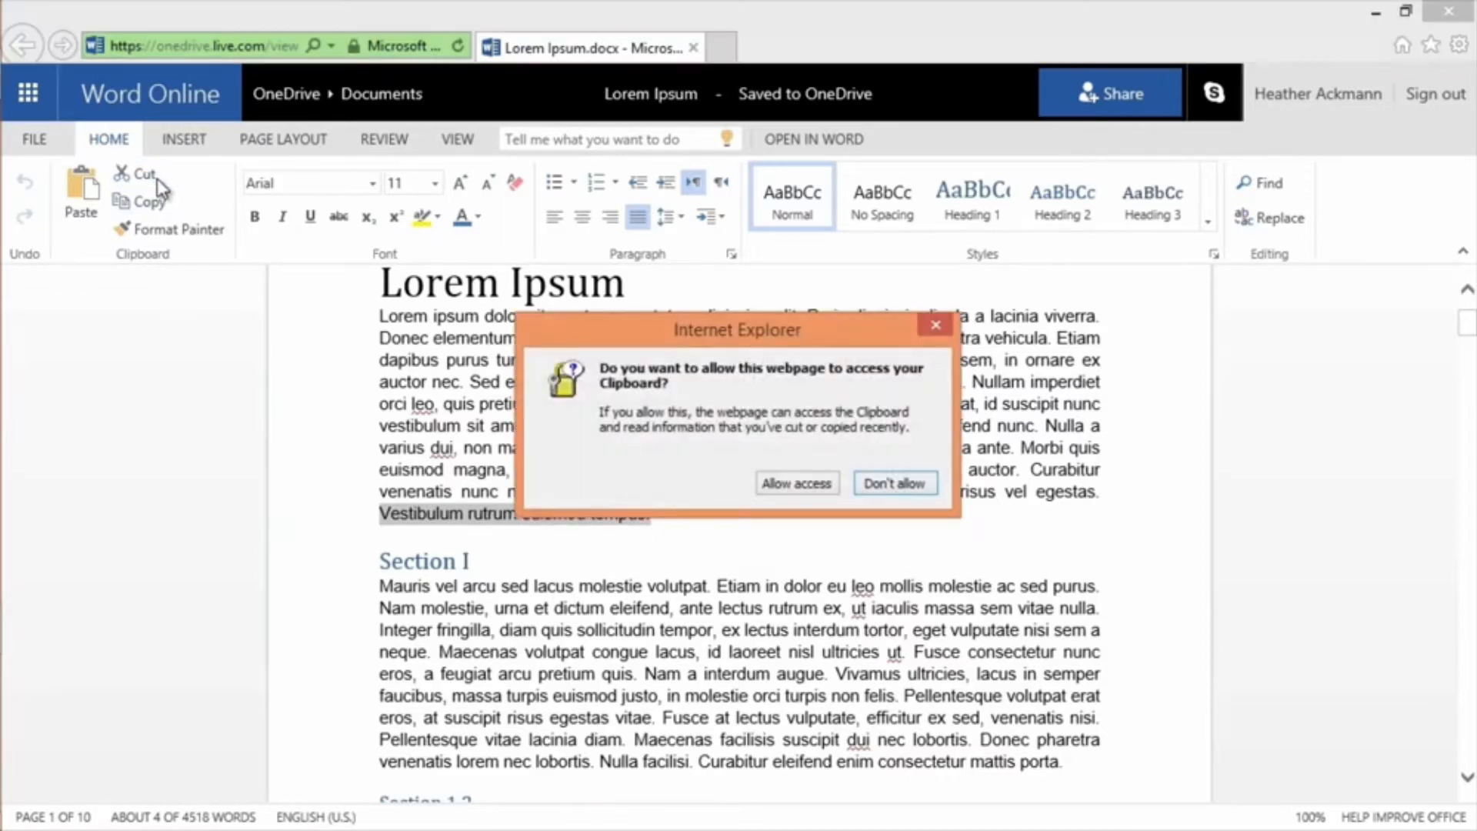
left_click(801, 482)
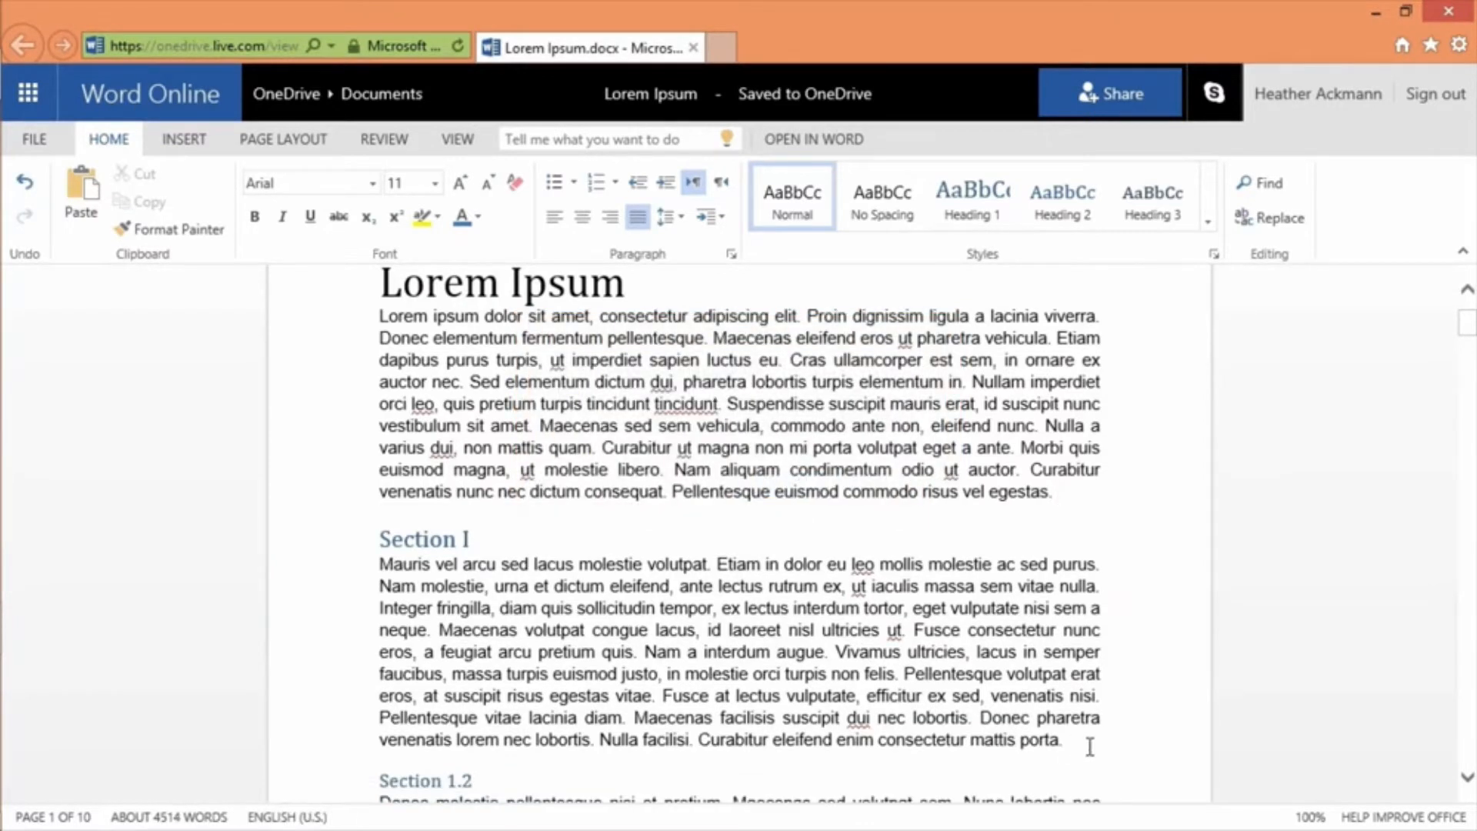
scroll(1090, 747, "down", 1)
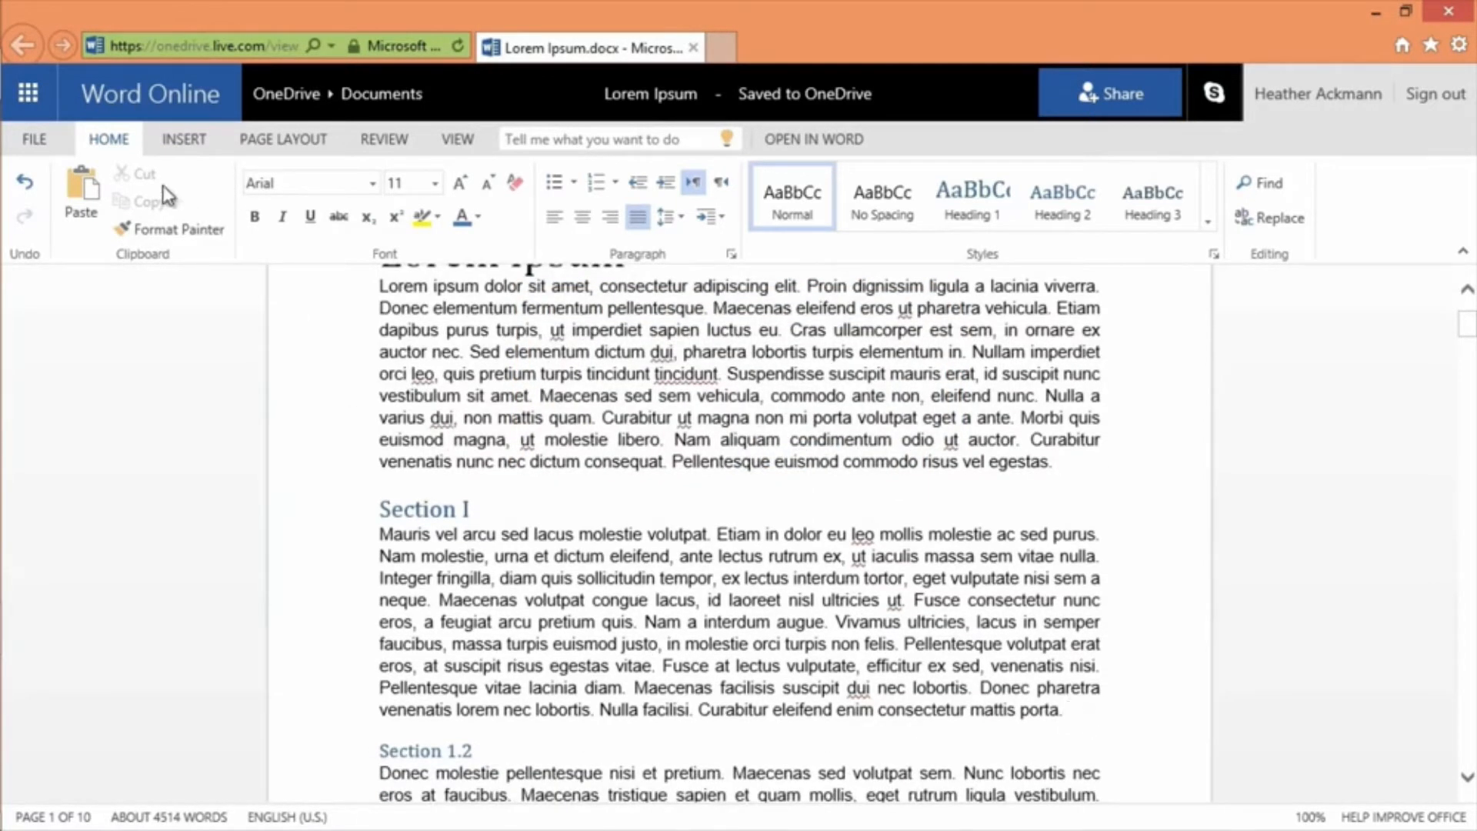
left_click(77, 188)
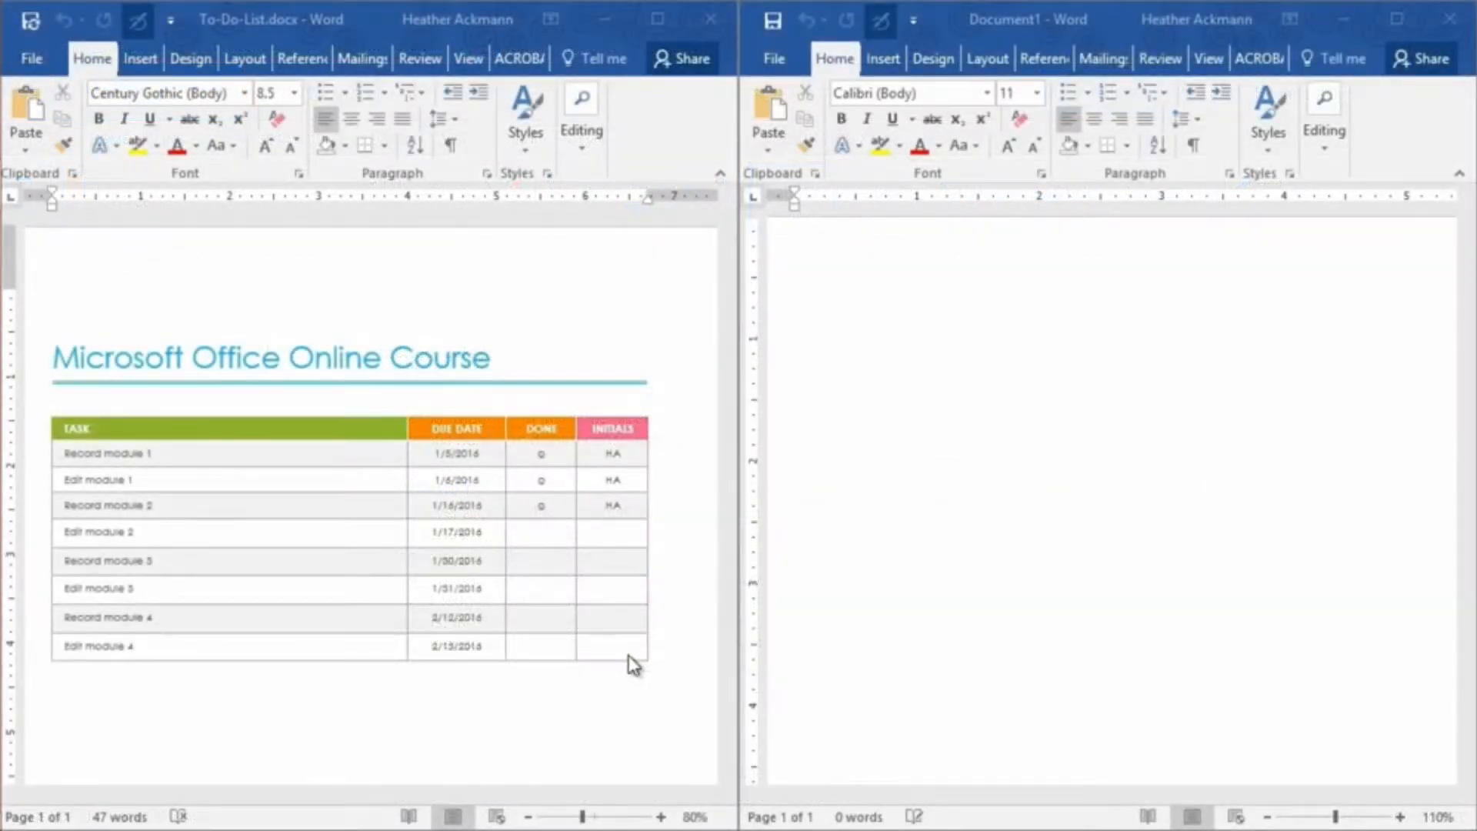
In desktop Word, select the entire task table in To-Do-List.docx and copy it.
left_click(111, 428)
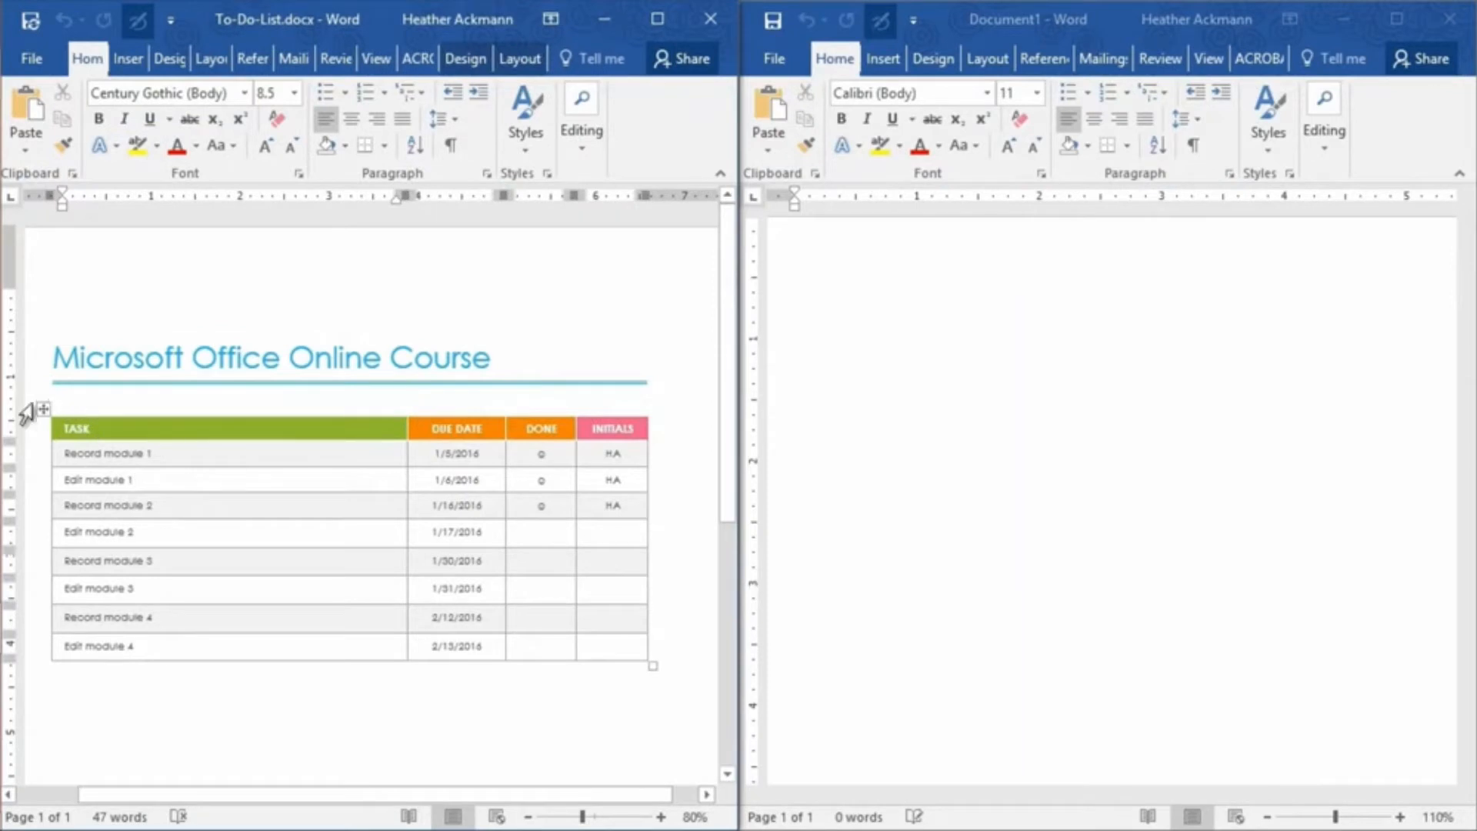
left_click(47, 407)
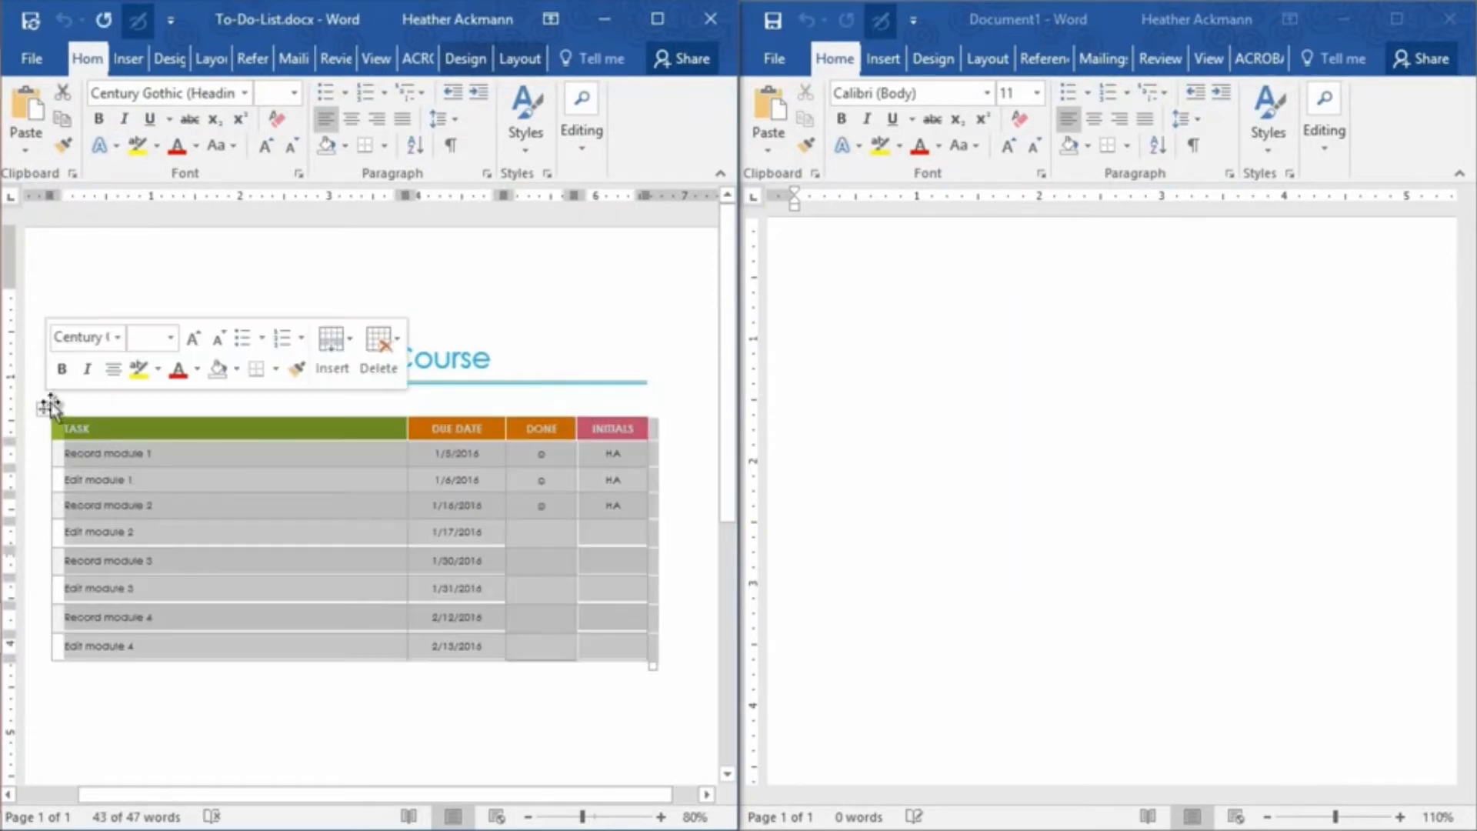
left_click(64, 120)
Paste the copied table into the blank Document1 as Picture (Enhanced Metafile) using Paste Special.
left_click(890, 330)
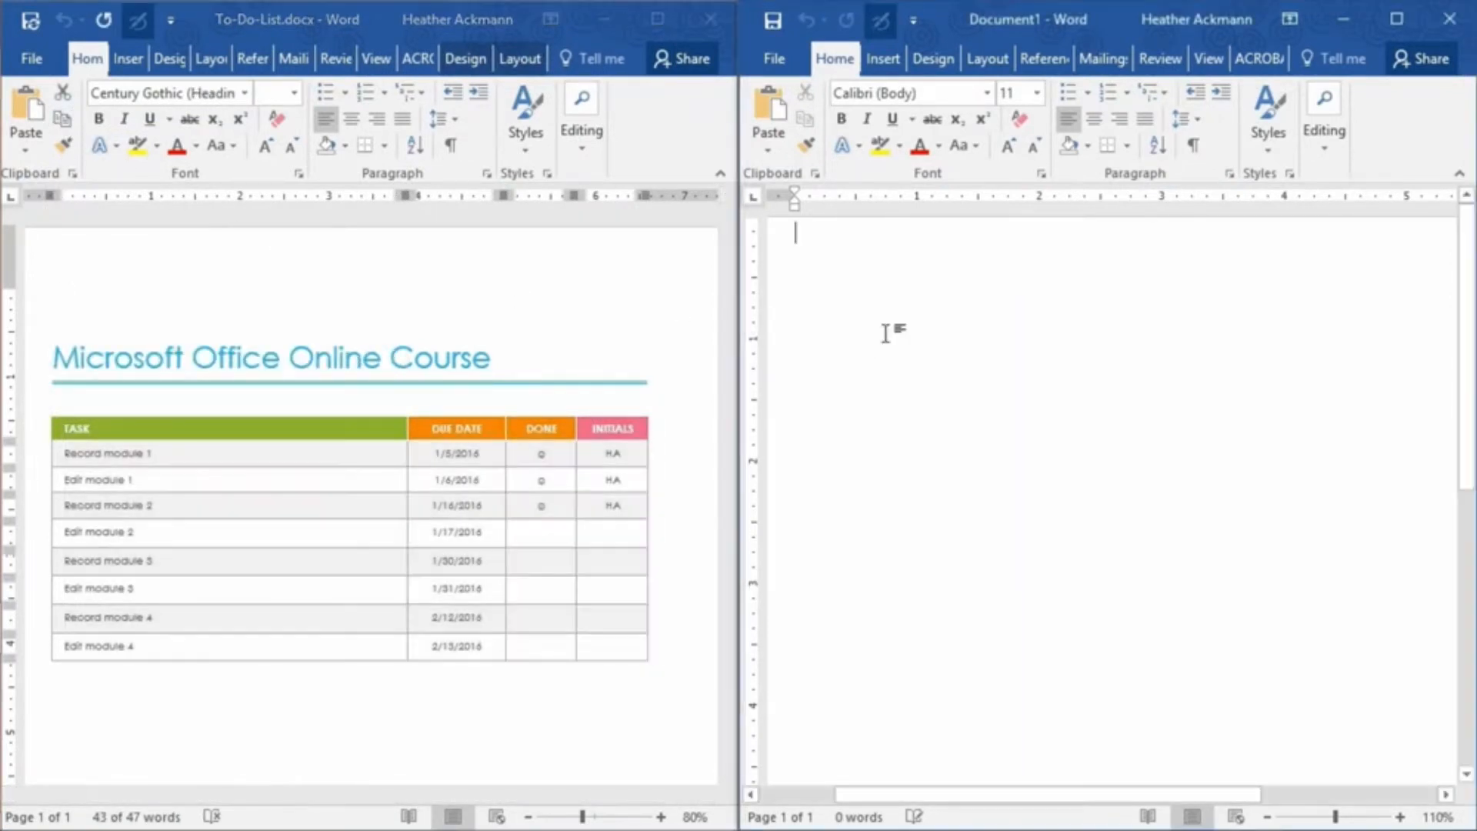
left_click(780, 151)
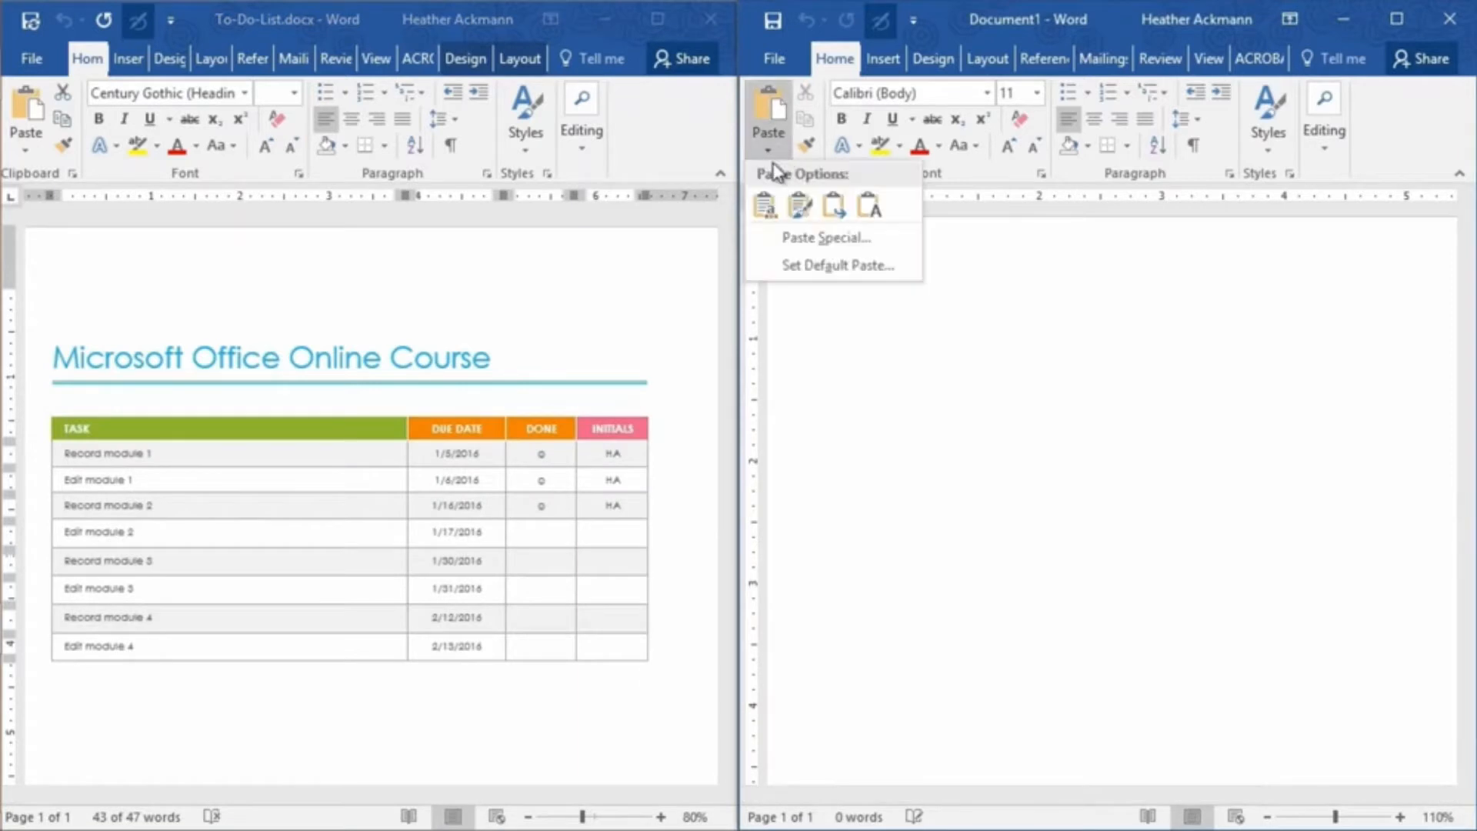
left_click(789, 243)
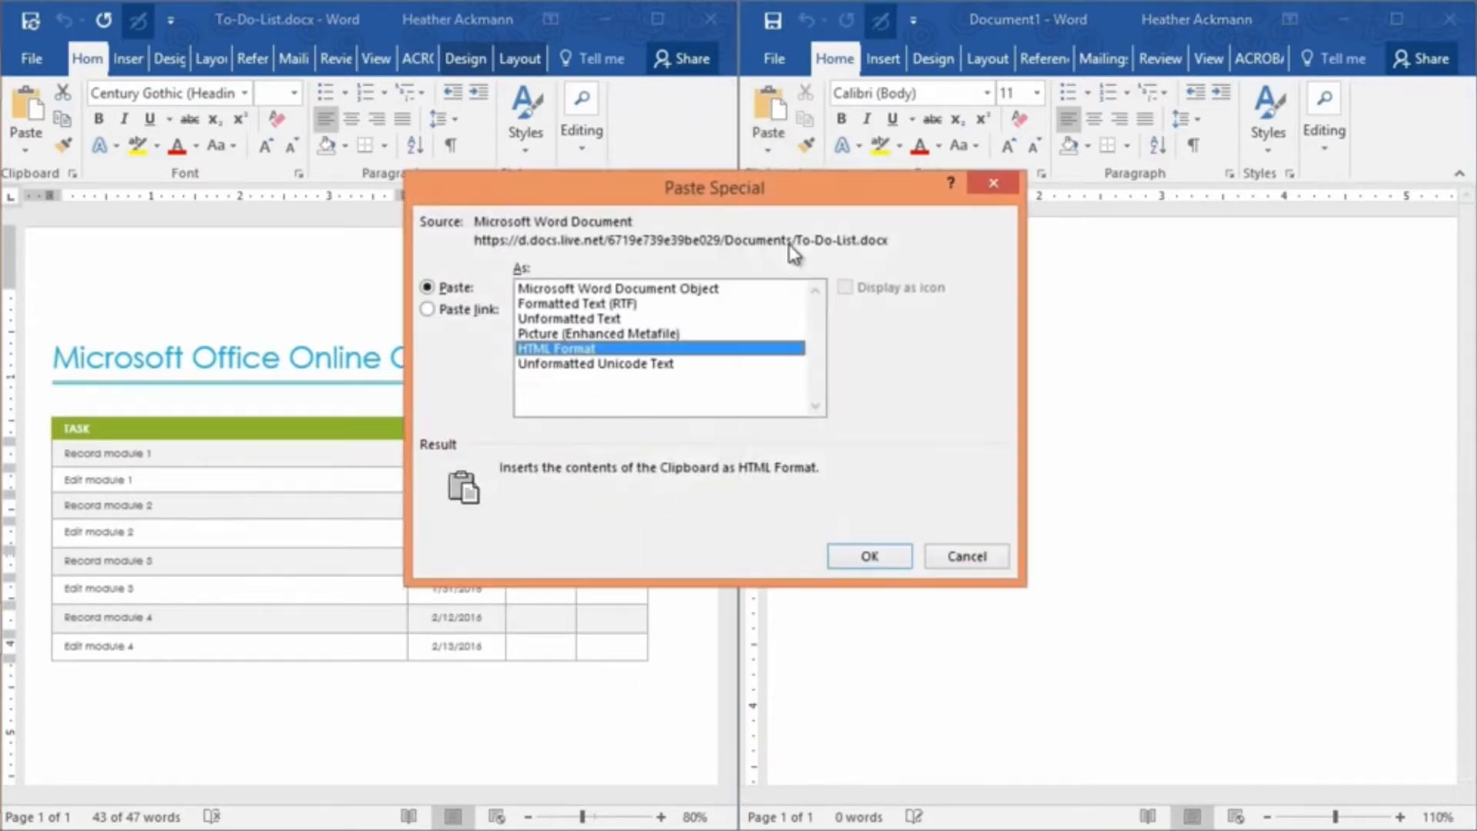
left_click(629, 334)
left_click(854, 554)
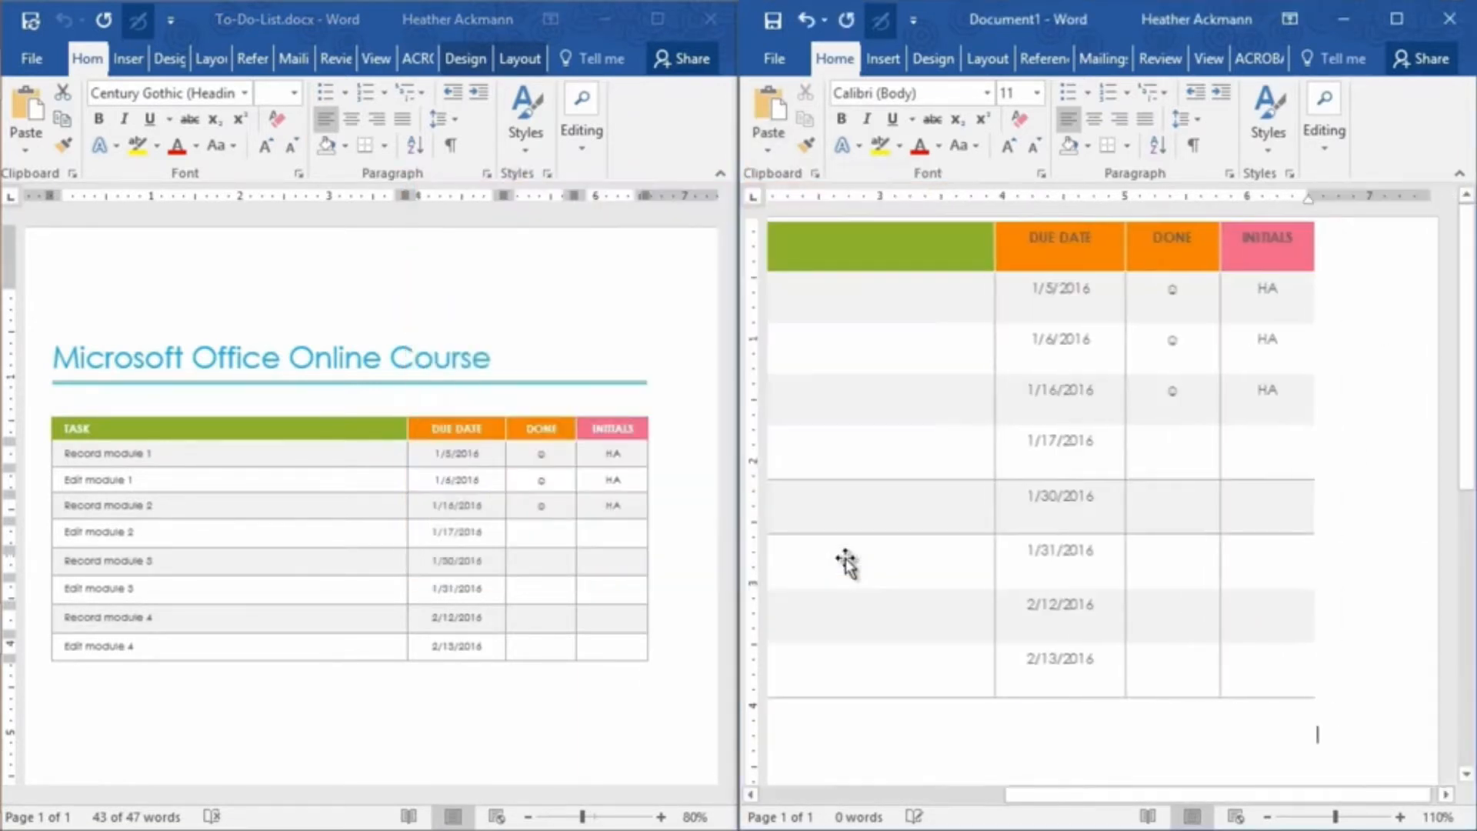
Shrink the pasted table picture in Document1 from its corner.
left_click(915, 568)
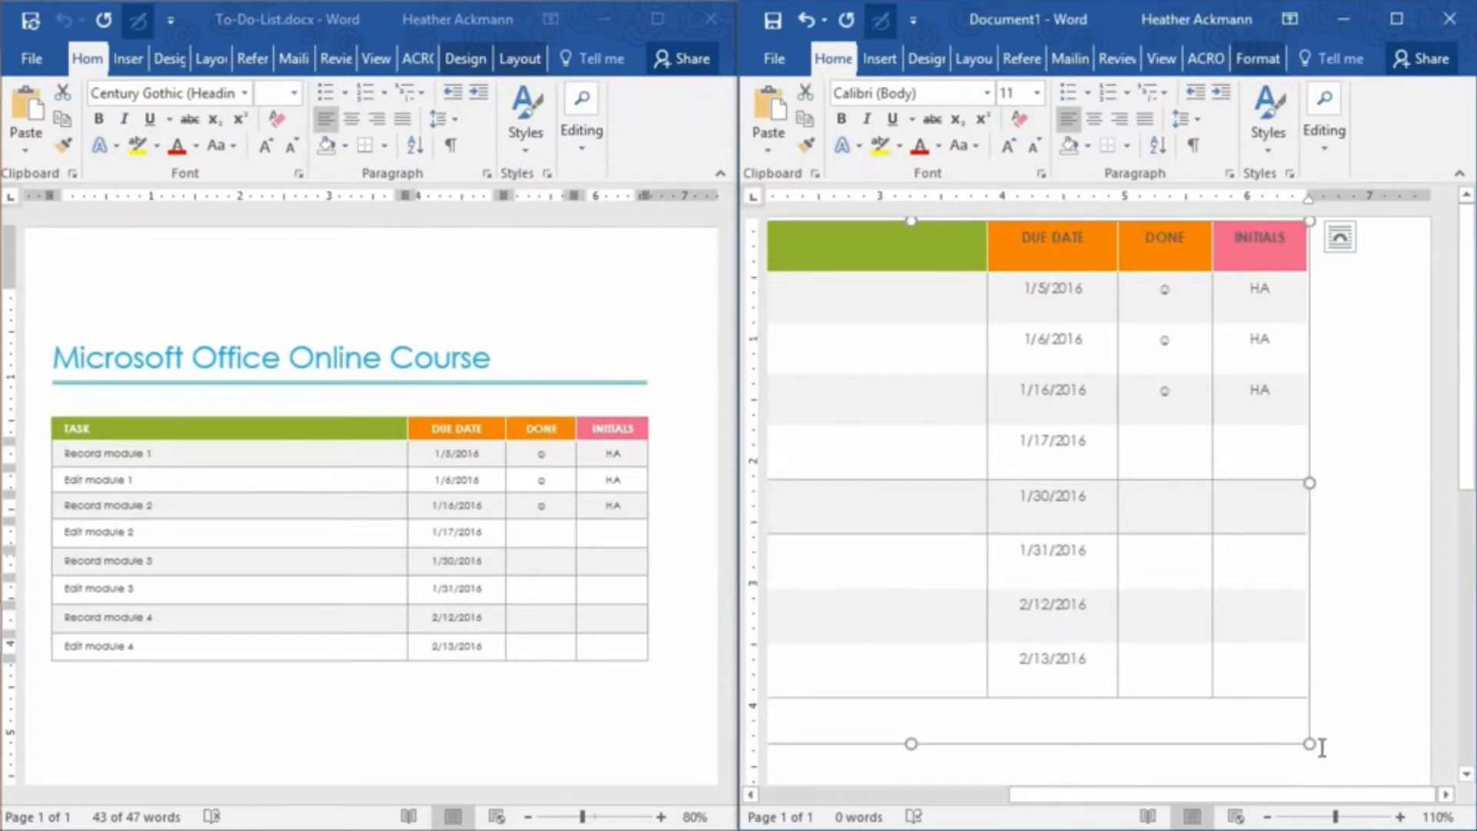
left_click_drag(1309, 737, 930, 413)
left_click(1141, 463)
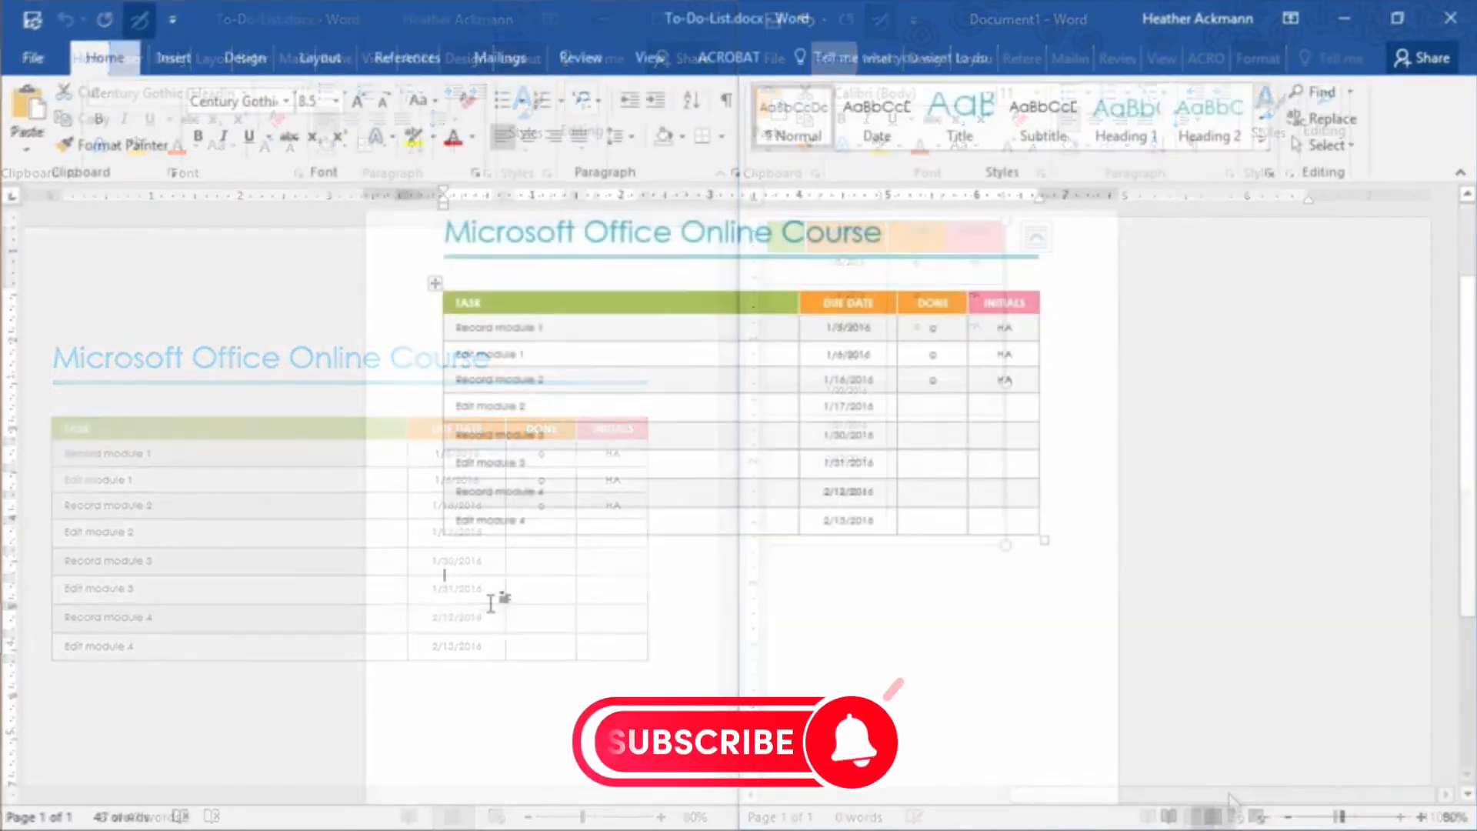
Paste the copied table as text only on the empty line below the table in To-Do-List.docx.
right_click(490, 601)
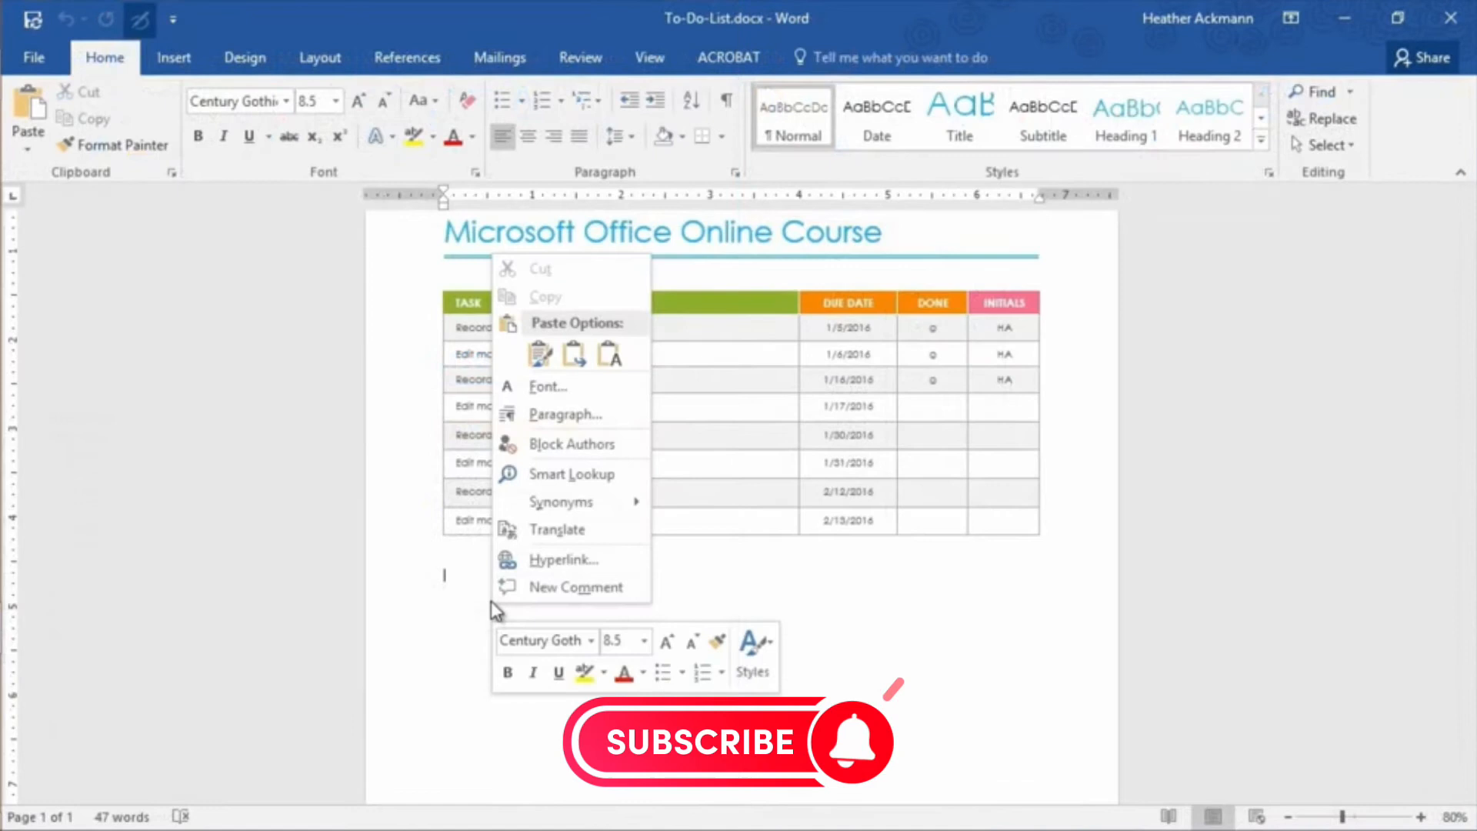
left_click(540, 353)
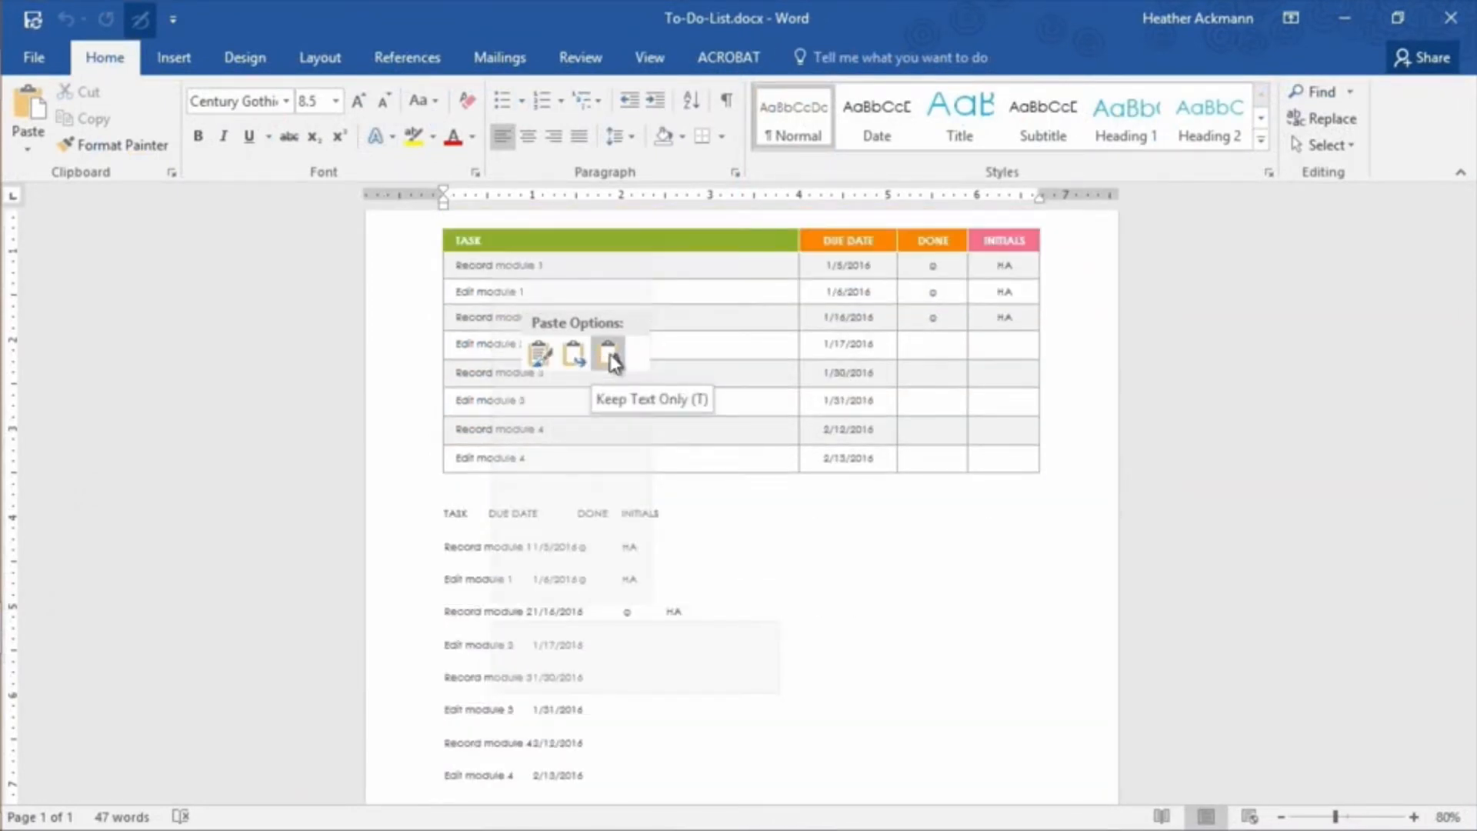
left_click(609, 355)
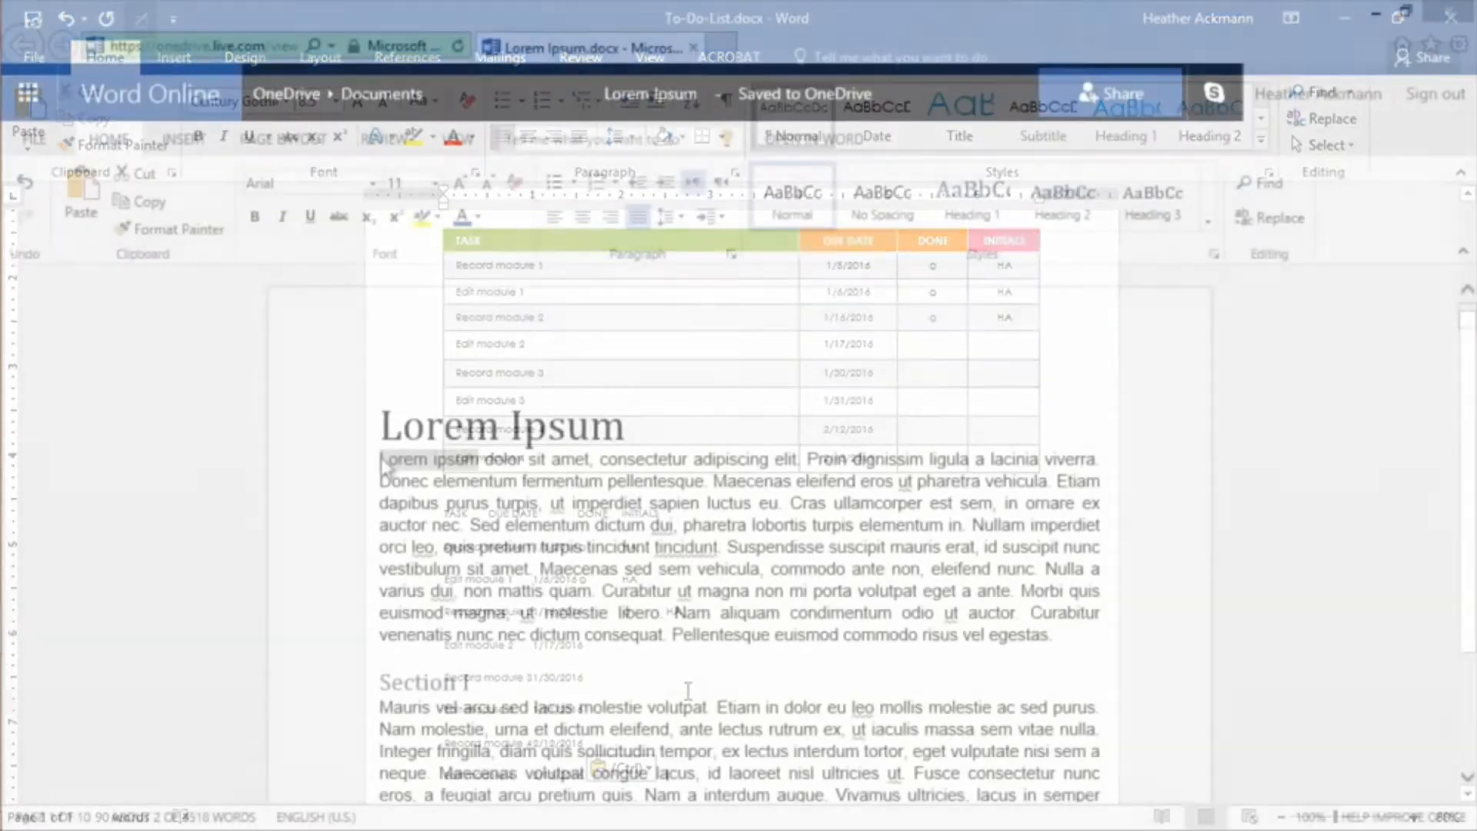
In the Word Online Lorem Ipsum document, replace "Lorem ipsum" at the start of the first paragraph with "Hello There".
left_click_drag(382, 459, 480, 459)
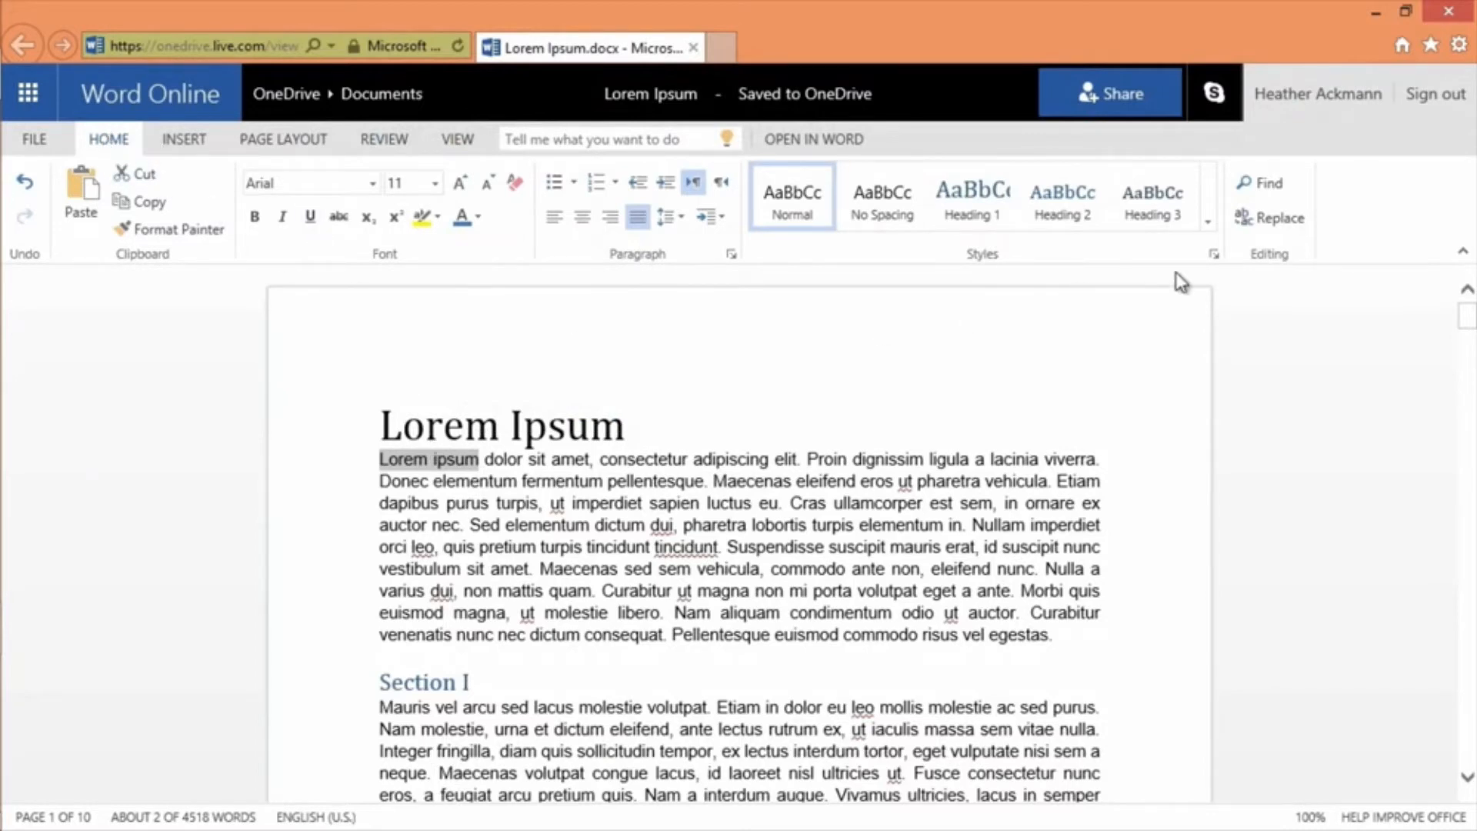
left_click(1284, 189)
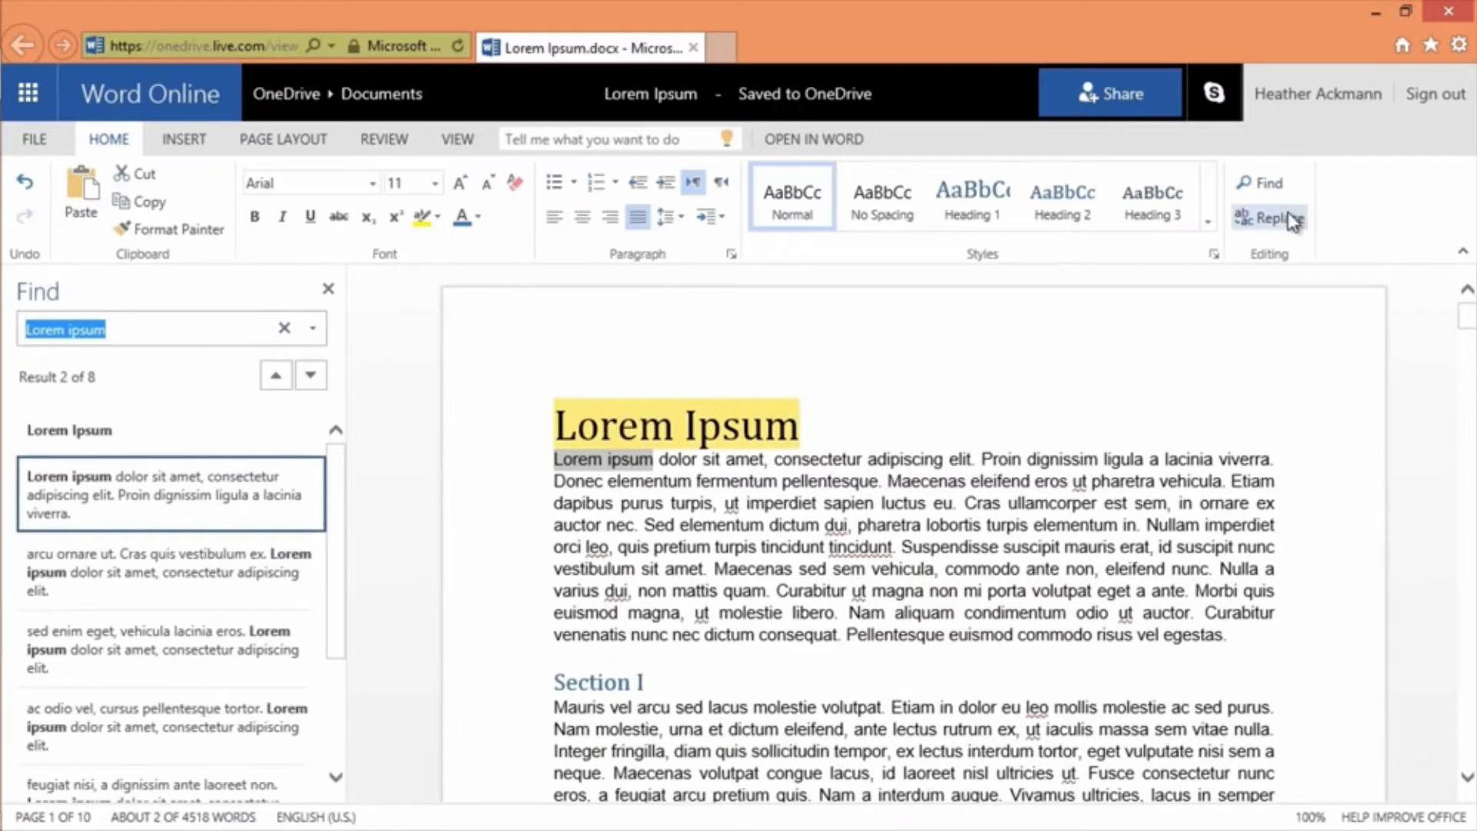
left_click(1293, 218)
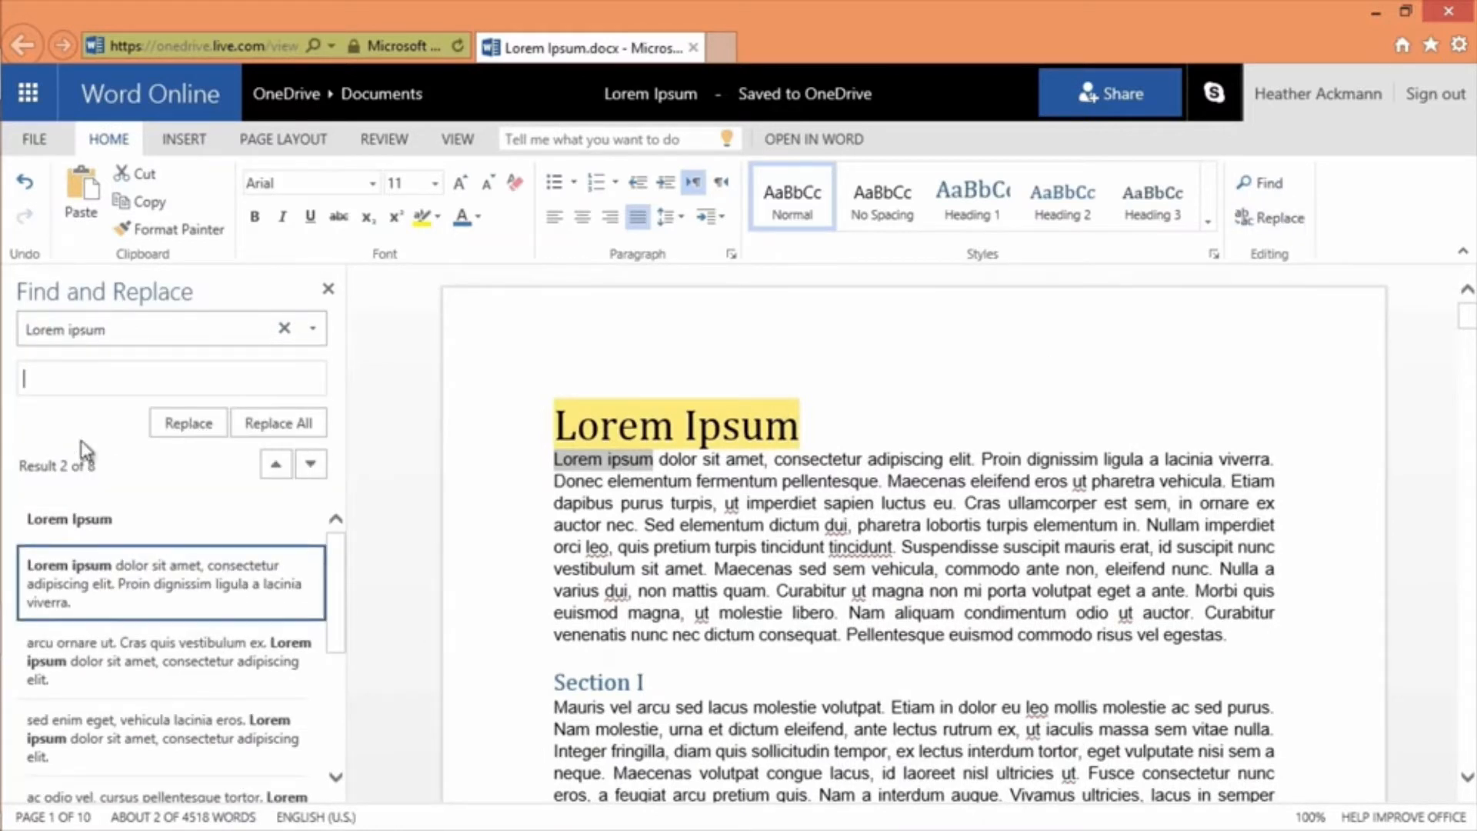
type("Hello There")
left_click(182, 435)
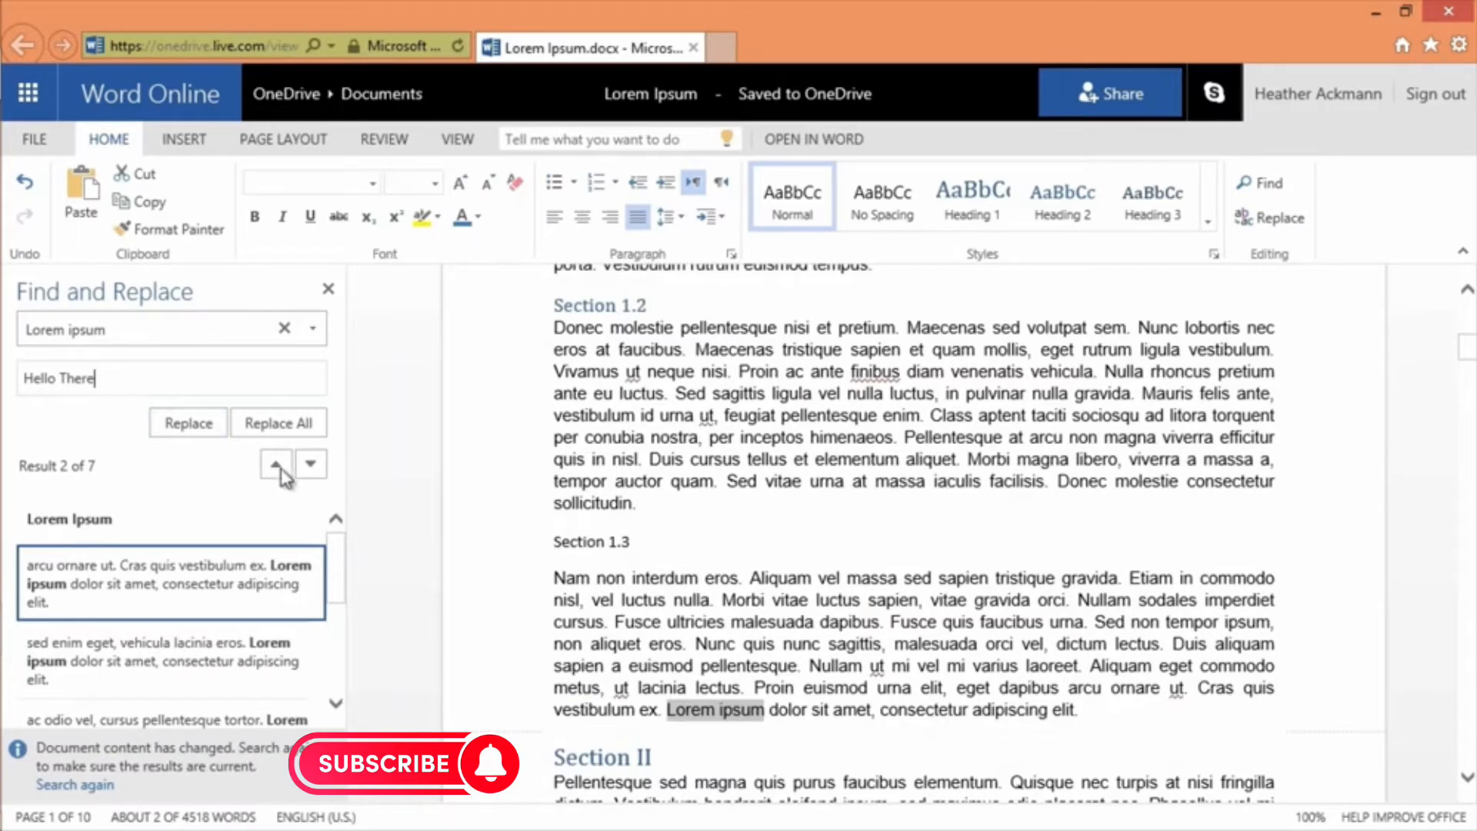
Replace all remaining occurrences of "Lorem ipsum" in the document with "Hello There".
scroll(654, 568, "up", 4)
scroll(653, 568, "up", 4)
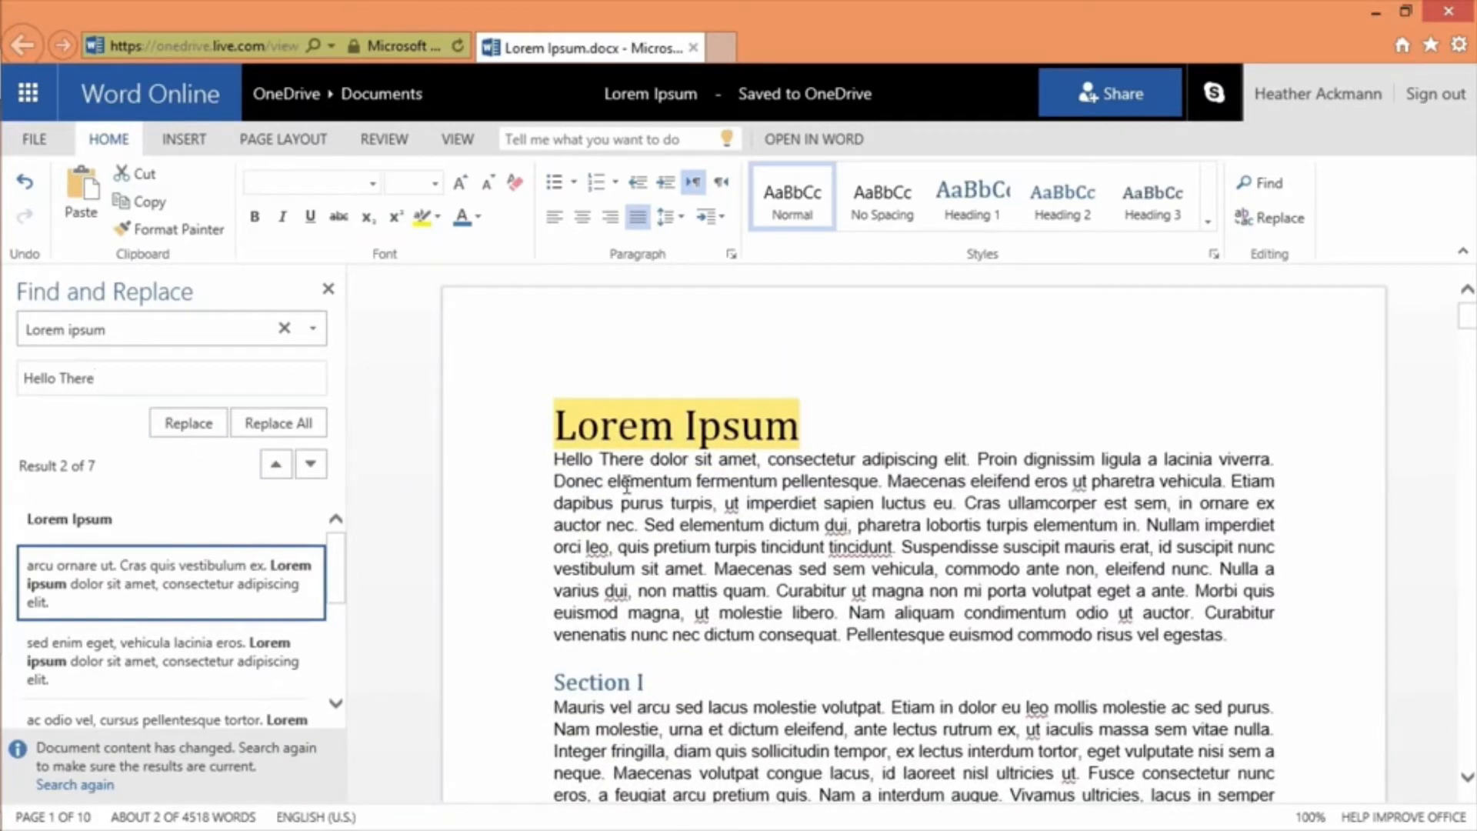
left_click(292, 428)
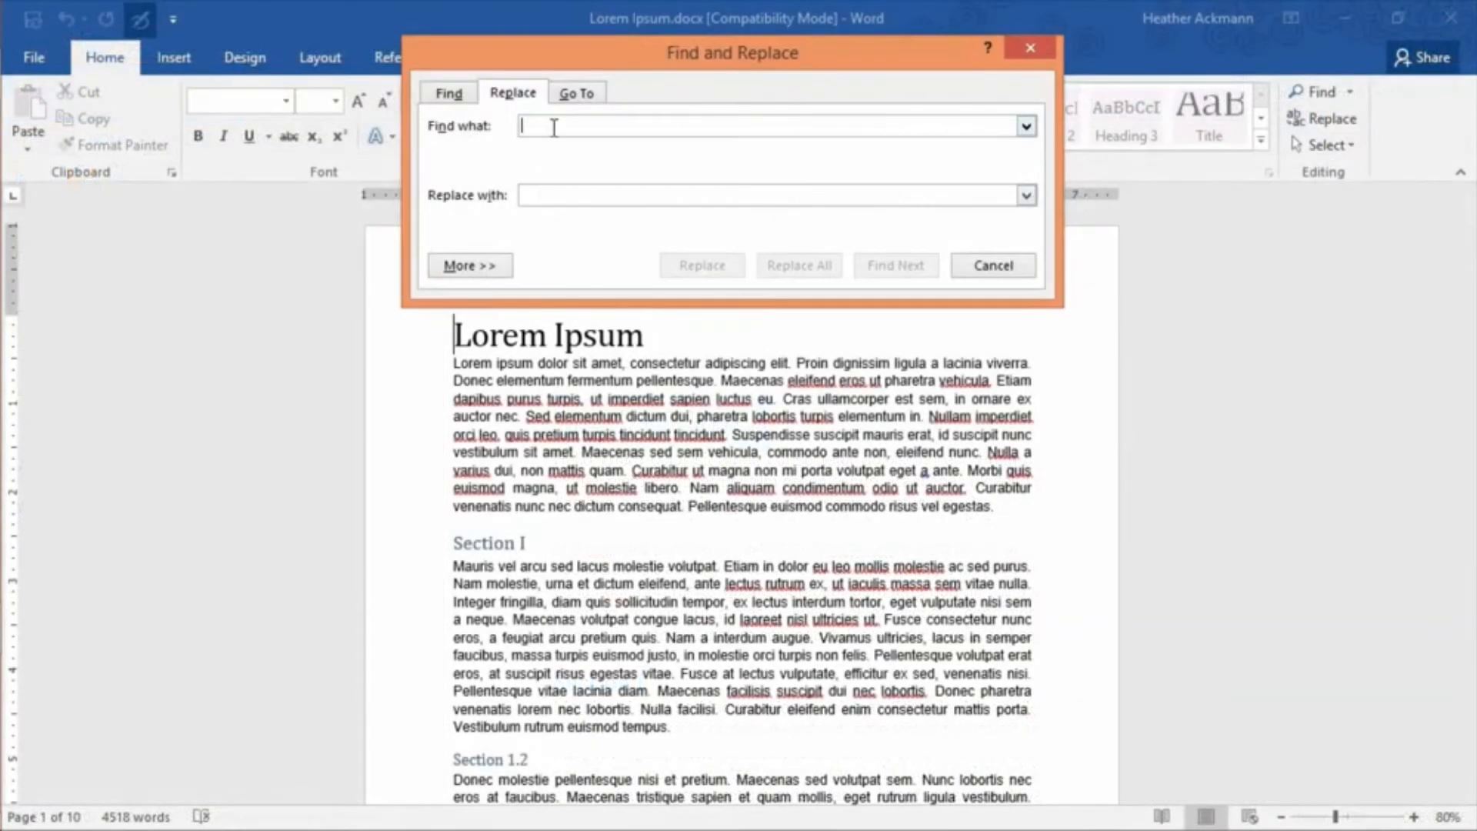
In the desktop Word Lorem Ipsum document, replace all double paragraph marks (^p^p) with a single paragraph mark.
left_click(492, 265)
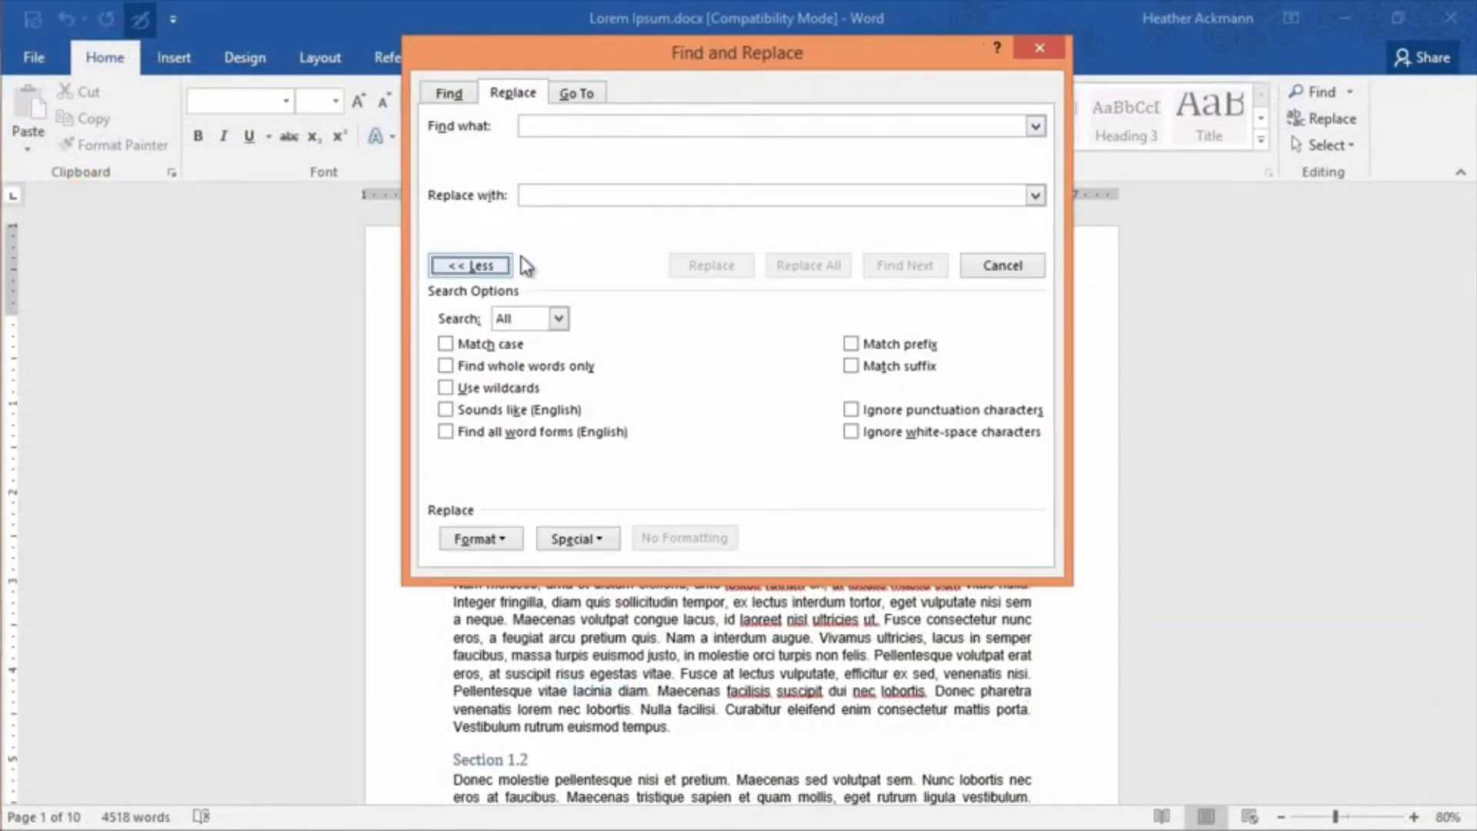
left_click(575, 538)
left_click(740, 259)
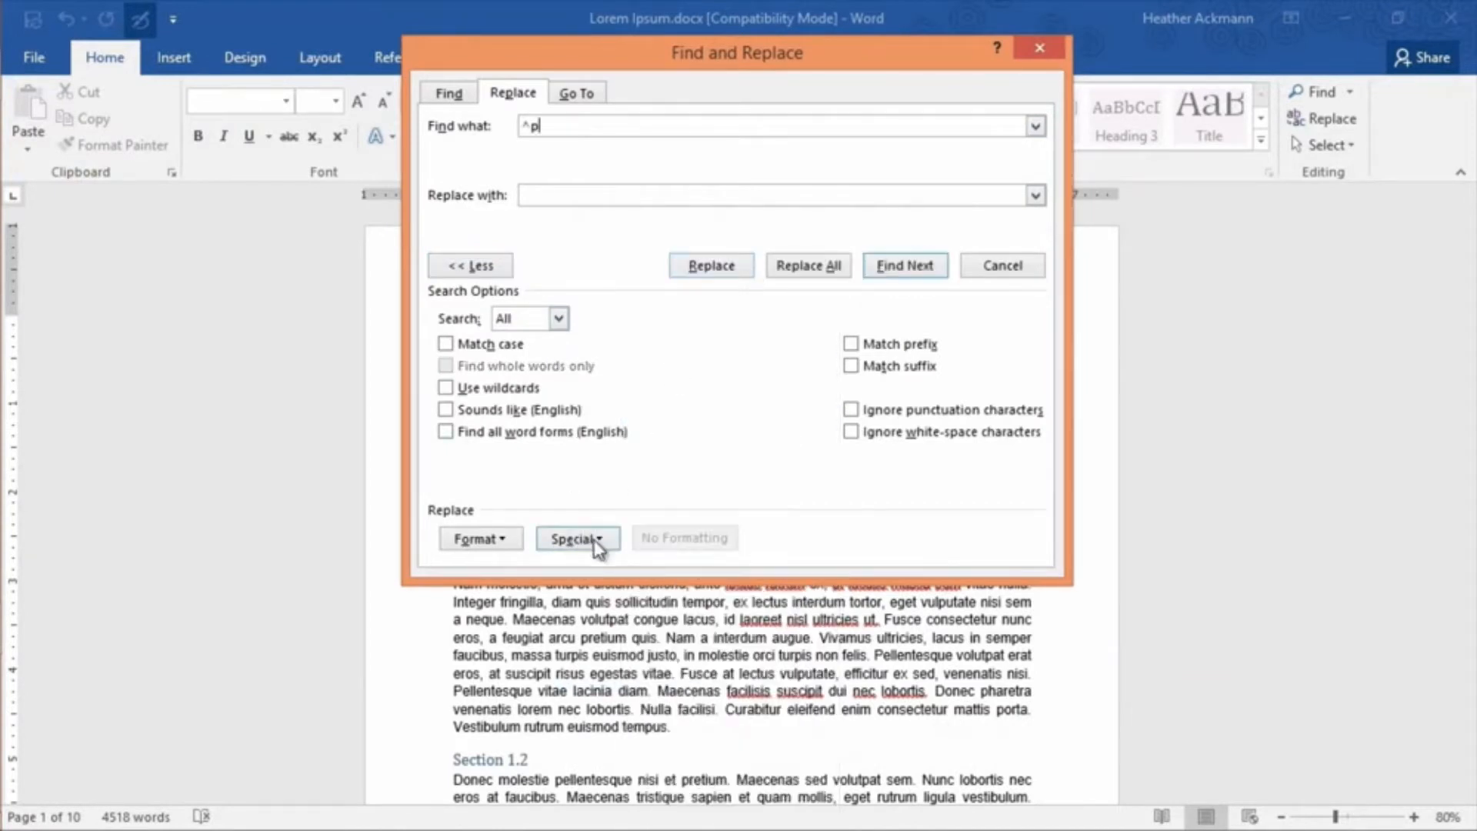
left_click(575, 539)
left_click(723, 259)
left_click(626, 194)
left_click(577, 539)
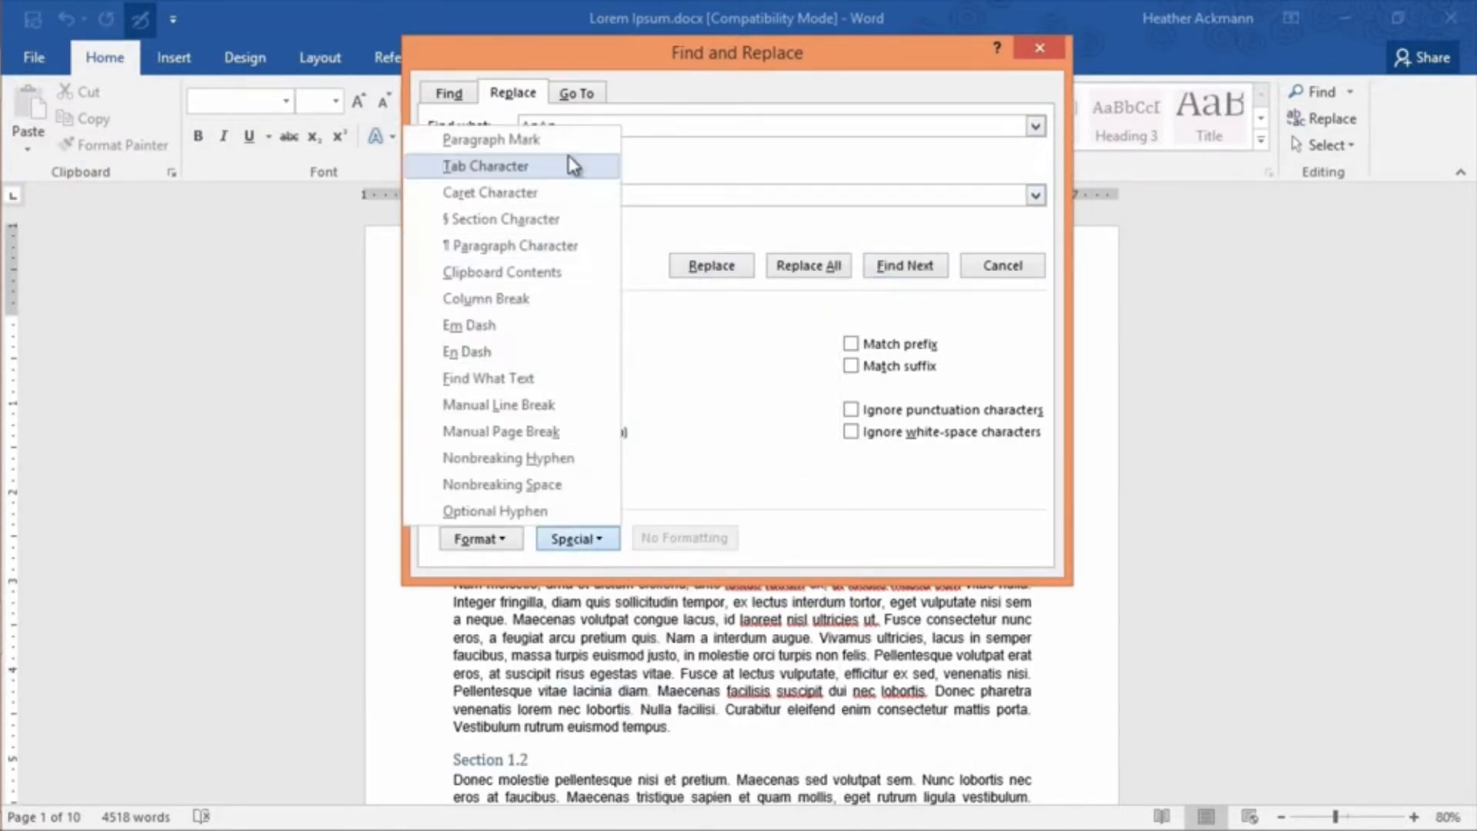
left_click(571, 139)
left_click(804, 265)
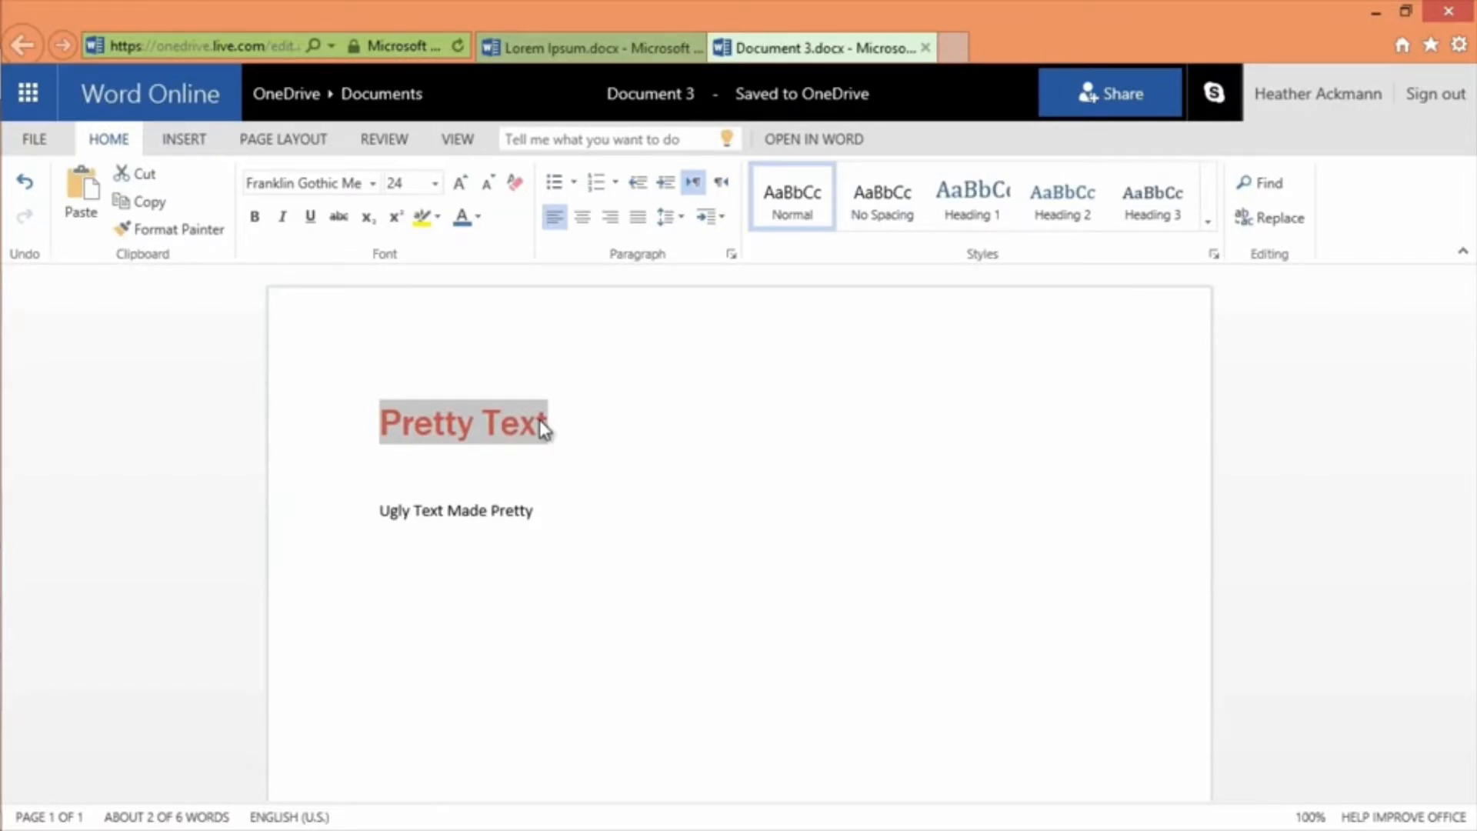
In Document 3 in Word Online, copy the formatting of "Pretty Text" onto the line "Ugly Text Made Pretty" with Format Painter.
left_click(194, 229)
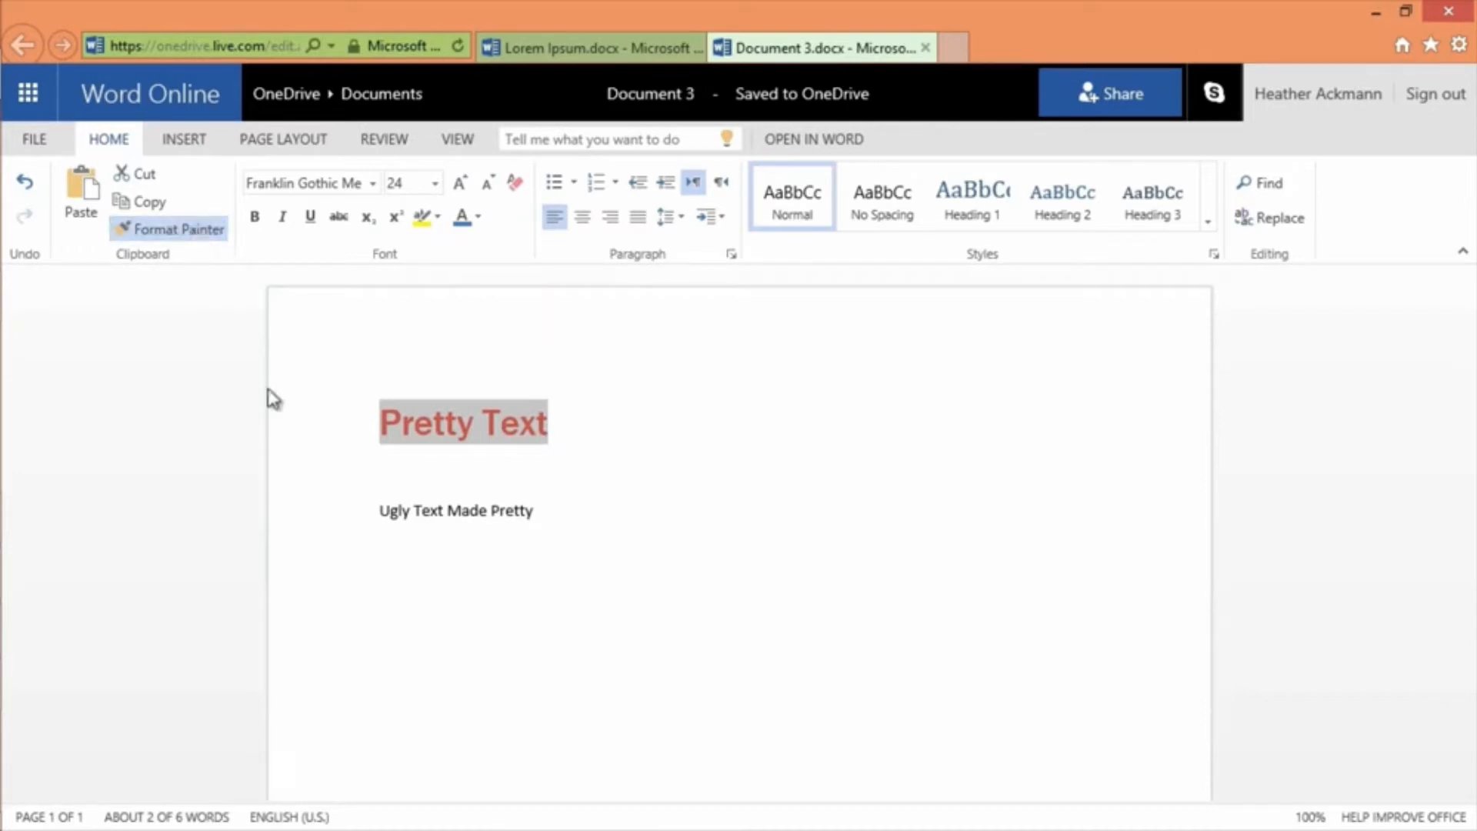
left_click_drag(537, 511, 365, 522)
left_click(814, 524)
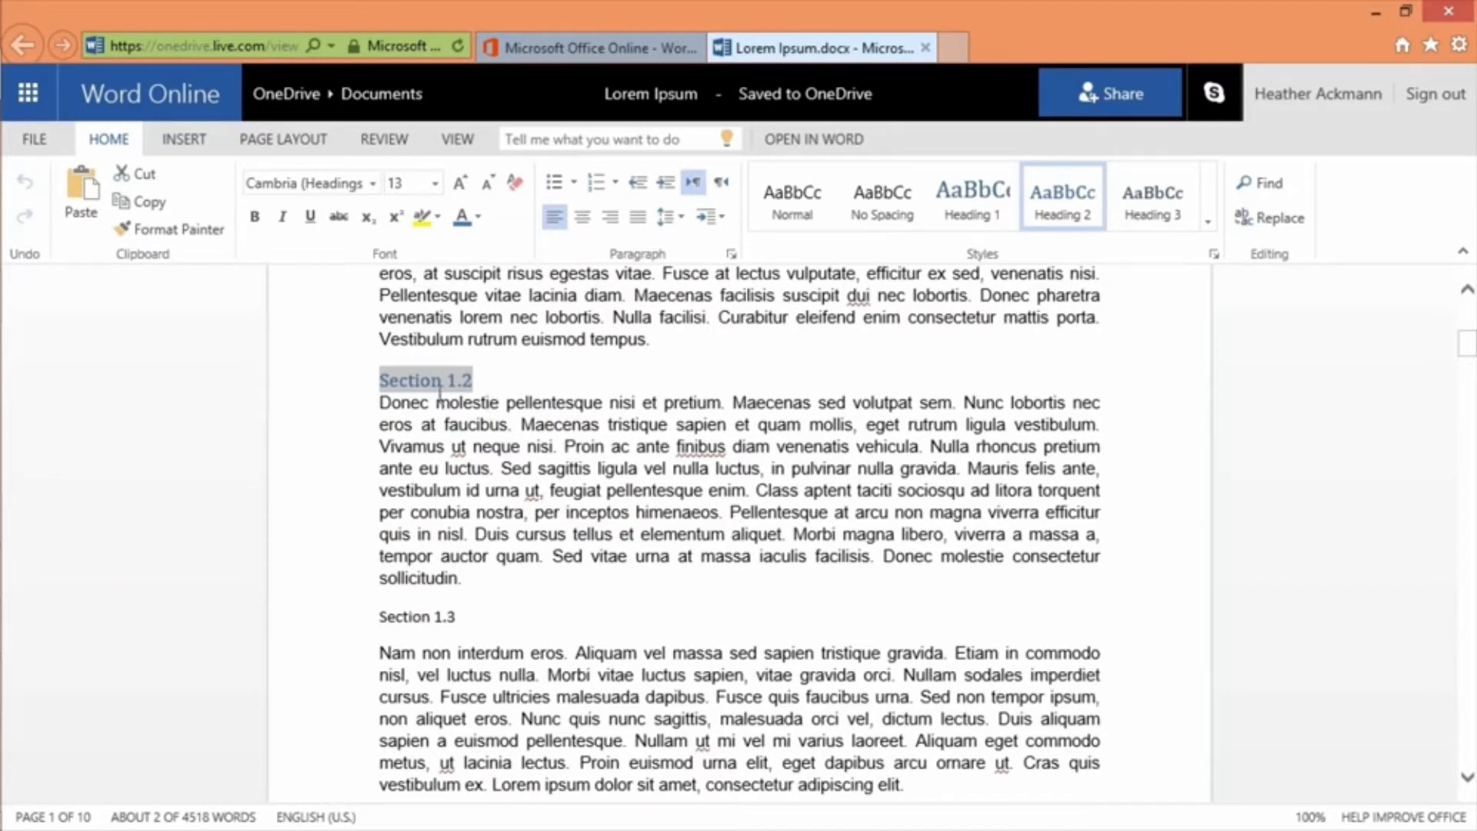
left_click(1079, 212)
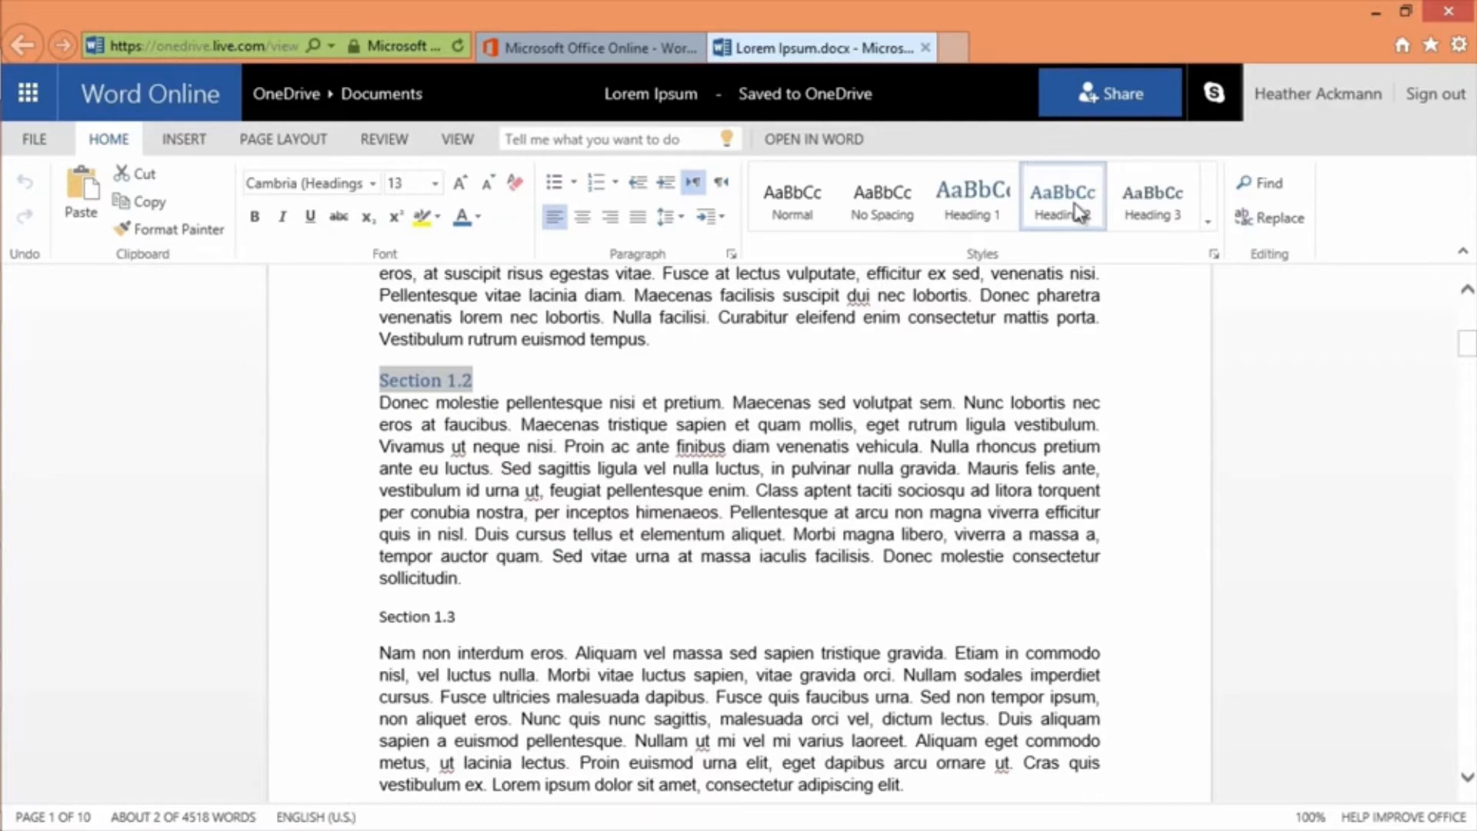
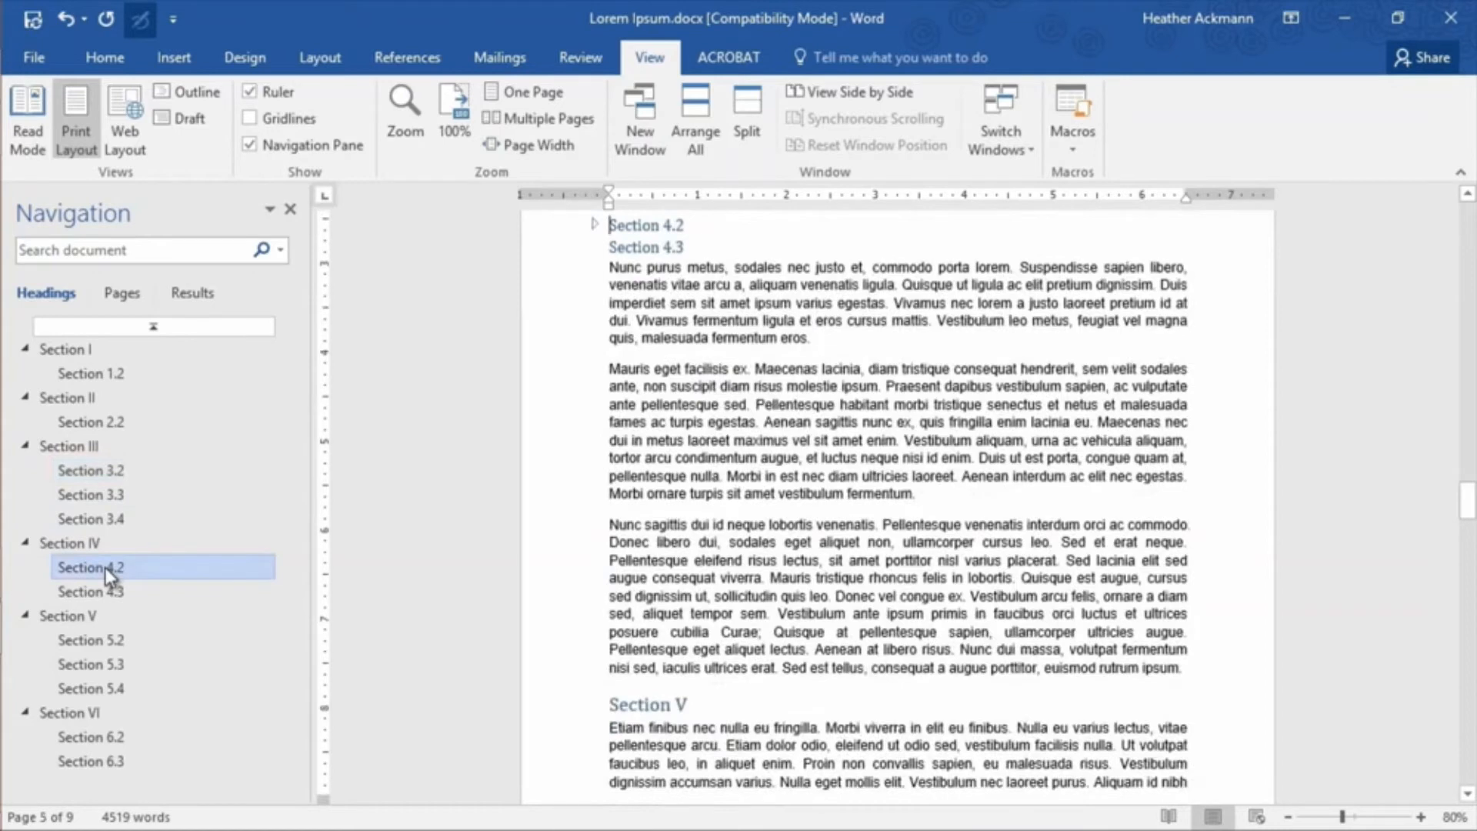
In the desktop Word Lorem Ipsum document, jump to the headings Section 5.4, Section 6.2, Section III, Section 1.2, Section II and Section I in turn.
left_click(101, 689)
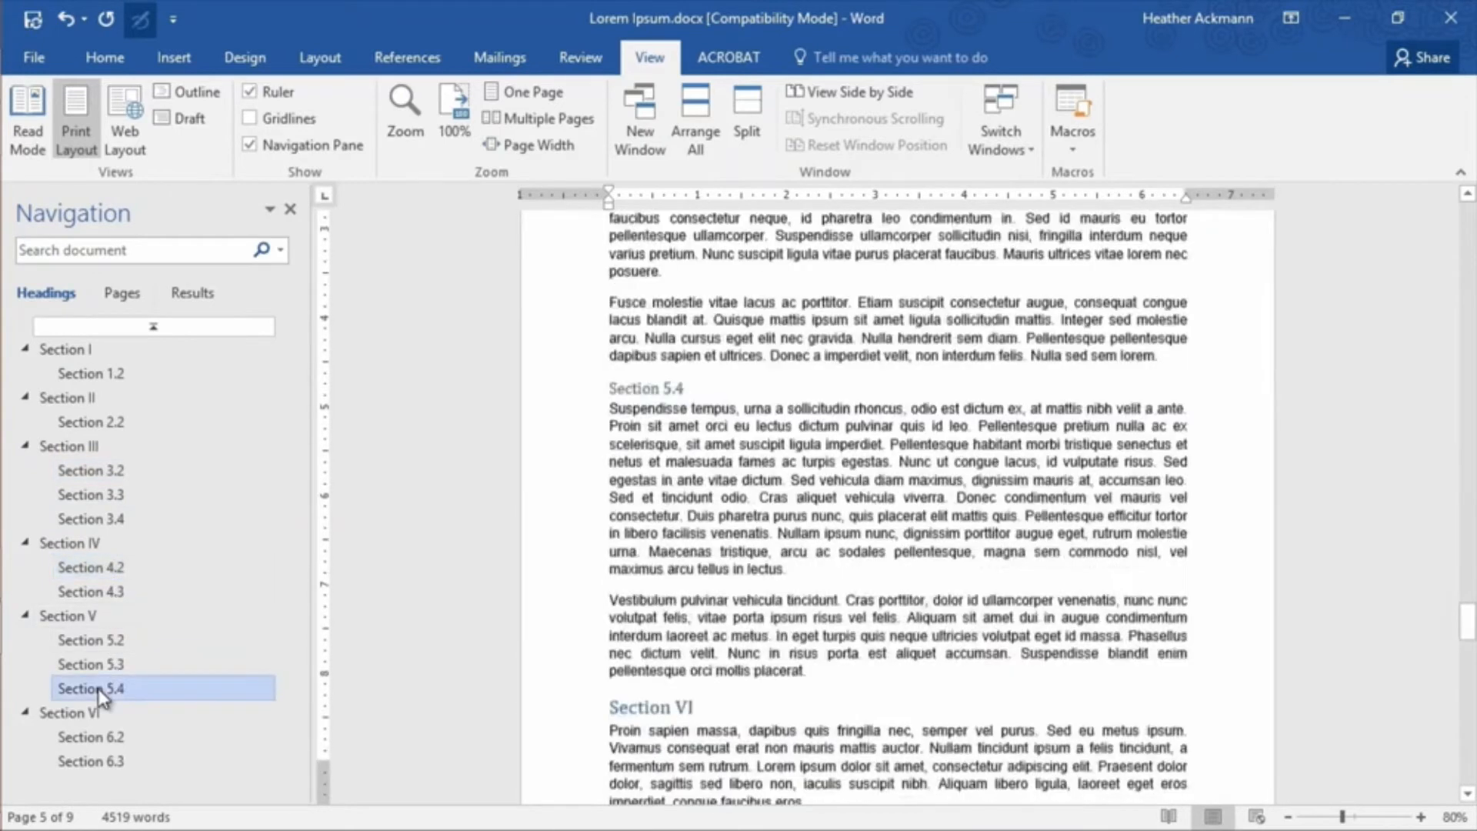
left_click(99, 737)
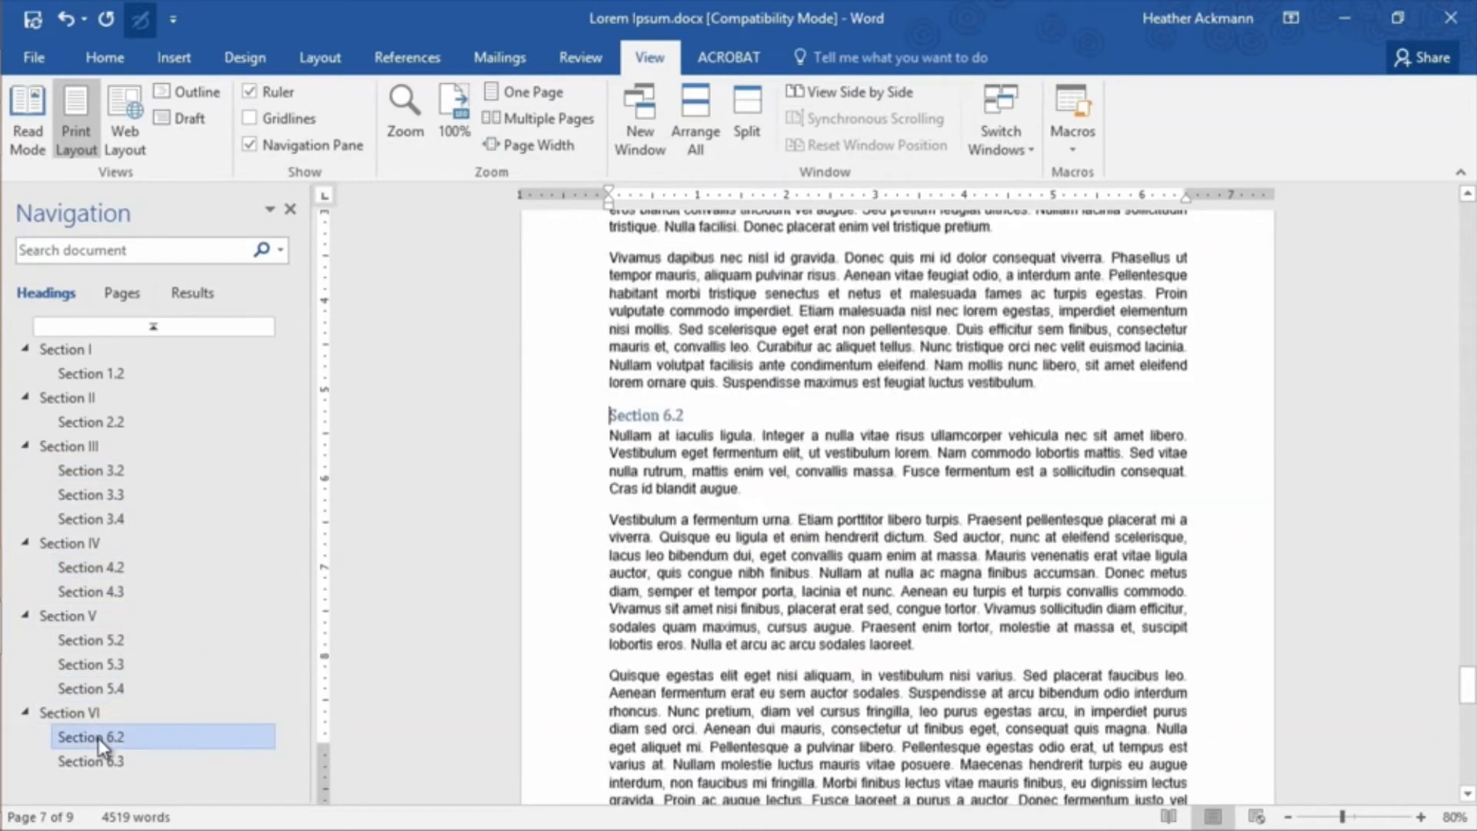
left_click(72, 447)
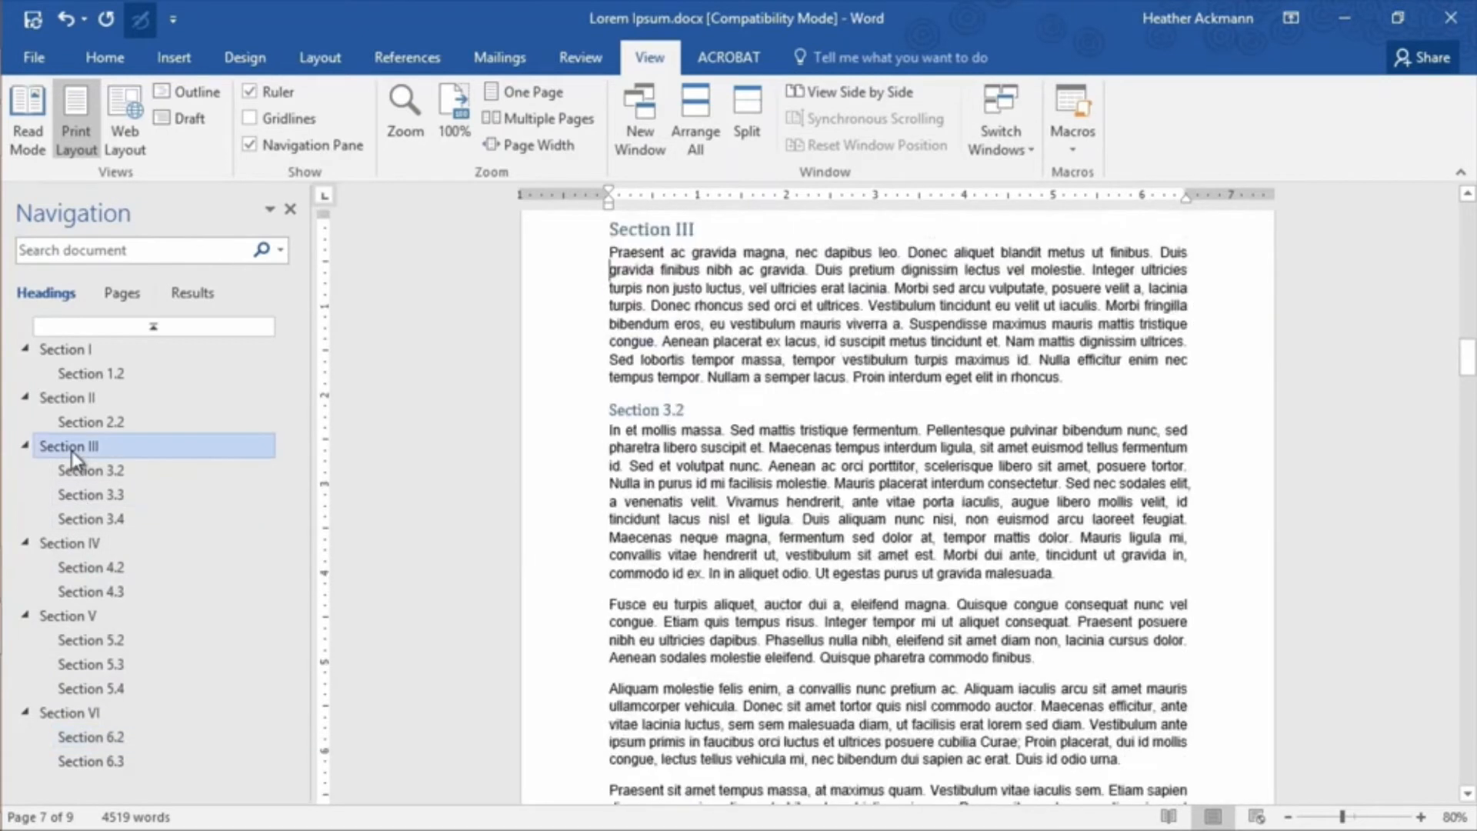
left_click(76, 377)
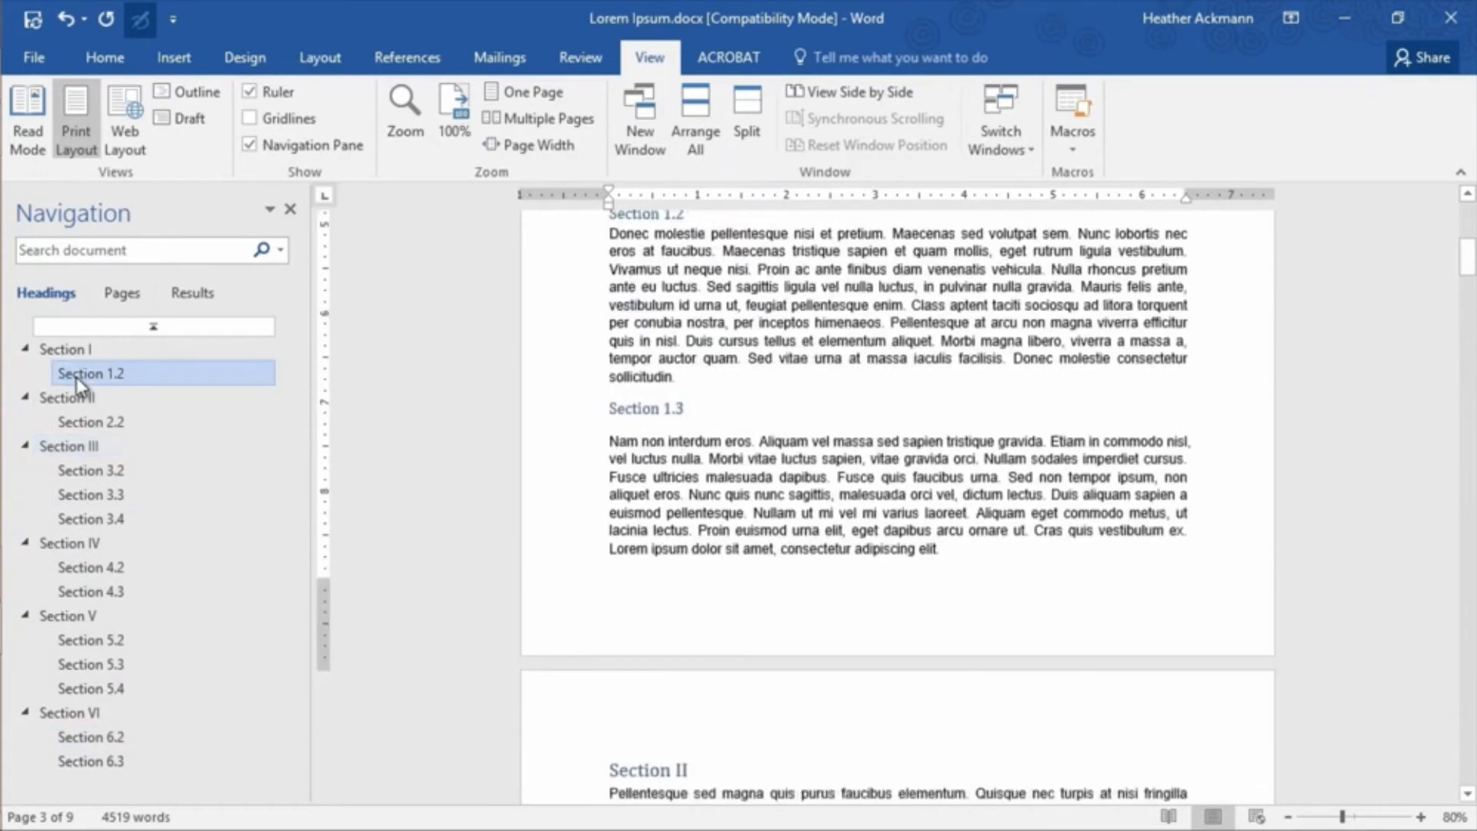
left_click(69, 397)
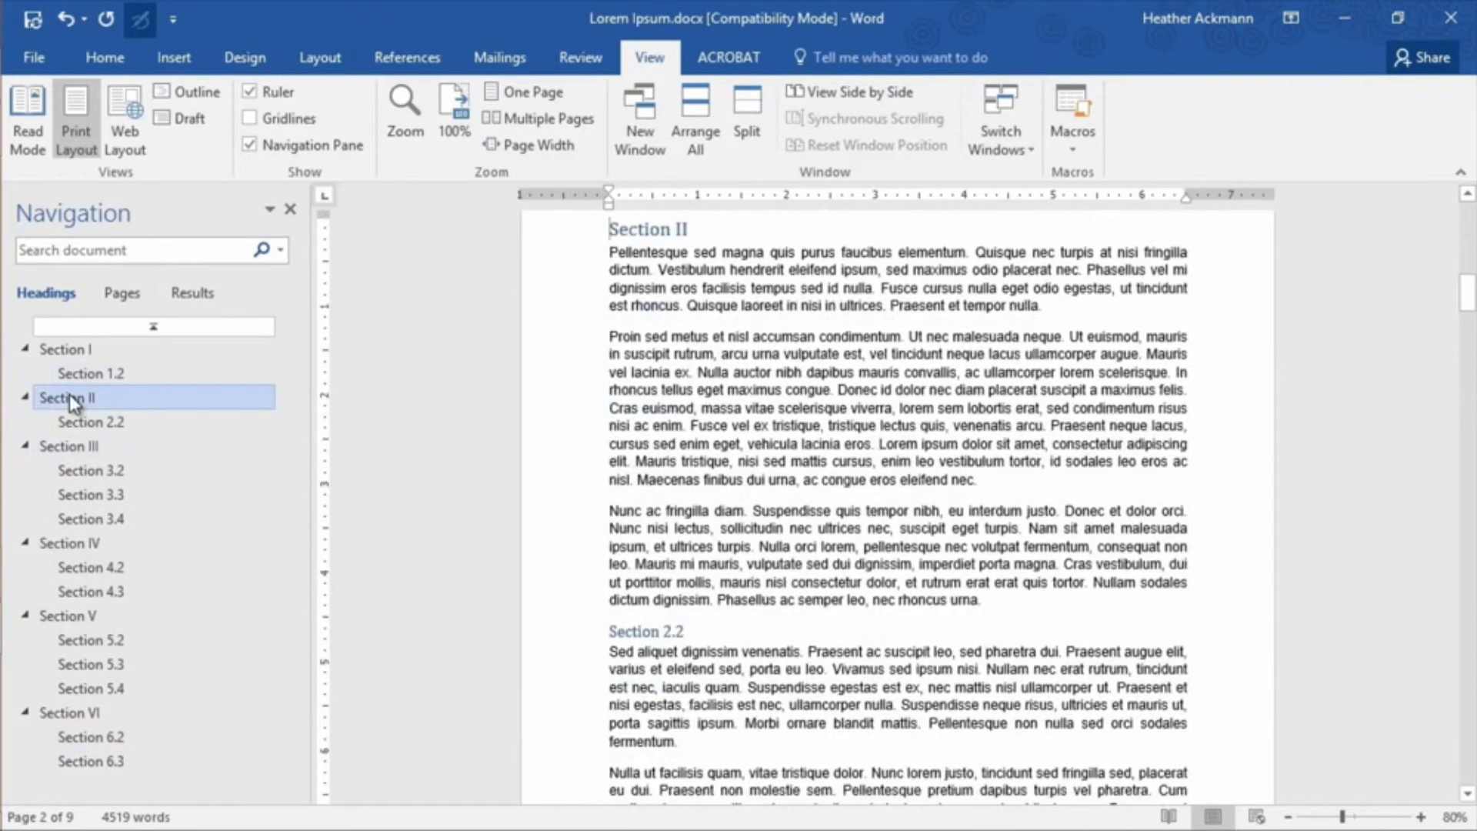
left_click(80, 354)
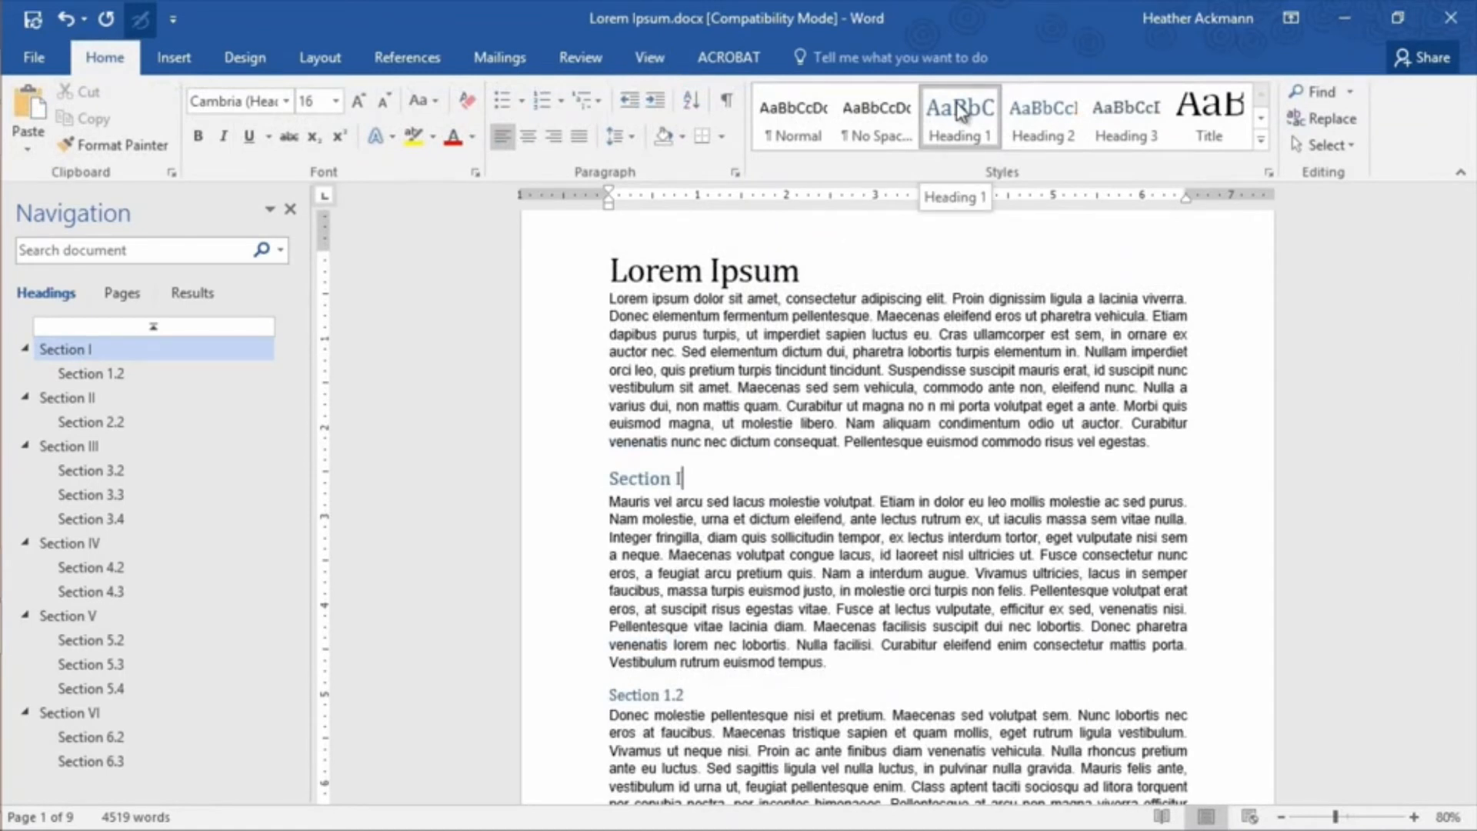
Modify the Heading 1 style to use AcmeFont at 18 pt in the red Accent 2 theme color.
right_click(960, 112)
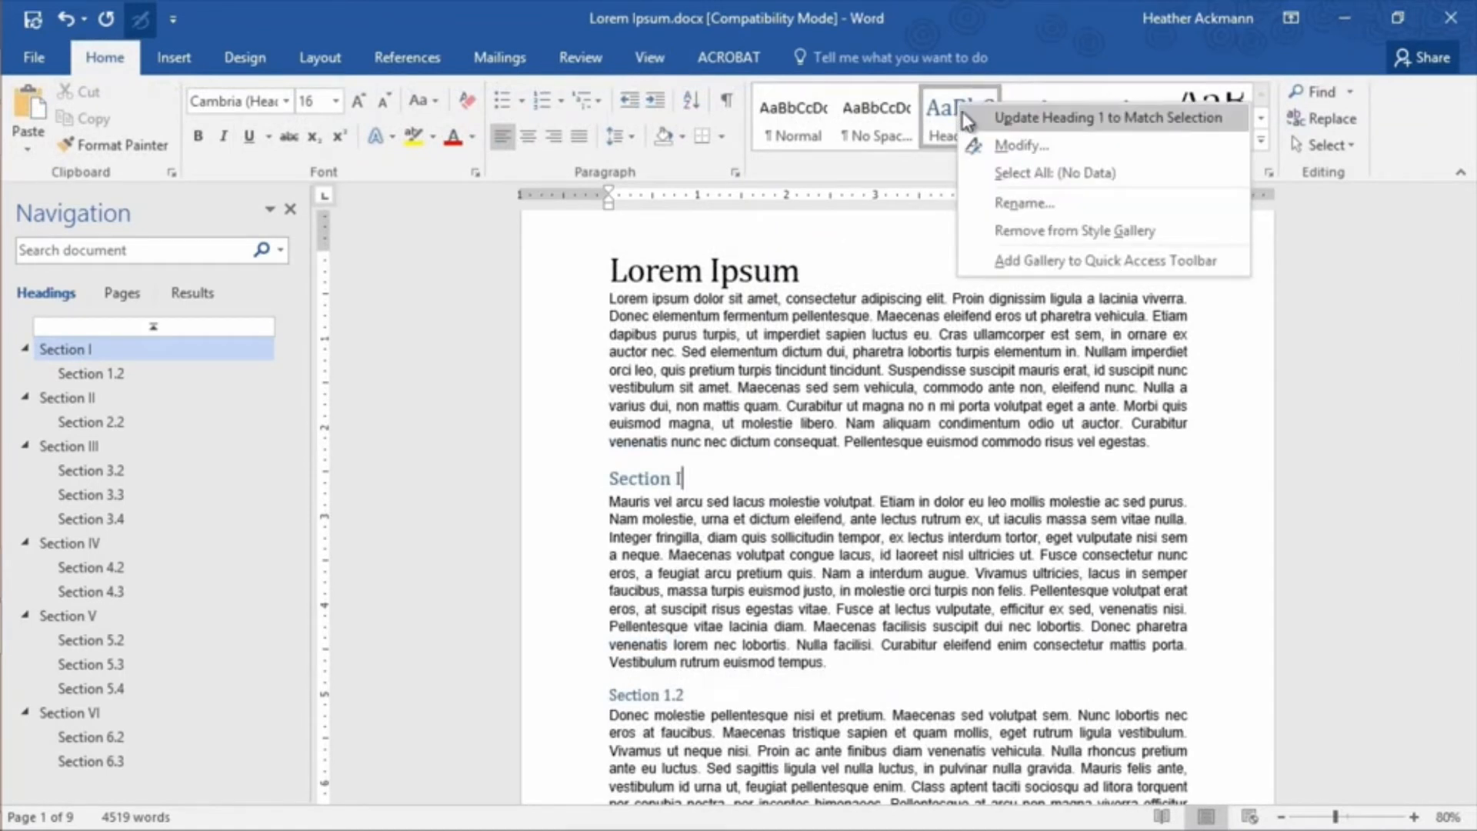
left_click(1057, 146)
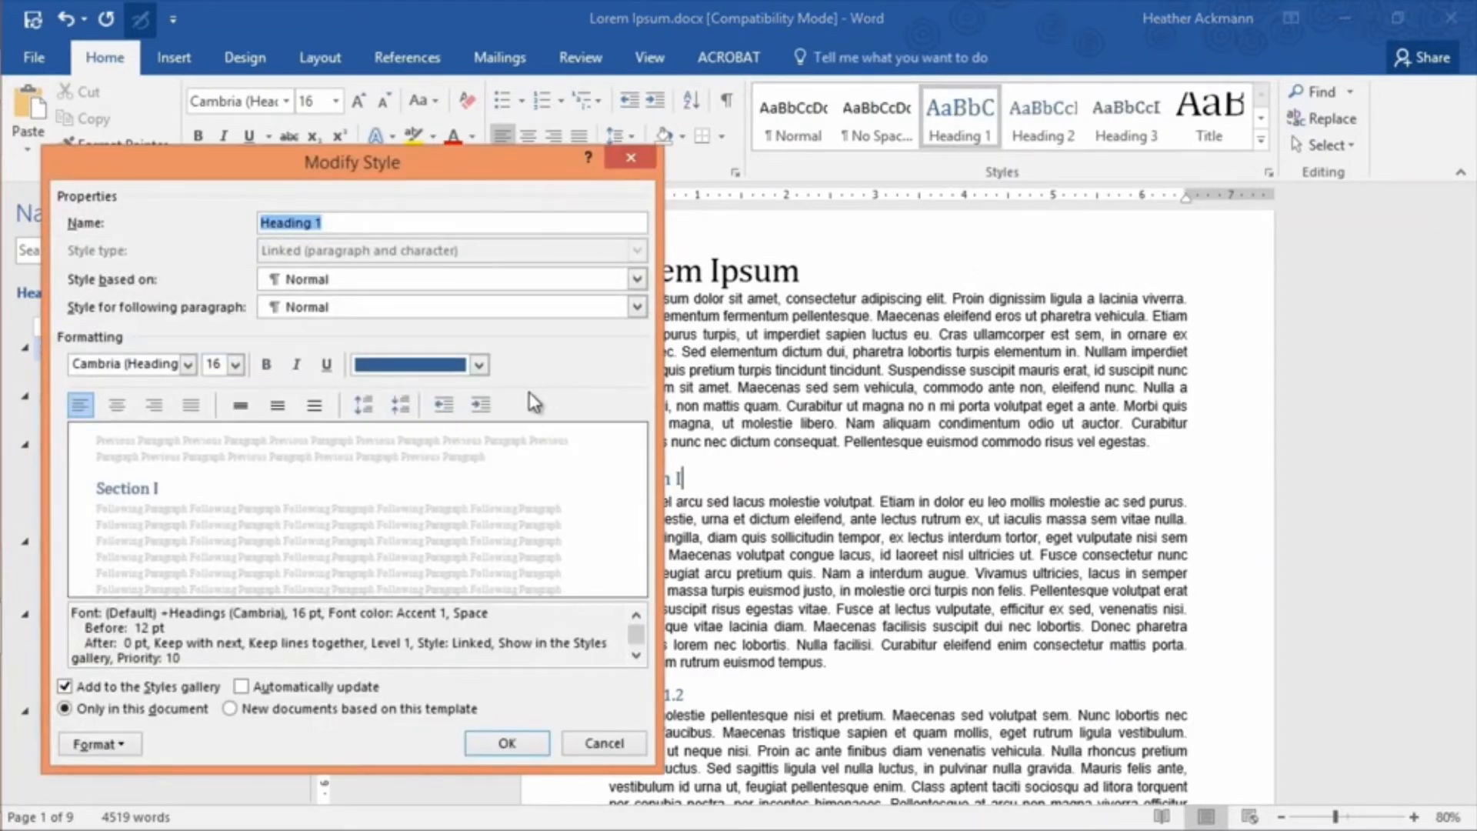
left_click(479, 365)
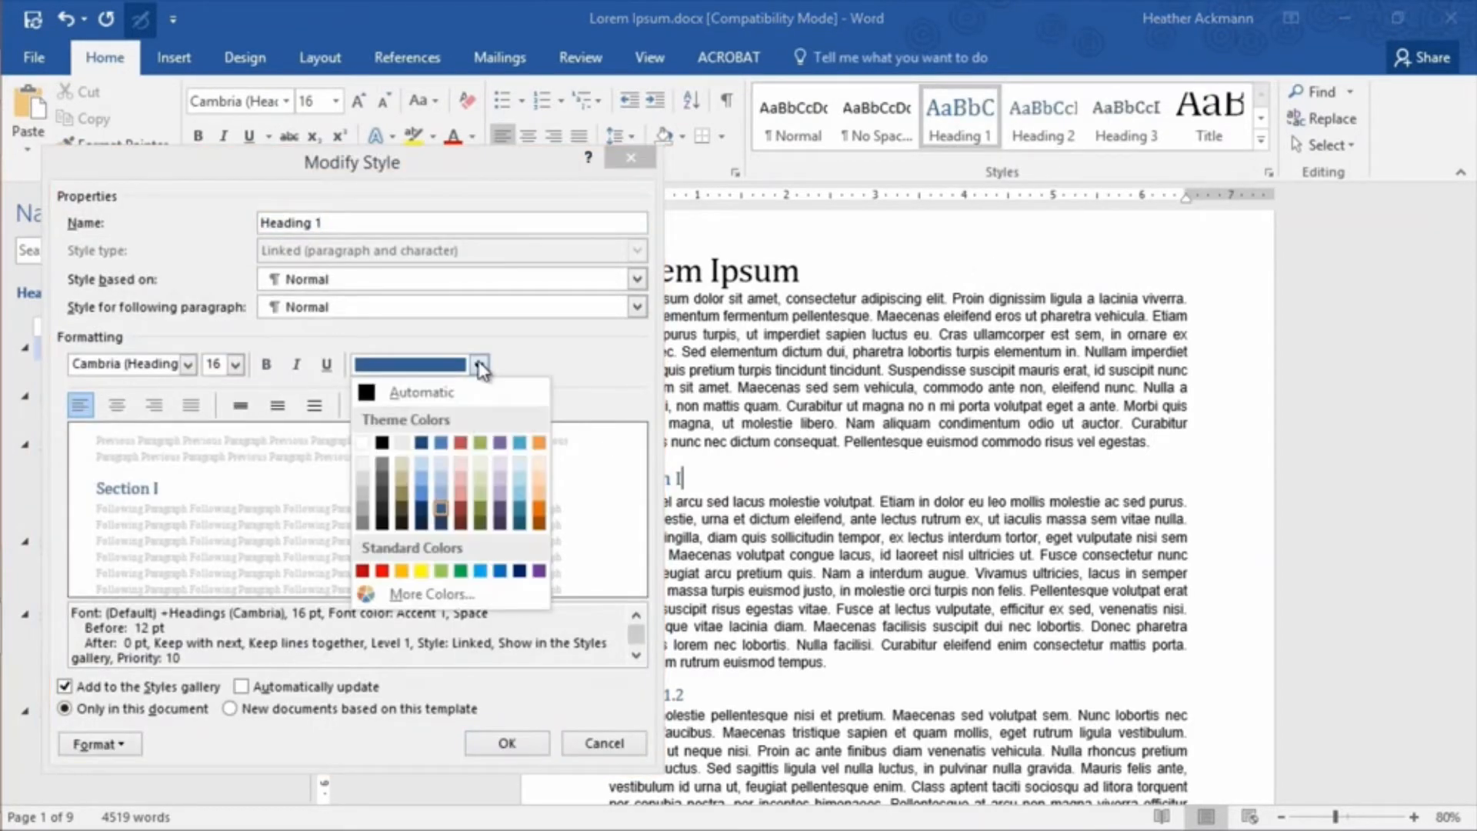
left_click(464, 437)
left_click(187, 364)
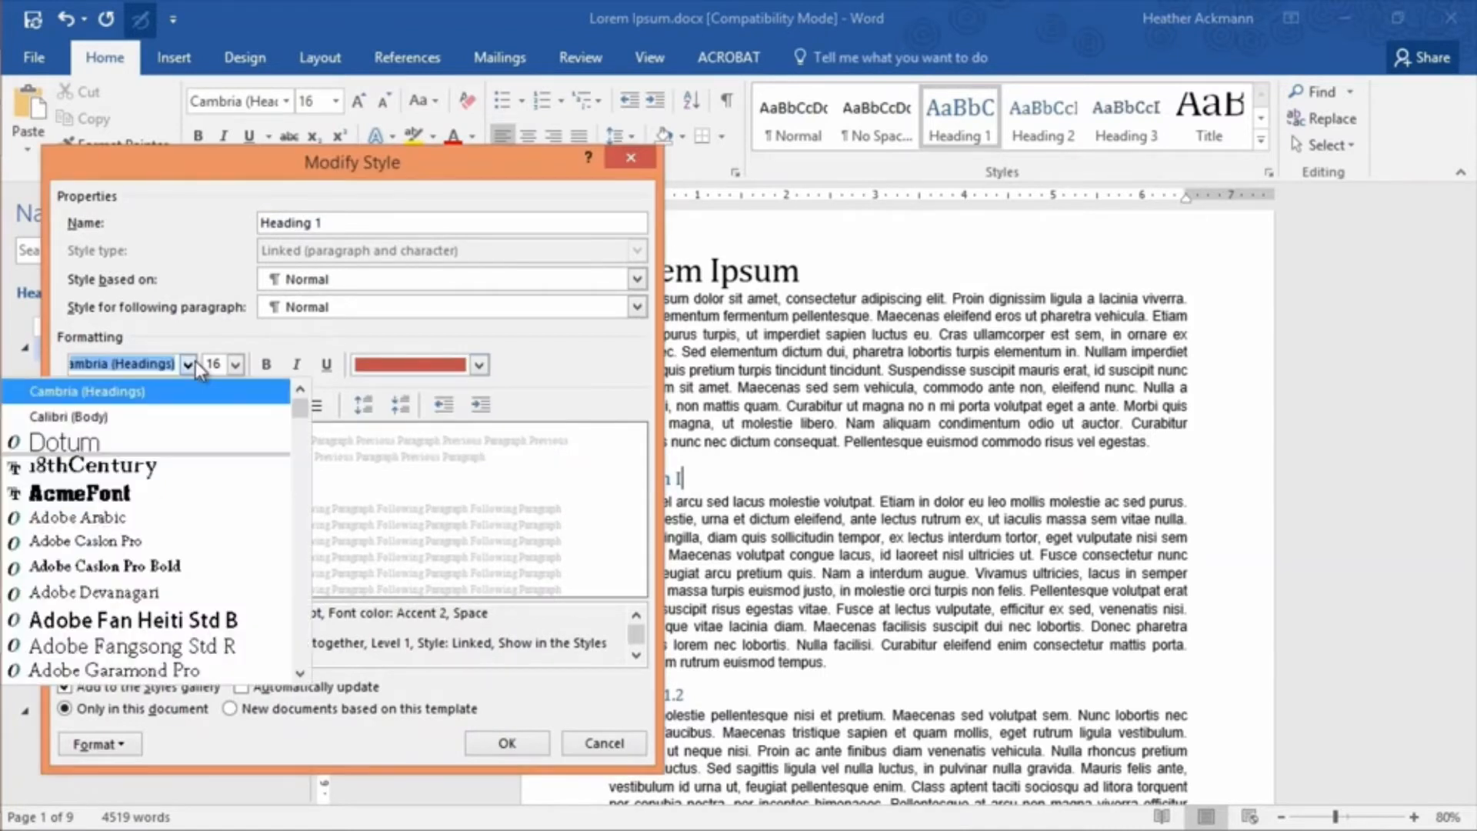
left_click(137, 495)
left_click(235, 364)
left_click(222, 481)
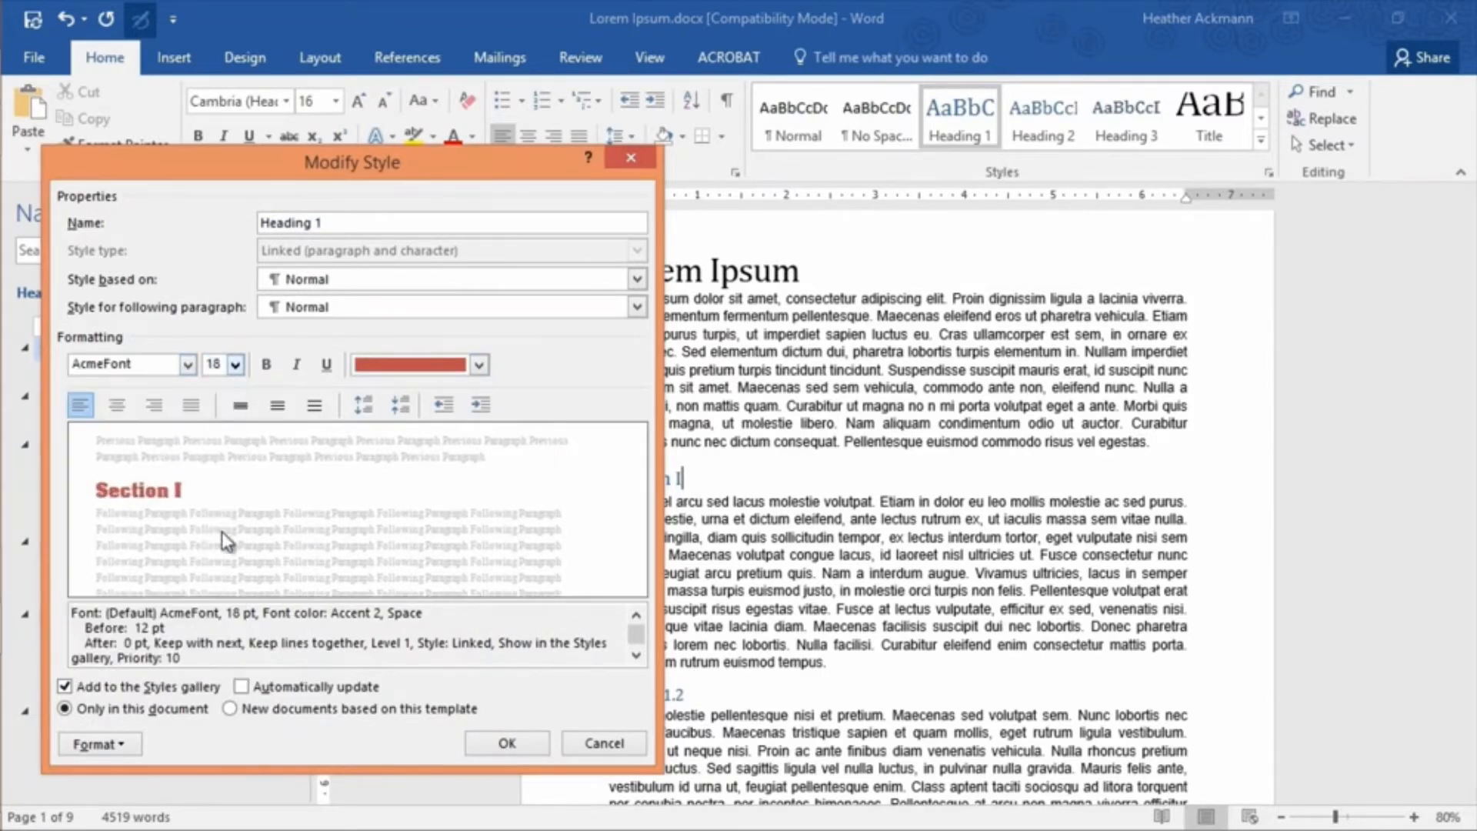
Turn on automatic updating for the Heading 1 style, apply the style changes and review the document's headings.
left_click(241, 686)
left_click(500, 744)
scroll(879, 585, "down", 10)
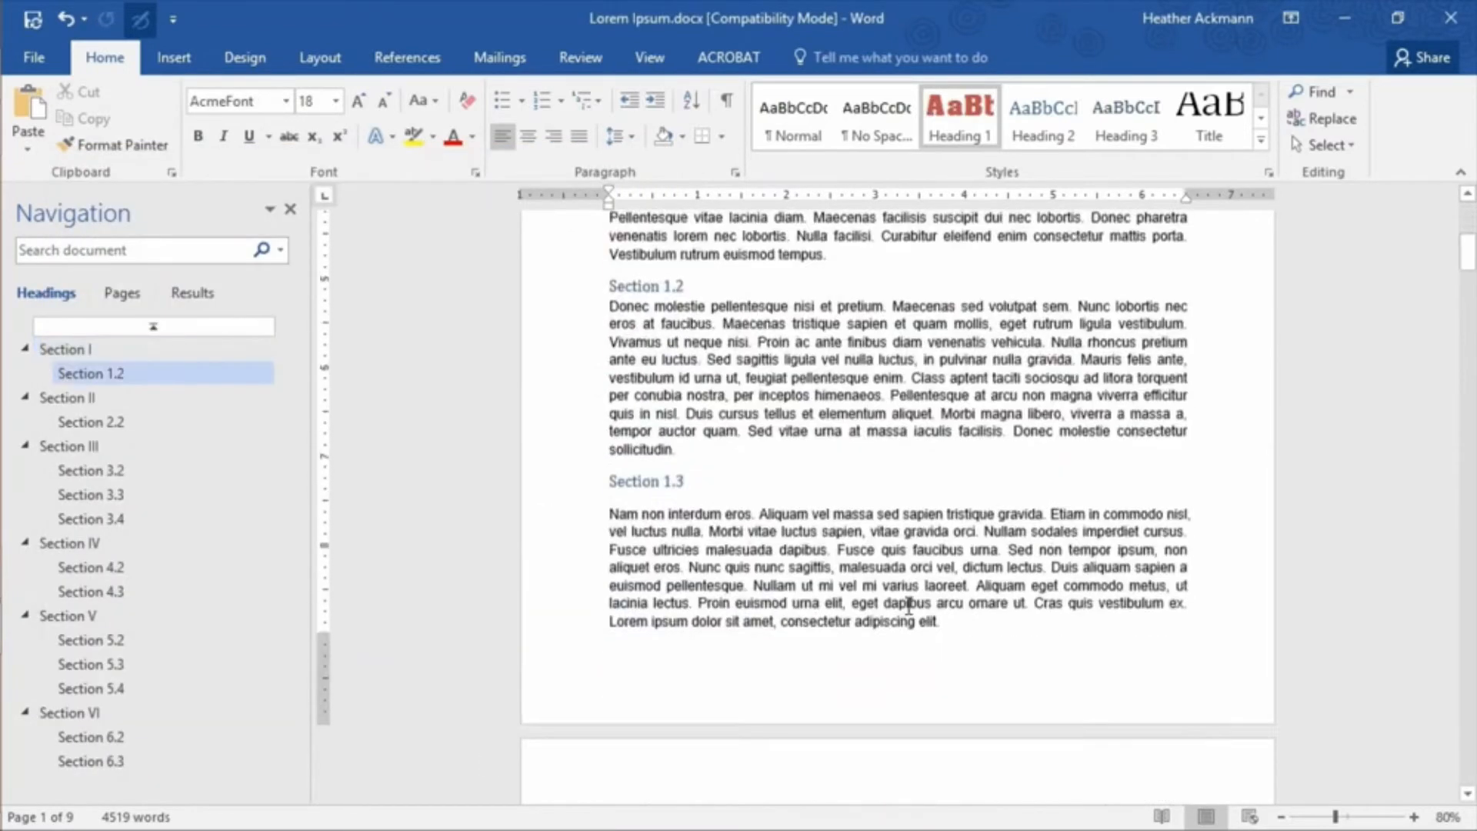
scroll(878, 585, "down", 10)
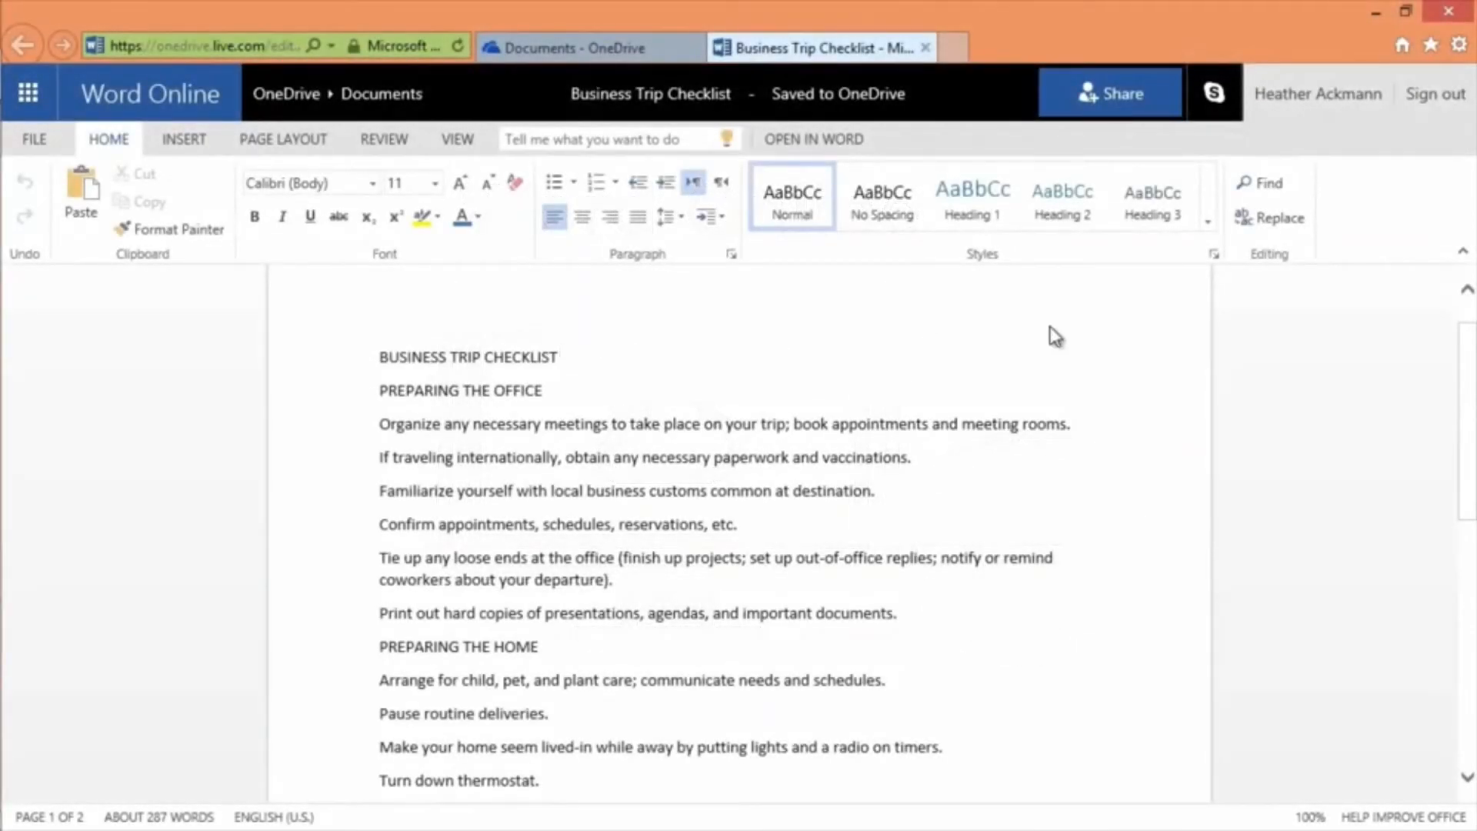
Apply the Title style to the line "BUSINESS TRIP CHECKLIST" in the Word Online Business Trip Checklist document.
left_click(1209, 225)
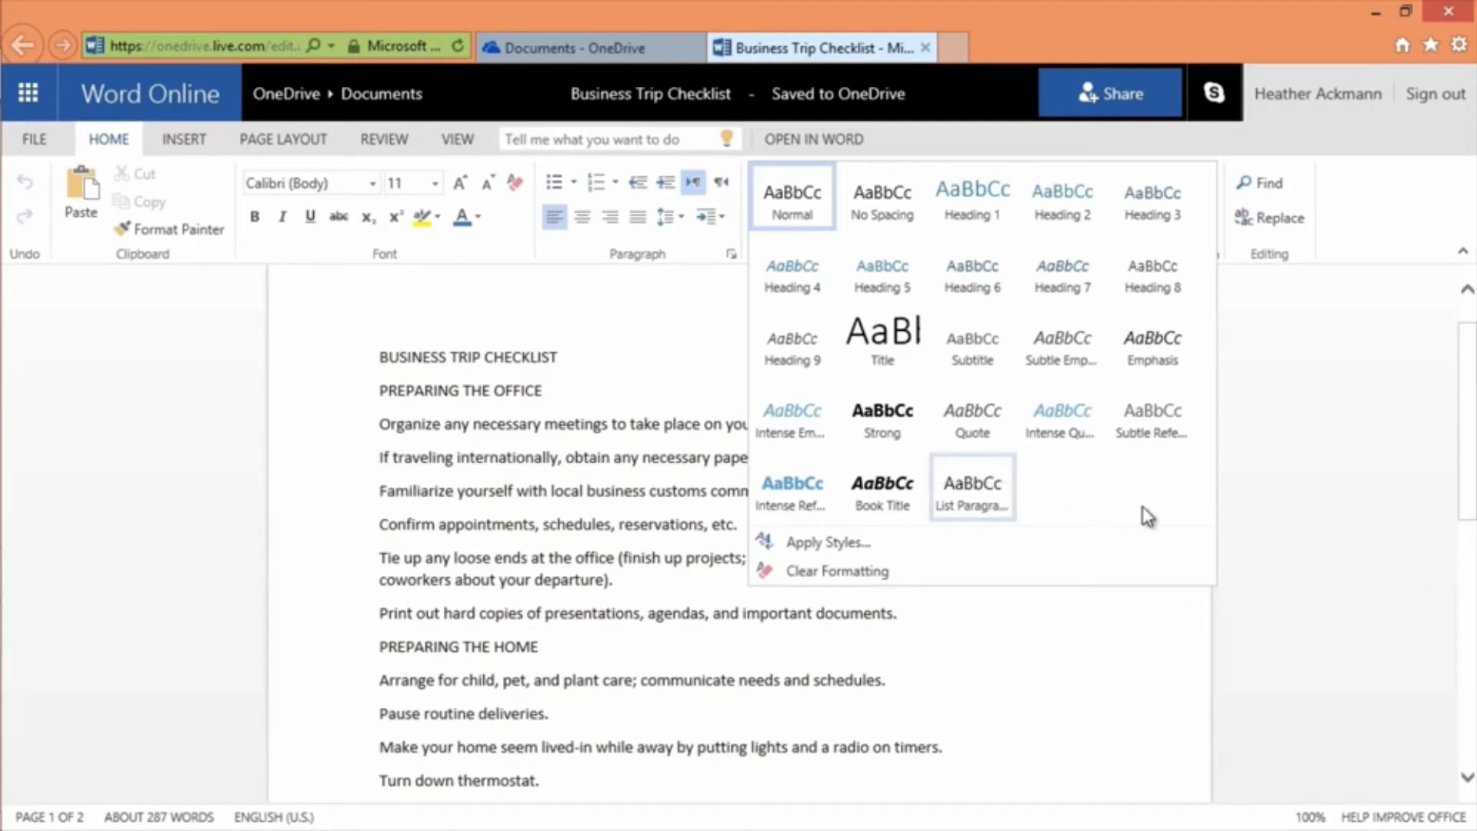
left_click(608, 356)
left_click_drag(593, 356, 373, 359)
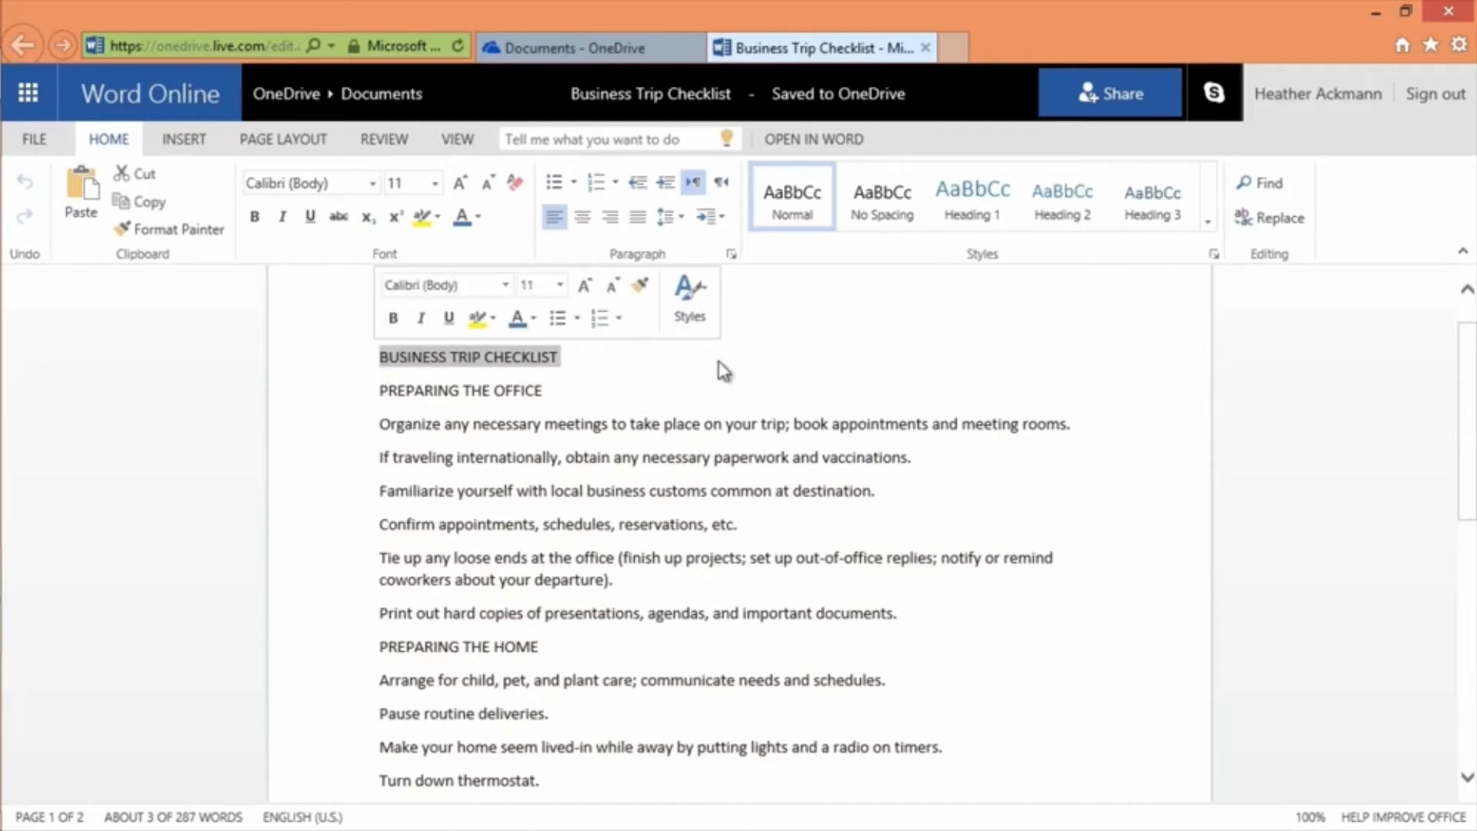
left_click(1208, 223)
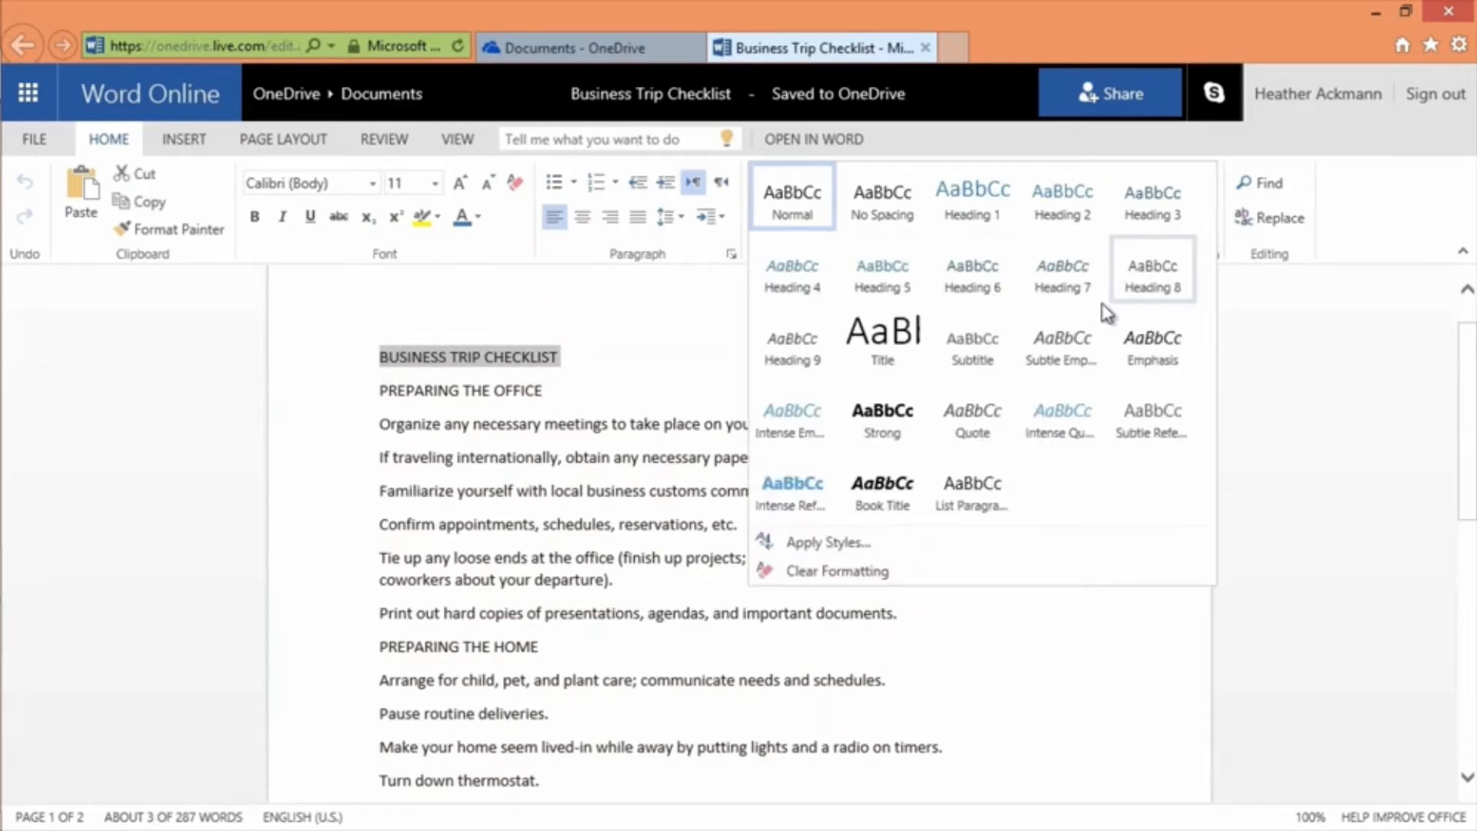
left_click(891, 342)
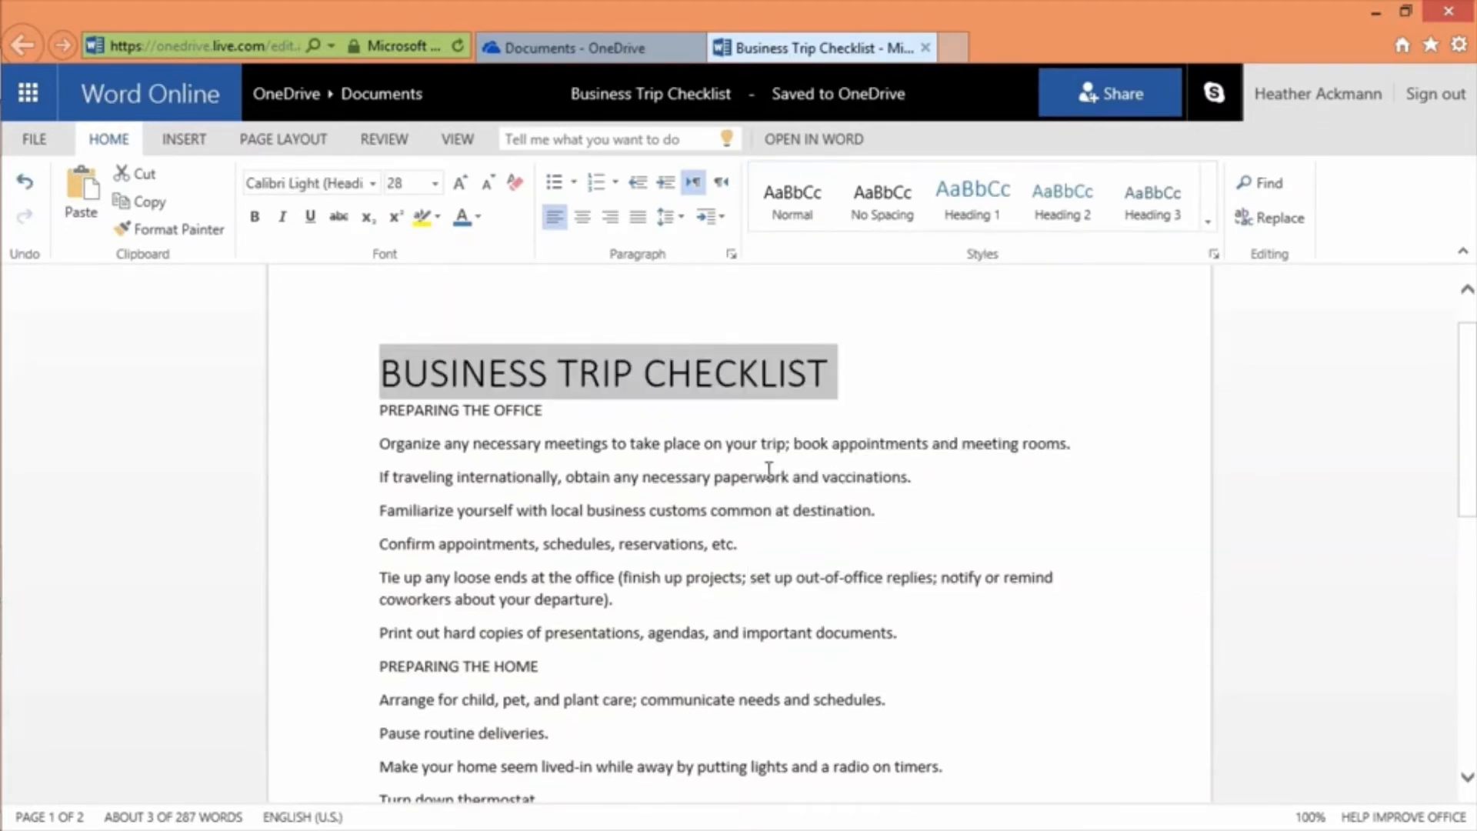
Apply the Heading 1 style to the line "PREPARING THE OFFICE" below the title.
left_click(562, 412)
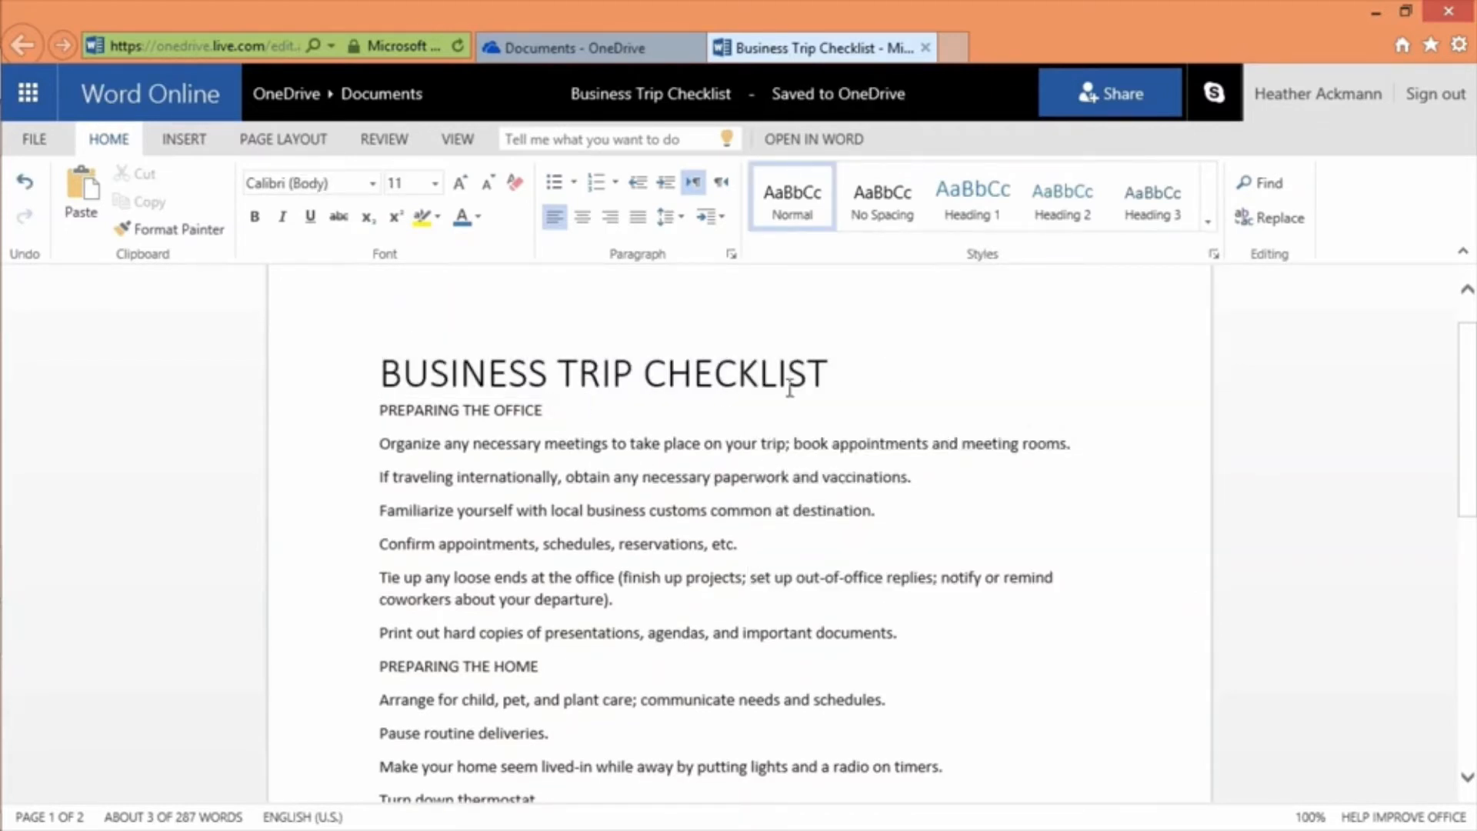
left_click(982, 191)
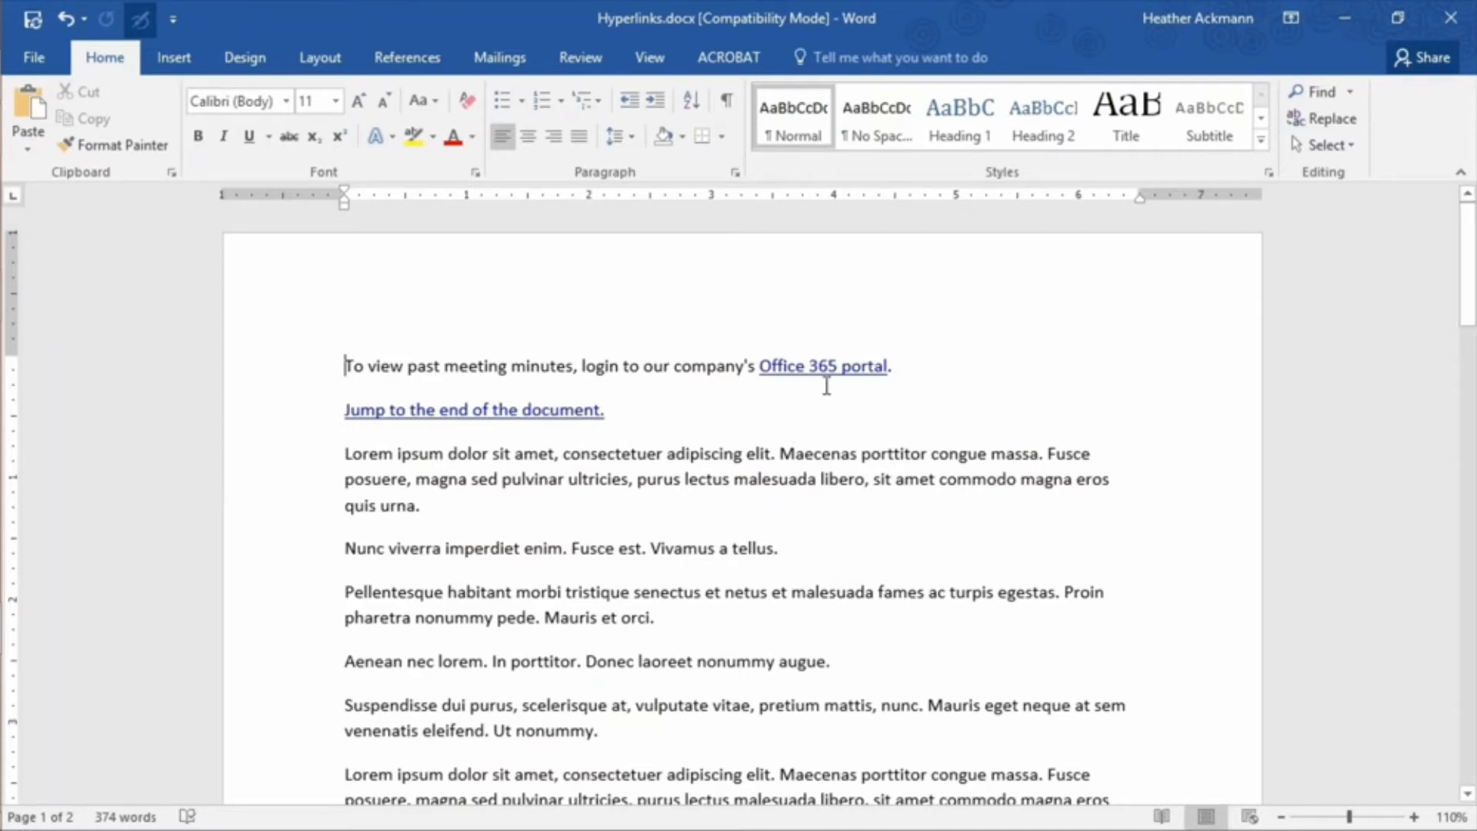
In Hyperlinks.docx in desktop Word, follow the "Jump to the end of the document." link and the e-mail link in the closing line.
left_click(560, 413, "ctrl")
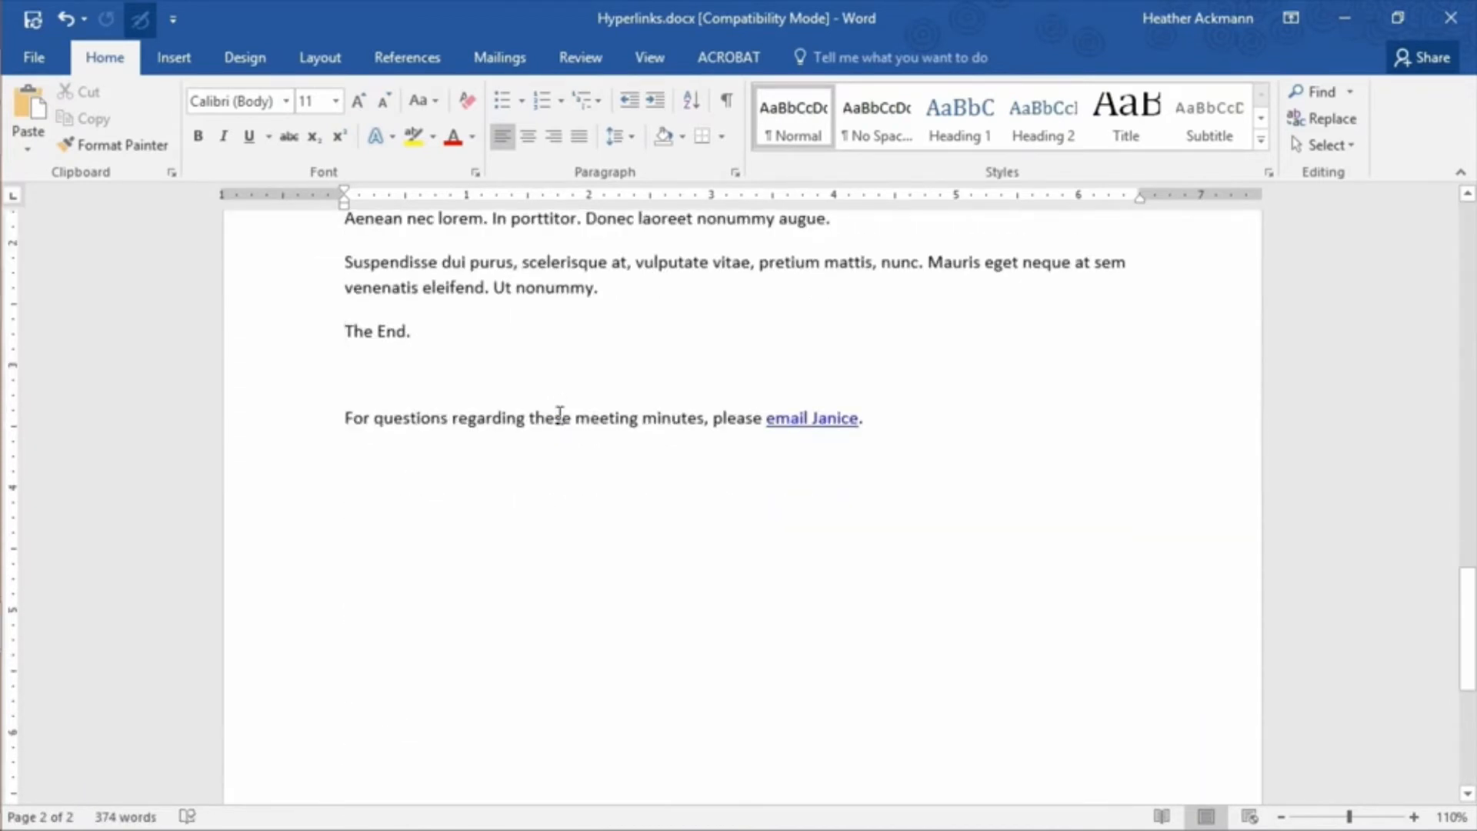
left_click(821, 428, "ctrl")
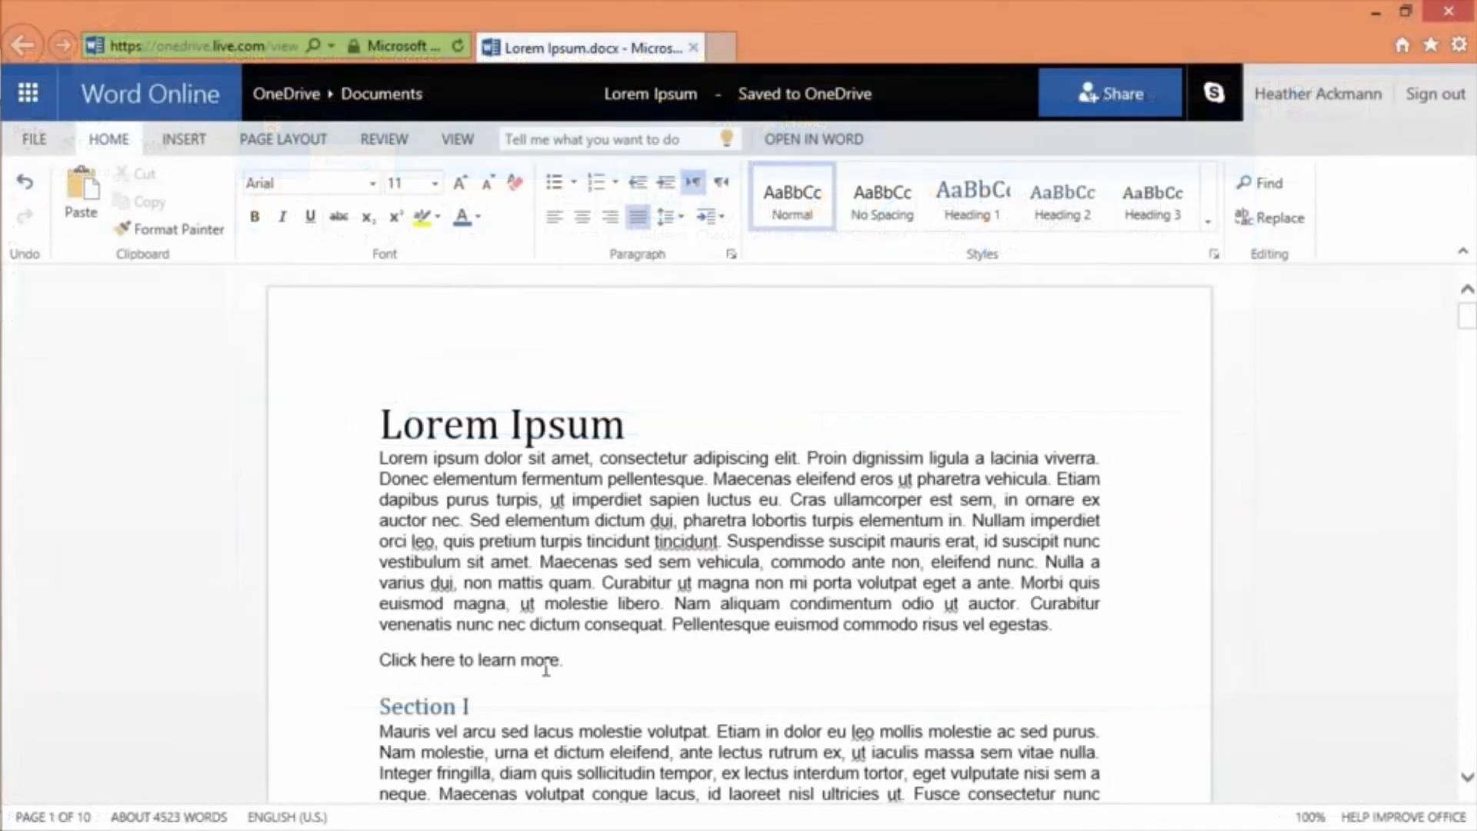
Link the text "Click here to learn more." to the presenter's website address in the Lorem Ipsum document and open the document in desktop Word.
left_click_drag(565, 662, 385, 669)
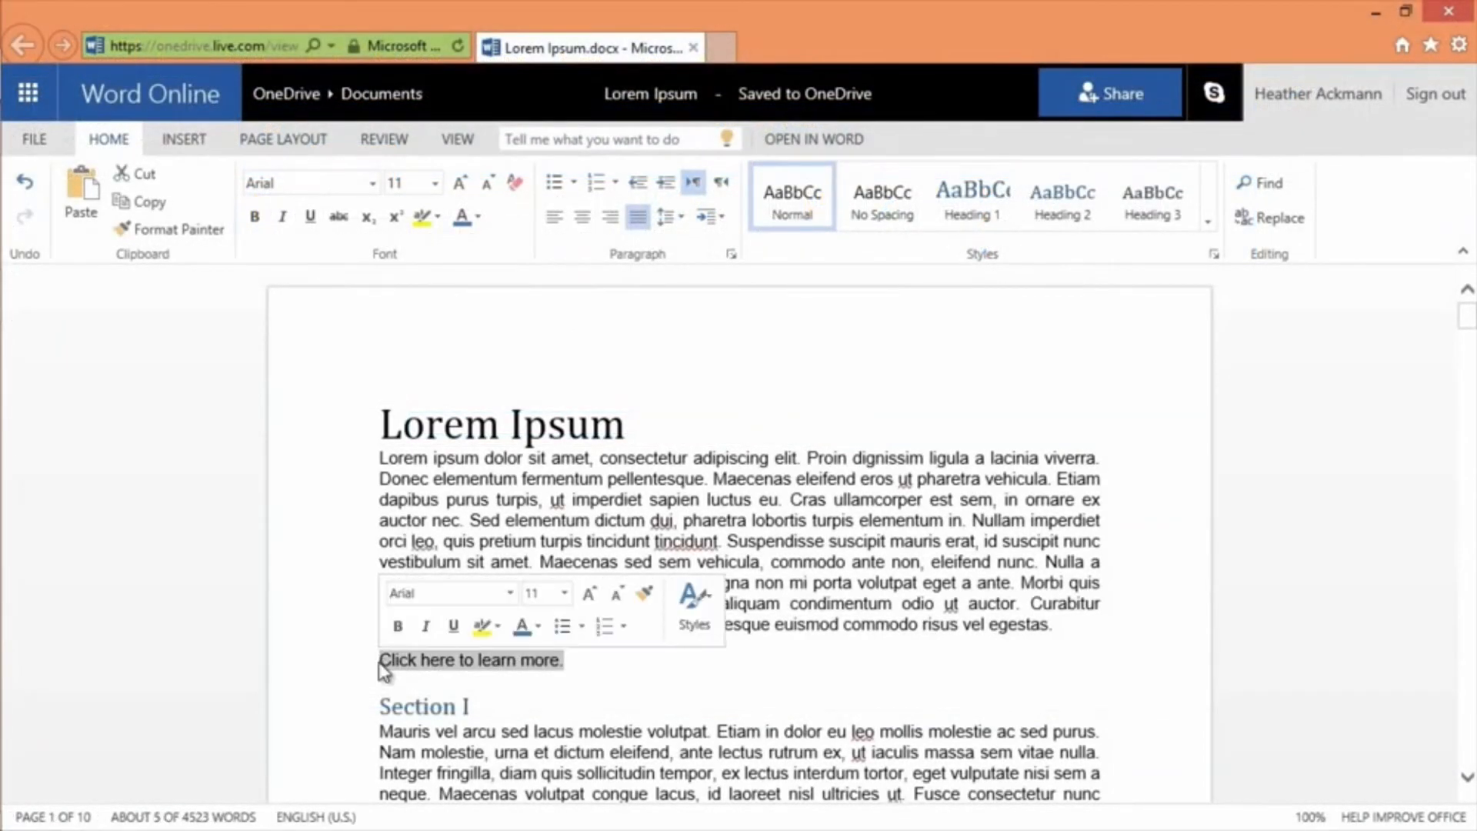
left_click(183, 140)
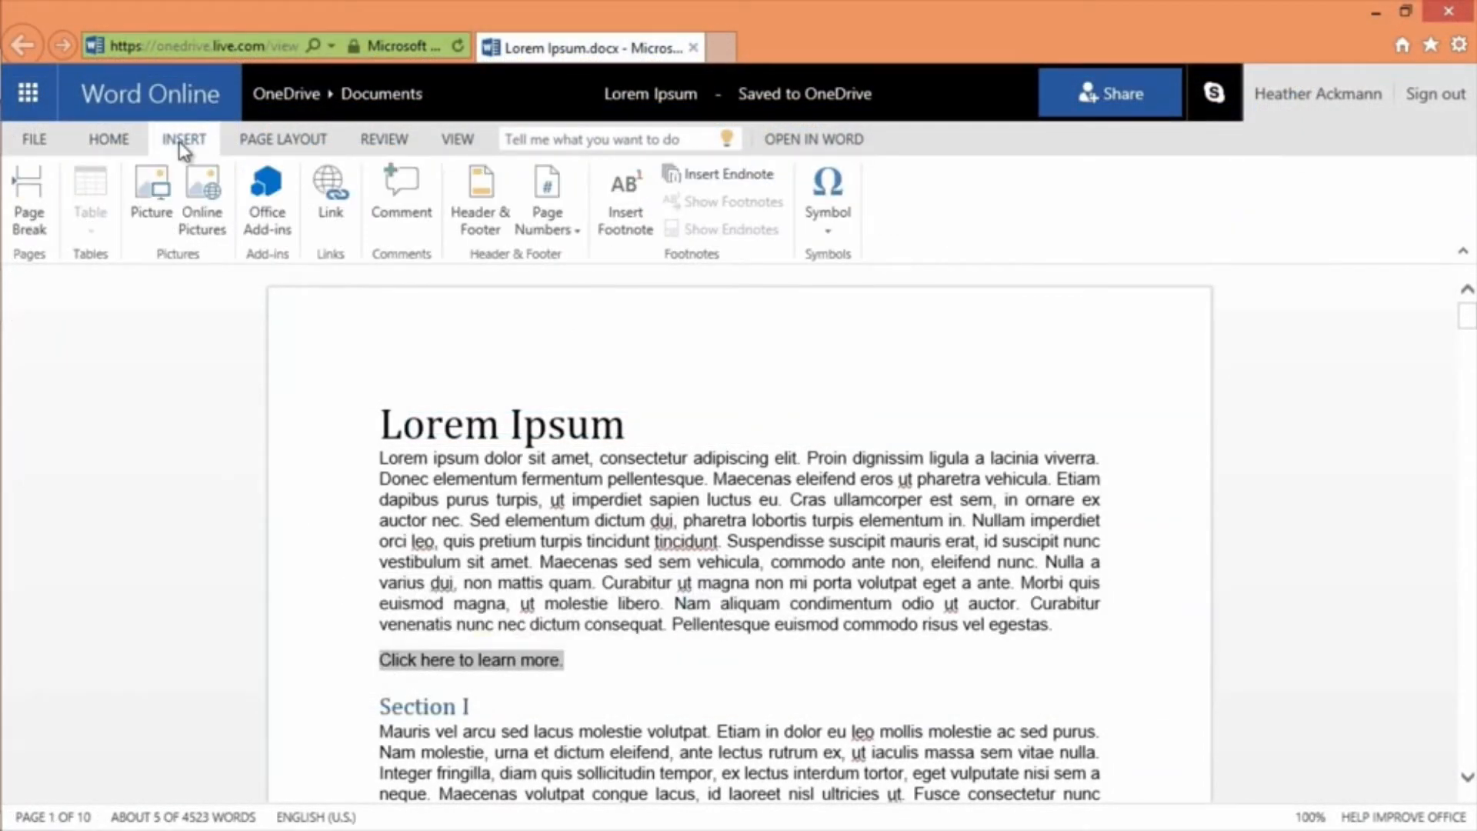
left_click(322, 193)
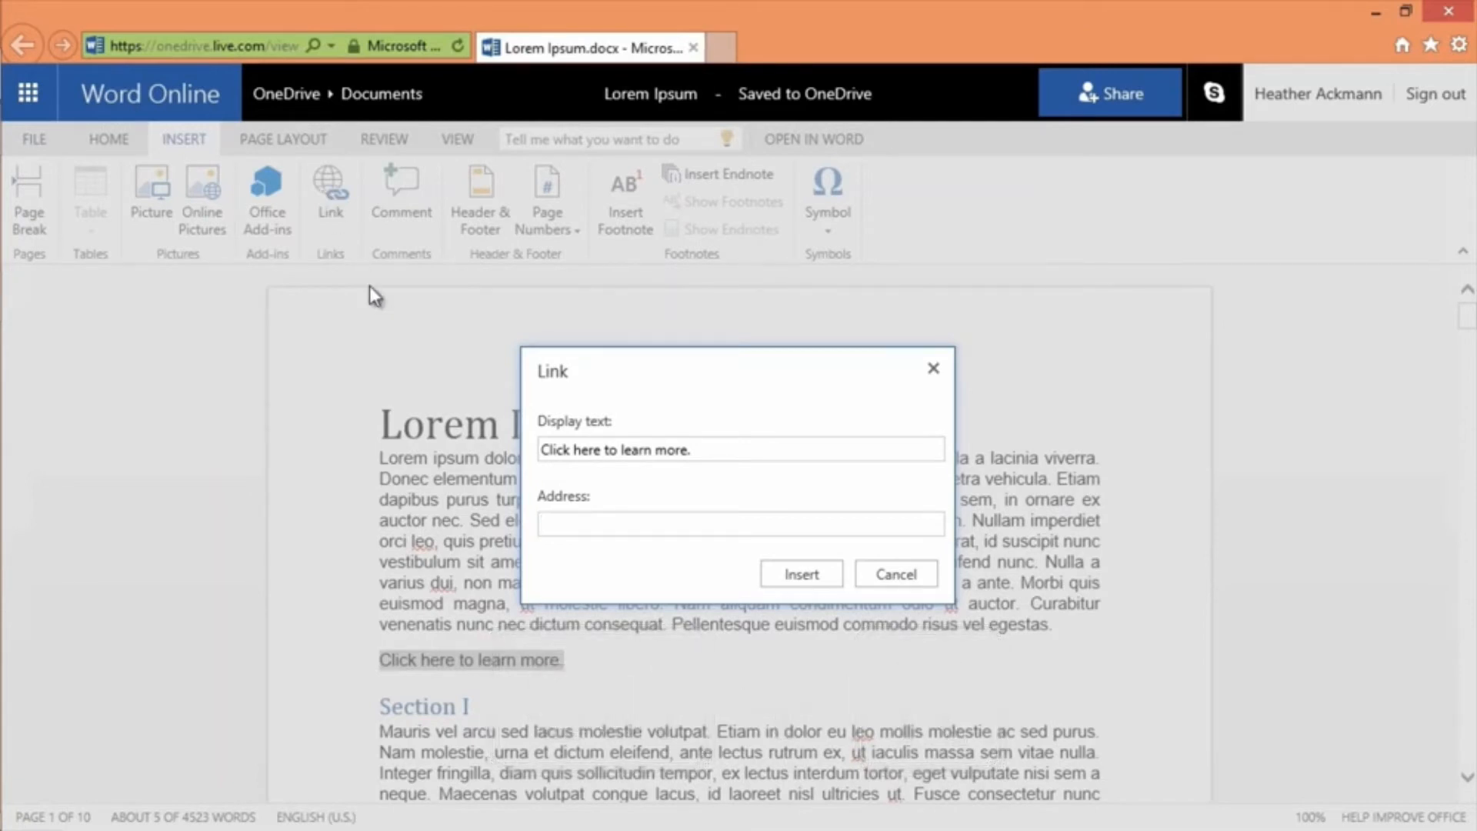
triple_click(724, 453)
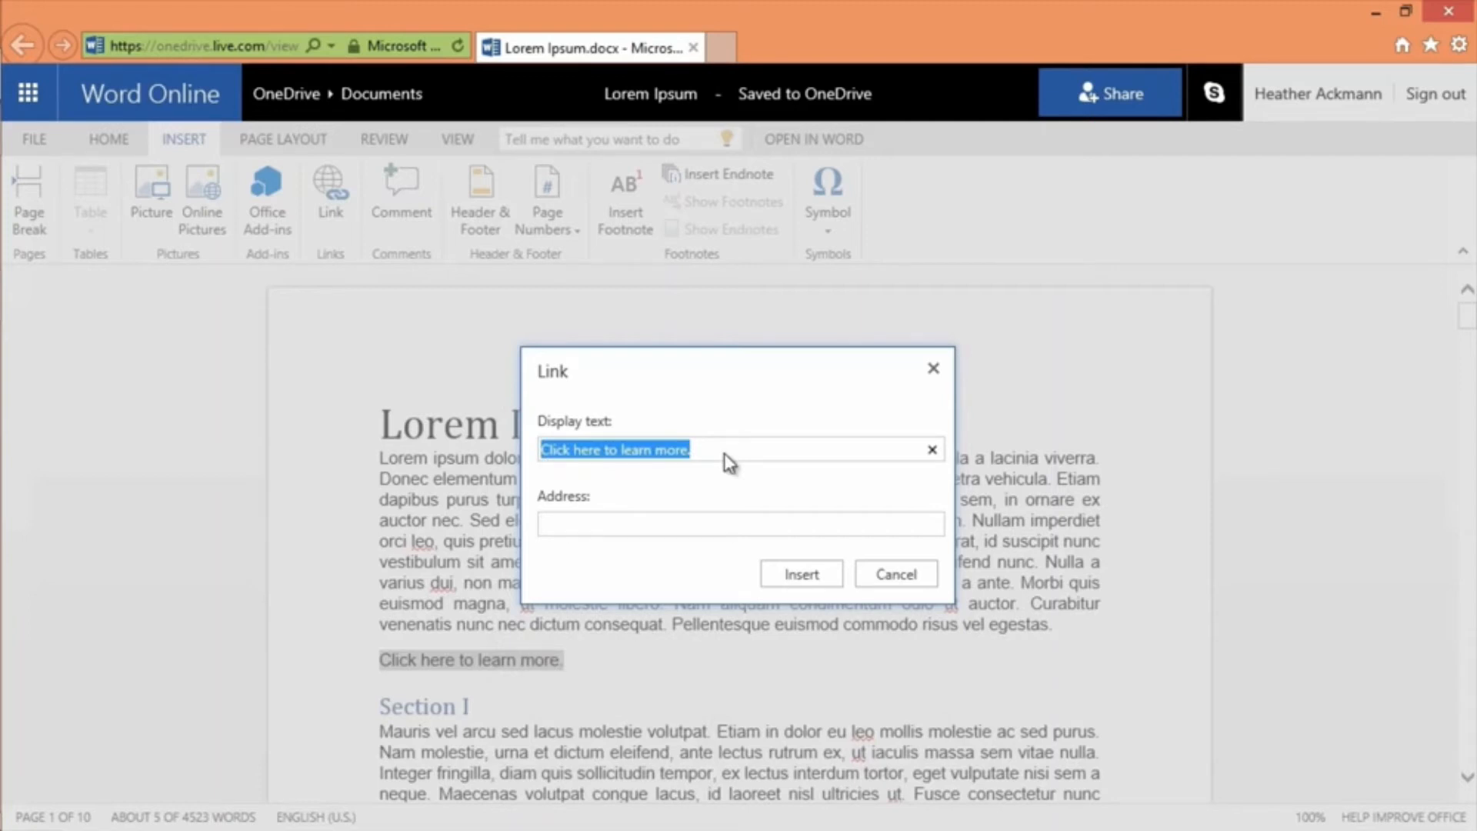
left_click(704, 521)
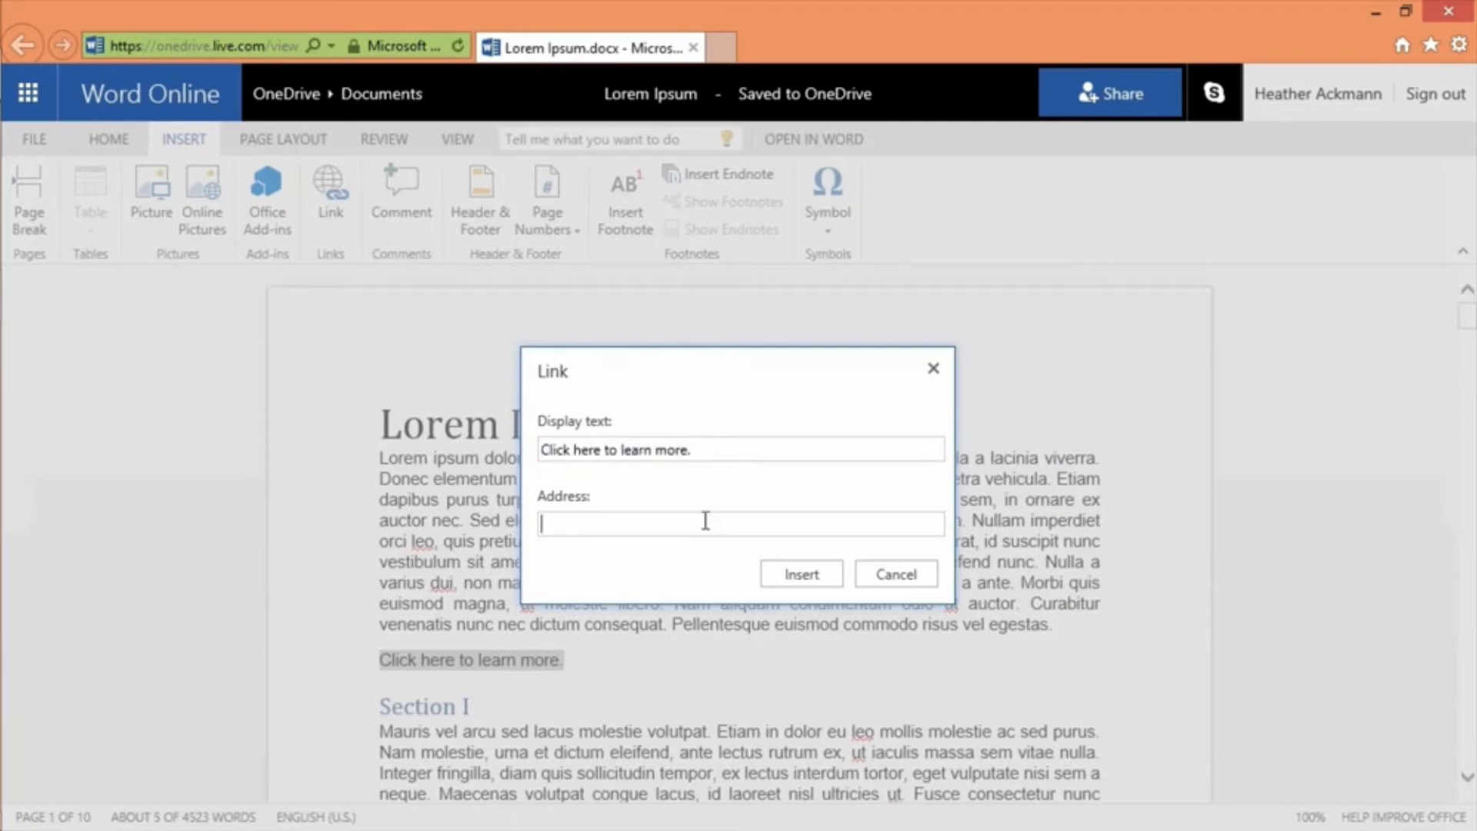
type("http://heatherackmann.com/")
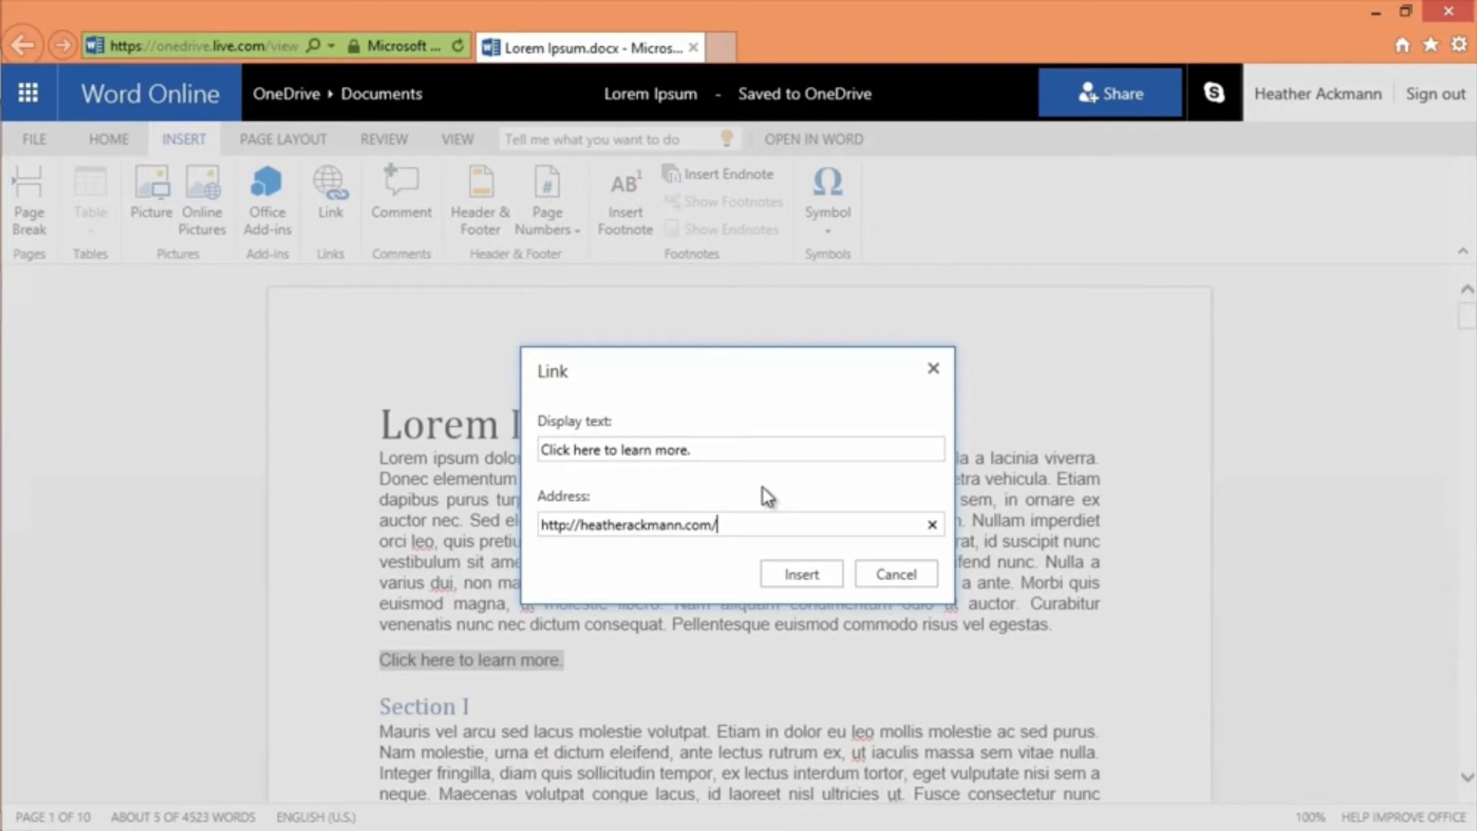
left_click(785, 571)
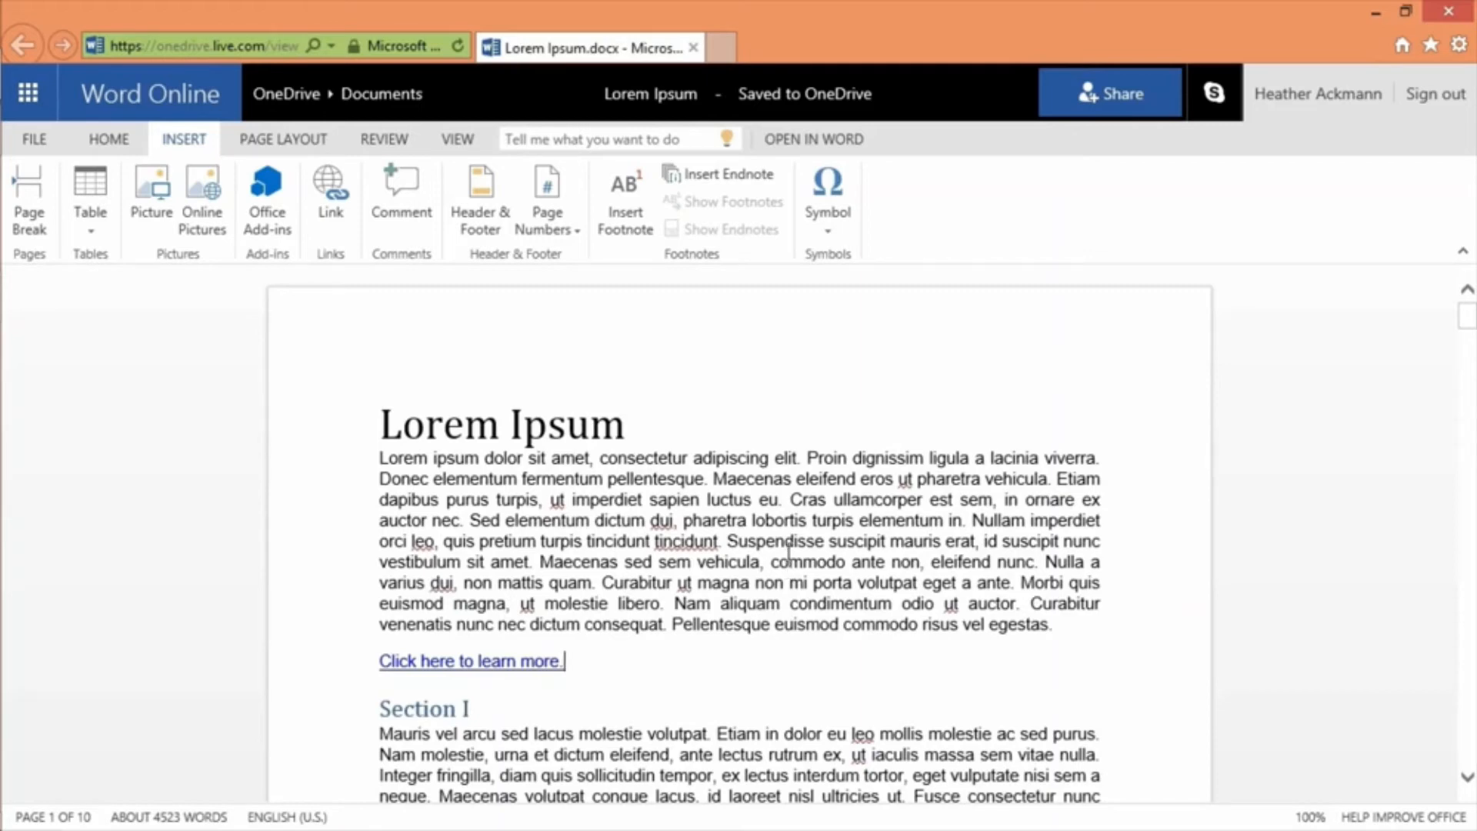
left_click(837, 149)
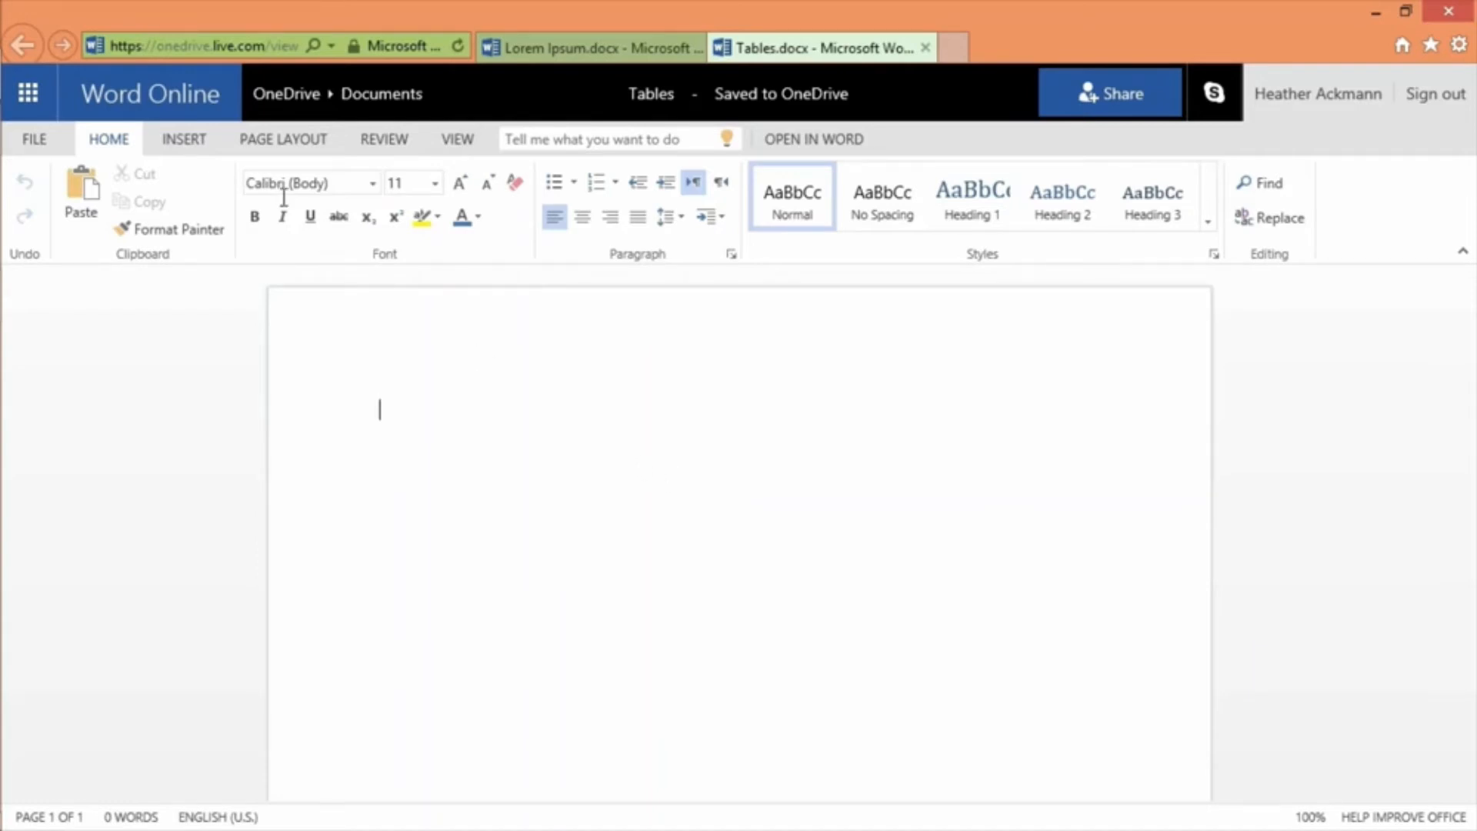
Insert a table with seven columns and five rows in the blank Tables document in Word Online.
left_click(195, 145)
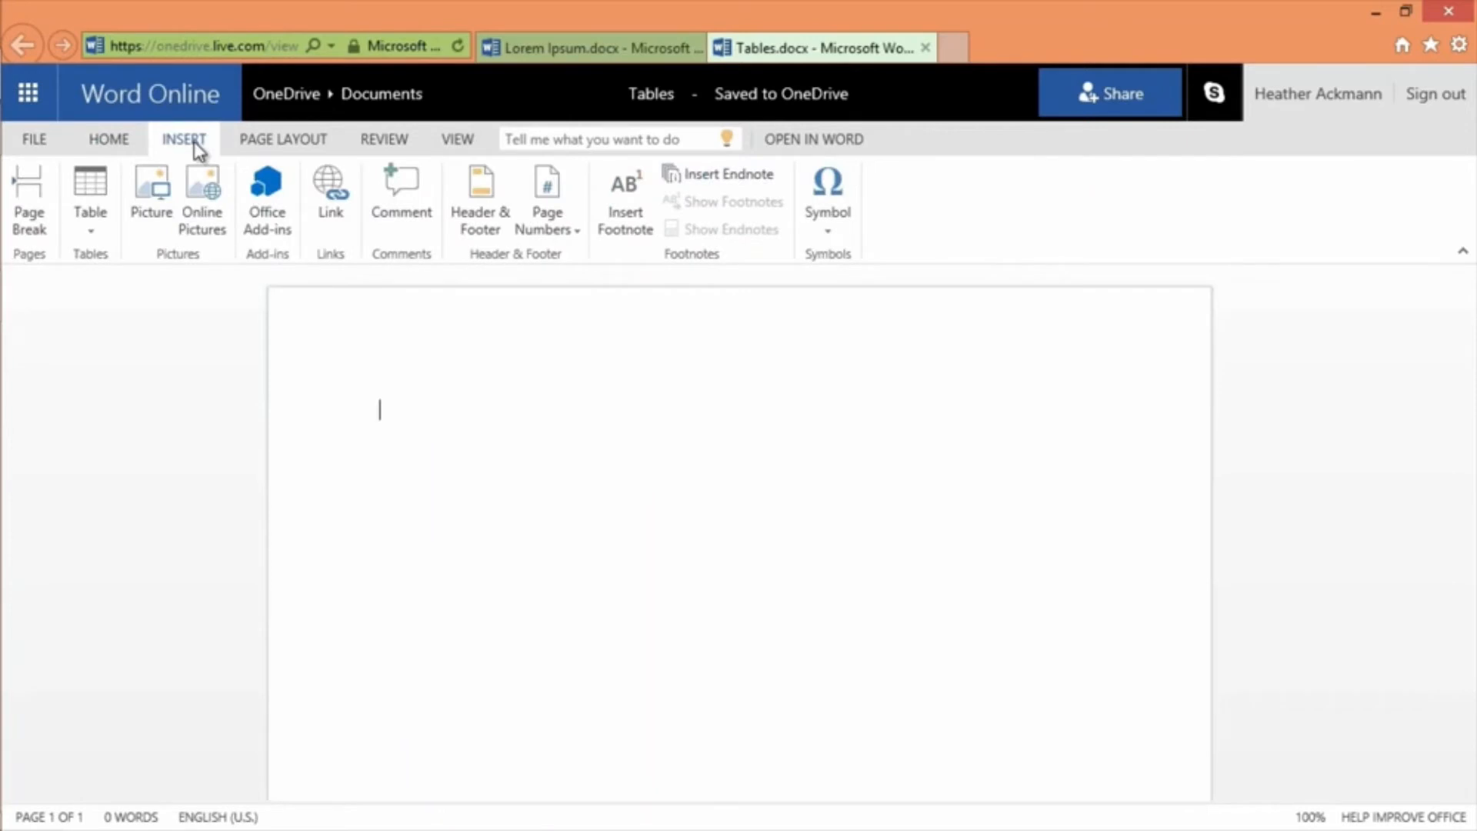
left_click(110, 237)
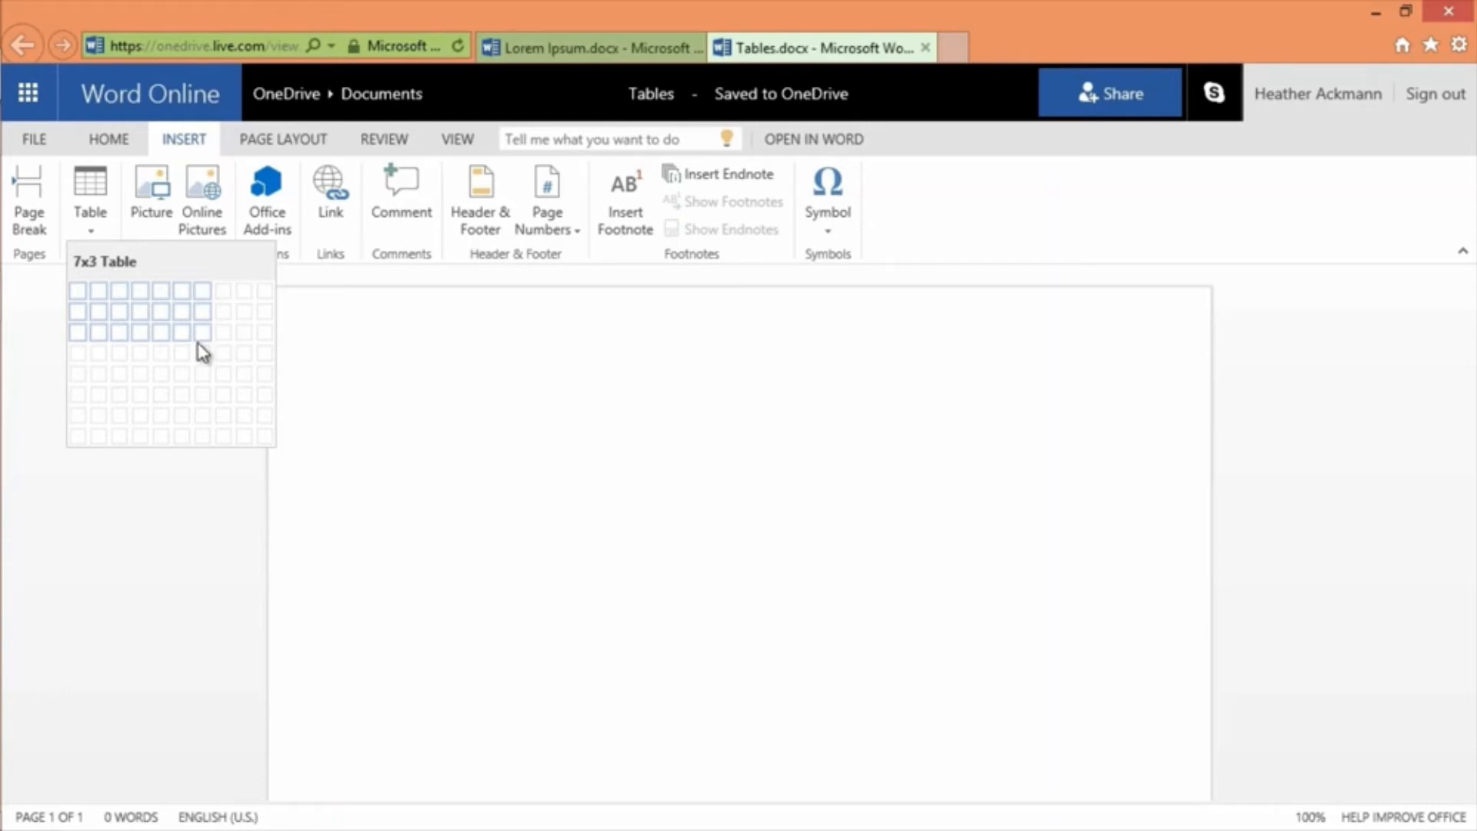
left_click(208, 375)
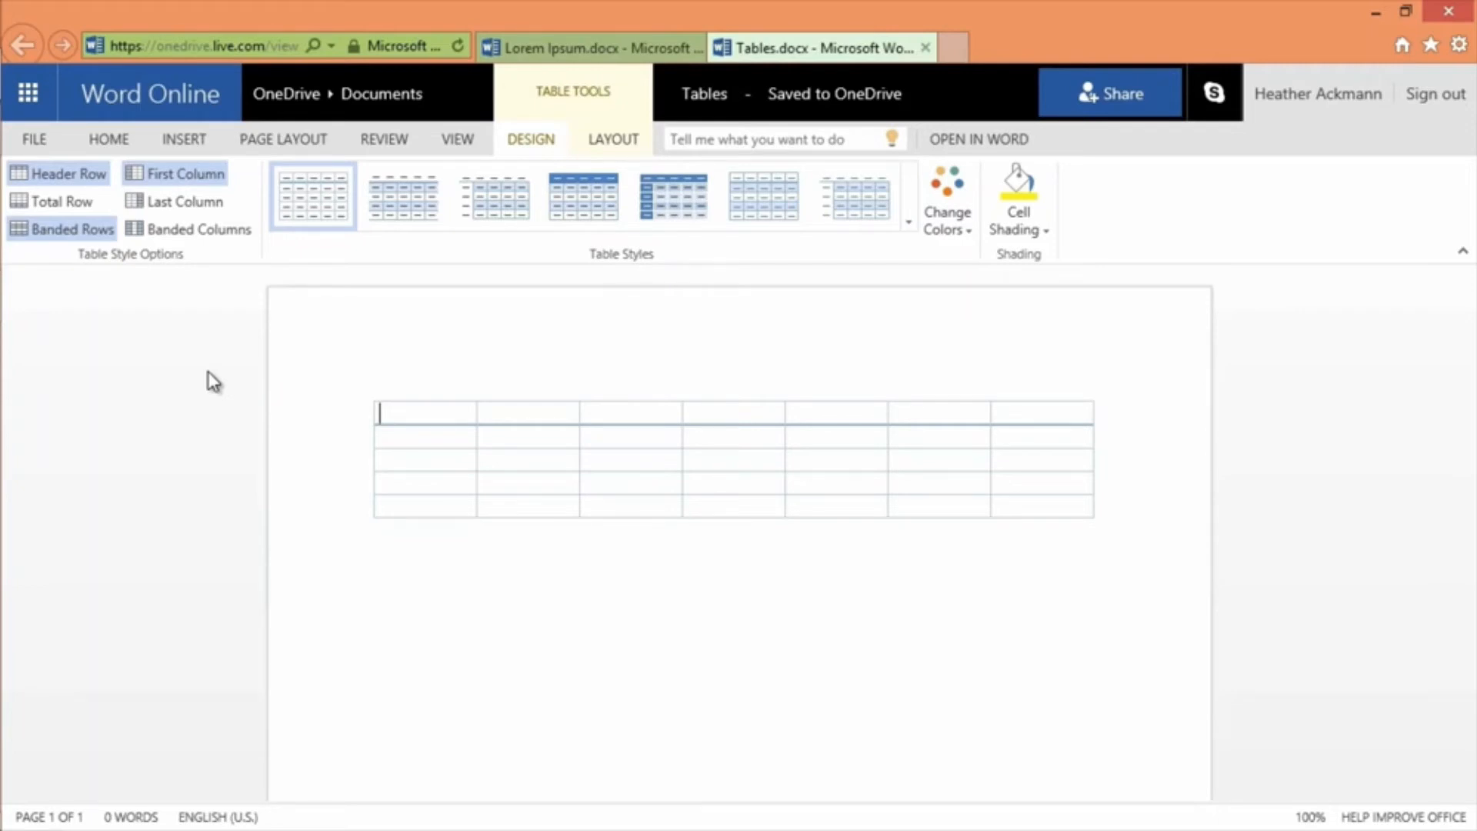
Fill the table's header row with the weekdays Sunday, Monday, Tuesday, Wednesday, Thursday, Friday and Saturday.
key("Tab")
key("Tab")
key("Tab")
key("Tab")
key("Tab")
key("Down")
key("Down")
key("Left")
key("Tab")
key("Tab")
key("Tab")
key("Tab")
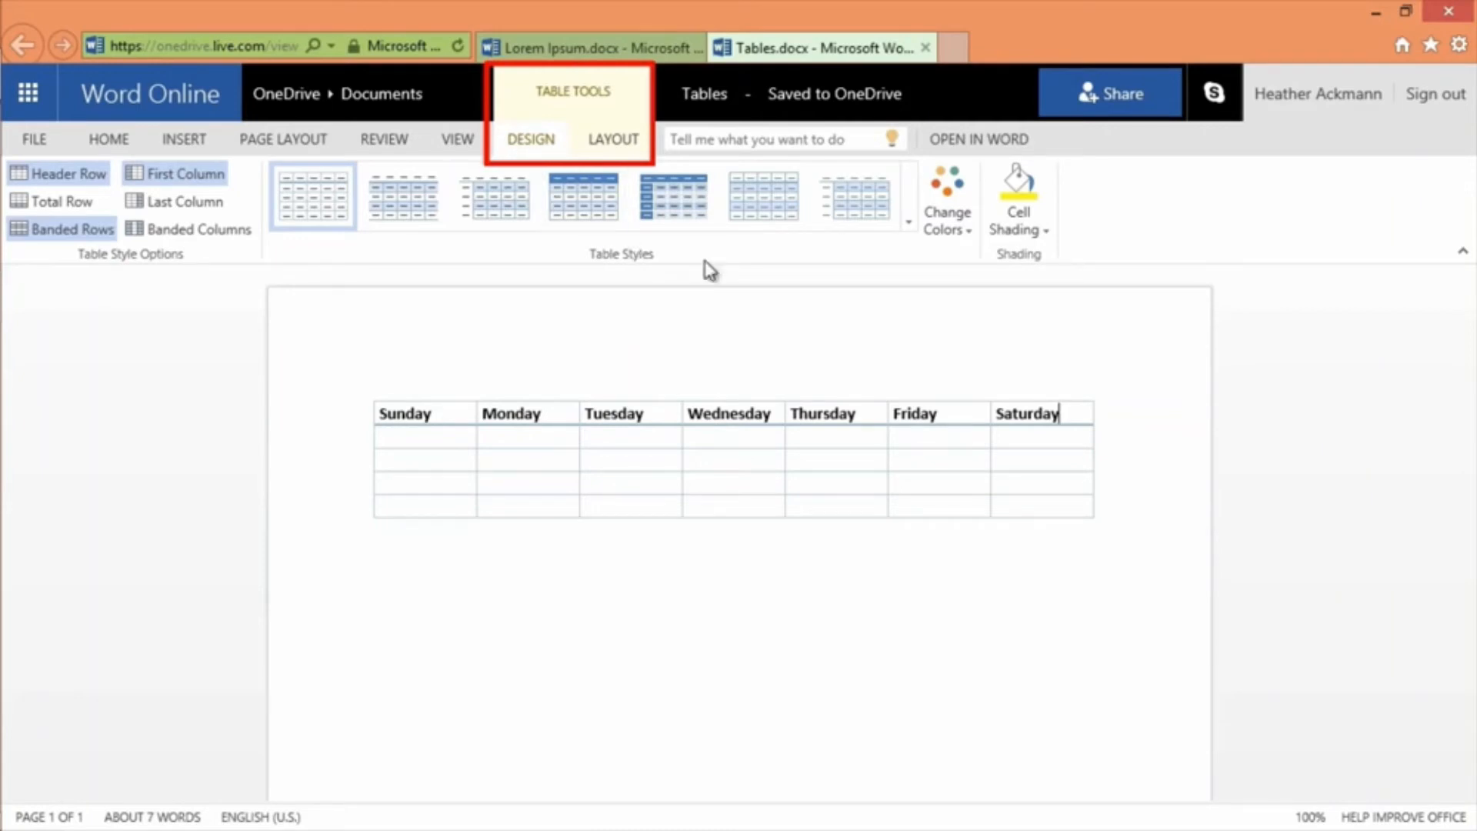
Try several grid table styles on the weekday table and settle on the one with a solid blue header row and first column.
left_click(911, 229)
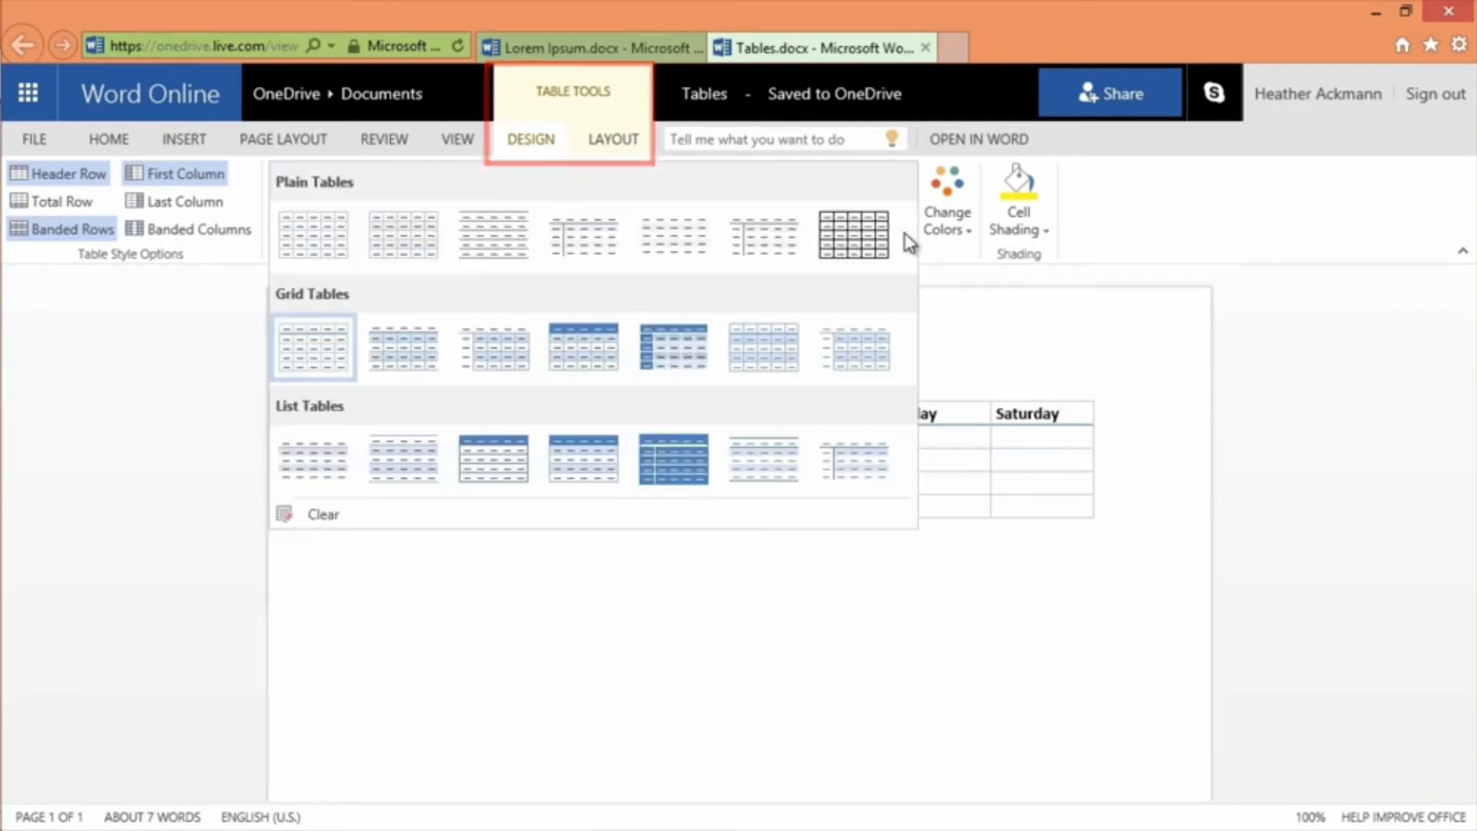
left_click(698, 335)
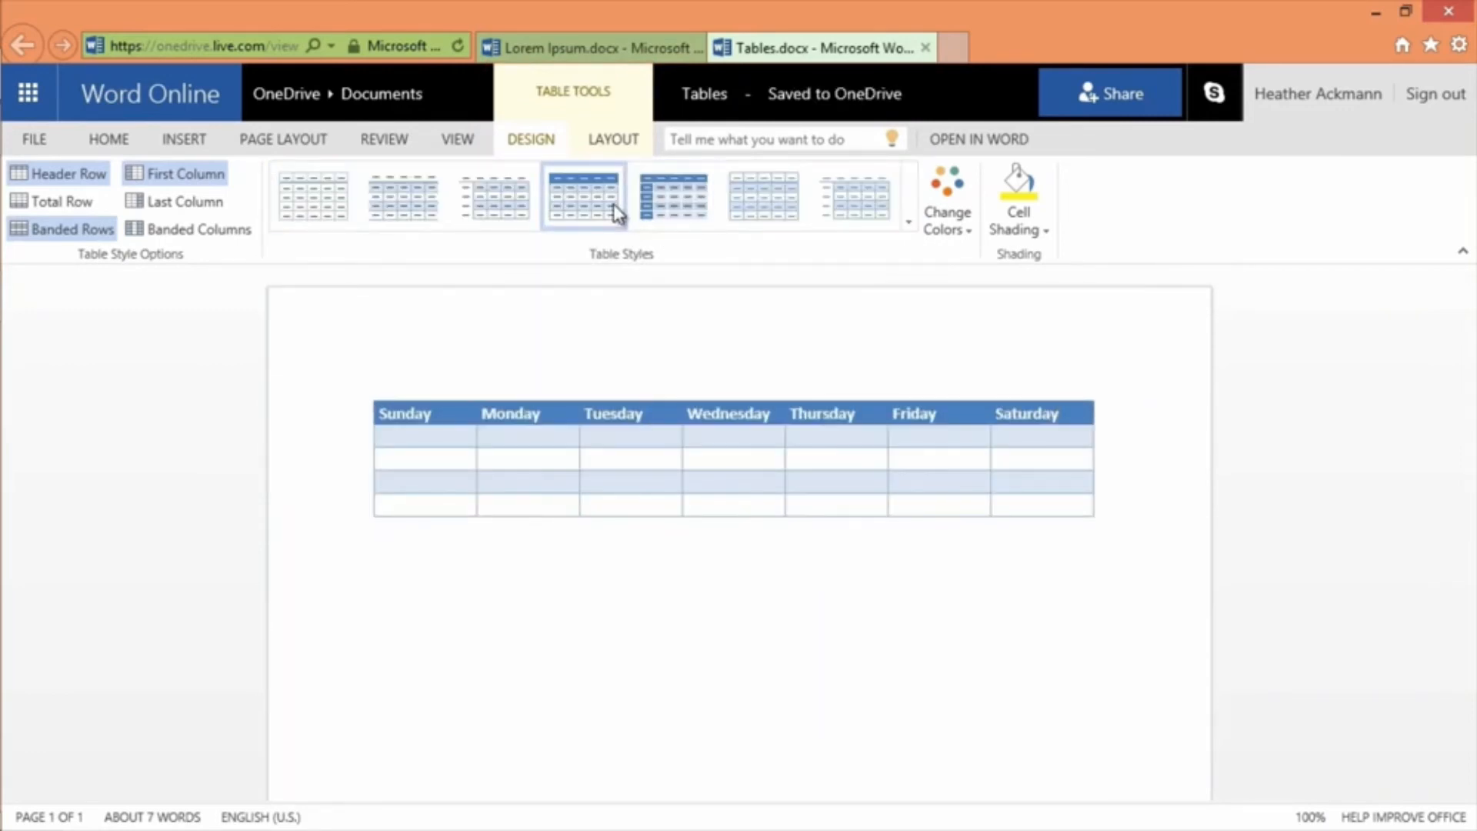
left_click(506, 206)
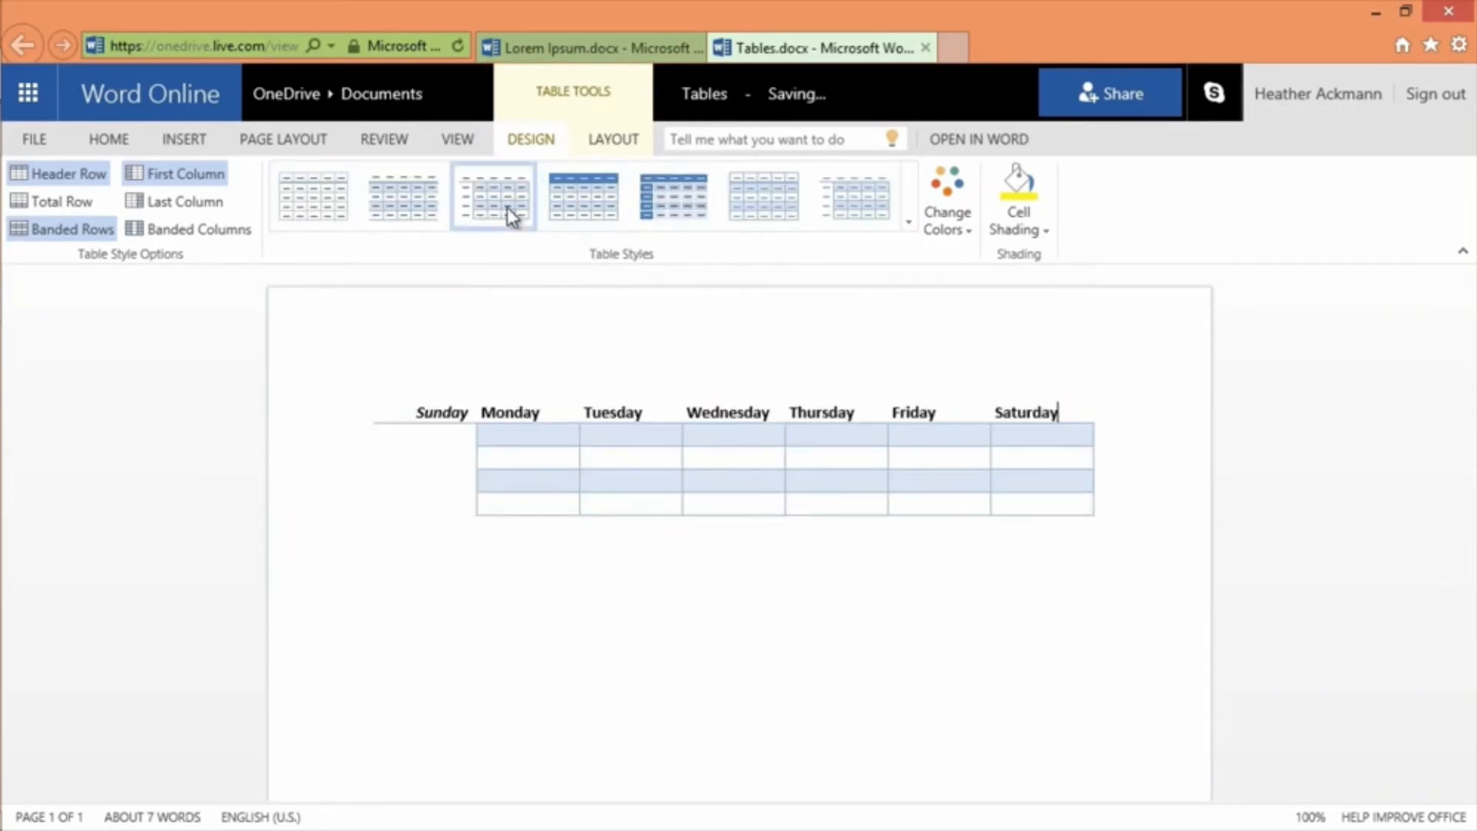
left_click(436, 209)
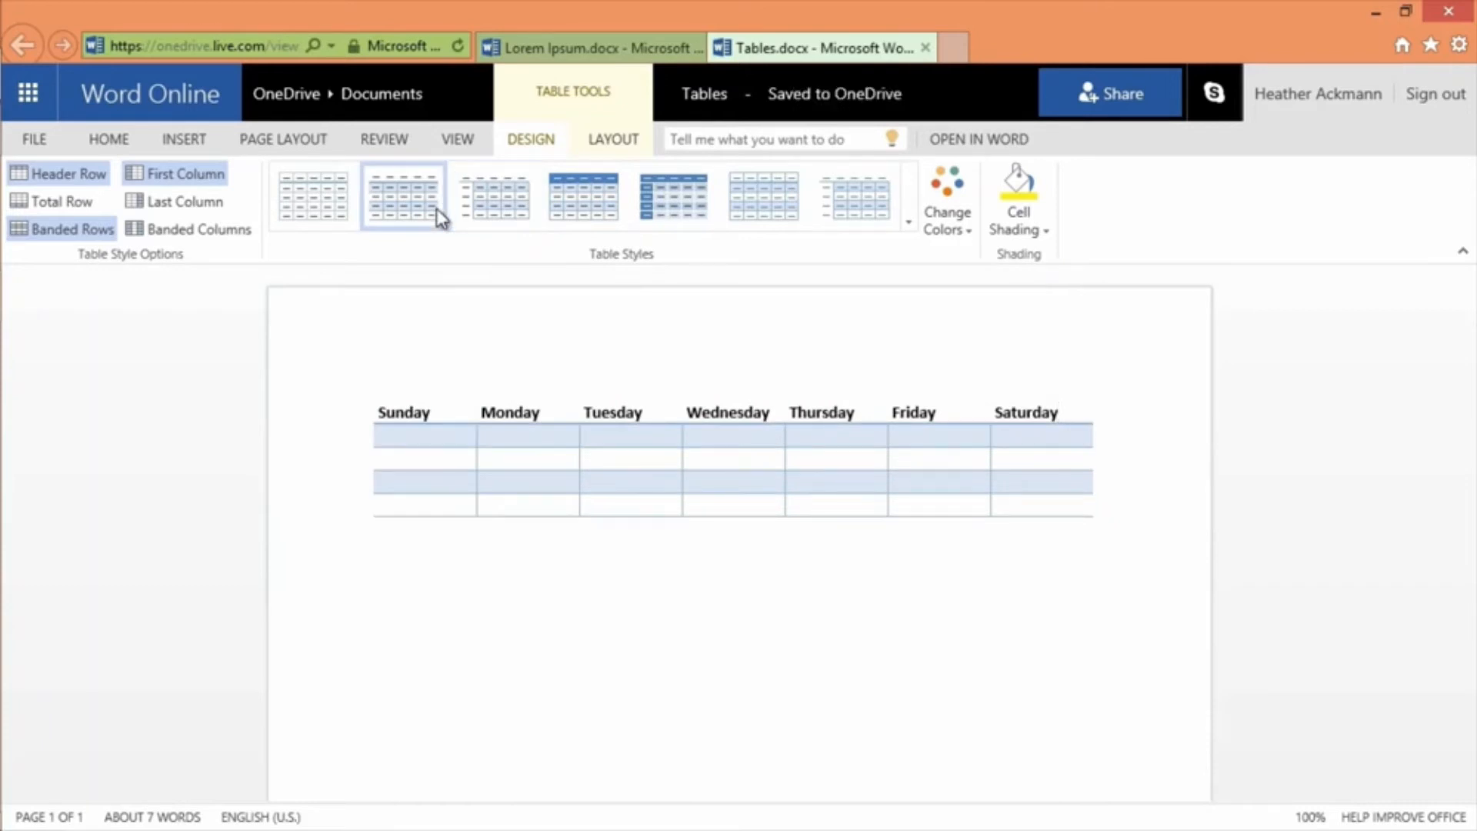
left_click(349, 216)
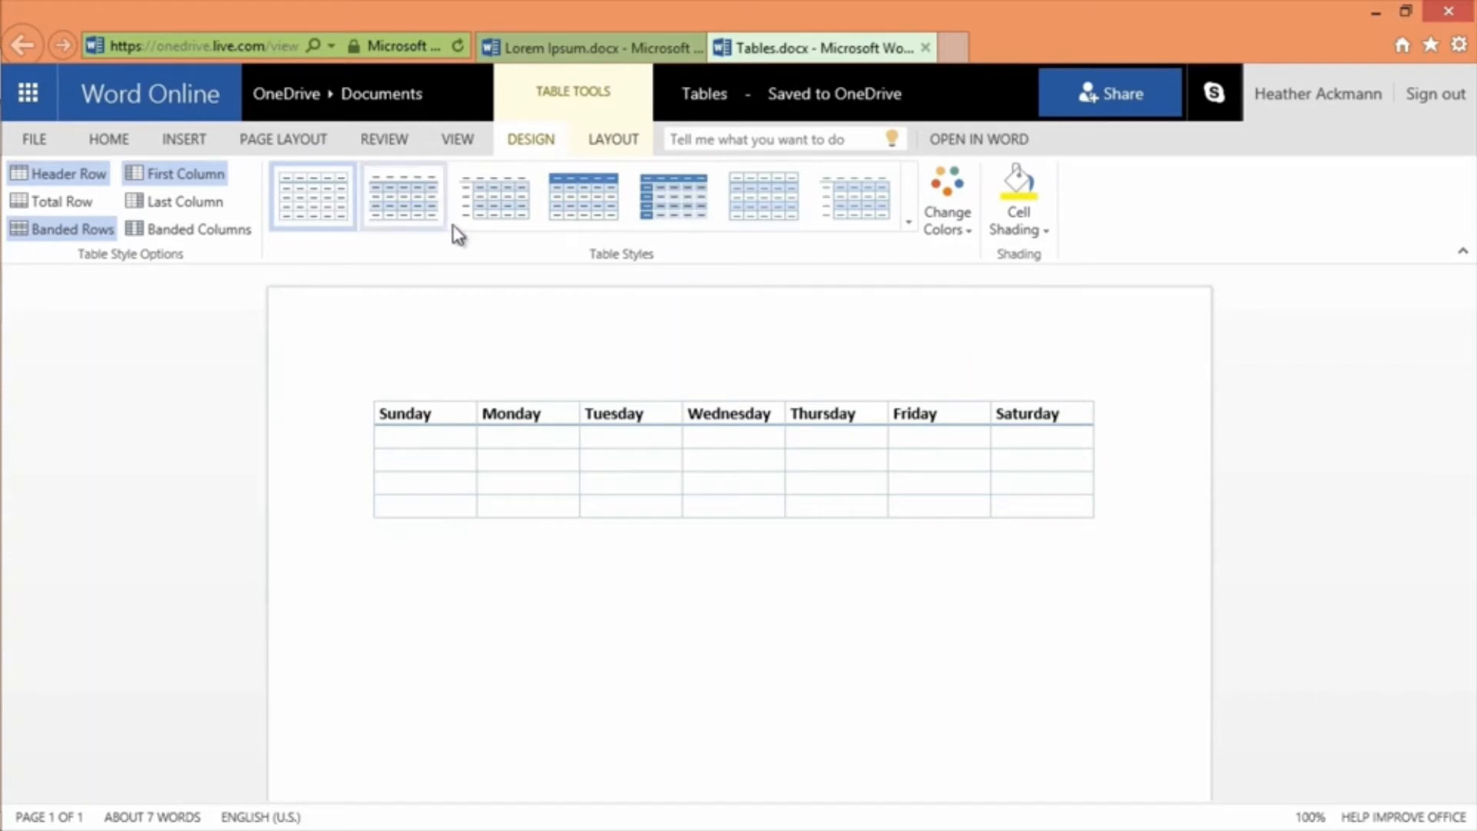
left_click(674, 199)
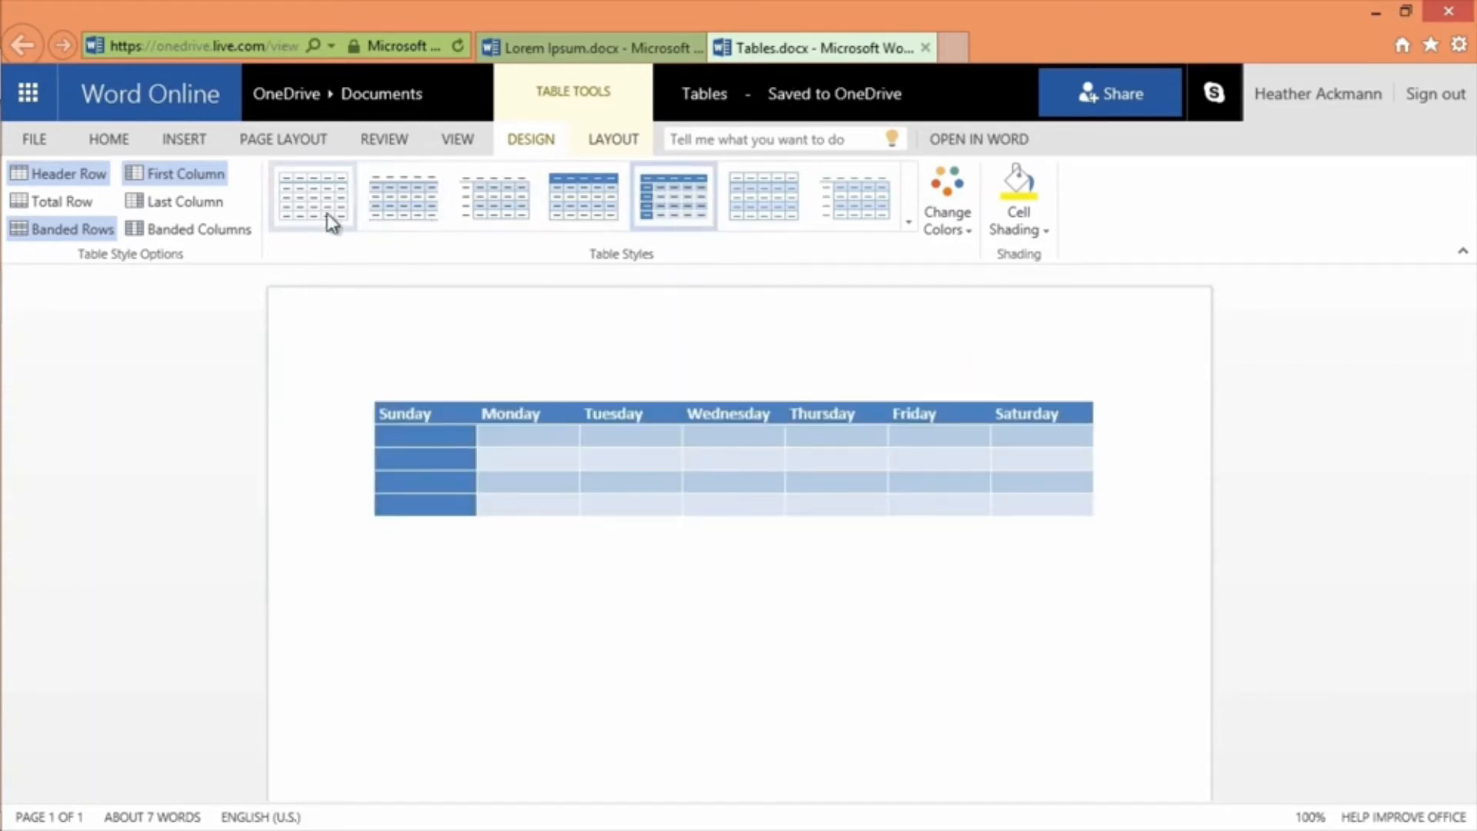
Turn off the First Column and Banded Rows options for the weekday table and turn on Banded Columns.
left_click(218, 183)
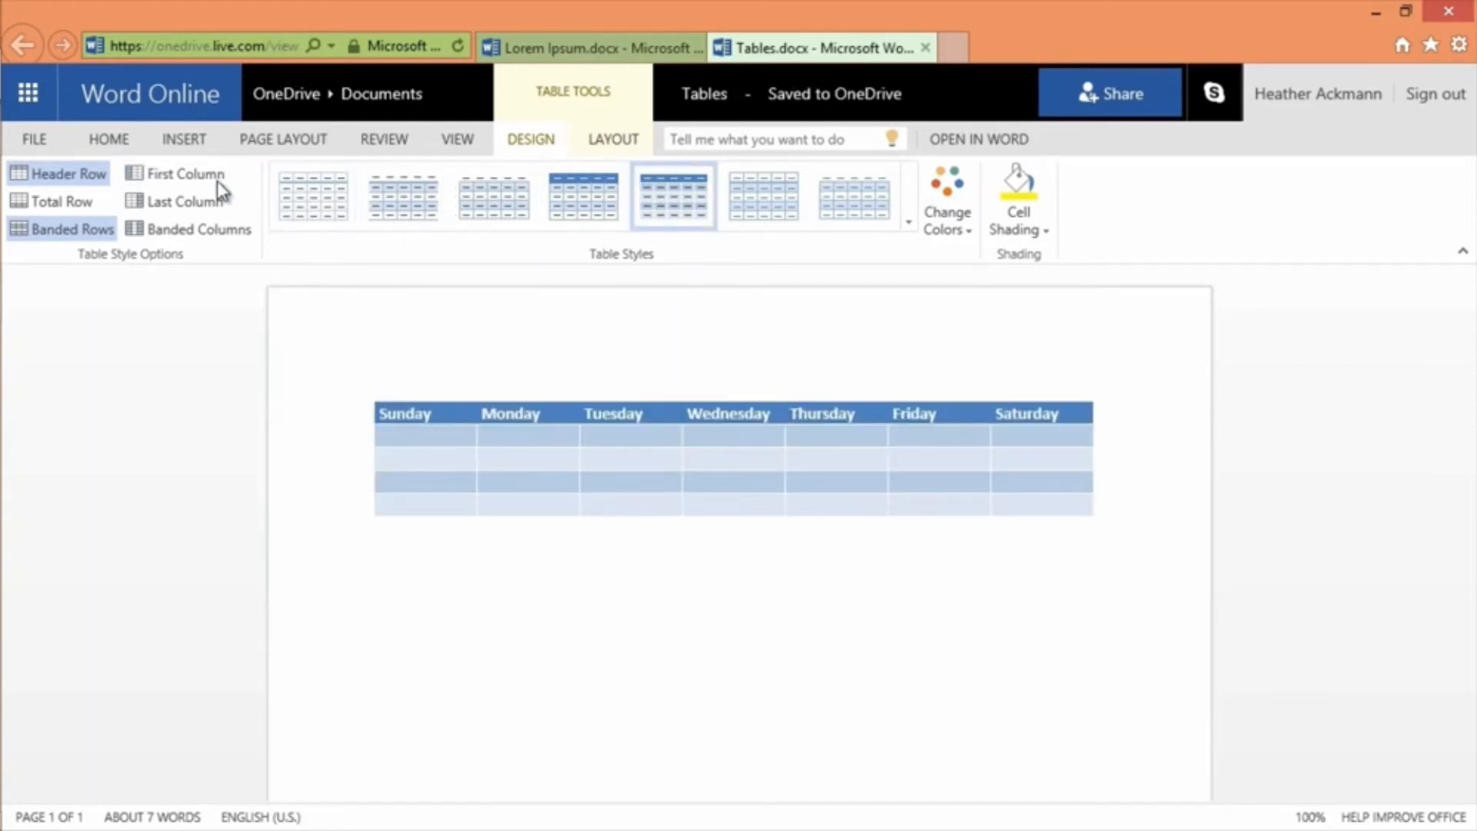
left_click(89, 232)
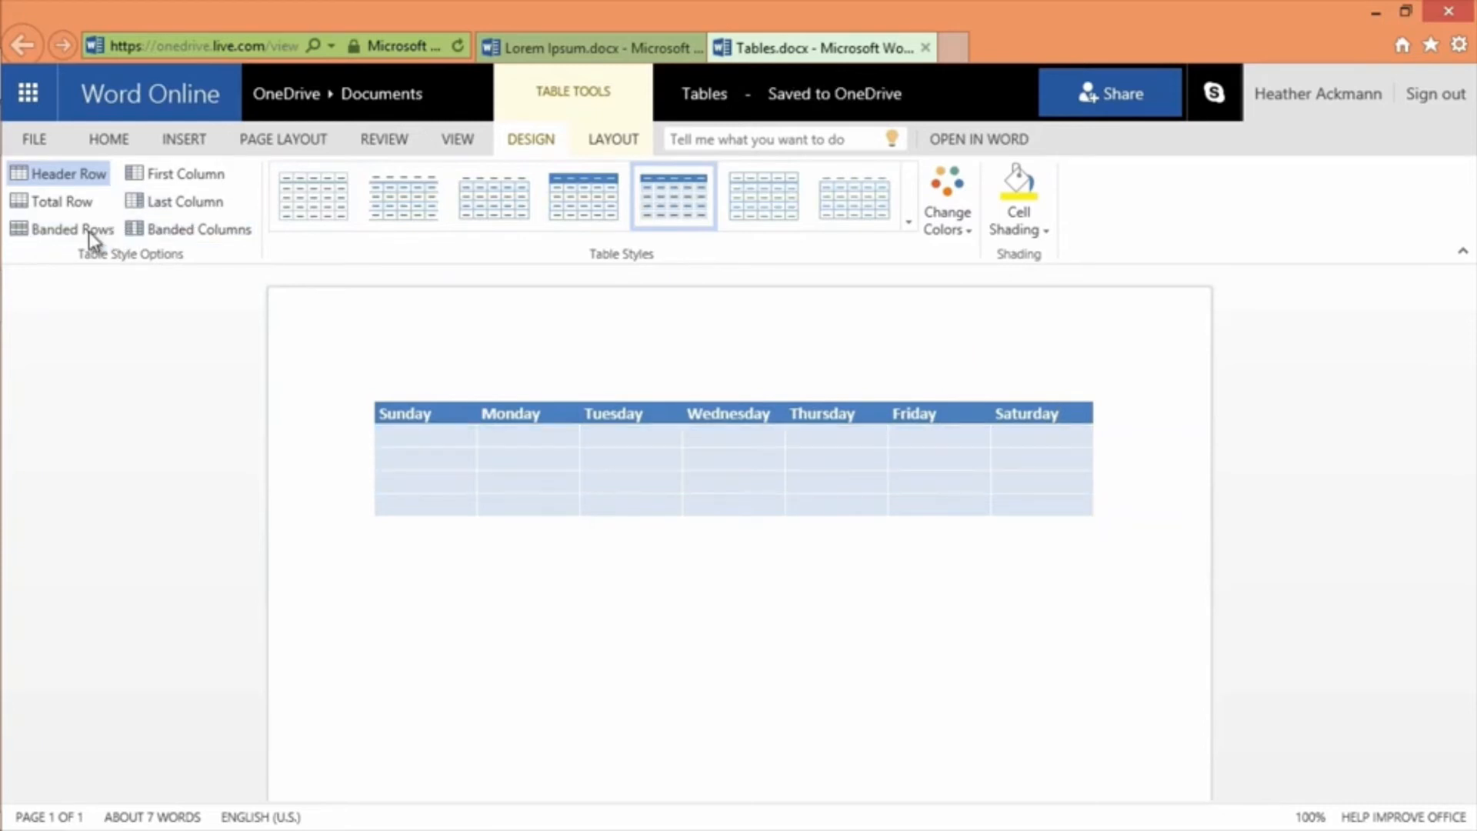
left_click(142, 231)
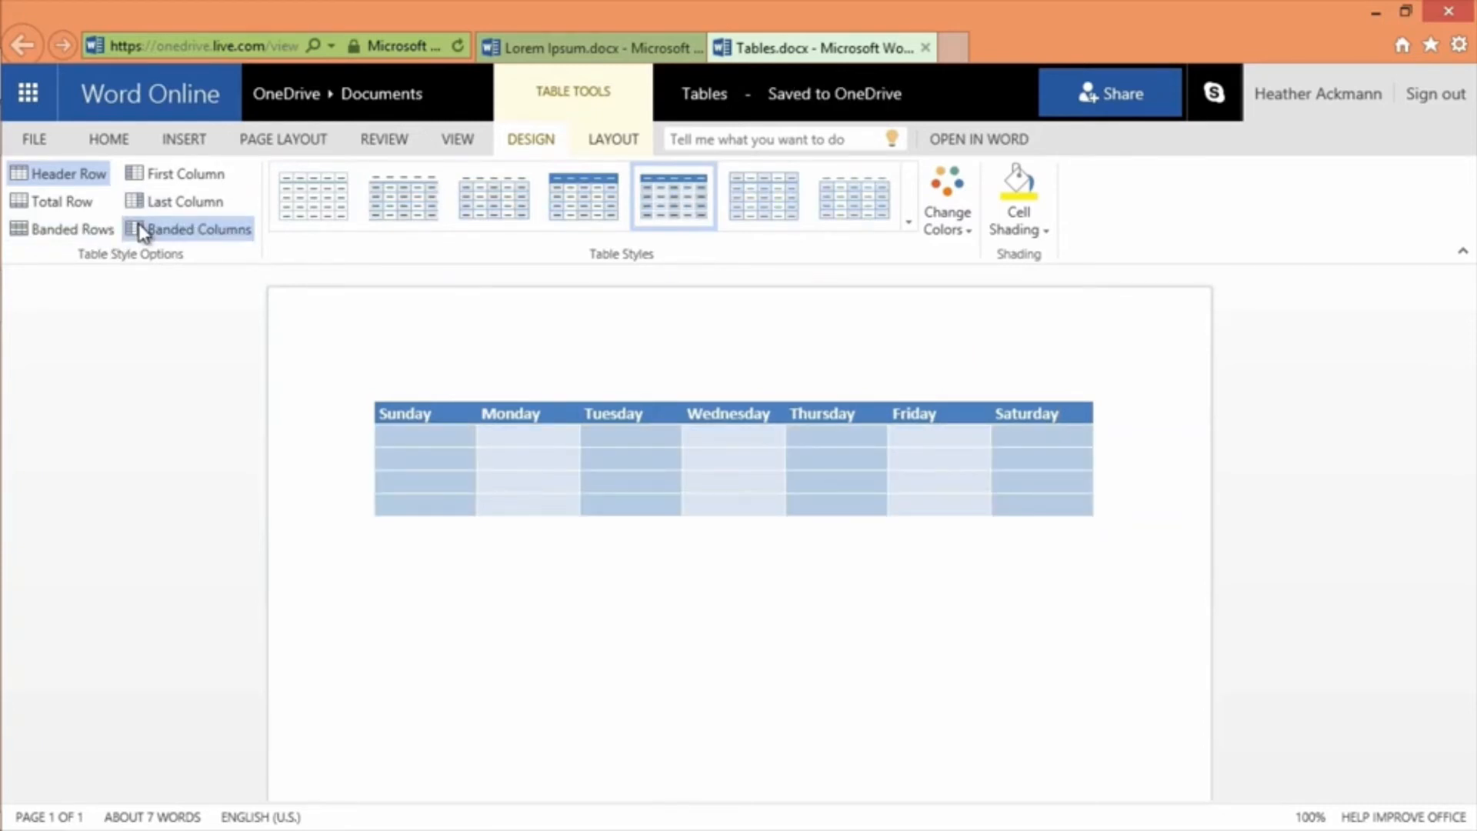
Try the red and green color schemes on the weekday table and settle on purple.
left_click(947, 216)
left_click(994, 255)
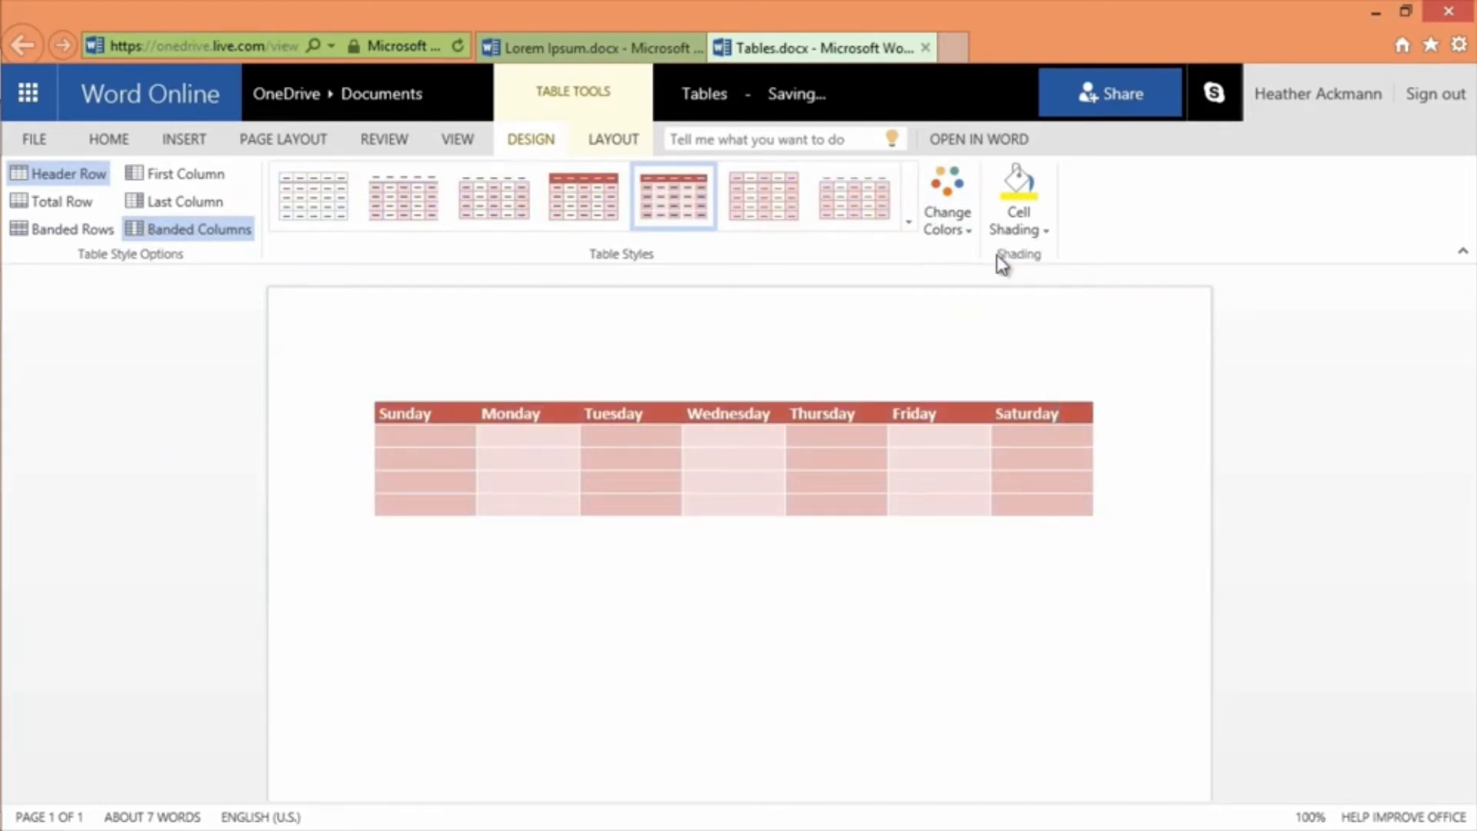
left_click(960, 223)
left_click(1023, 256)
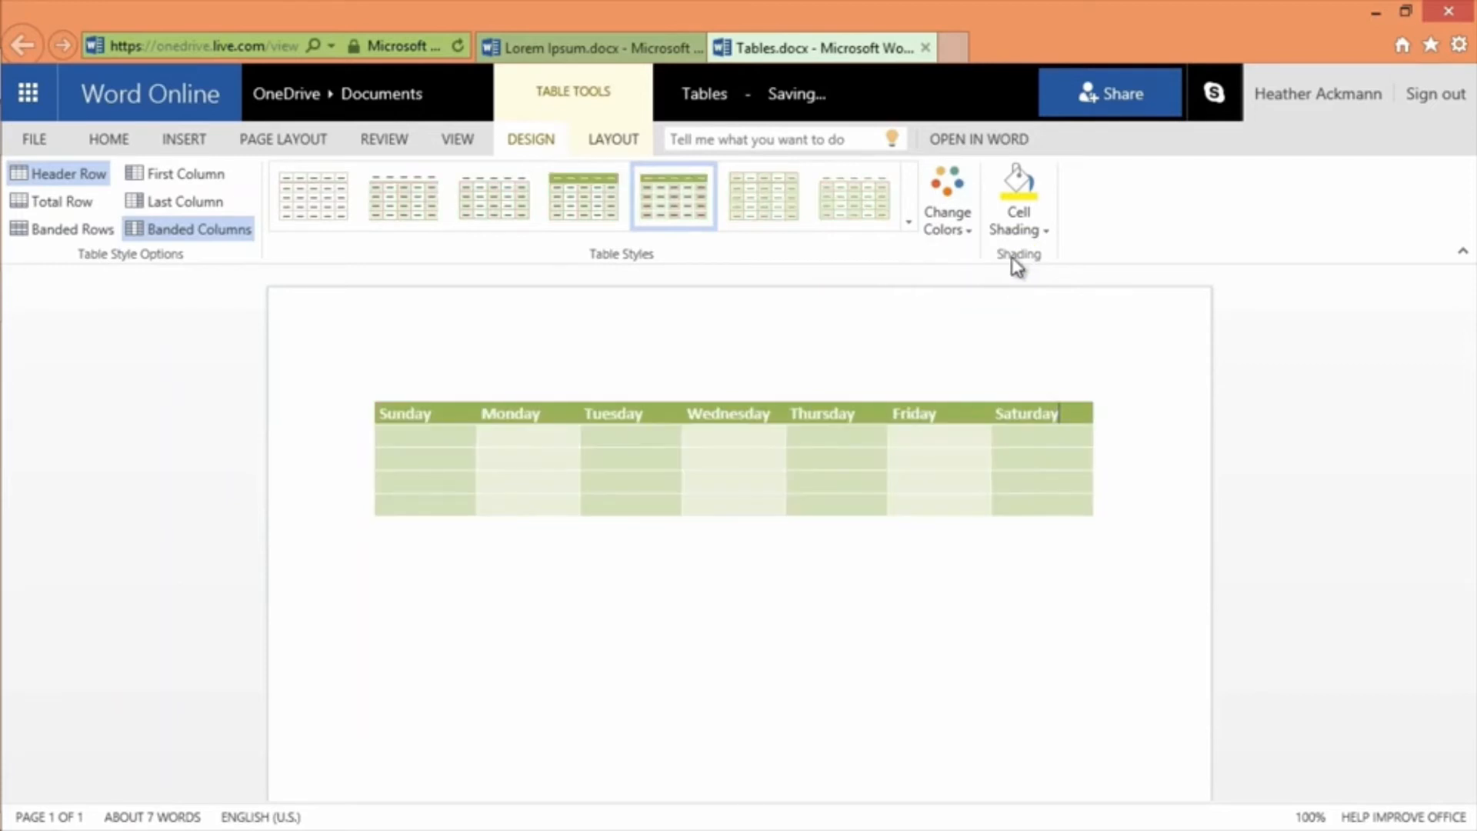
left_click(957, 230)
left_click(937, 283)
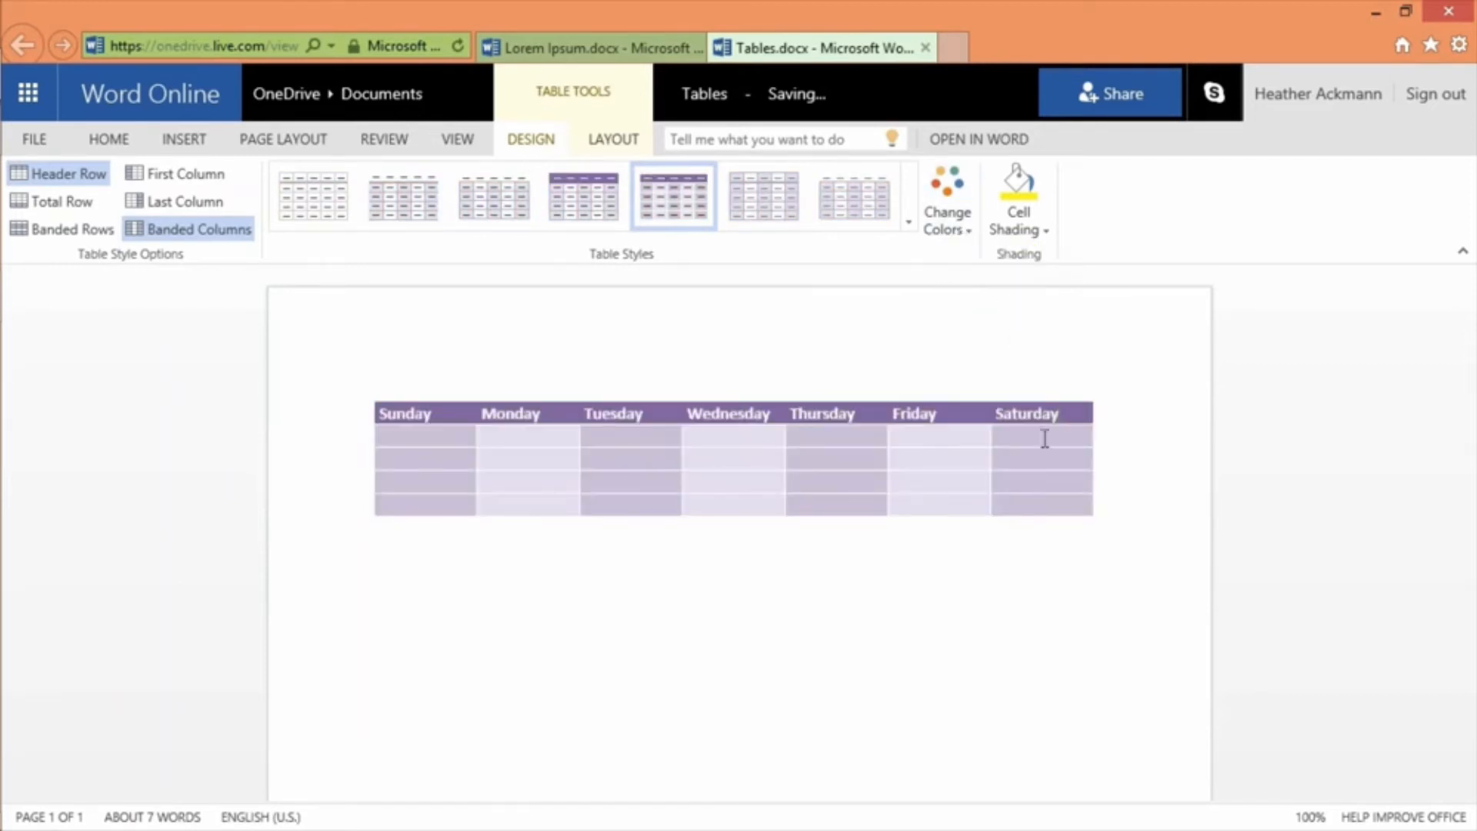
Shade the cell directly below the Friday header red.
left_click(976, 436)
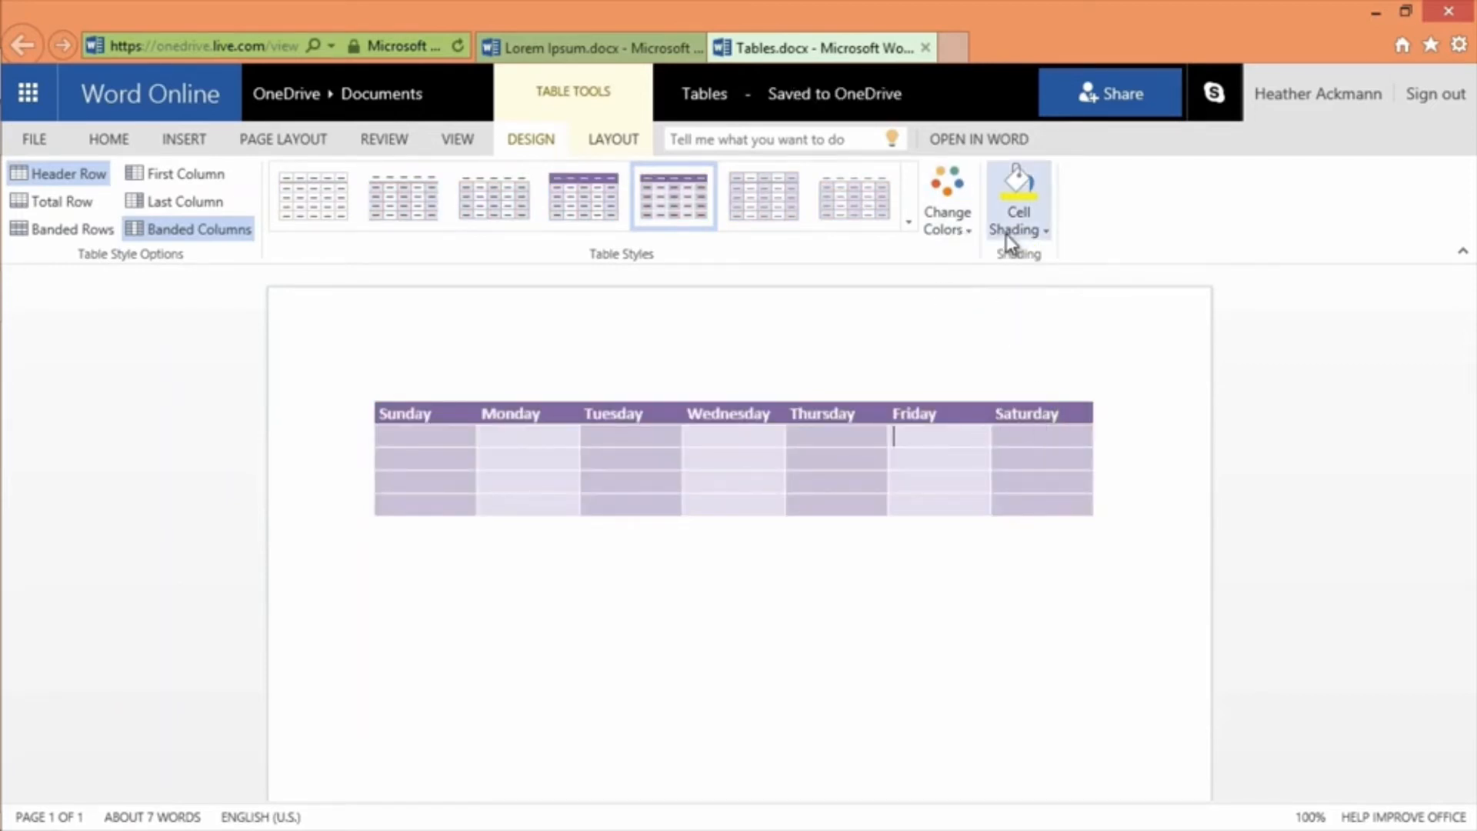
left_click(1012, 240)
left_click(1096, 282)
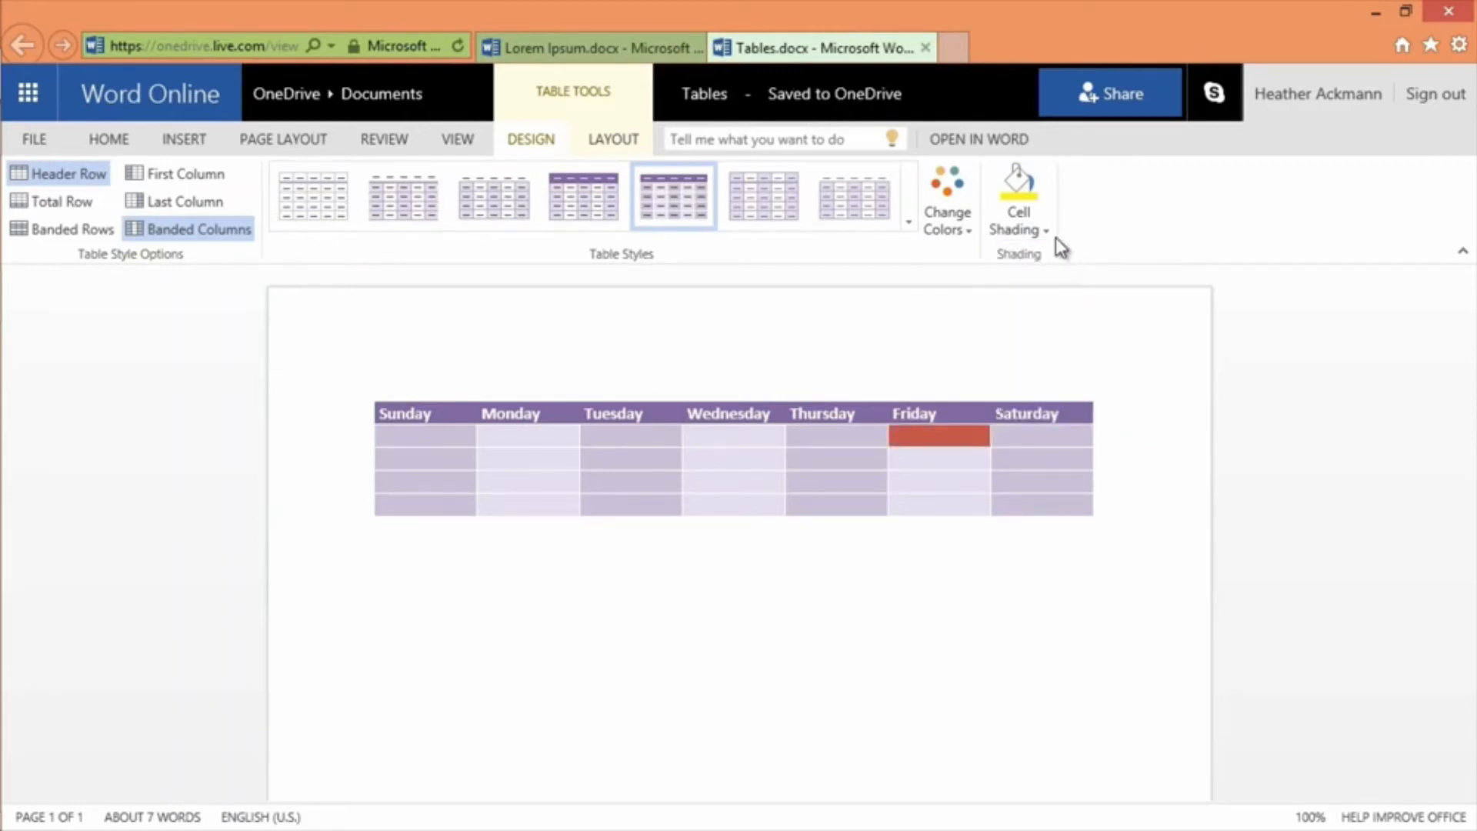
Insert a row below the table's fourth row and center the weekday names in the header row both horizontally and vertically.
left_click(627, 144)
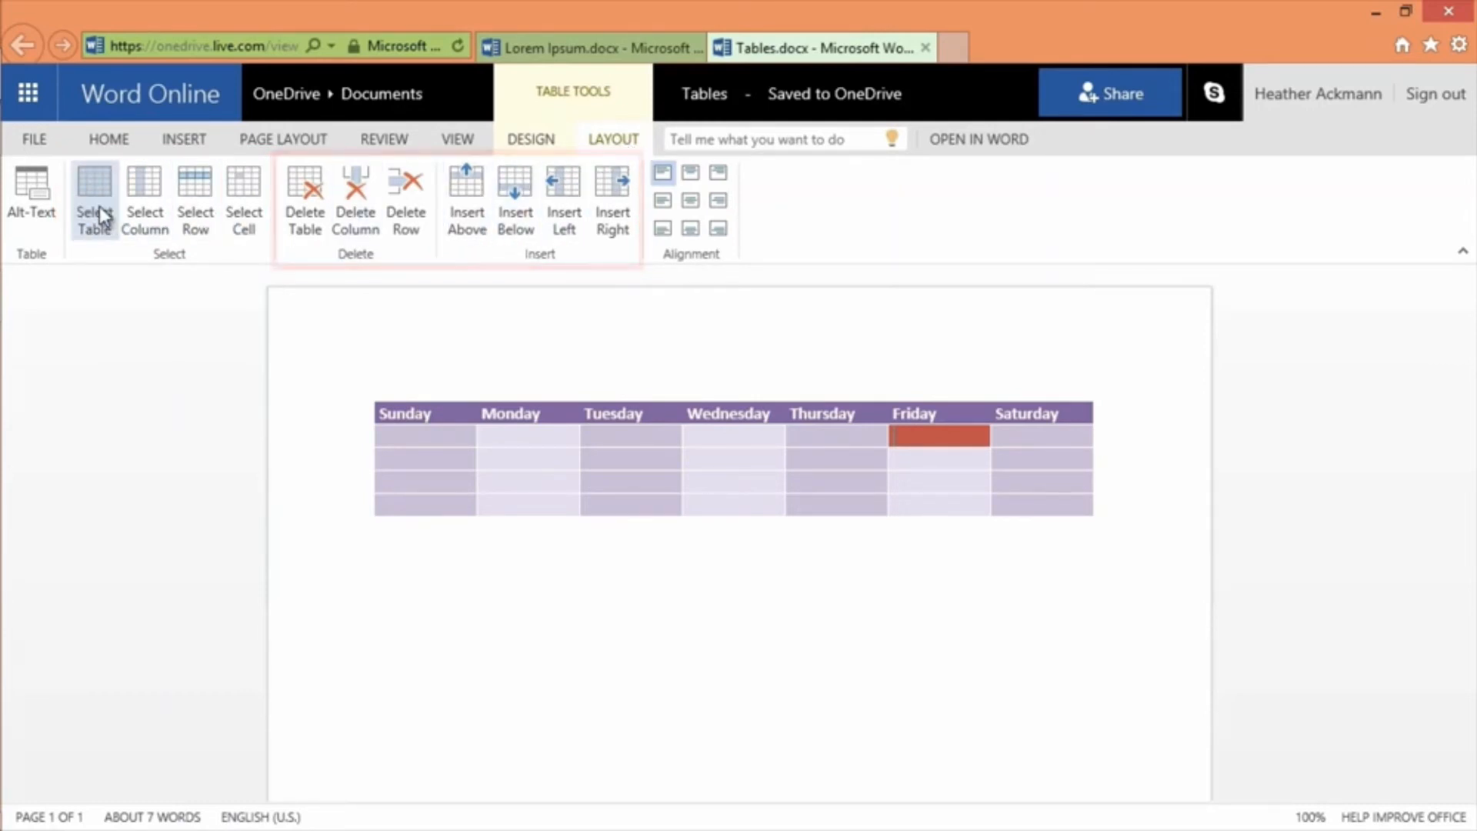
left_click(197, 217)
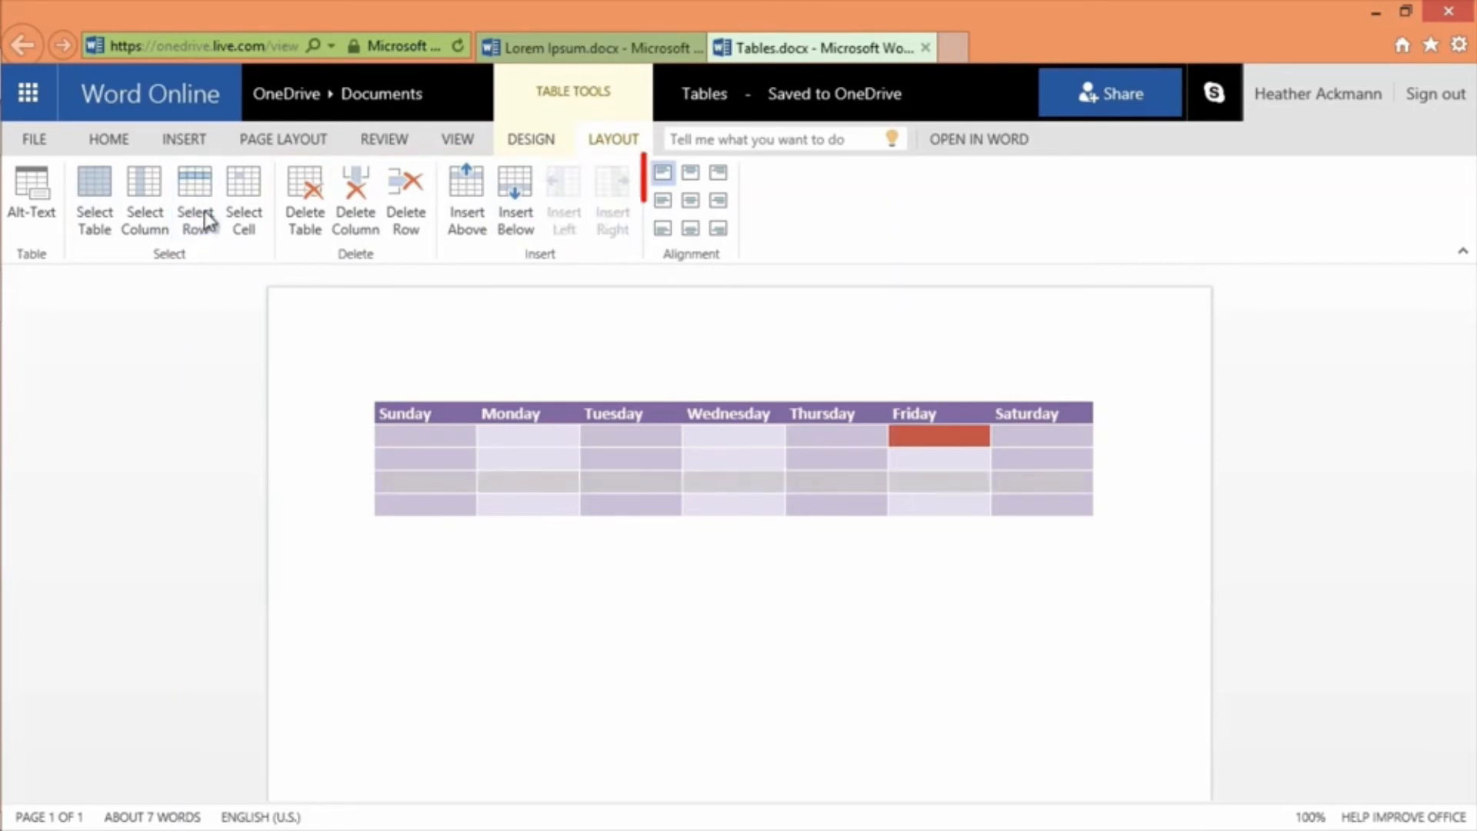
left_click(532, 228)
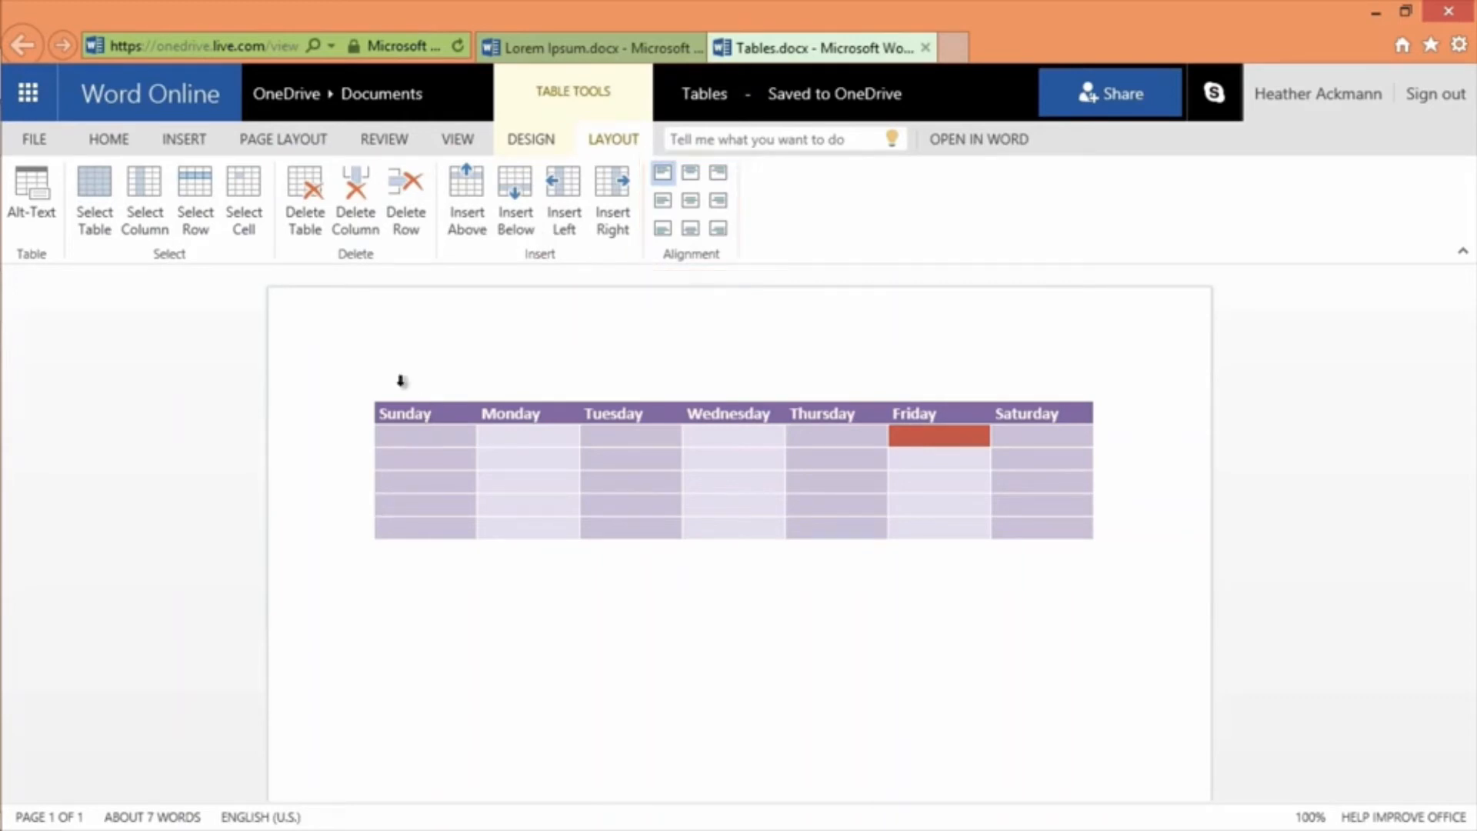
left_click(206, 226)
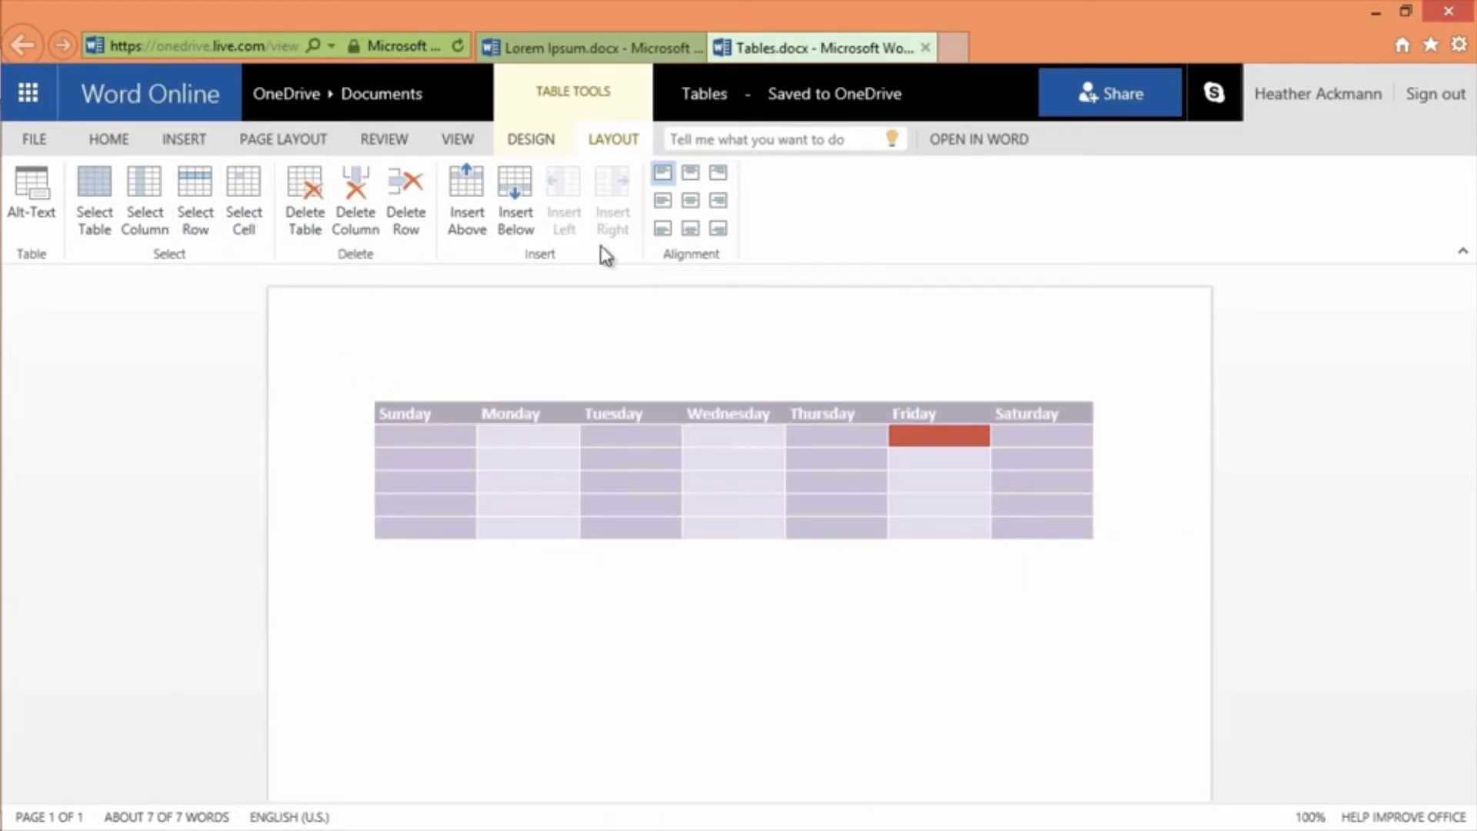
left_click(688, 202)
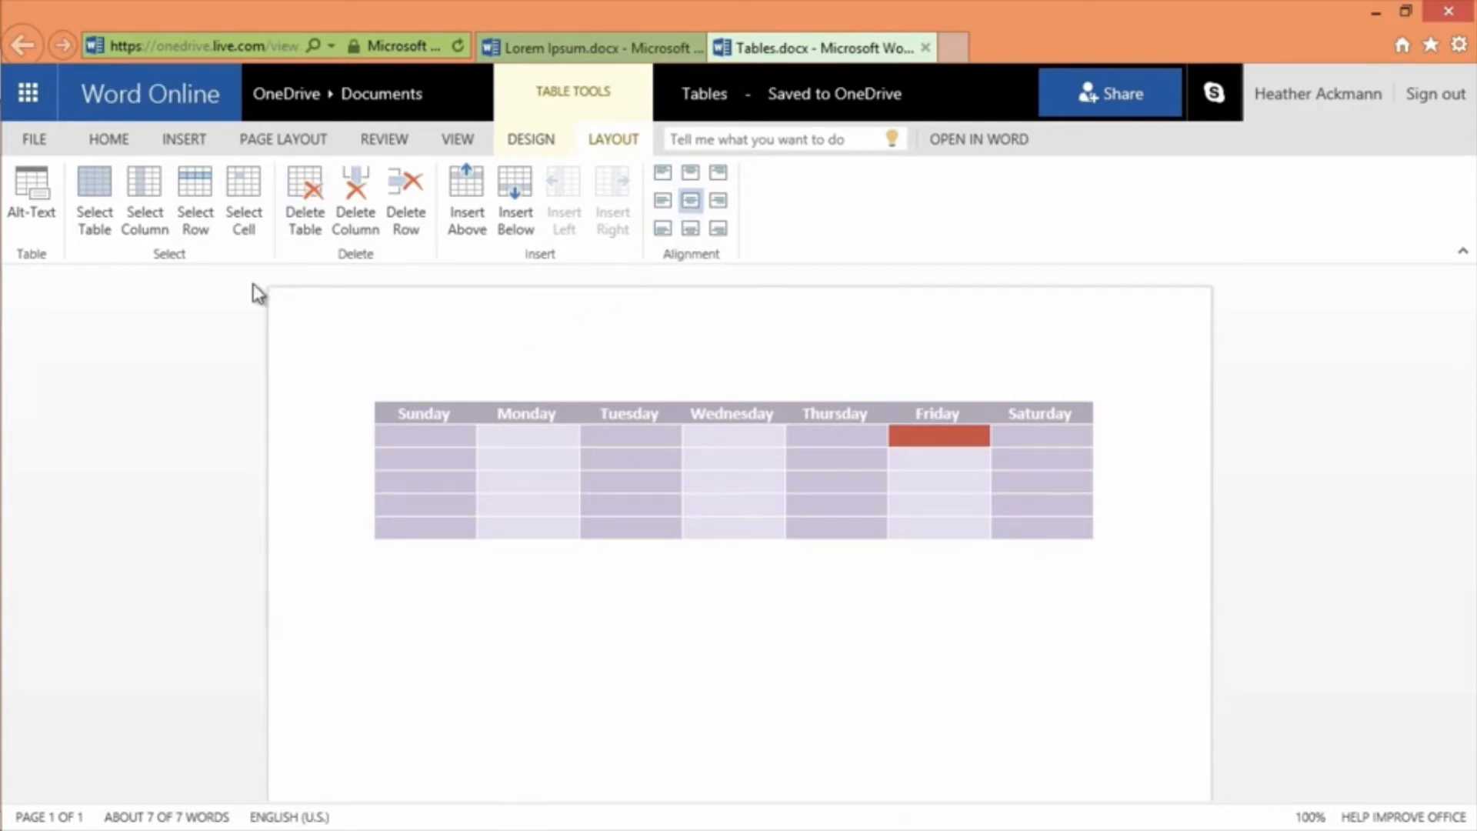
Add alternative text to the table with the title "Blank Calendar" and the description "Use this calendar as a template.".
left_click(40, 202)
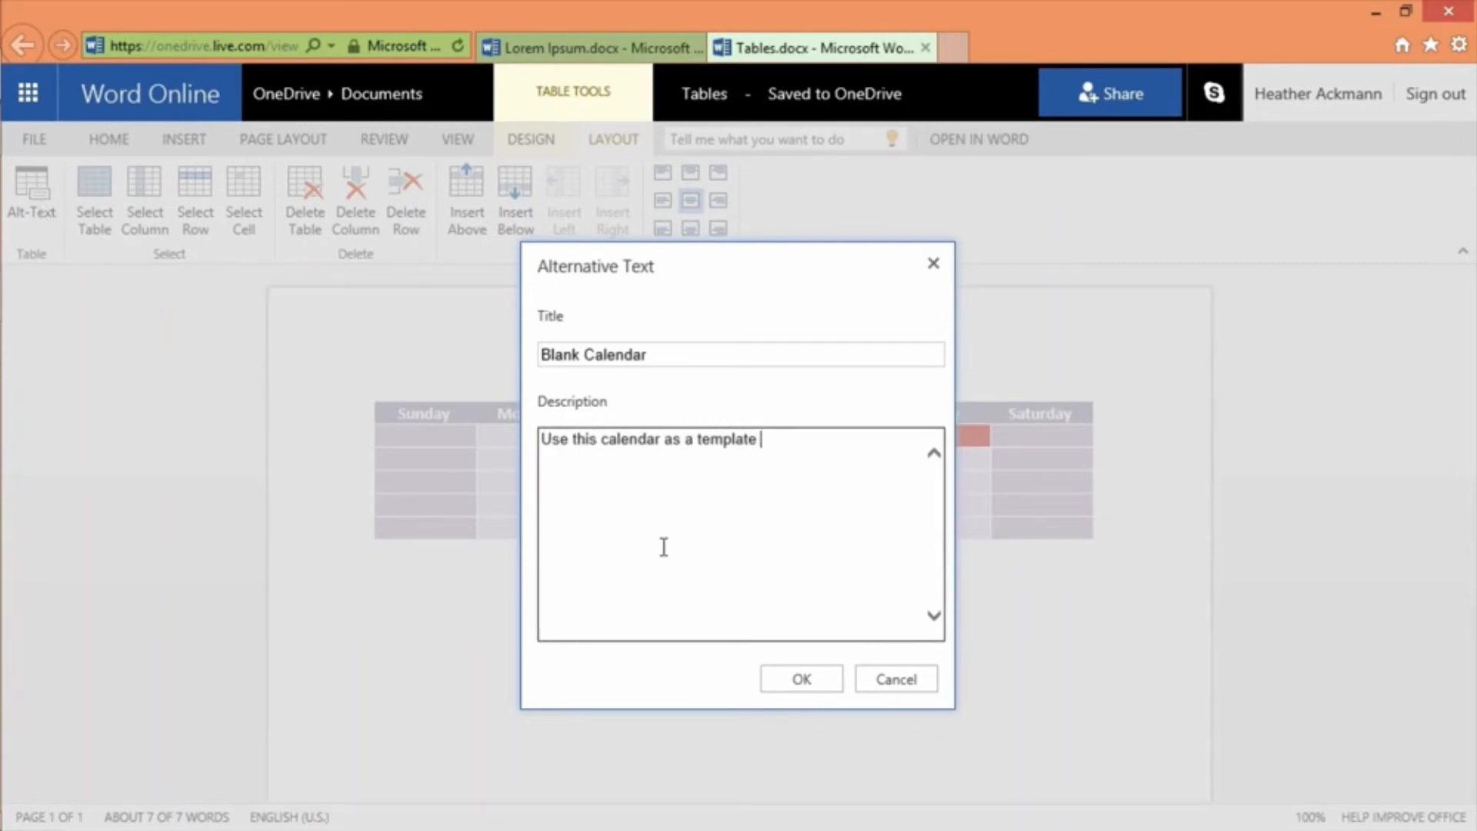
key("BackSpace")
type(".")
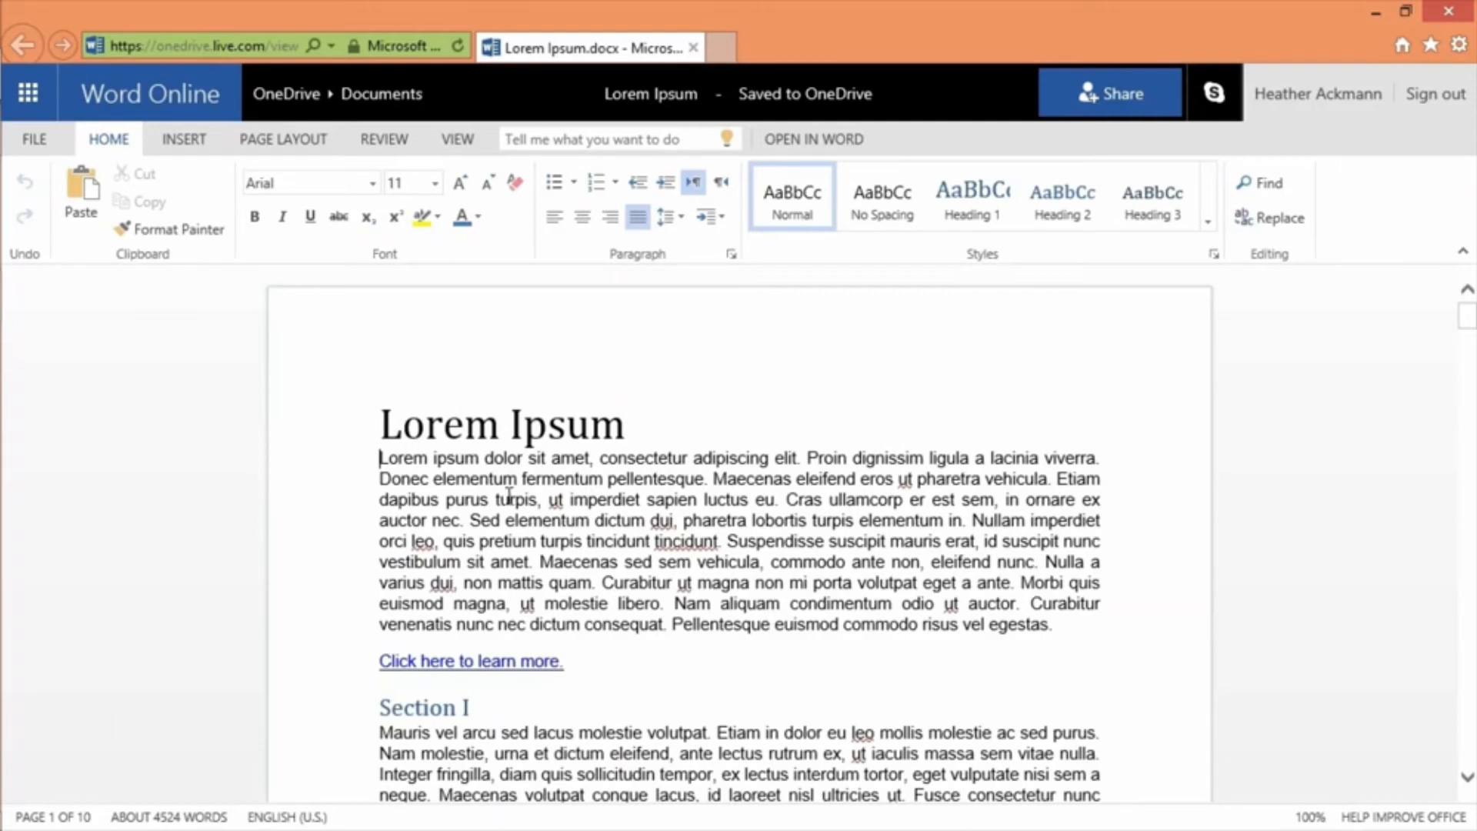
Search Bing images for "clip art" and insert the Simple Flower picture at the start of the first body paragraph.
left_click(179, 143)
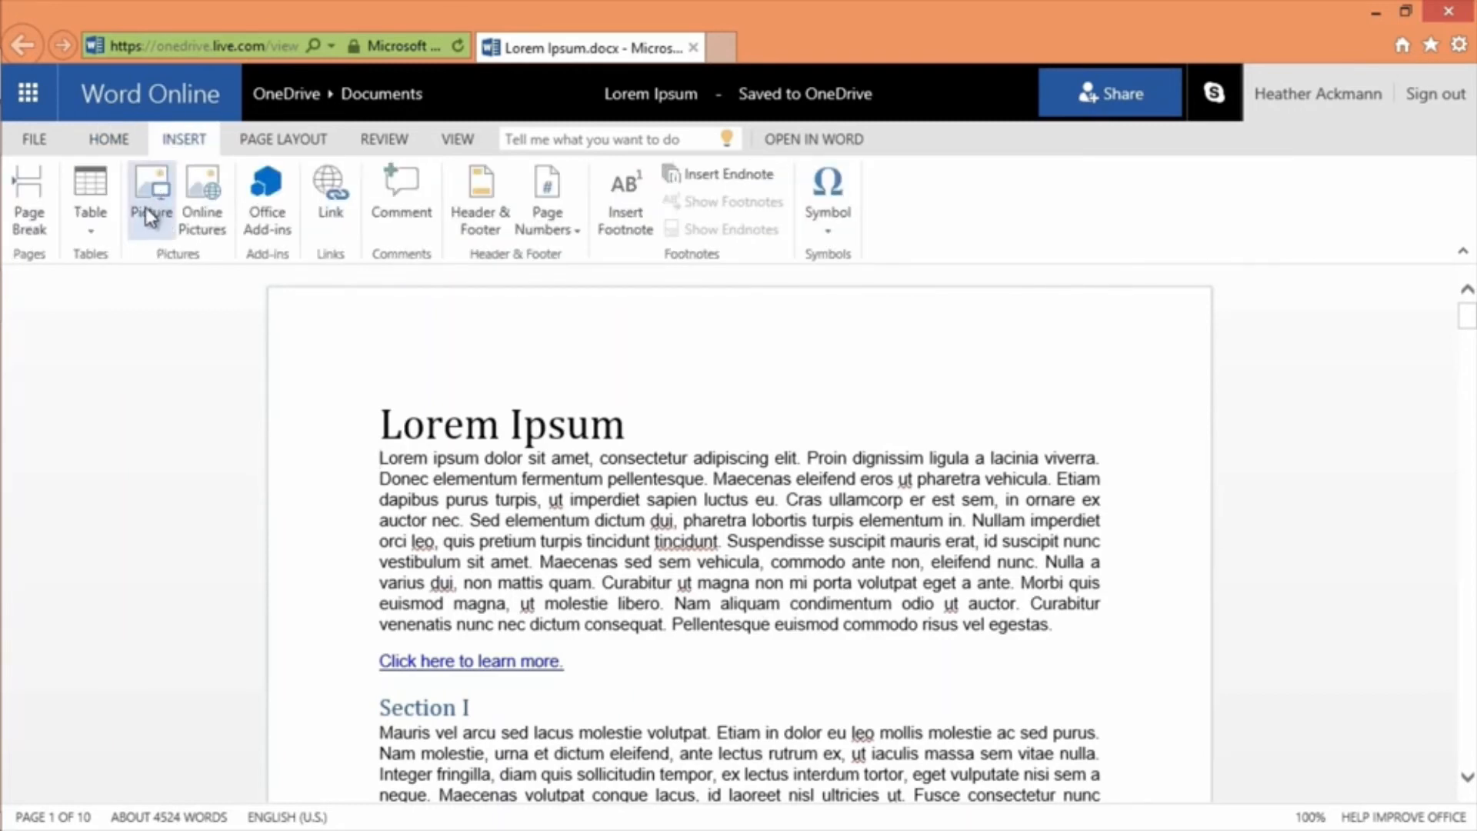
left_click(205, 228)
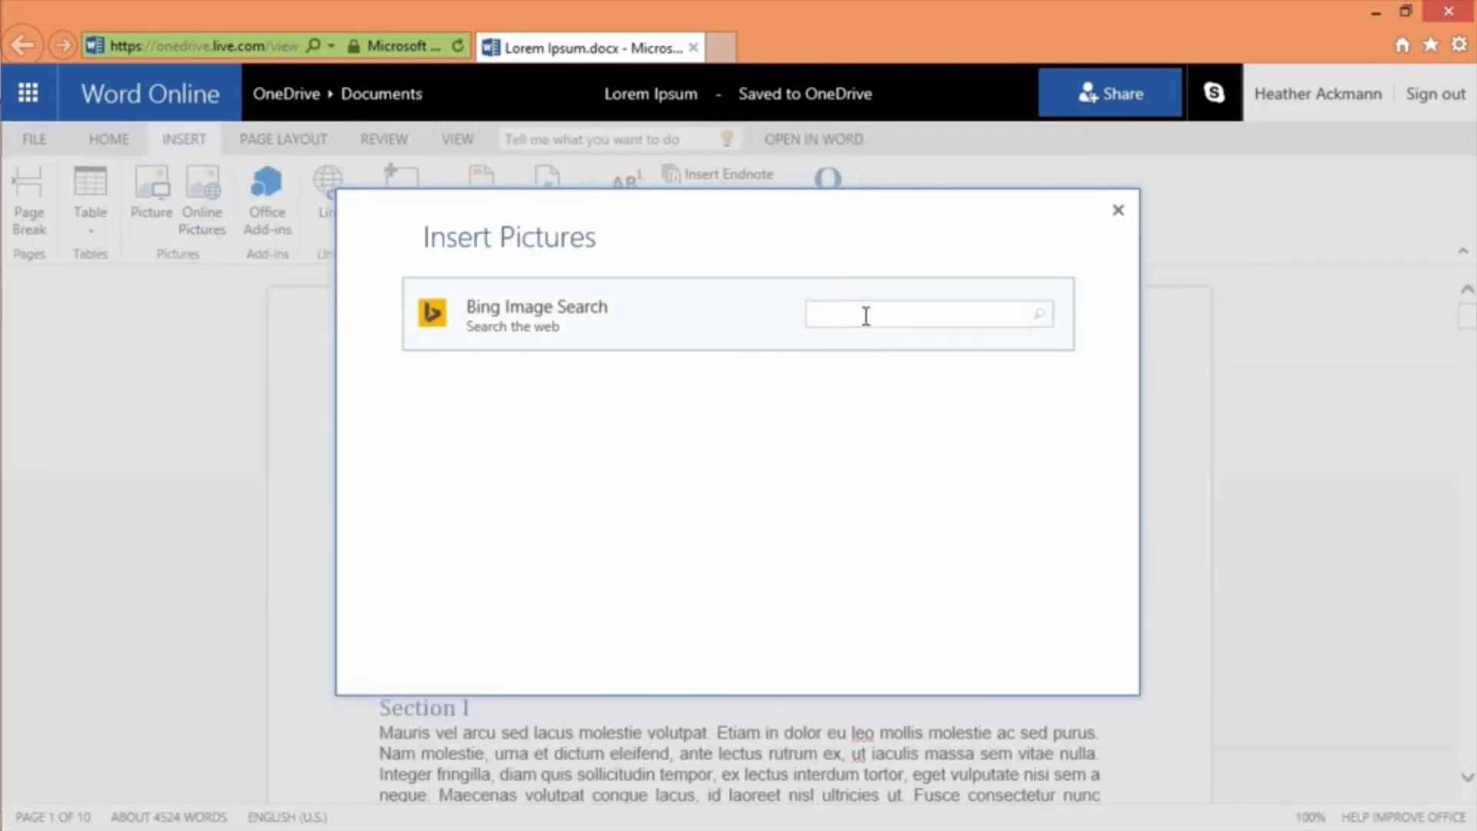
type("clip art")
key("Return")
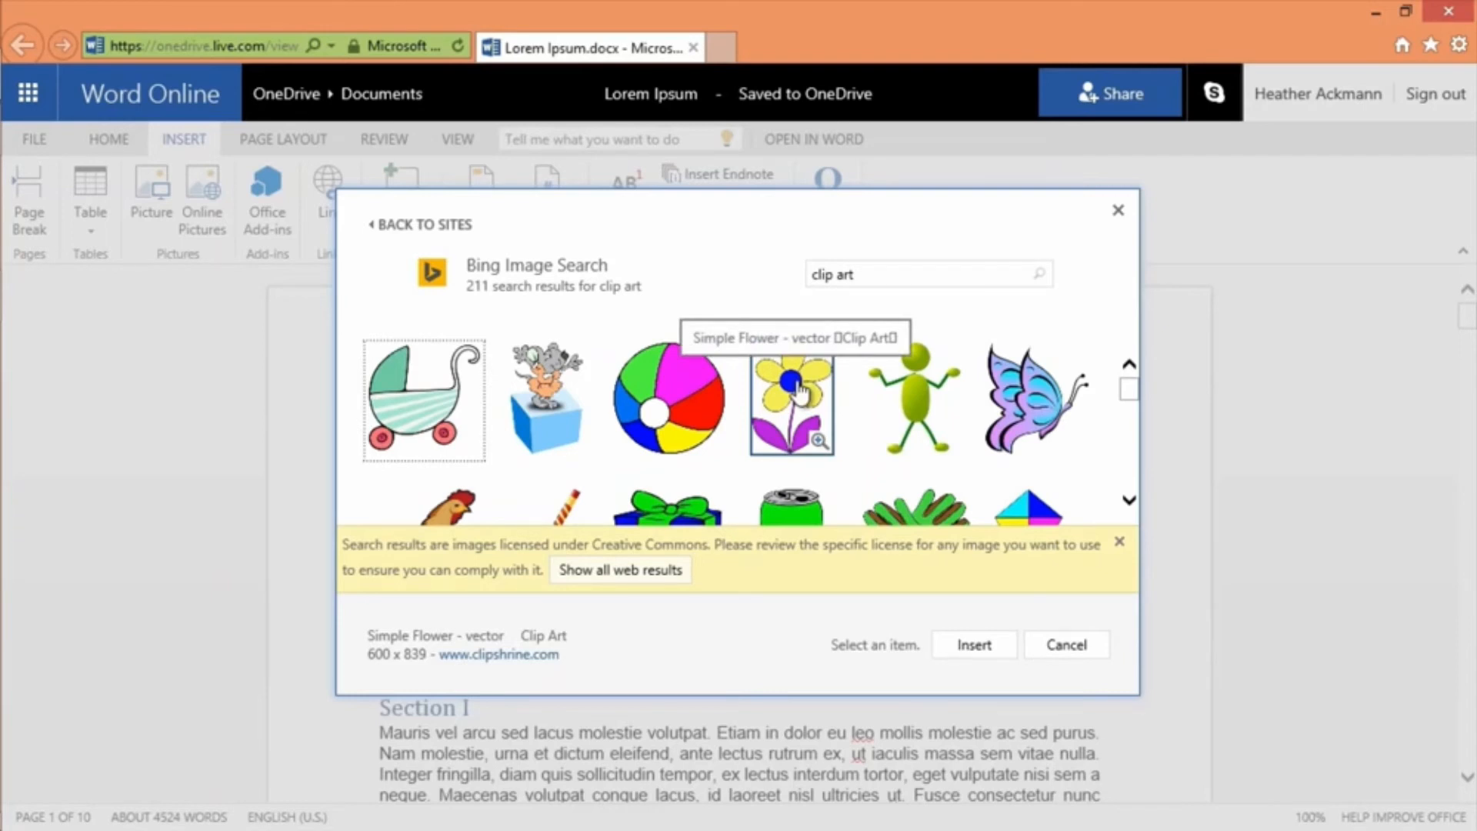
left_click(800, 392)
left_click(971, 645)
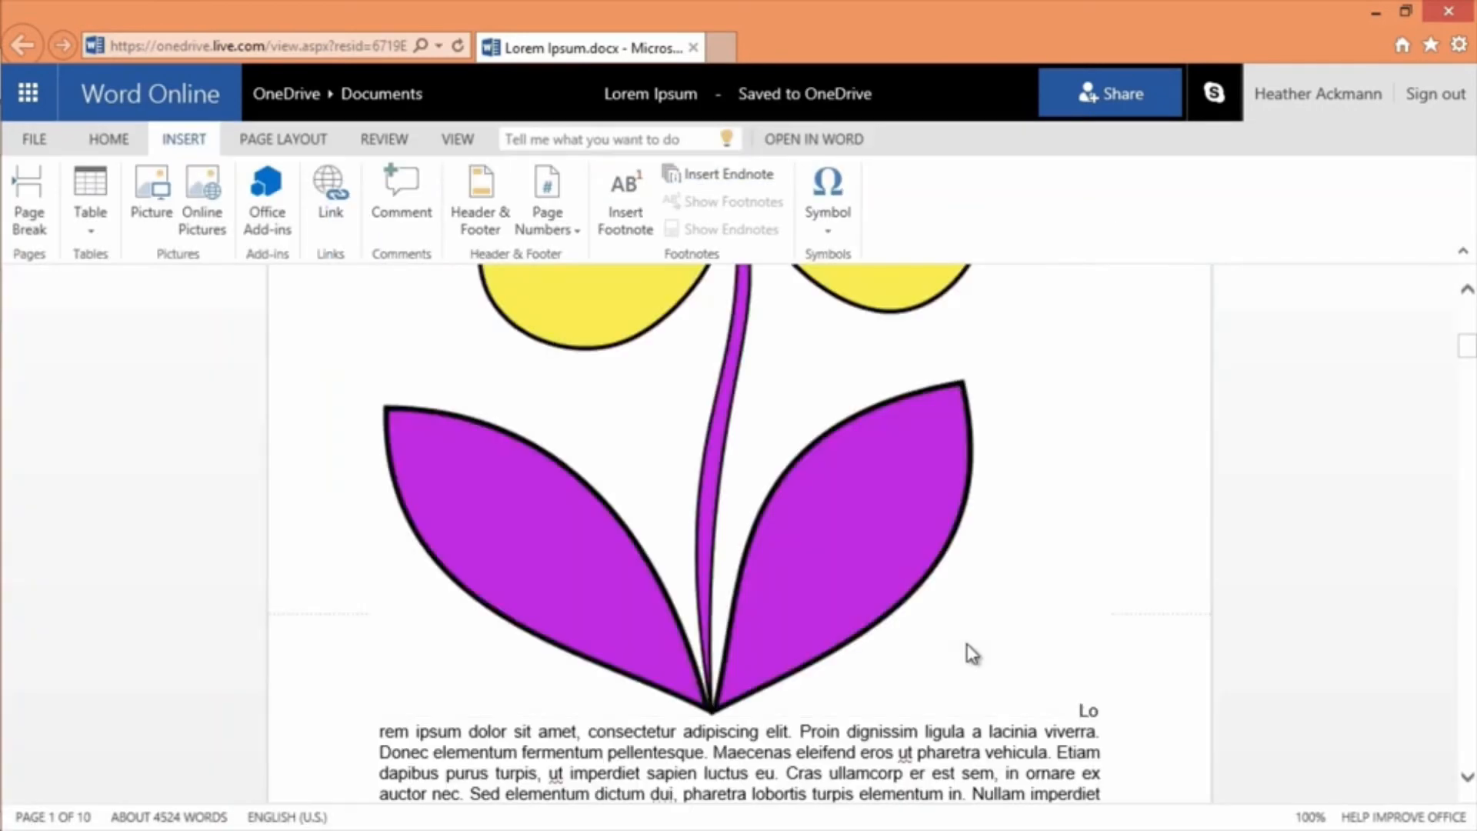
Shrink the inserted flower picture step by step to a scale of 16.68%.
left_click(873, 560)
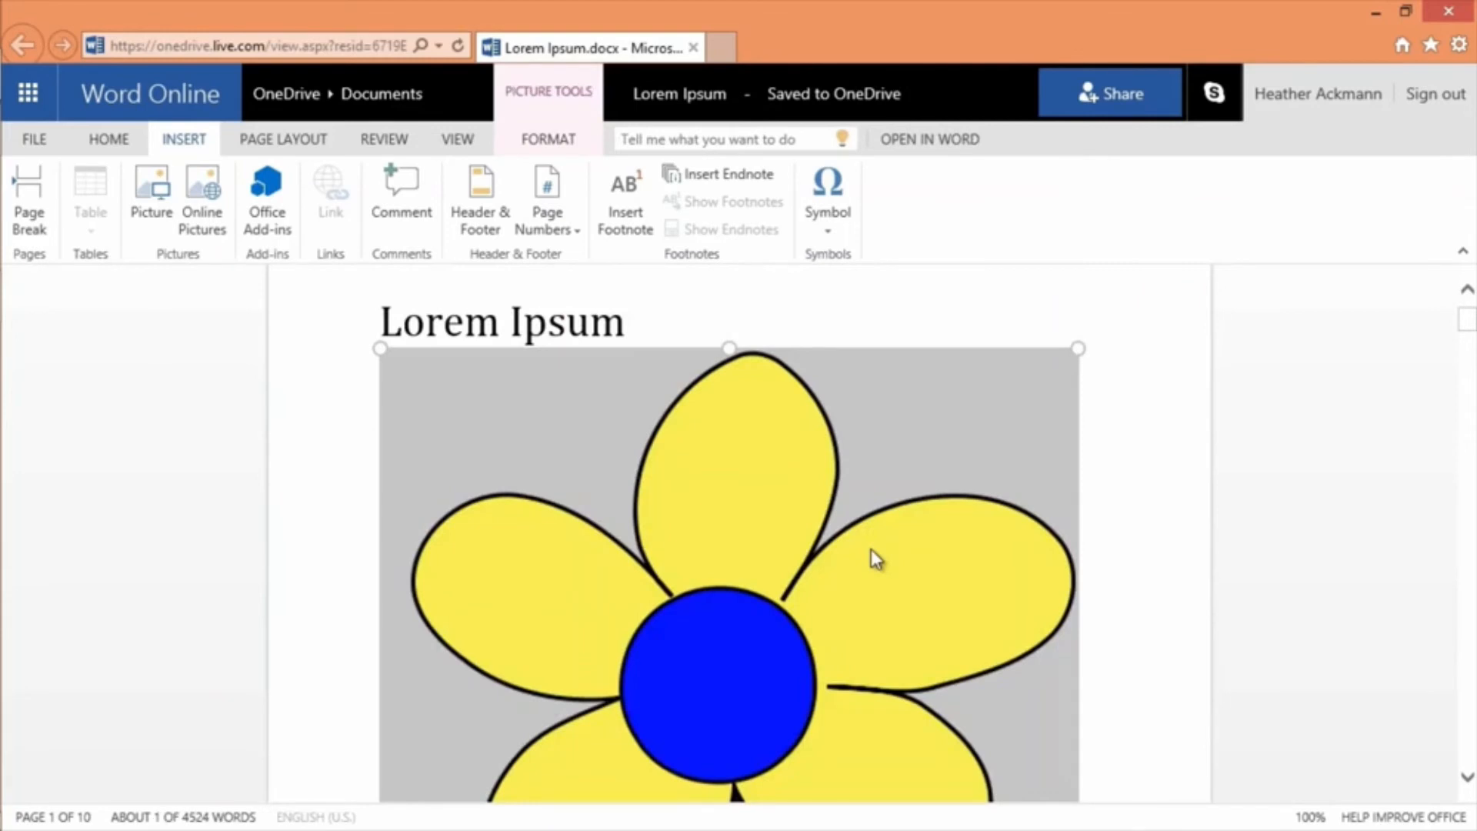
left_click(571, 141)
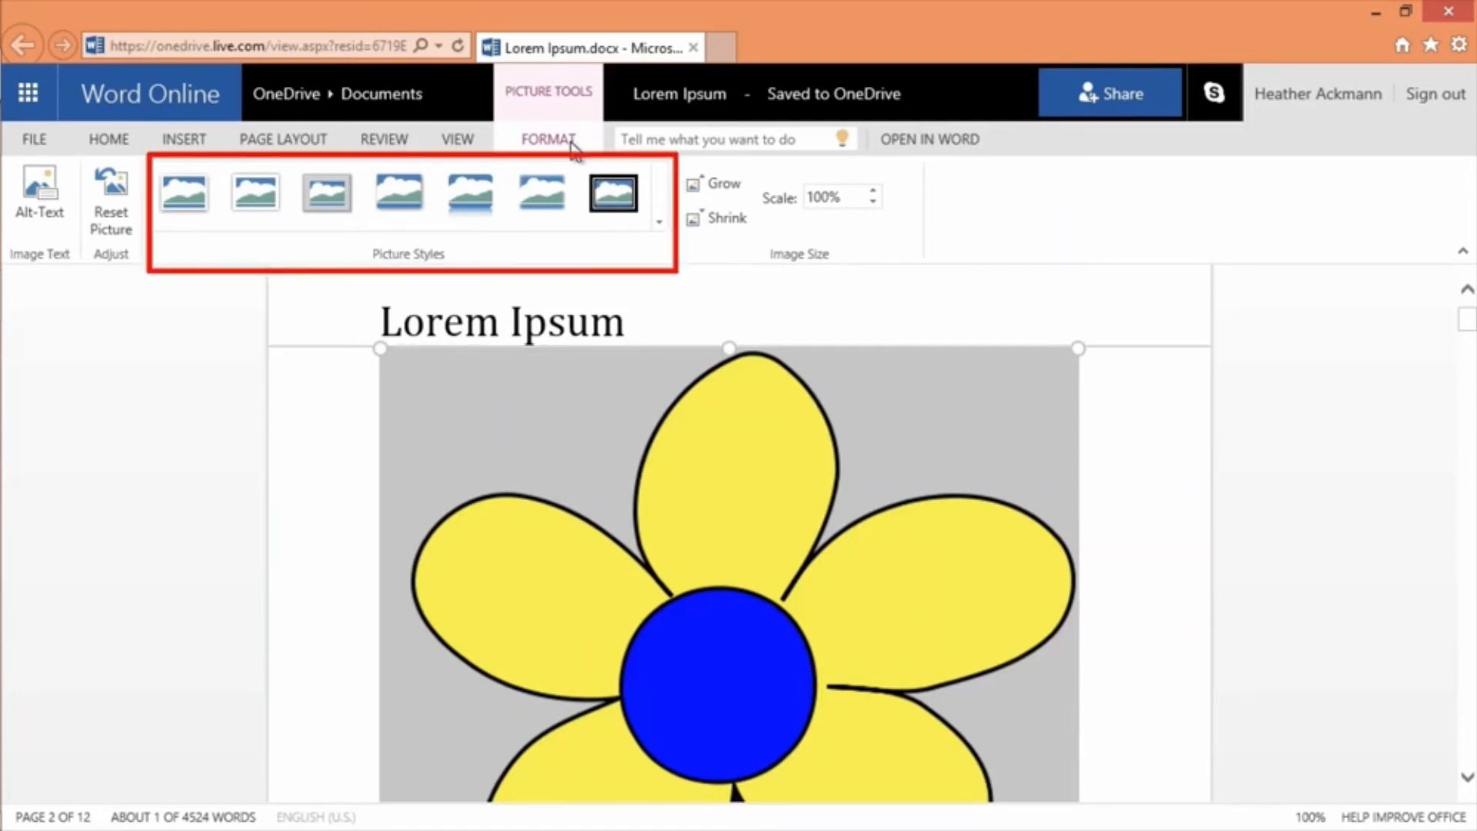
double_click(743, 220)
triple_click(743, 219)
triple_click(742, 219)
double_click(742, 219)
left_click(744, 221)
scroll(741, 354, "up", 5)
left_click(737, 221)
double_click(736, 221)
left_click(736, 221)
left_click(737, 221)
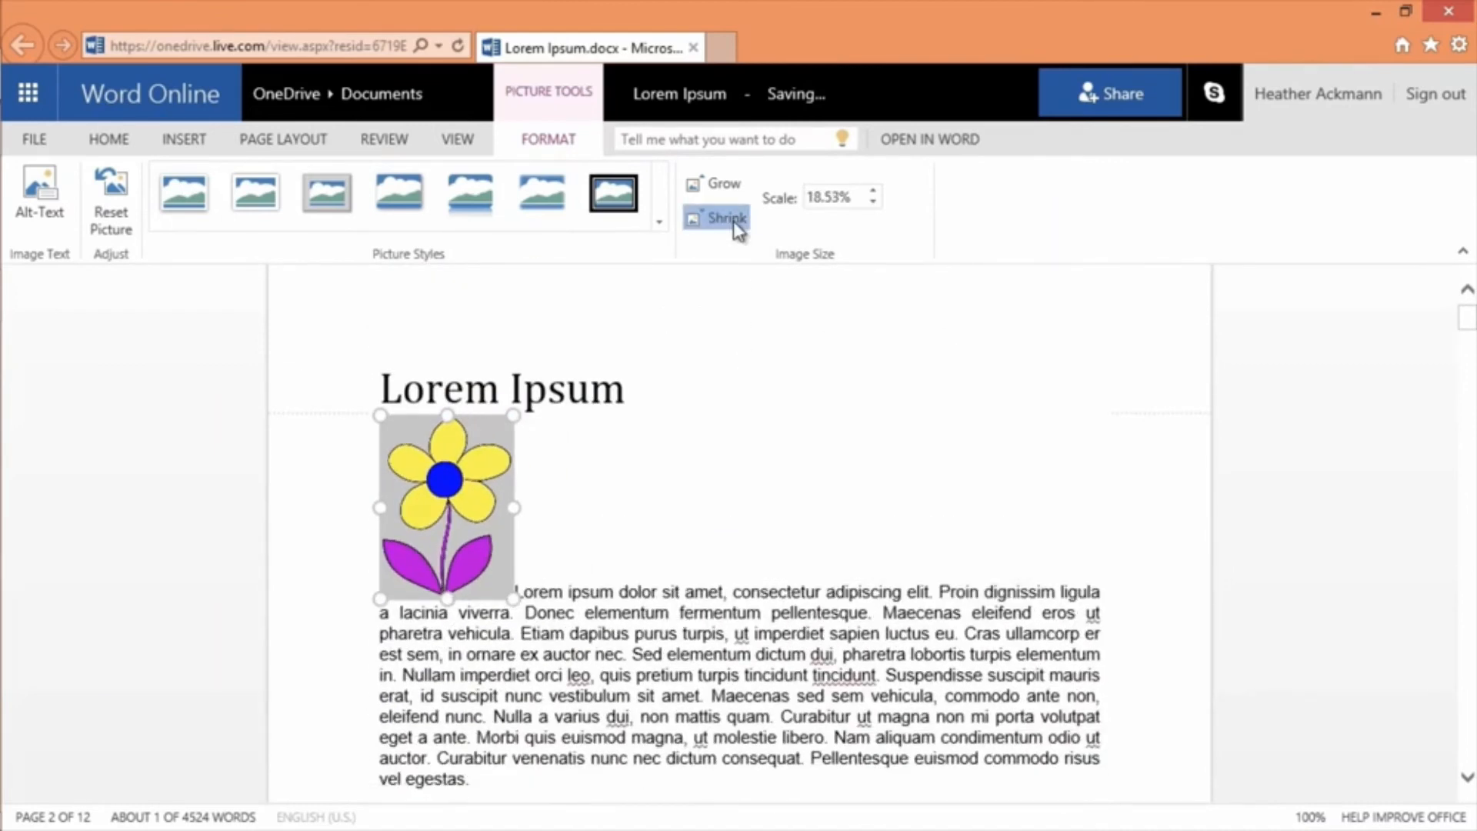
left_click(736, 223)
scroll(730, 375, "up", 1)
scroll(730, 375, "down", 4)
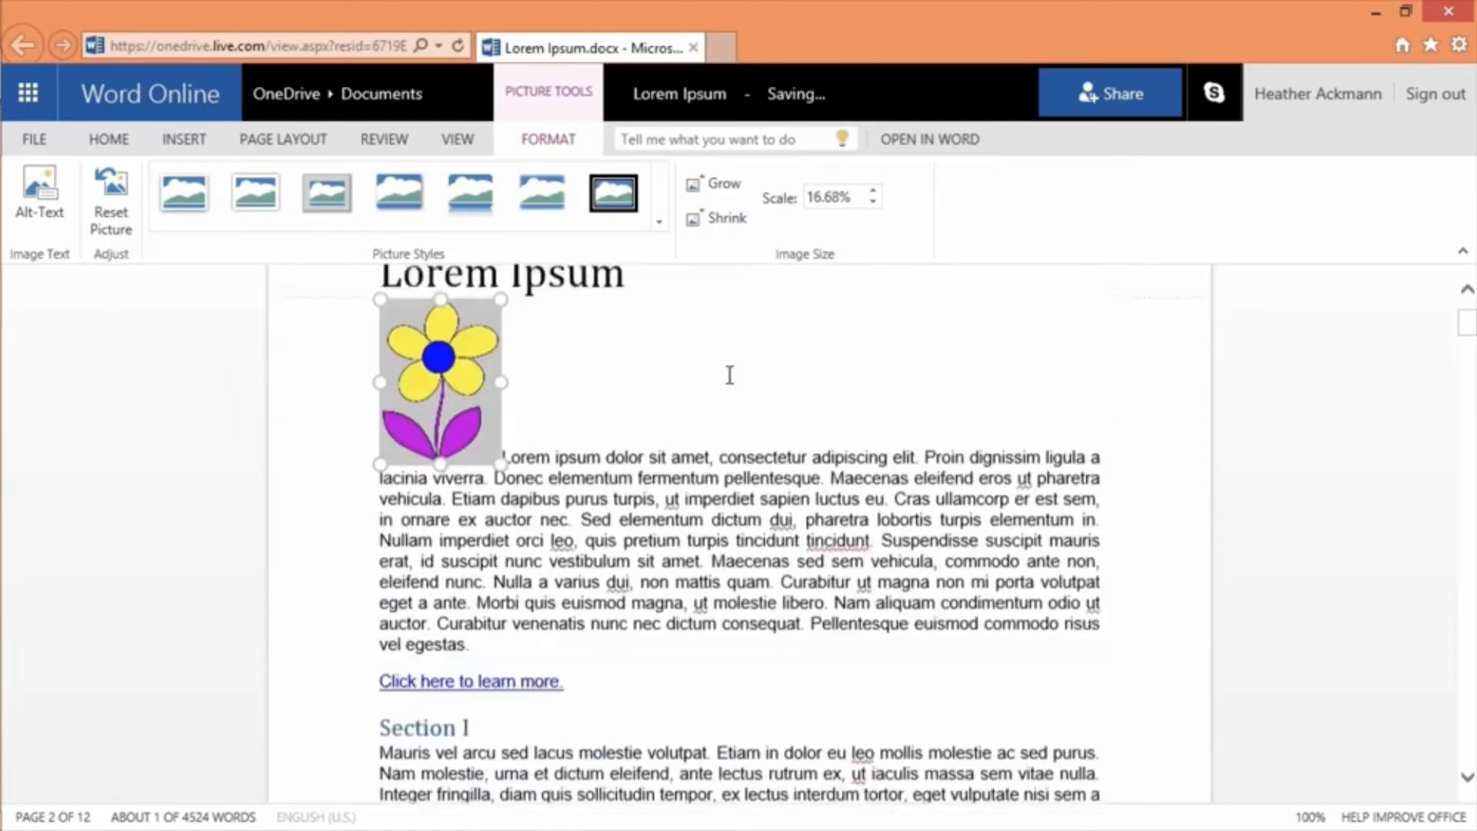
scroll(729, 375, "up", 1)
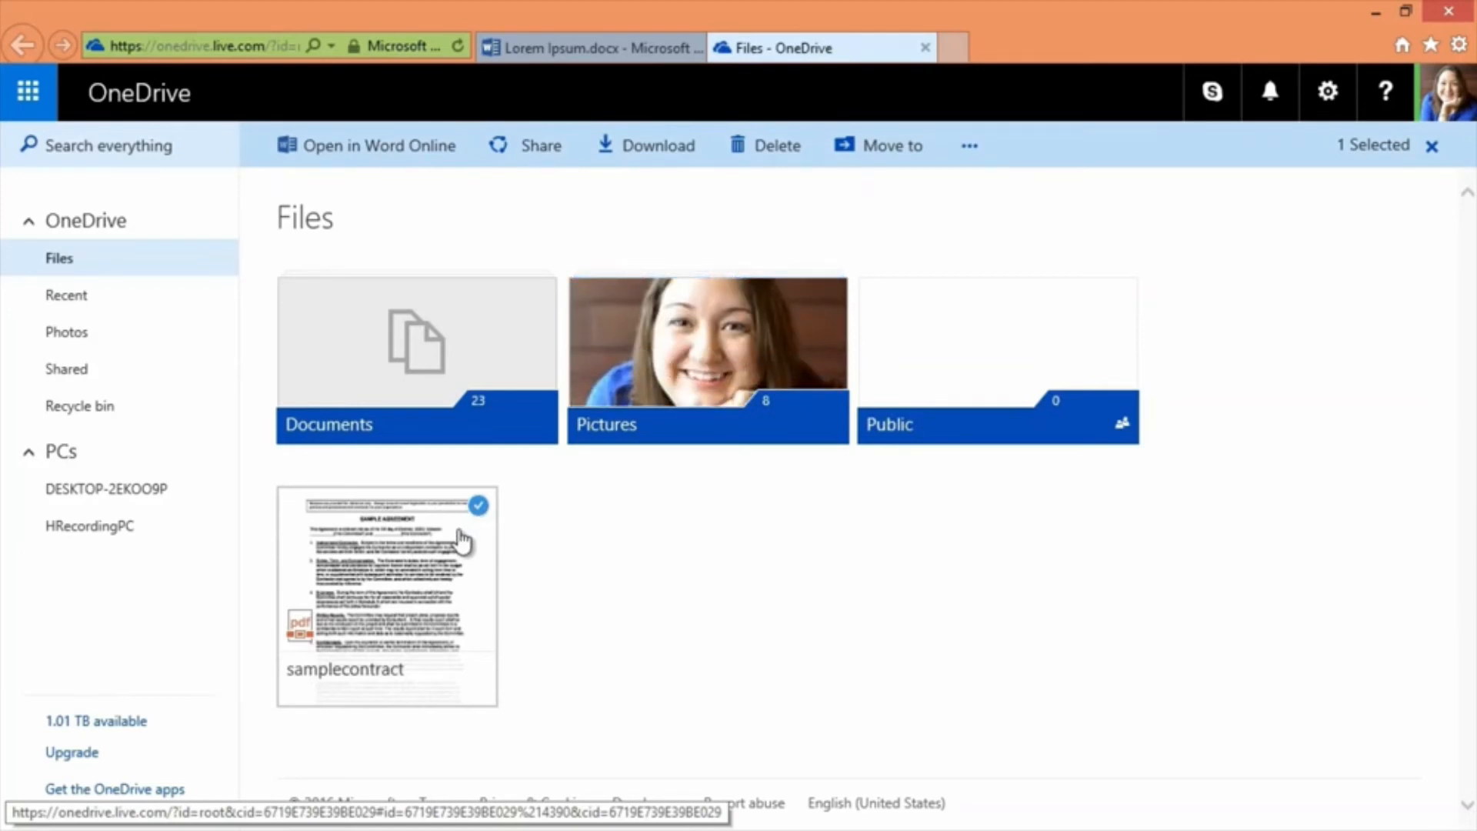
Open the samplecontract PDF from OneDrive in Word Online, convert a copy to a Word document and view it.
right_click(462, 541)
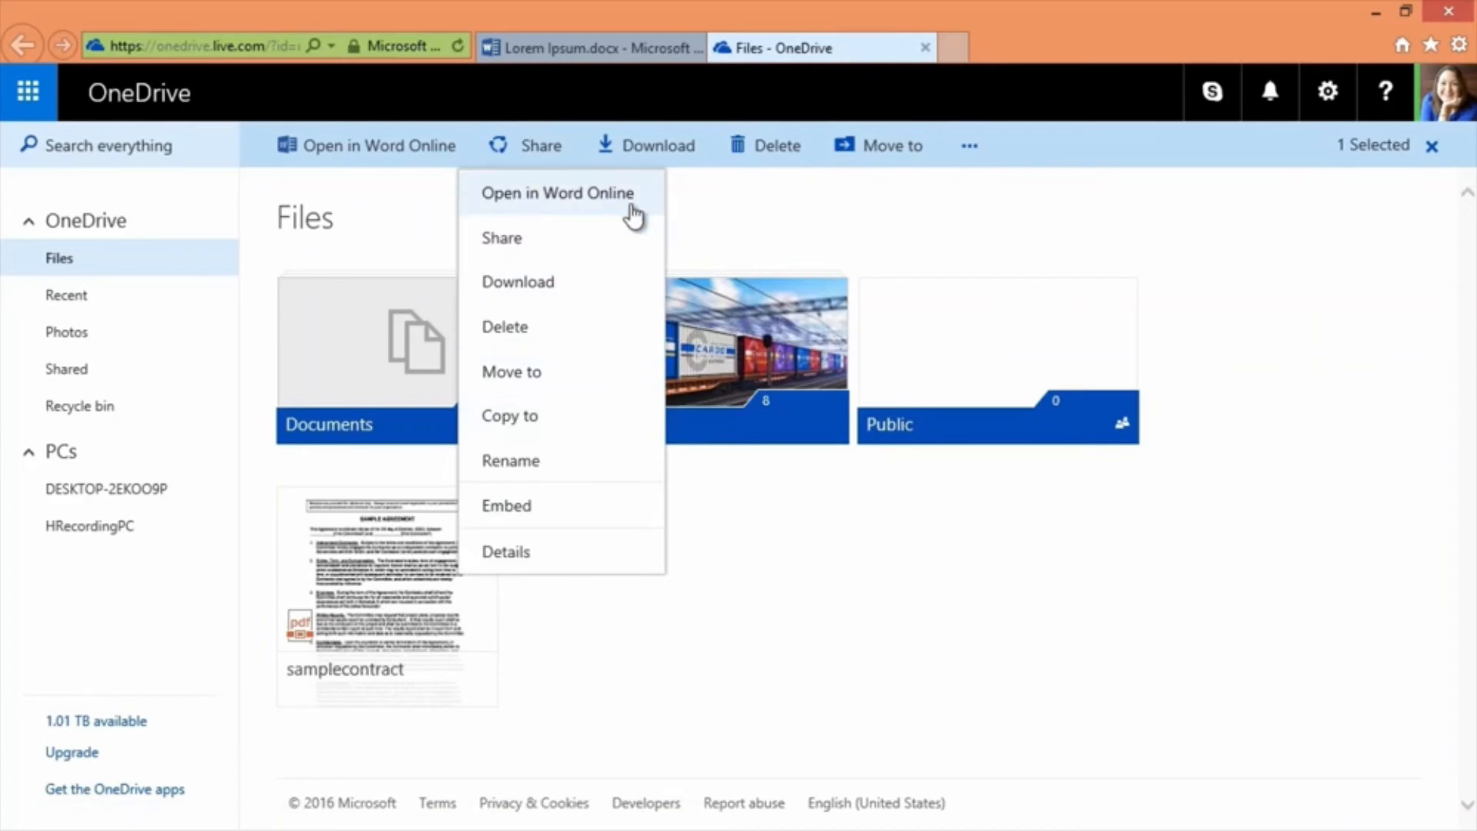
left_click(633, 217)
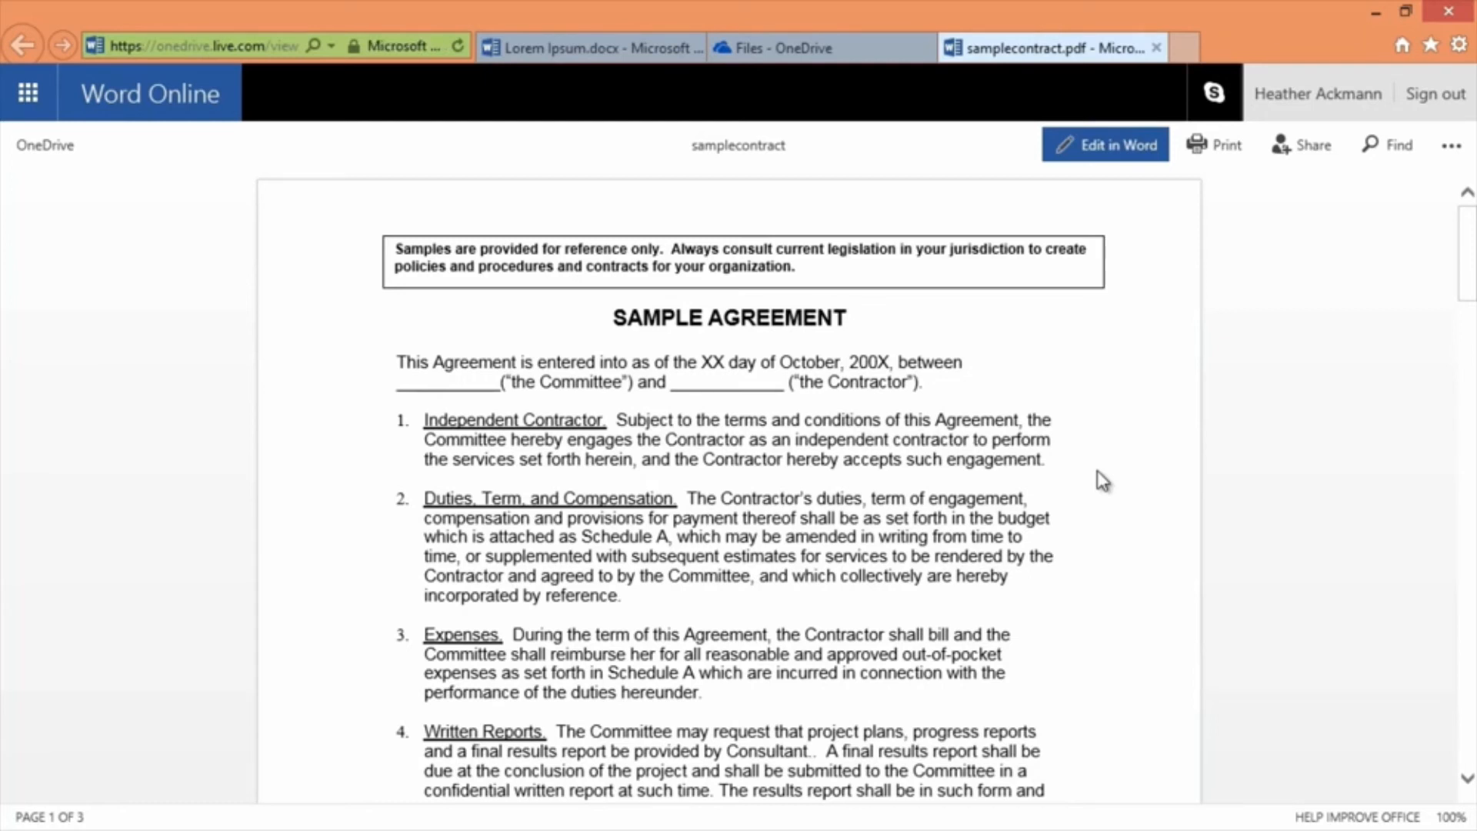
left_click(1123, 154)
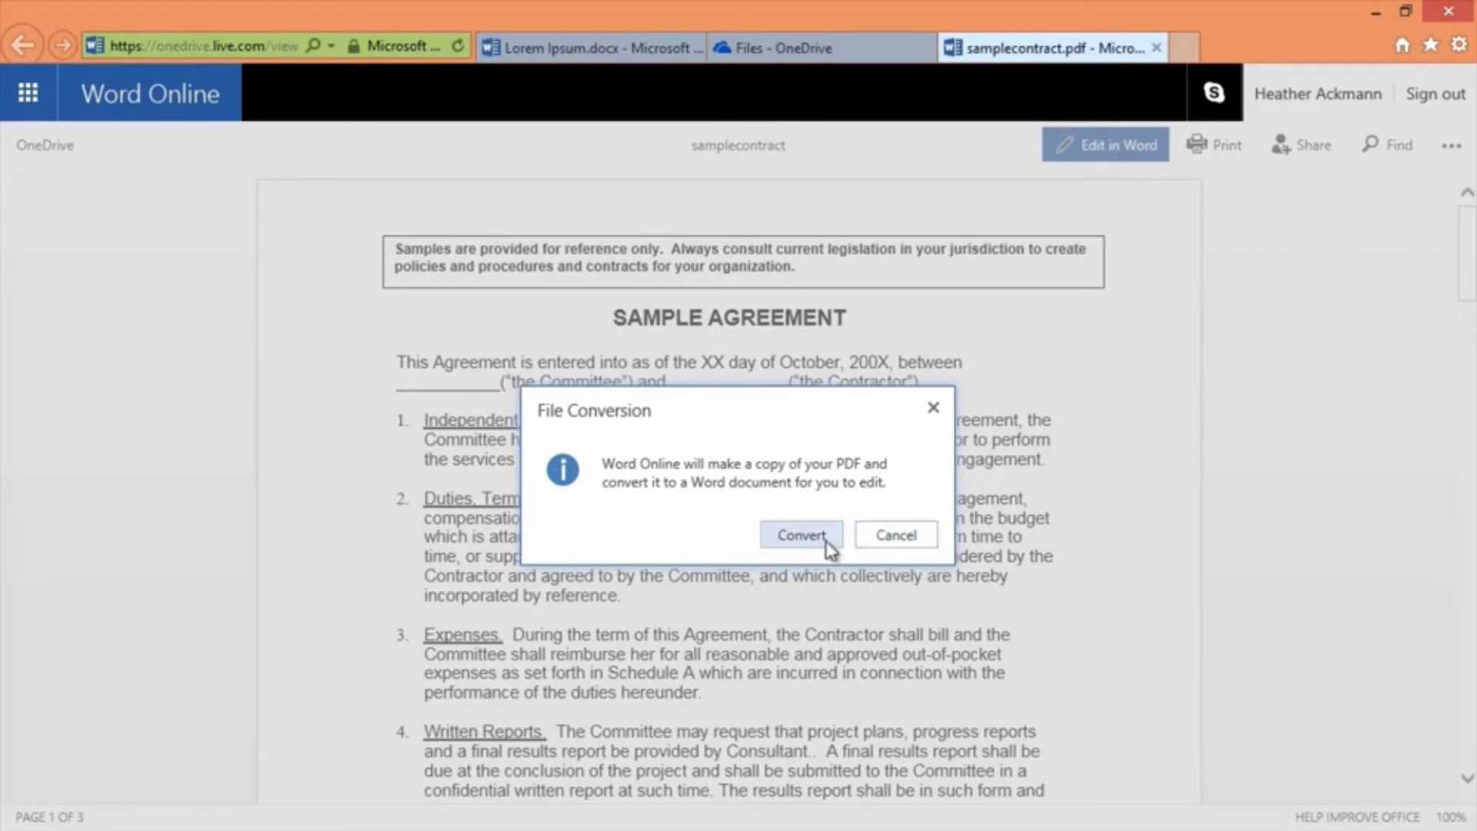
left_click(800, 535)
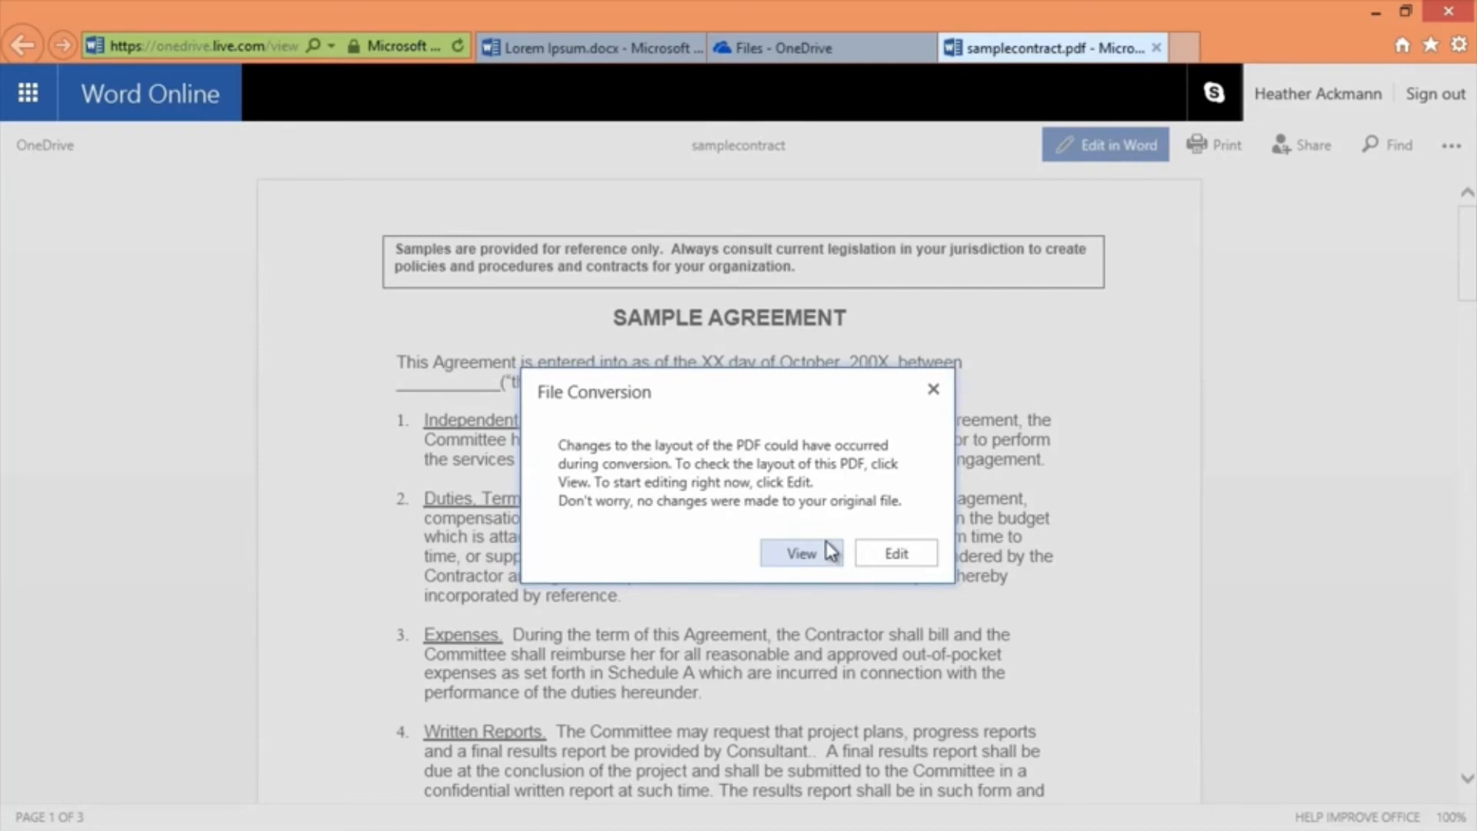
left_click(801, 553)
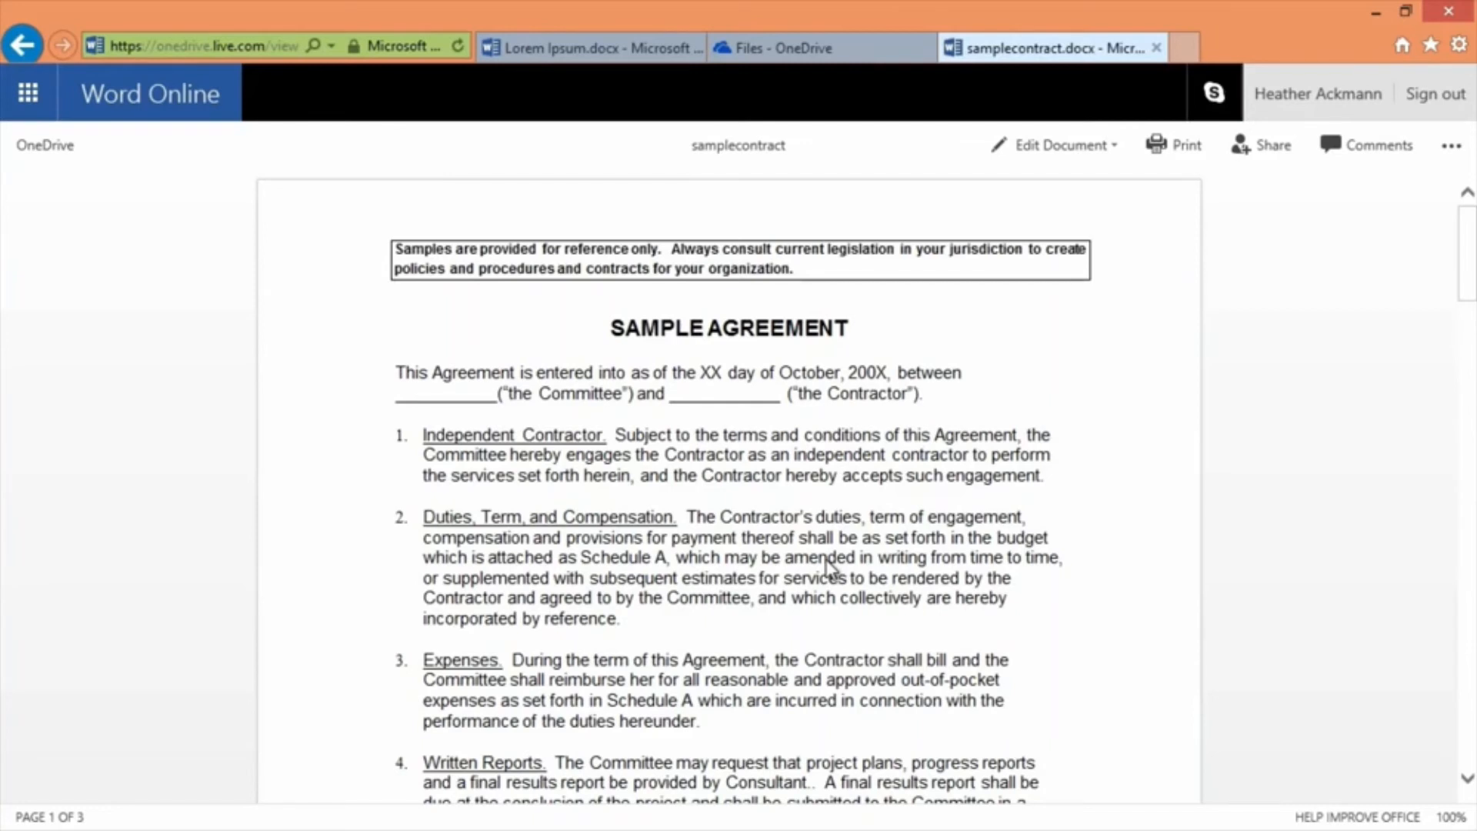
Open the converted samplecontract document for editing in Word Online and check its layout down to Schedule A.
left_click(1074, 148)
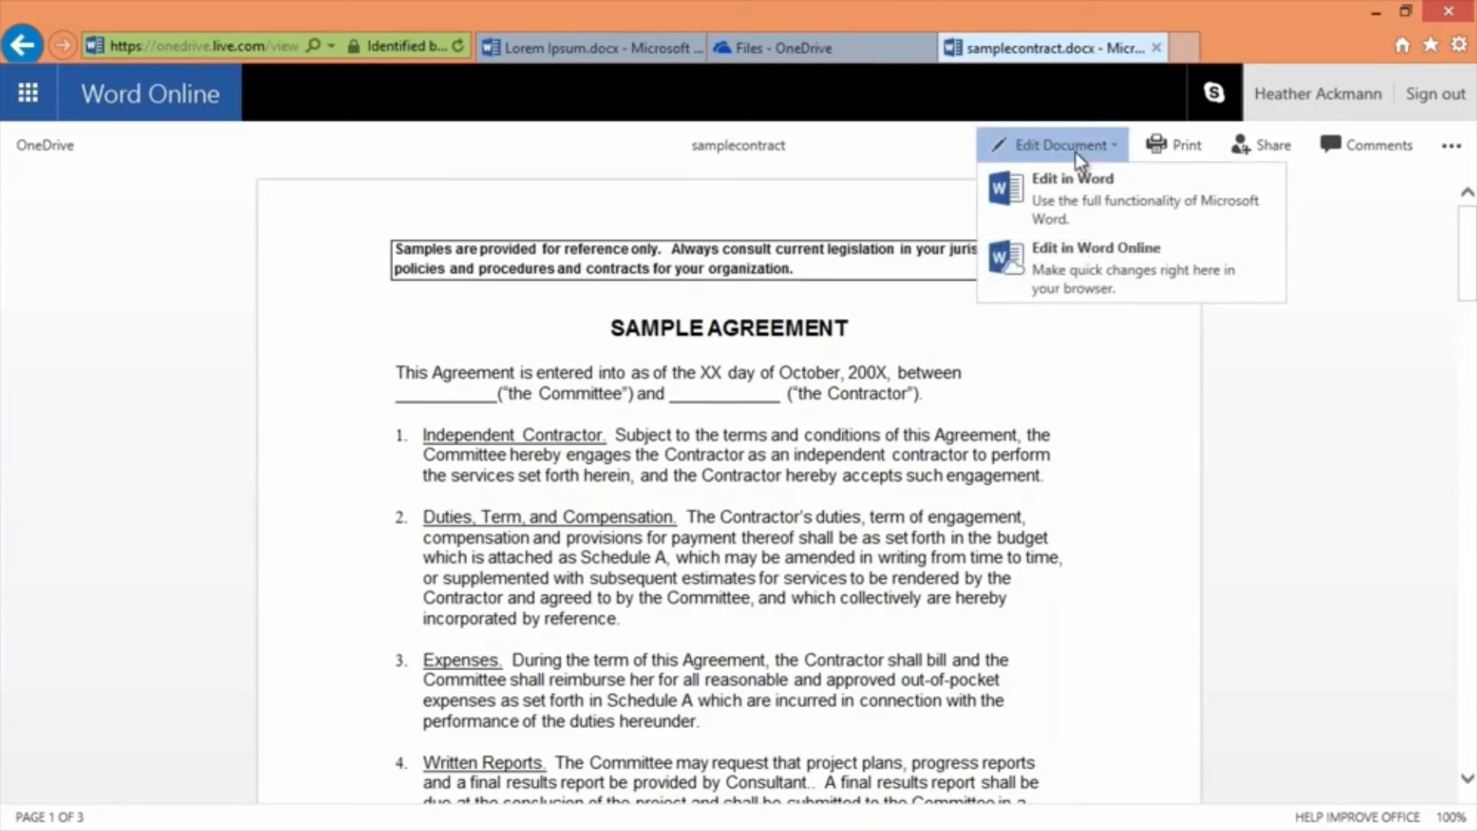
left_click(1247, 268)
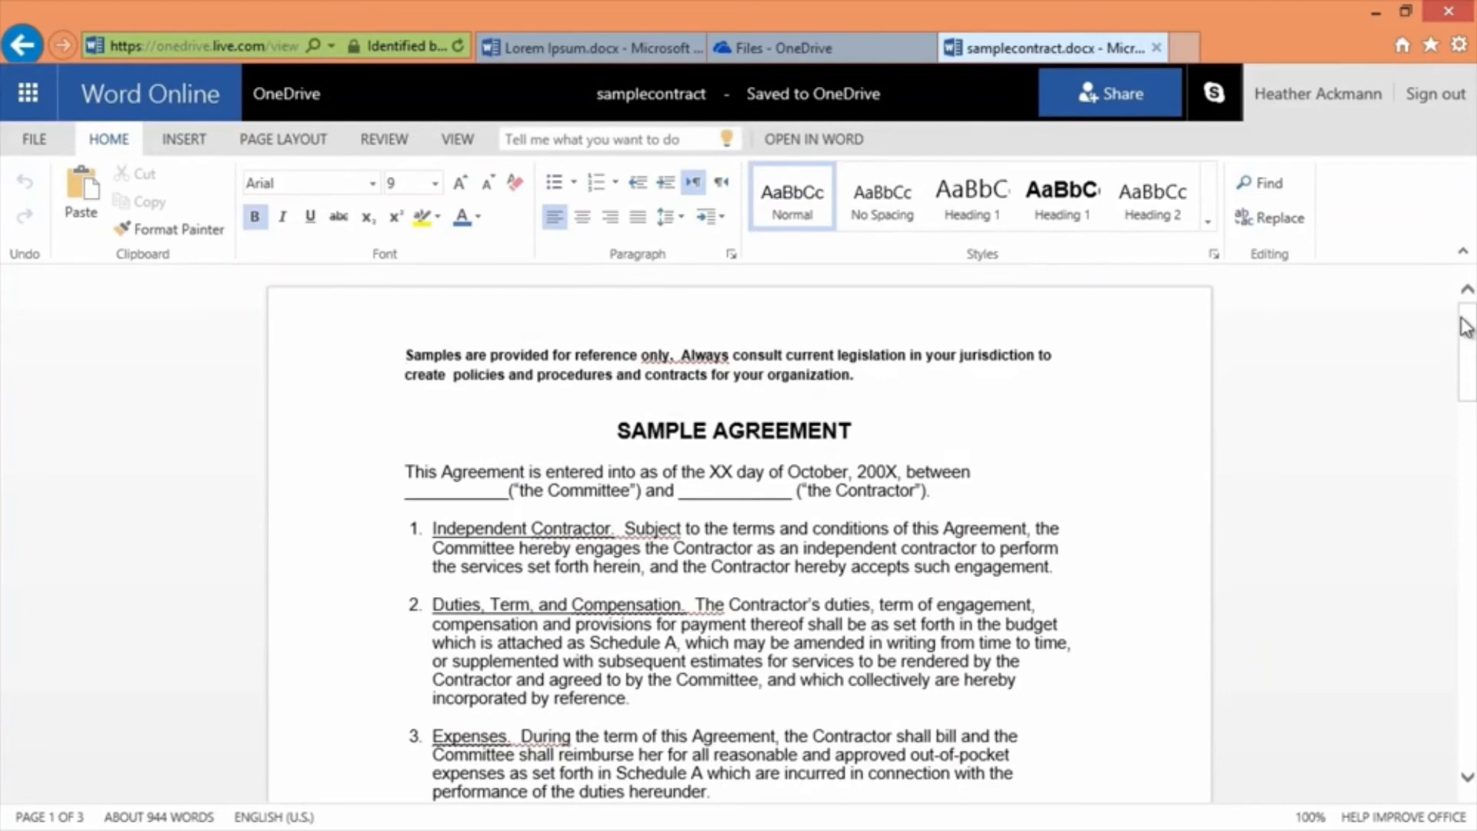
left_click_drag(1465, 331, 1469, 721)
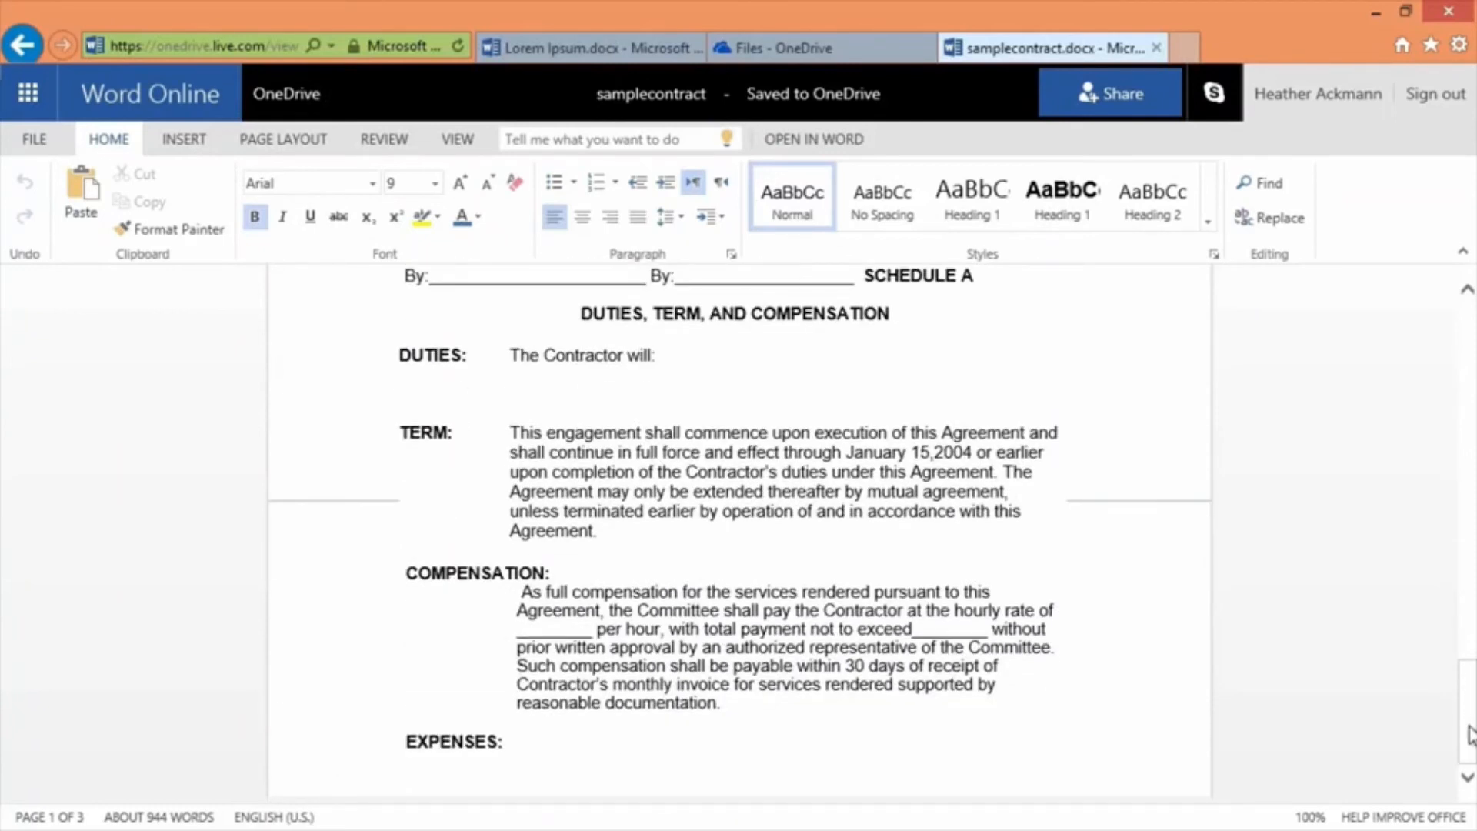
left_click(756, 492)
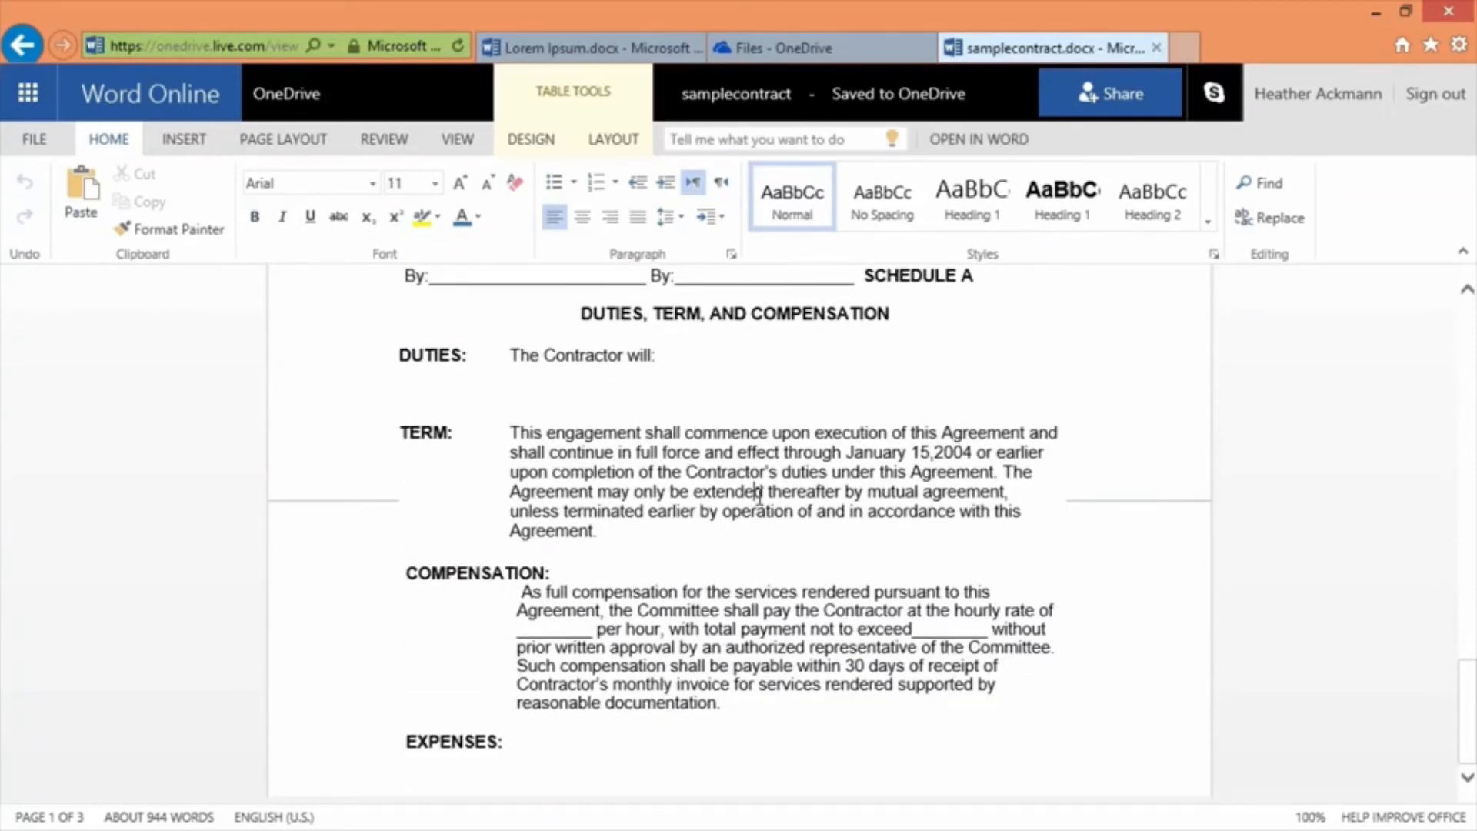
scroll(759, 496, "up", 15)
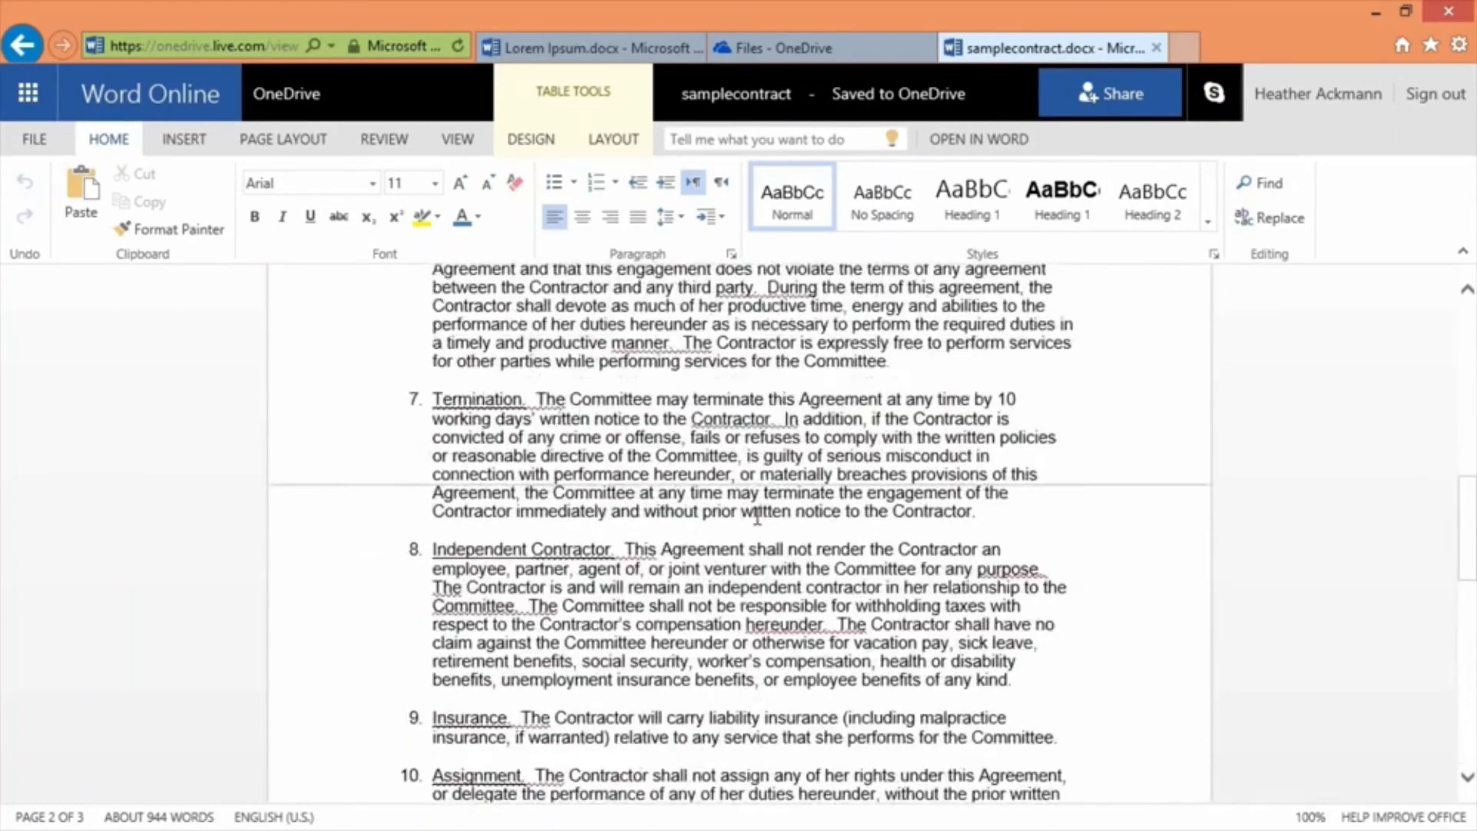
scroll(756, 514, "up", 10)
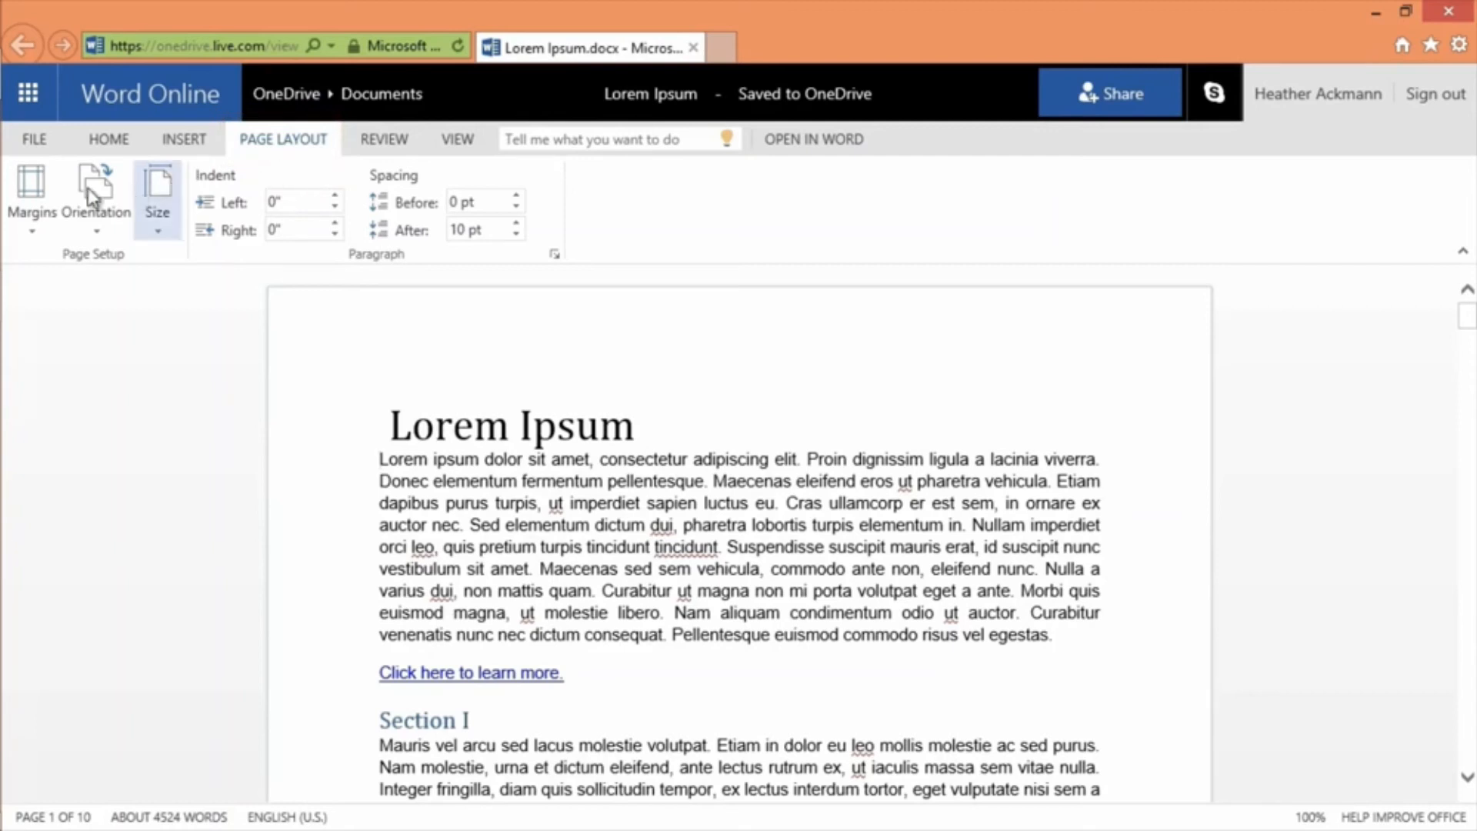
Try the Narrow, Moderate, Wide and Office 2003 Default margin presets on the Lorem Ipsum document and open the custom margin settings.
left_click(39, 217)
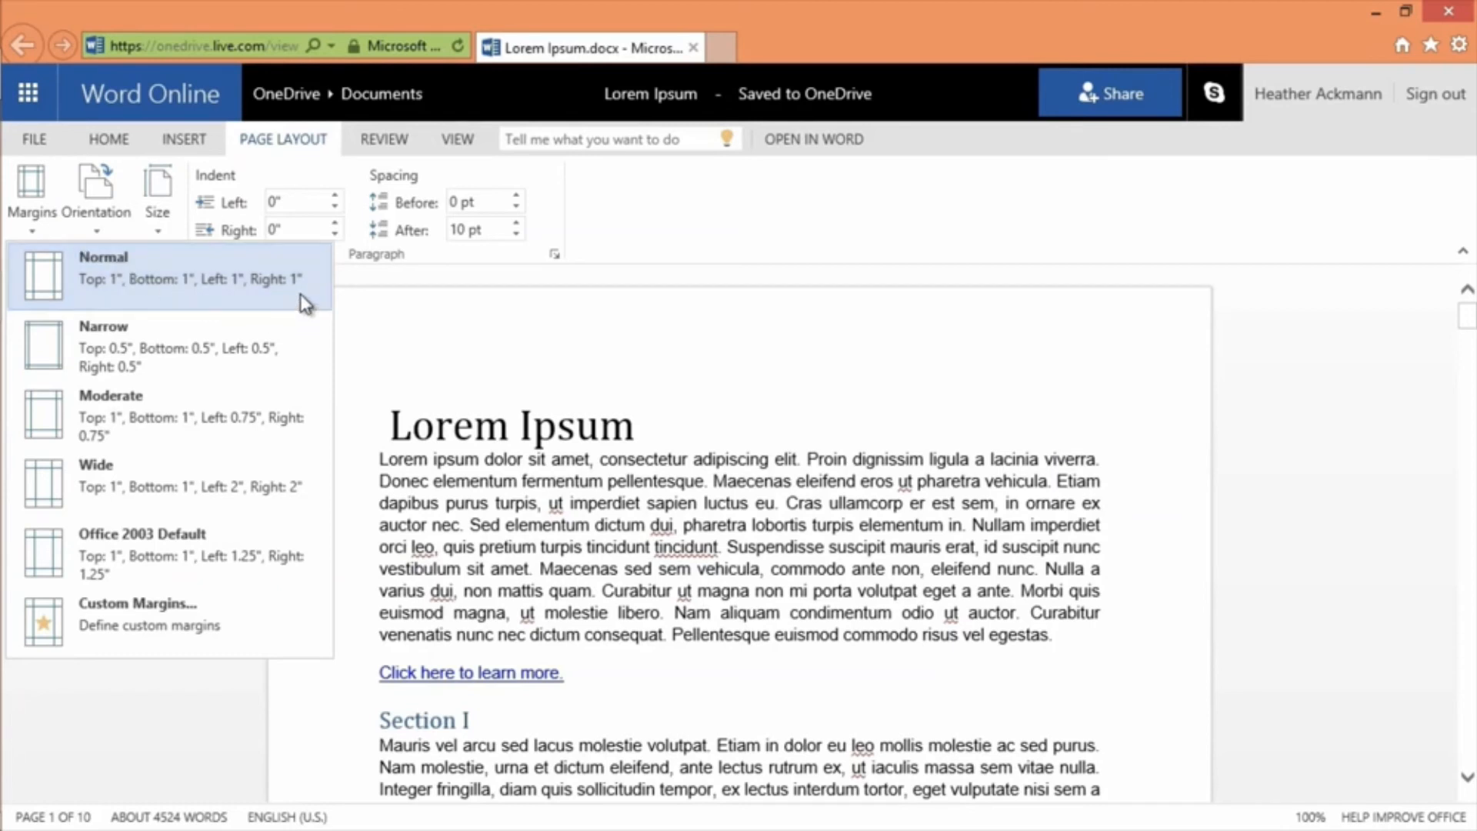
left_click(305, 348)
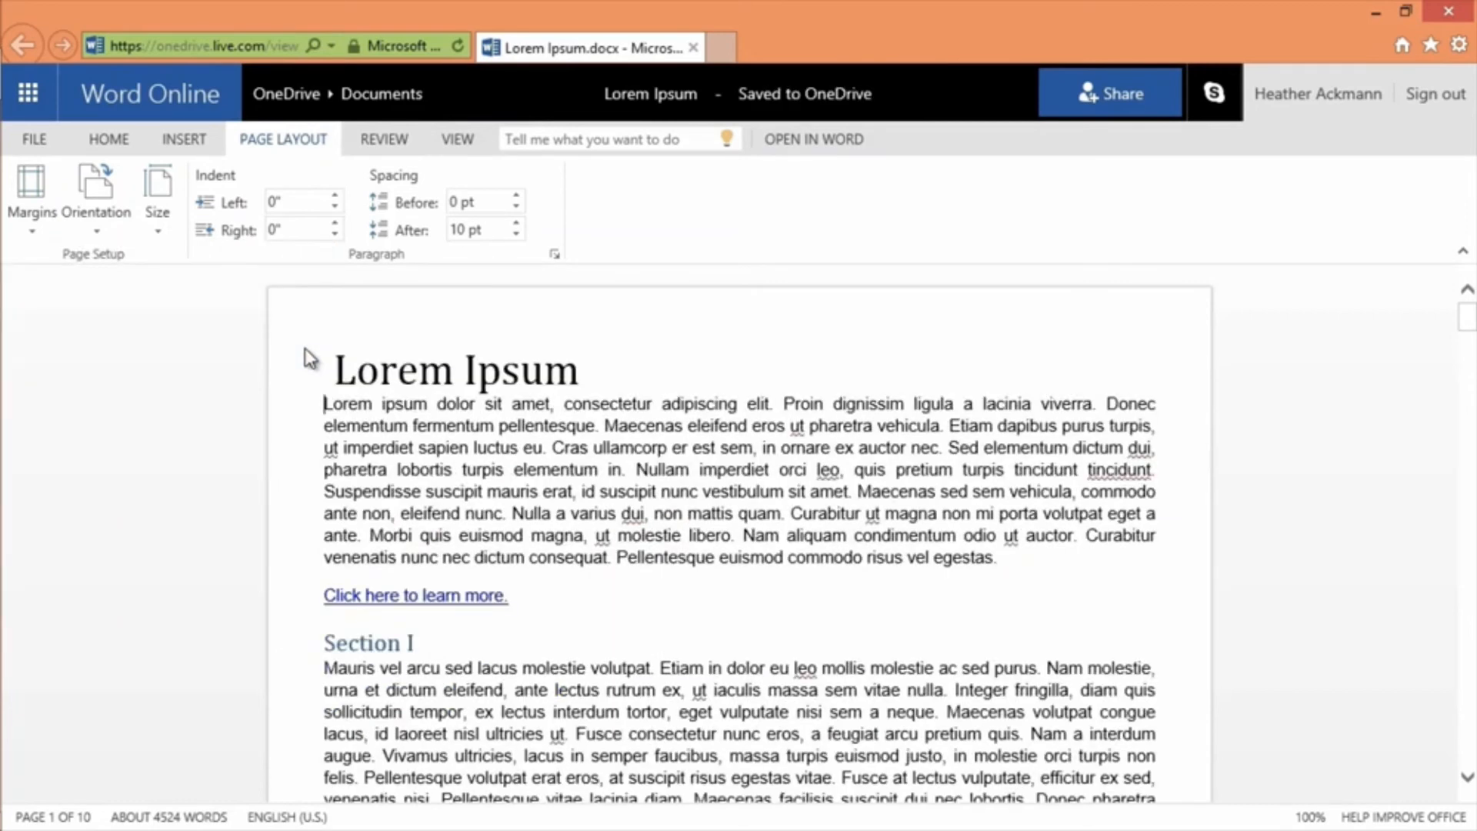
left_click(27, 209)
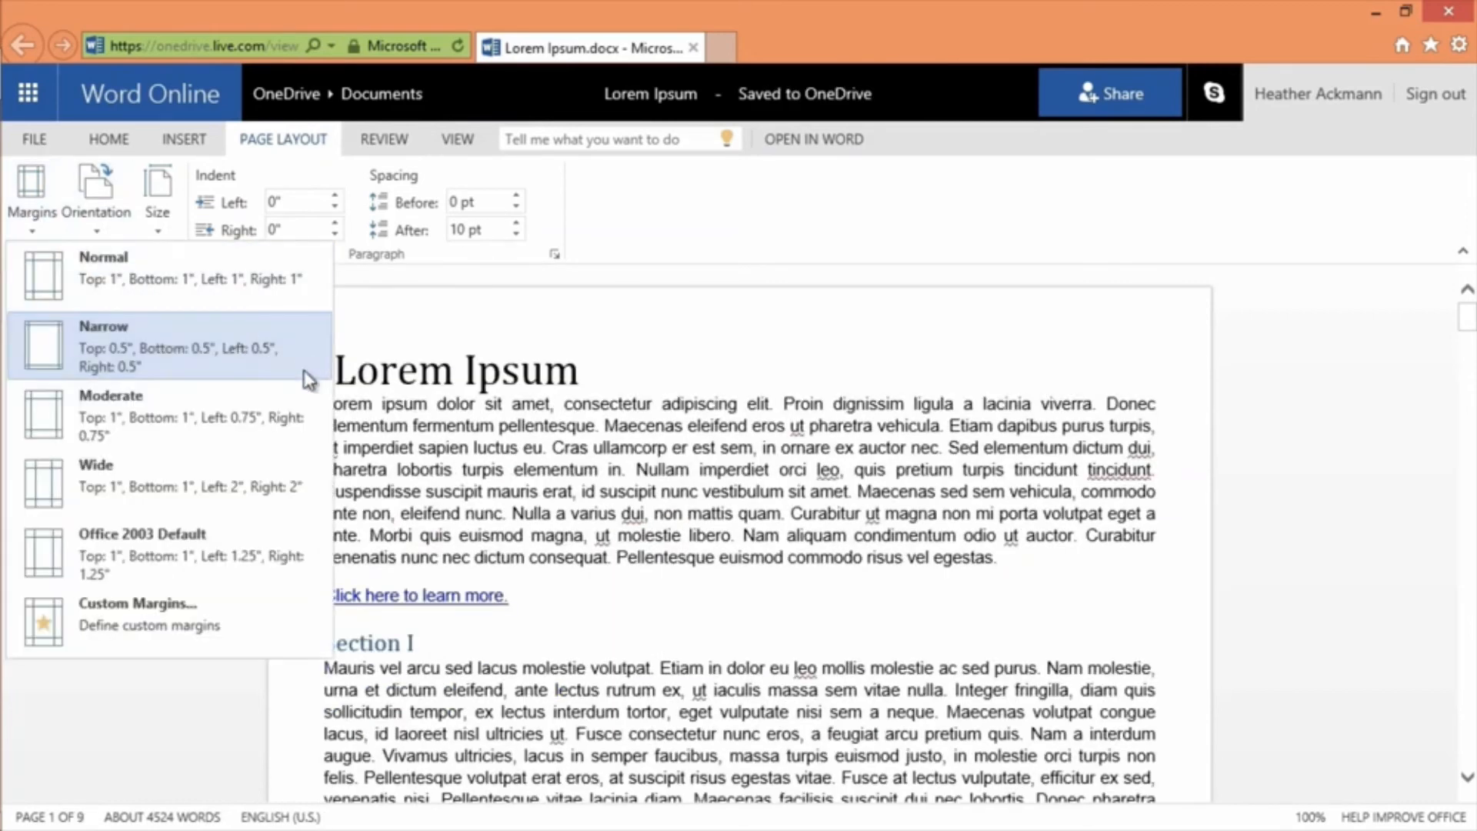
left_click(304, 431)
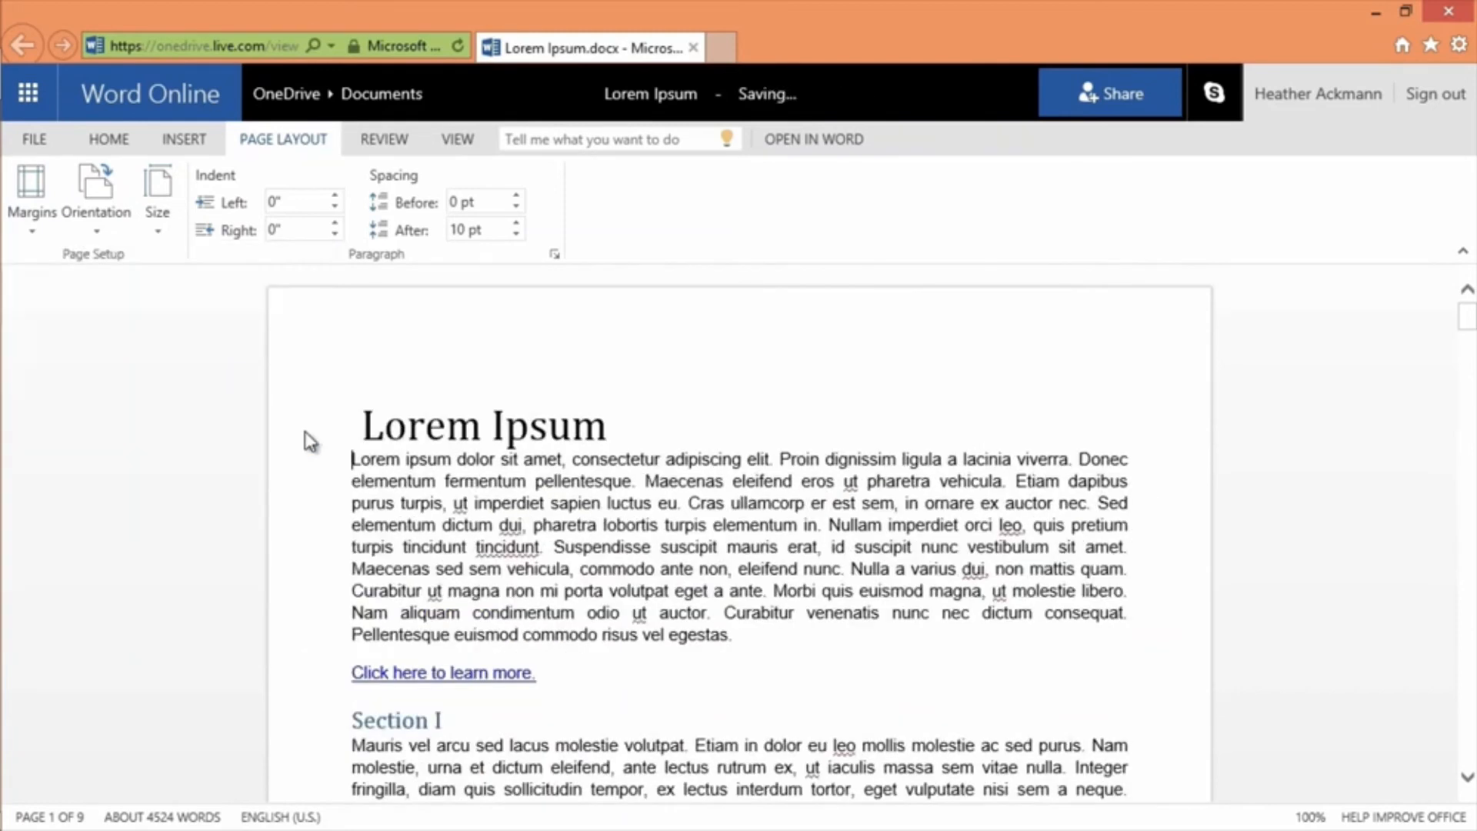
left_click(28, 209)
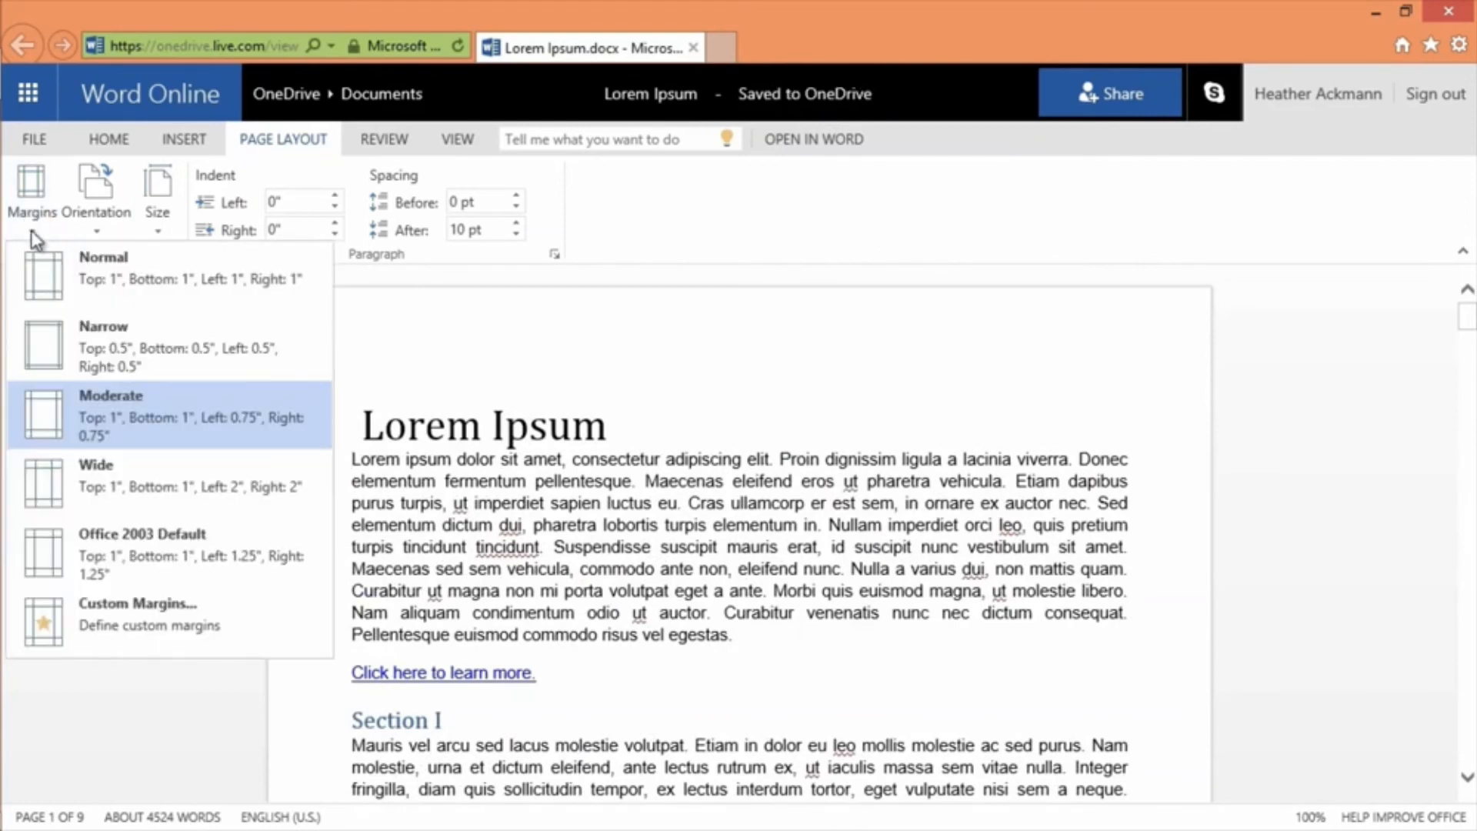
left_click(254, 478)
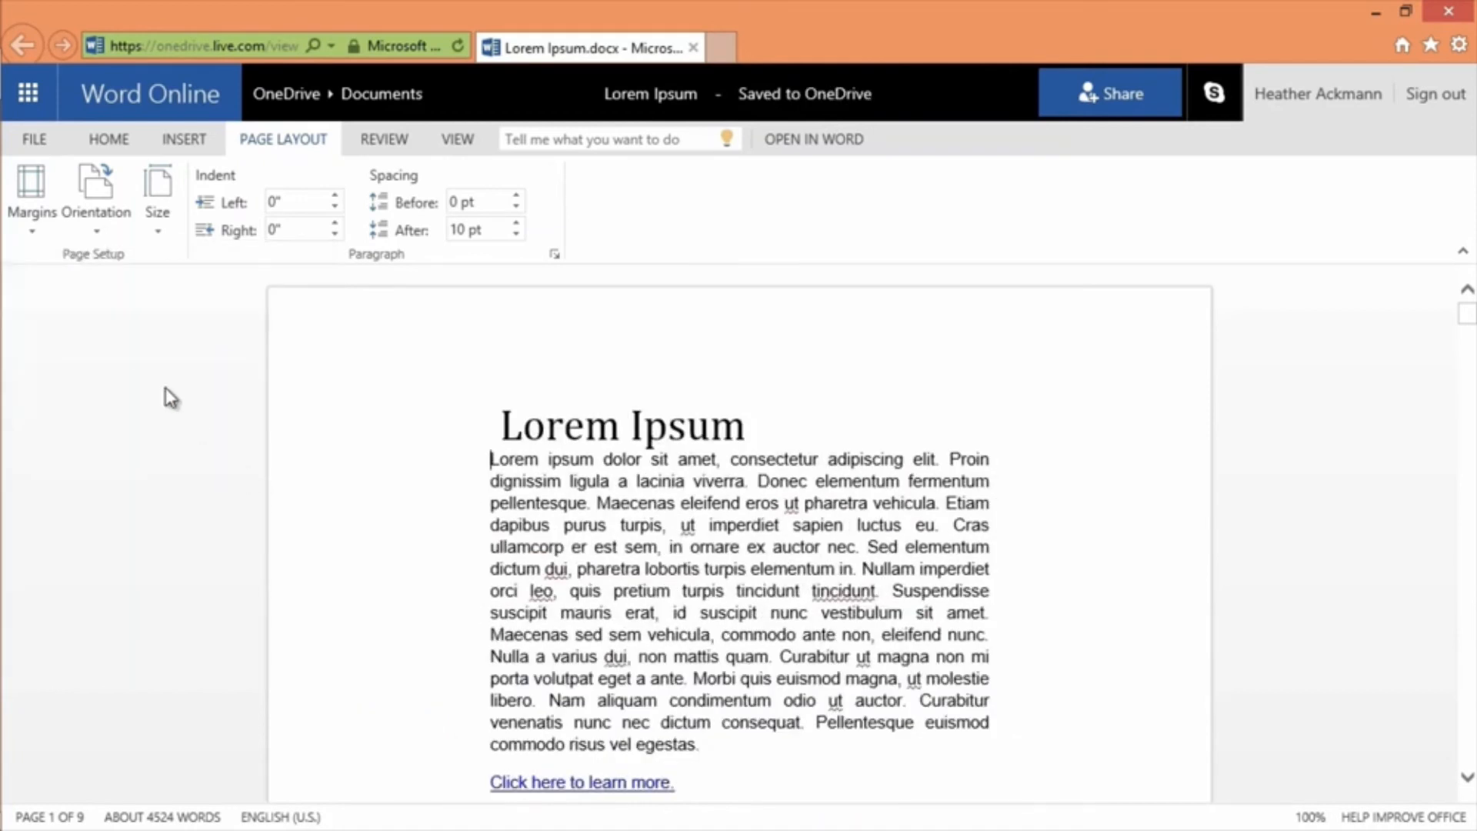
left_click(23, 209)
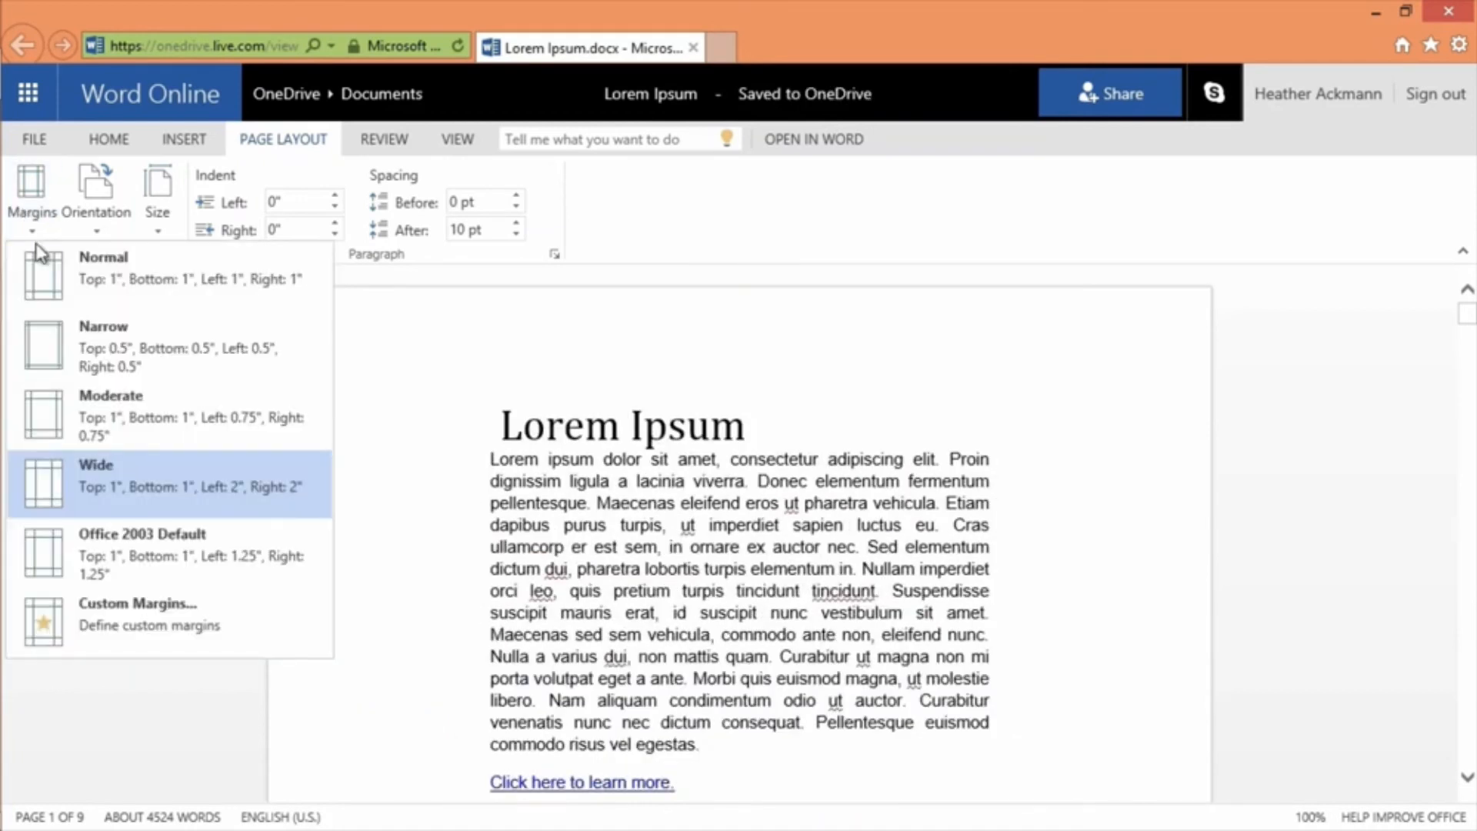
left_click(287, 575)
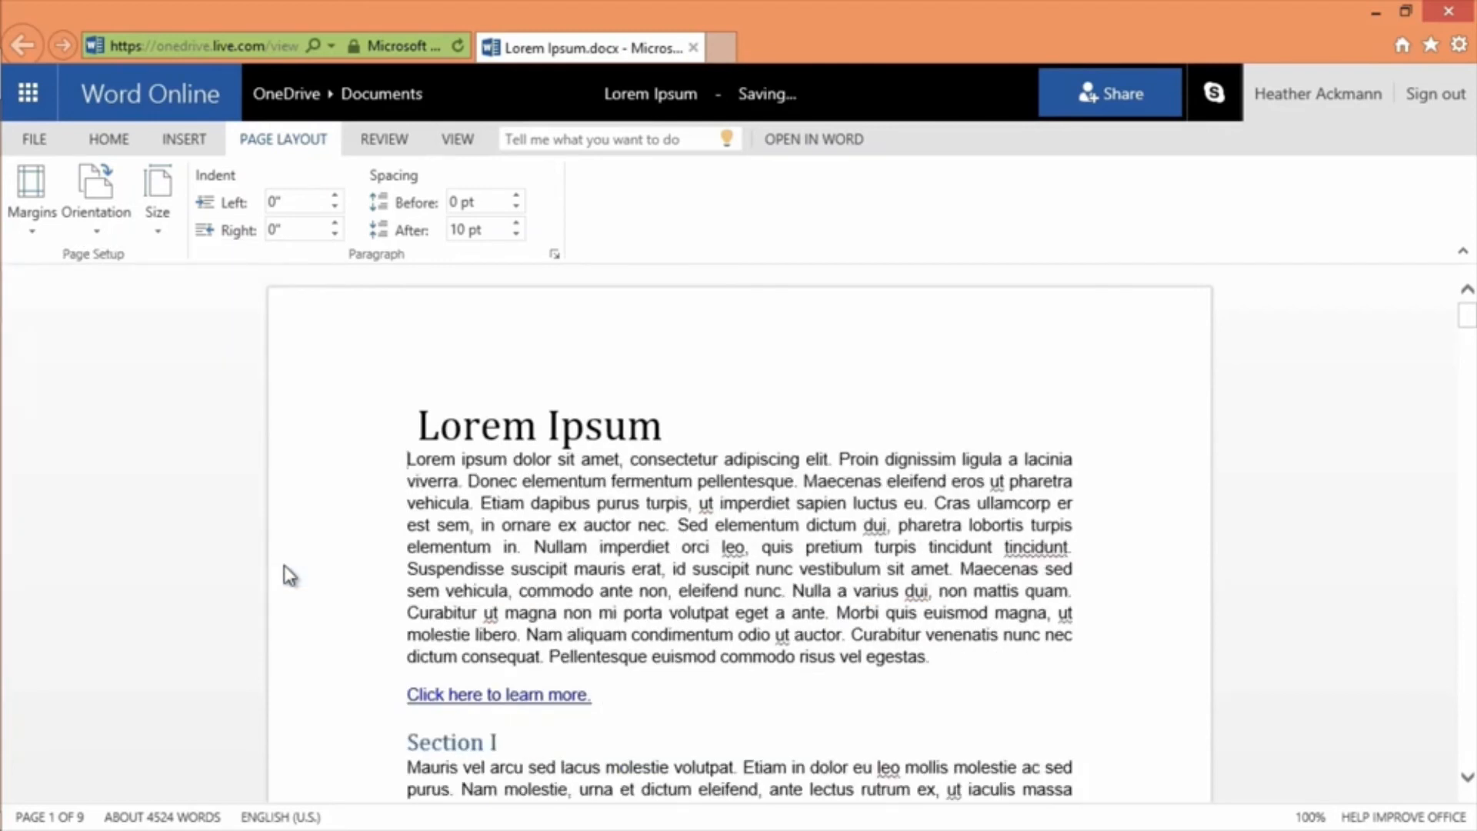
left_click(40, 230)
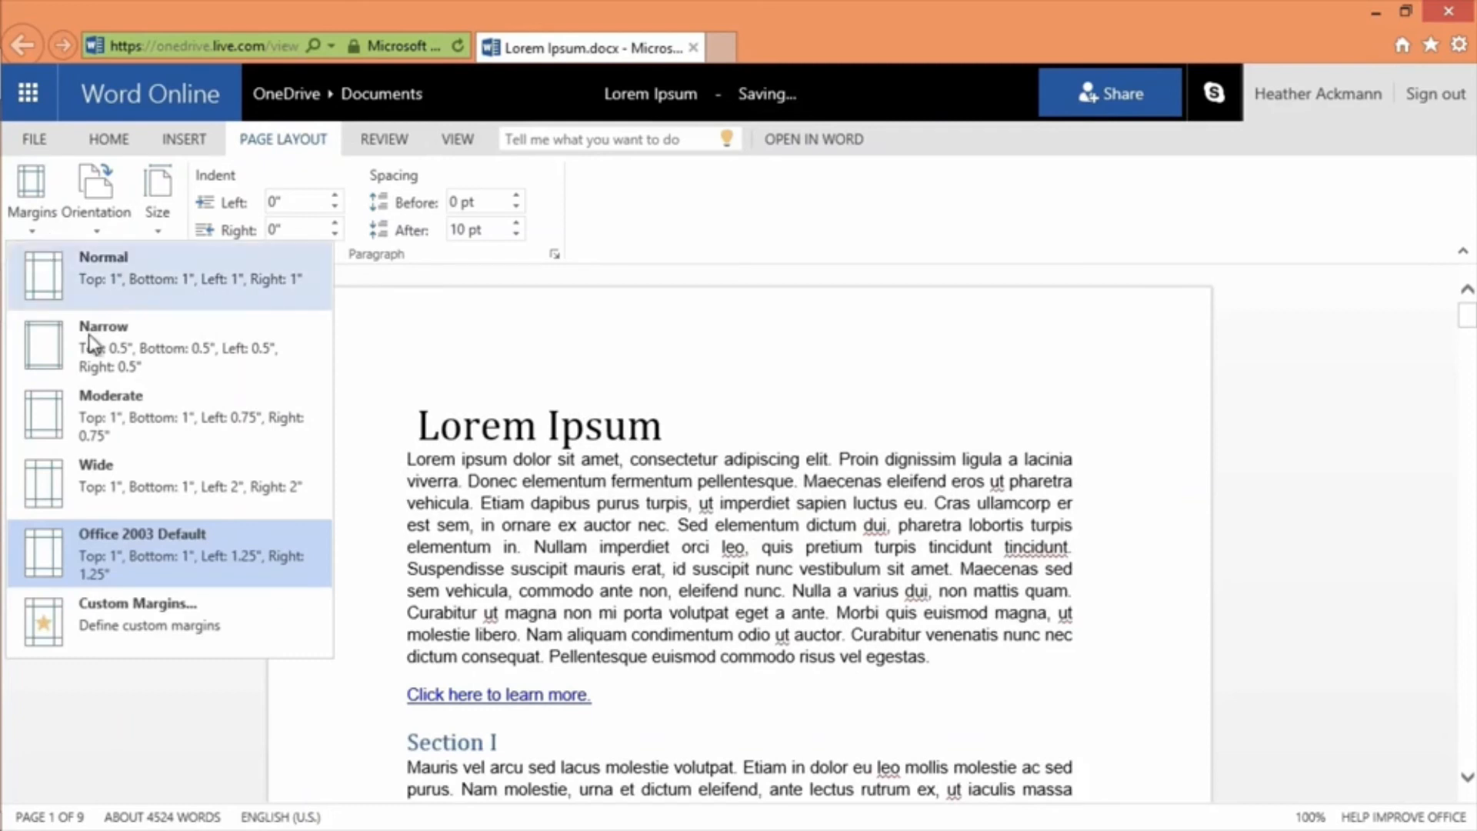
left_click(267, 637)
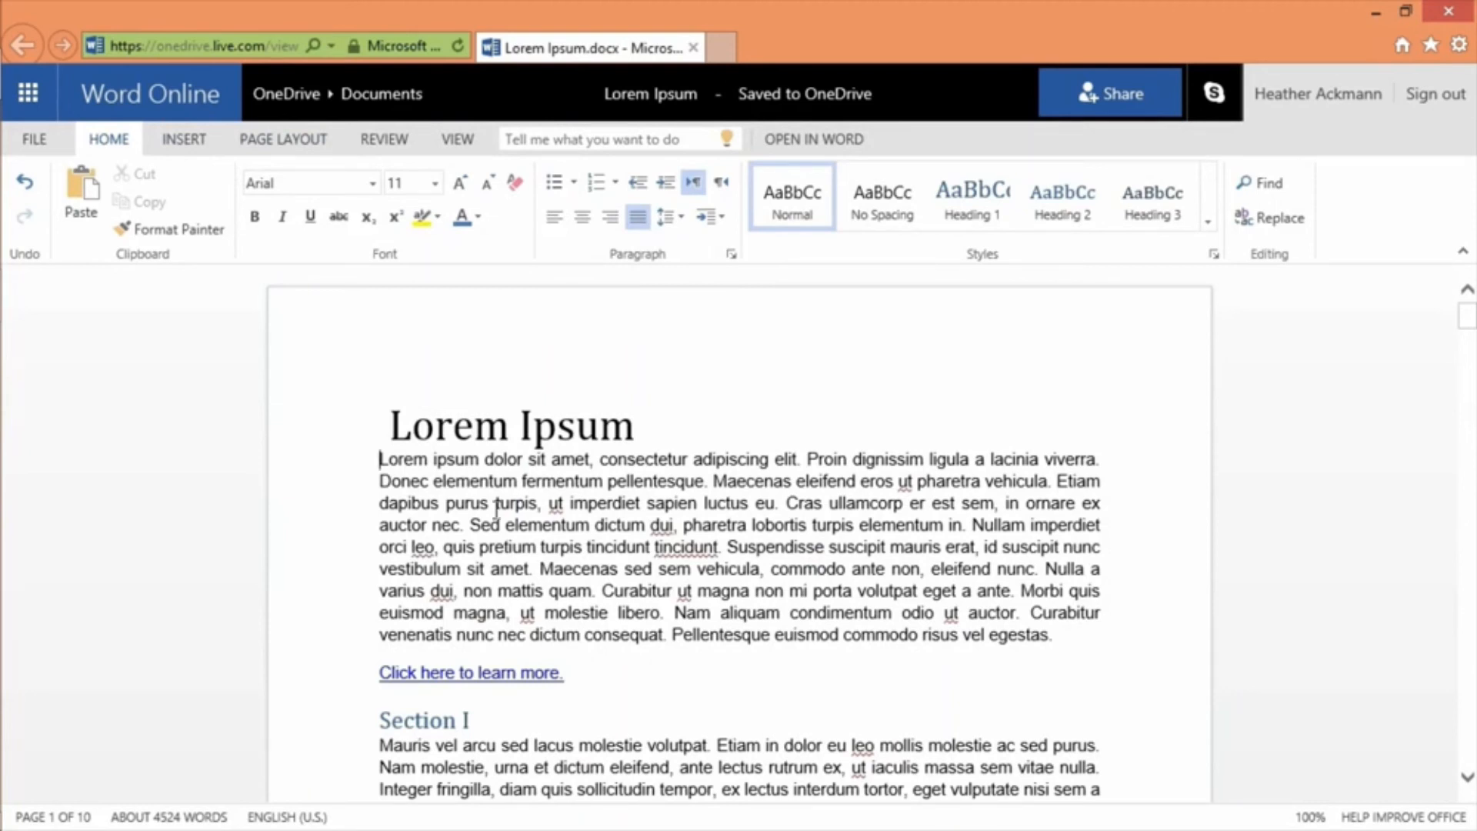
Switch the Lorem Ipsum document's page orientation to Landscape and back to Portrait.
left_click(313, 141)
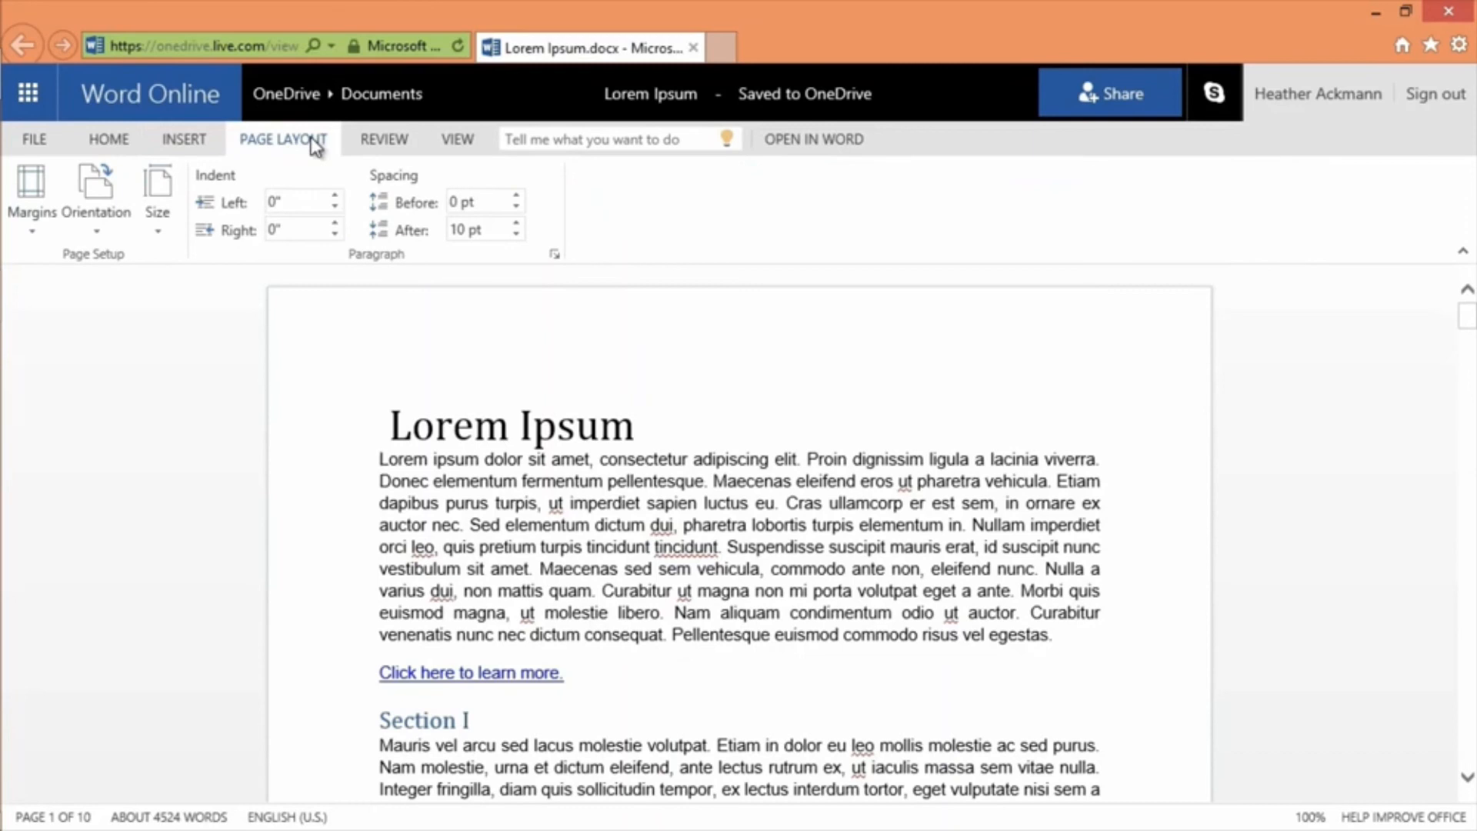
left_click(106, 235)
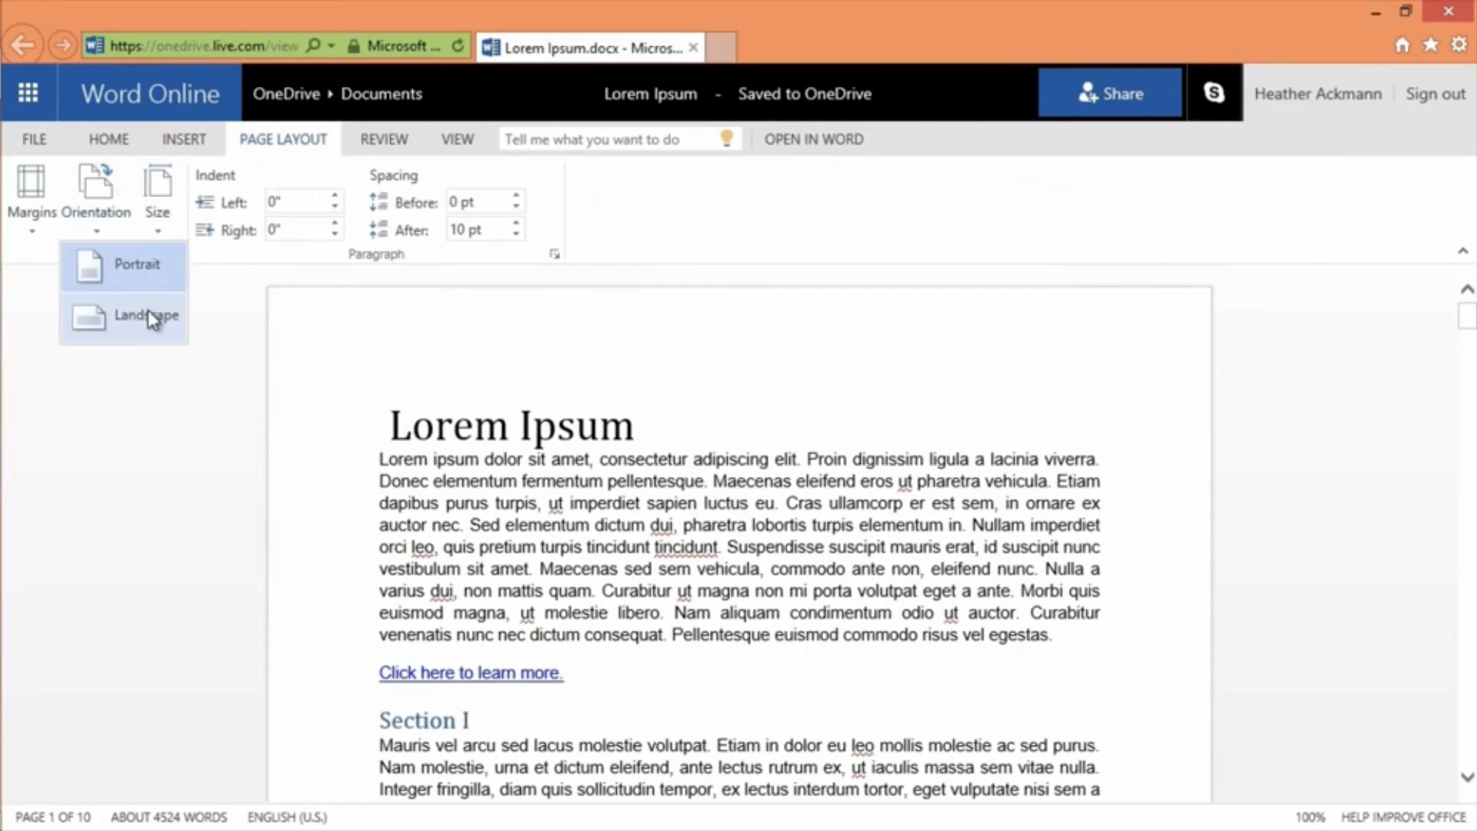
left_click(148, 312)
left_click(115, 228)
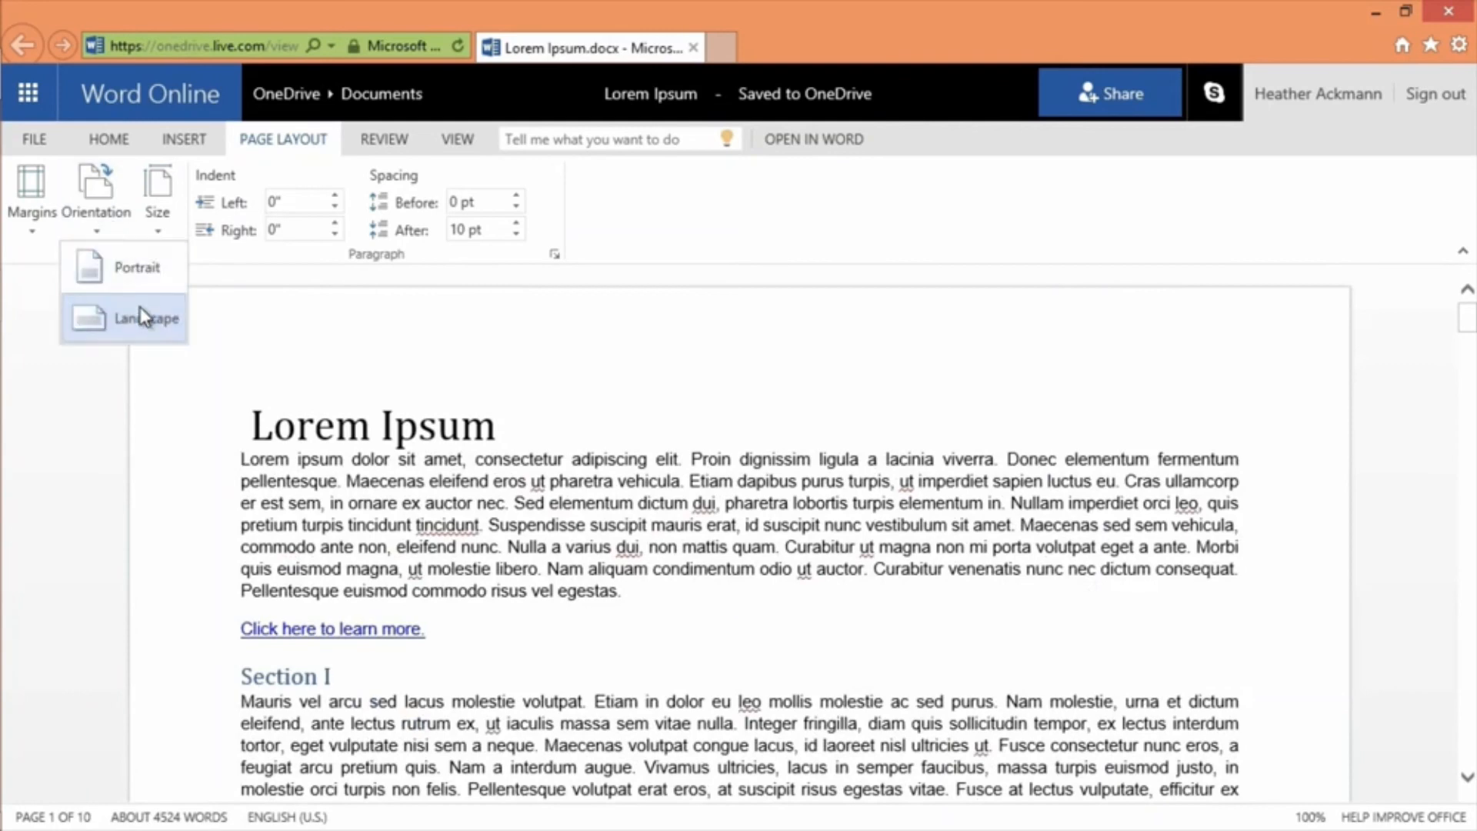
left_click(161, 280)
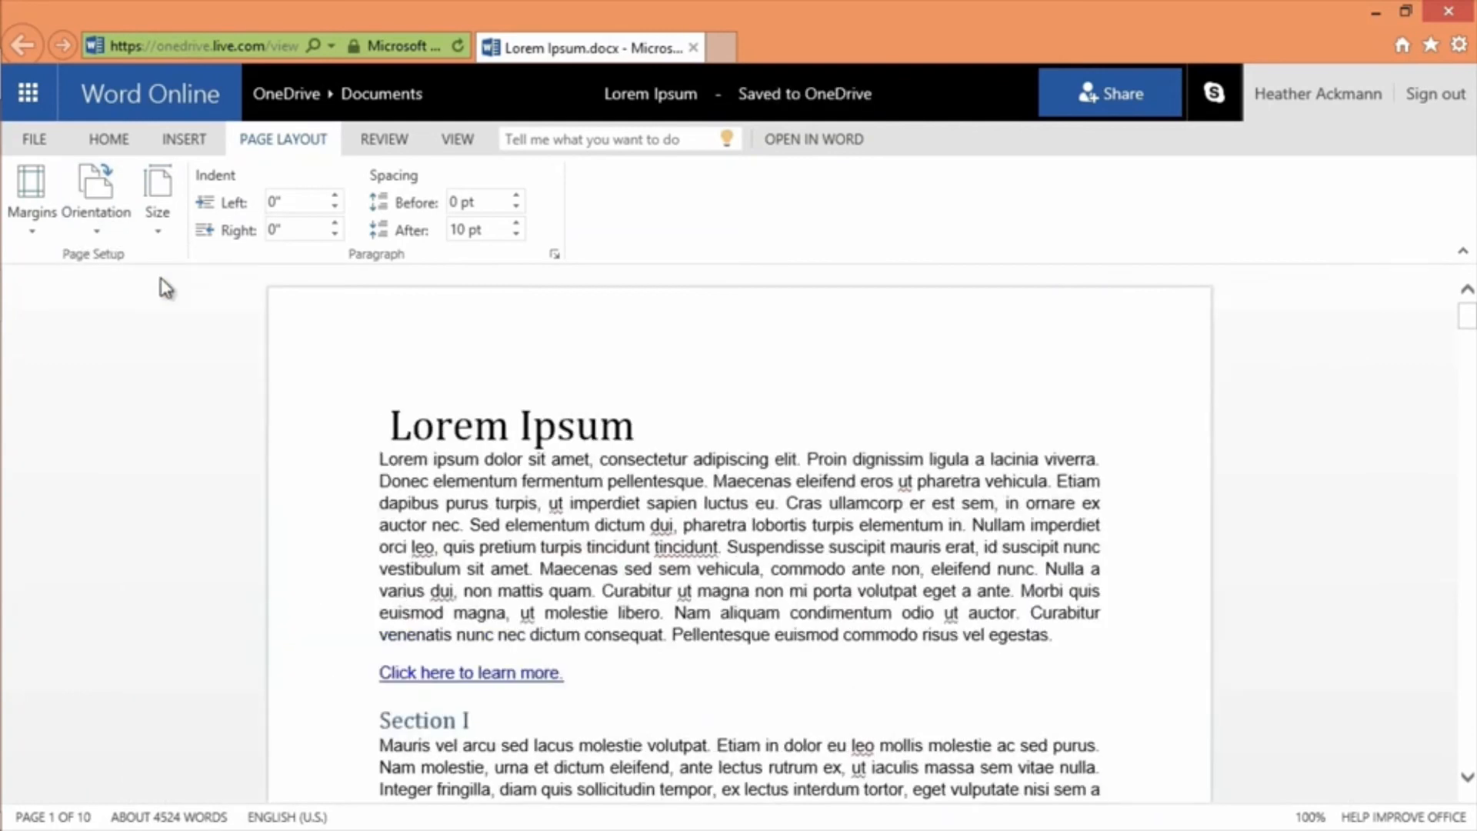
Set the page orientation to Landscape and check how the text lays out from the first page down past Section 3.4.
left_click(101, 229)
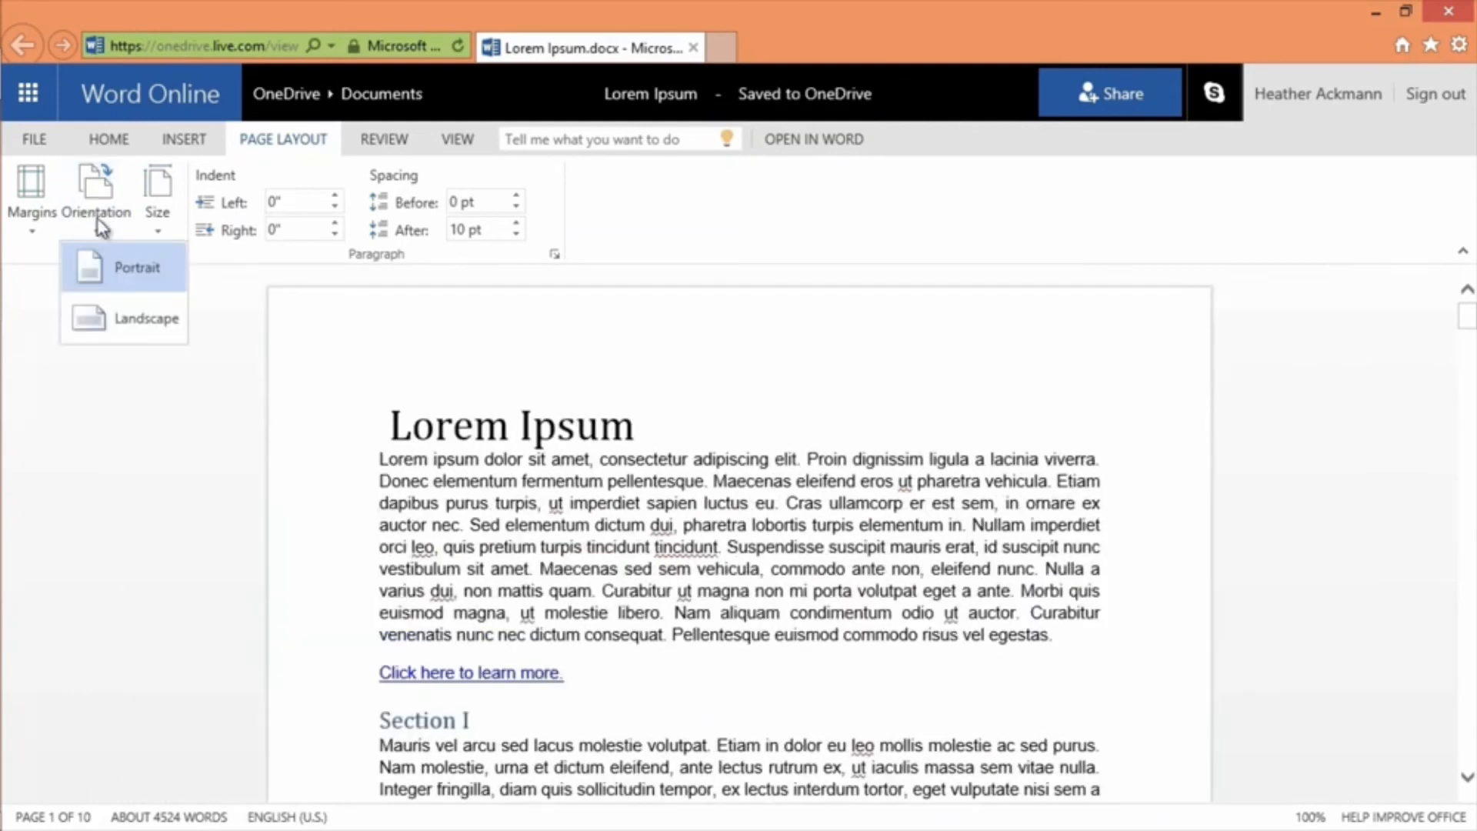
left_click(161, 322)
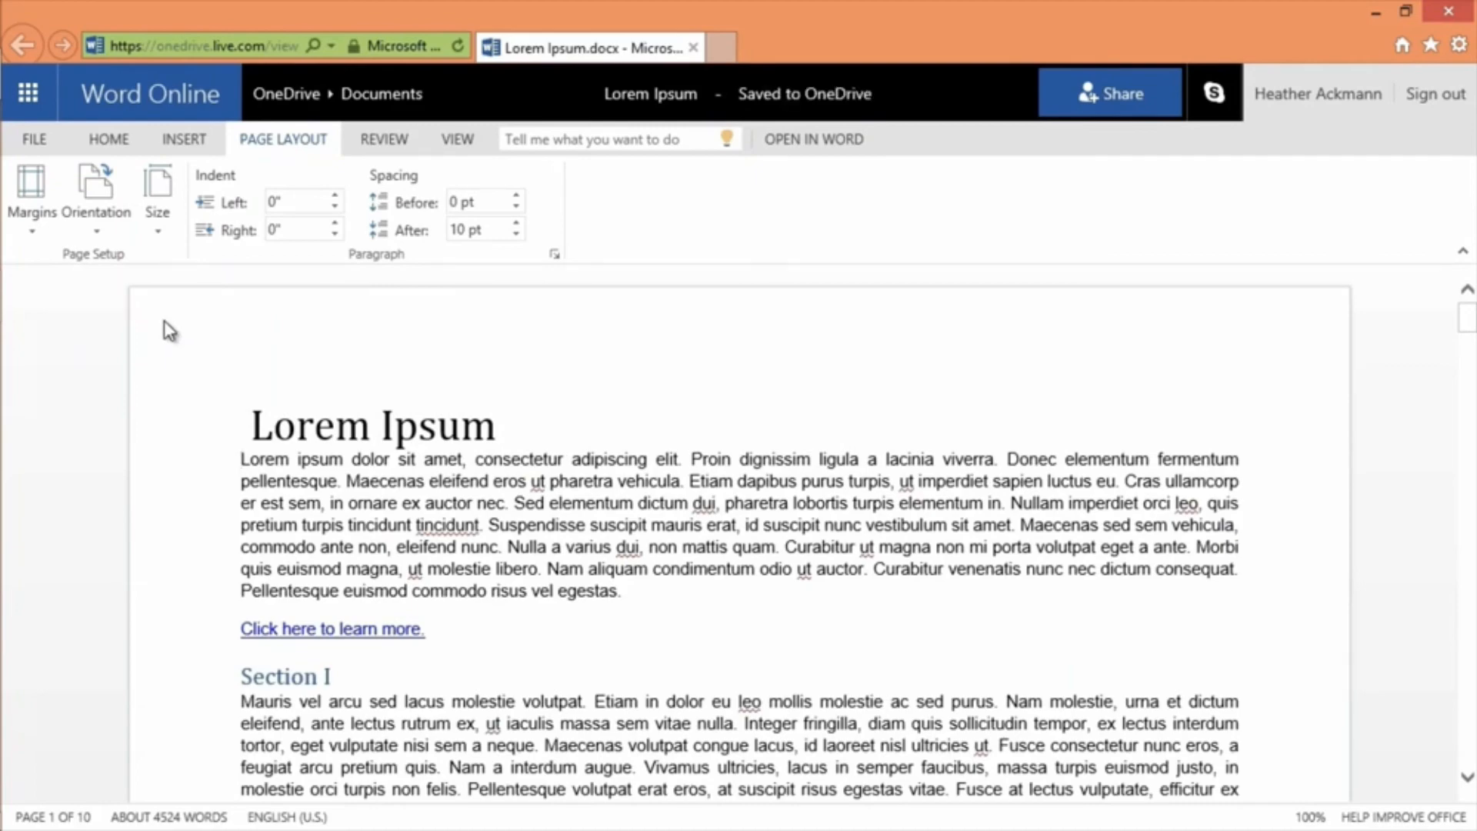
scroll(791, 556, "down", 6)
scroll(791, 557, "down", 6)
scroll(790, 554, "down", 15)
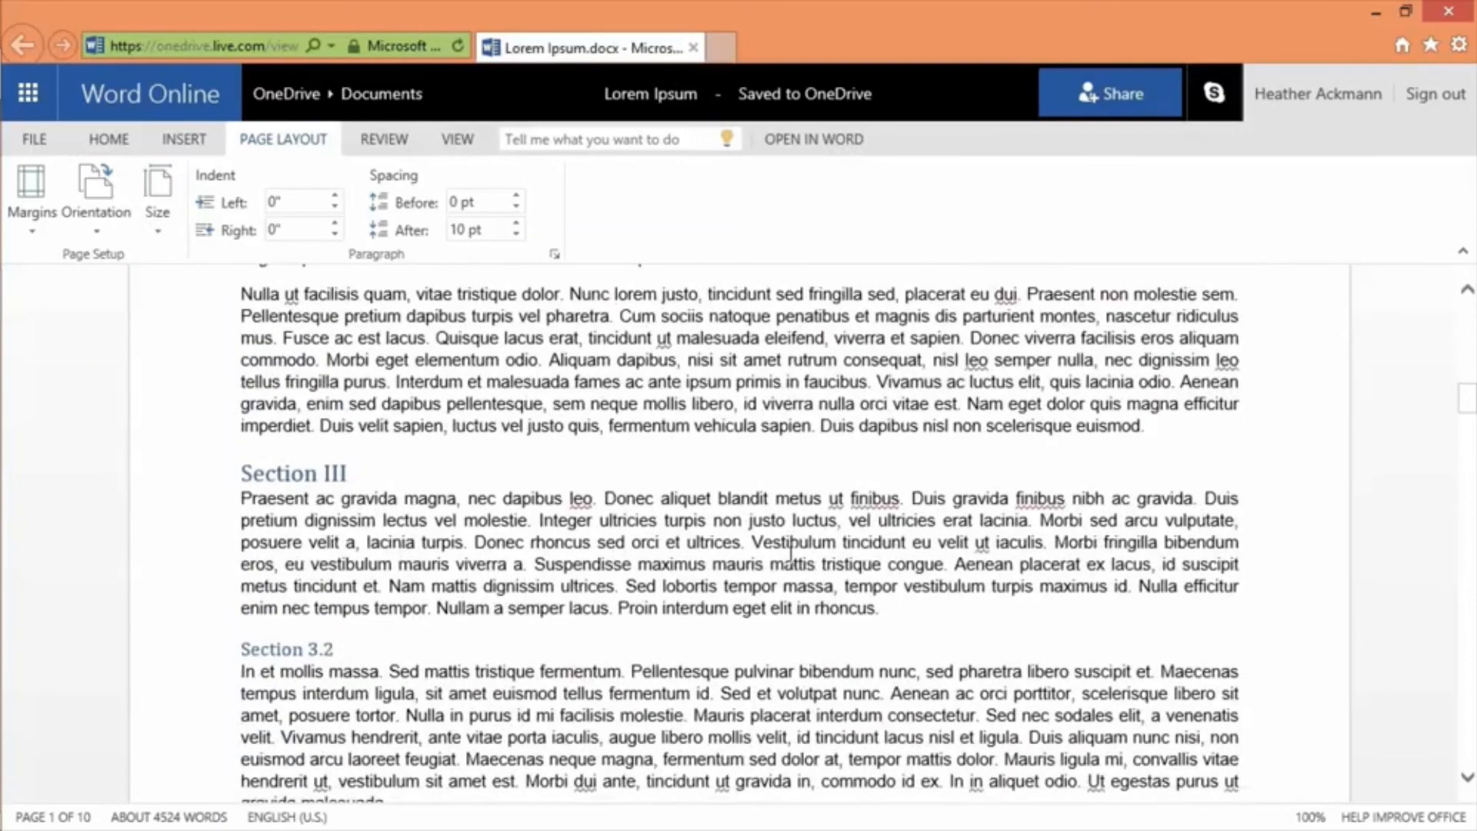
scroll(790, 552, "down", 5)
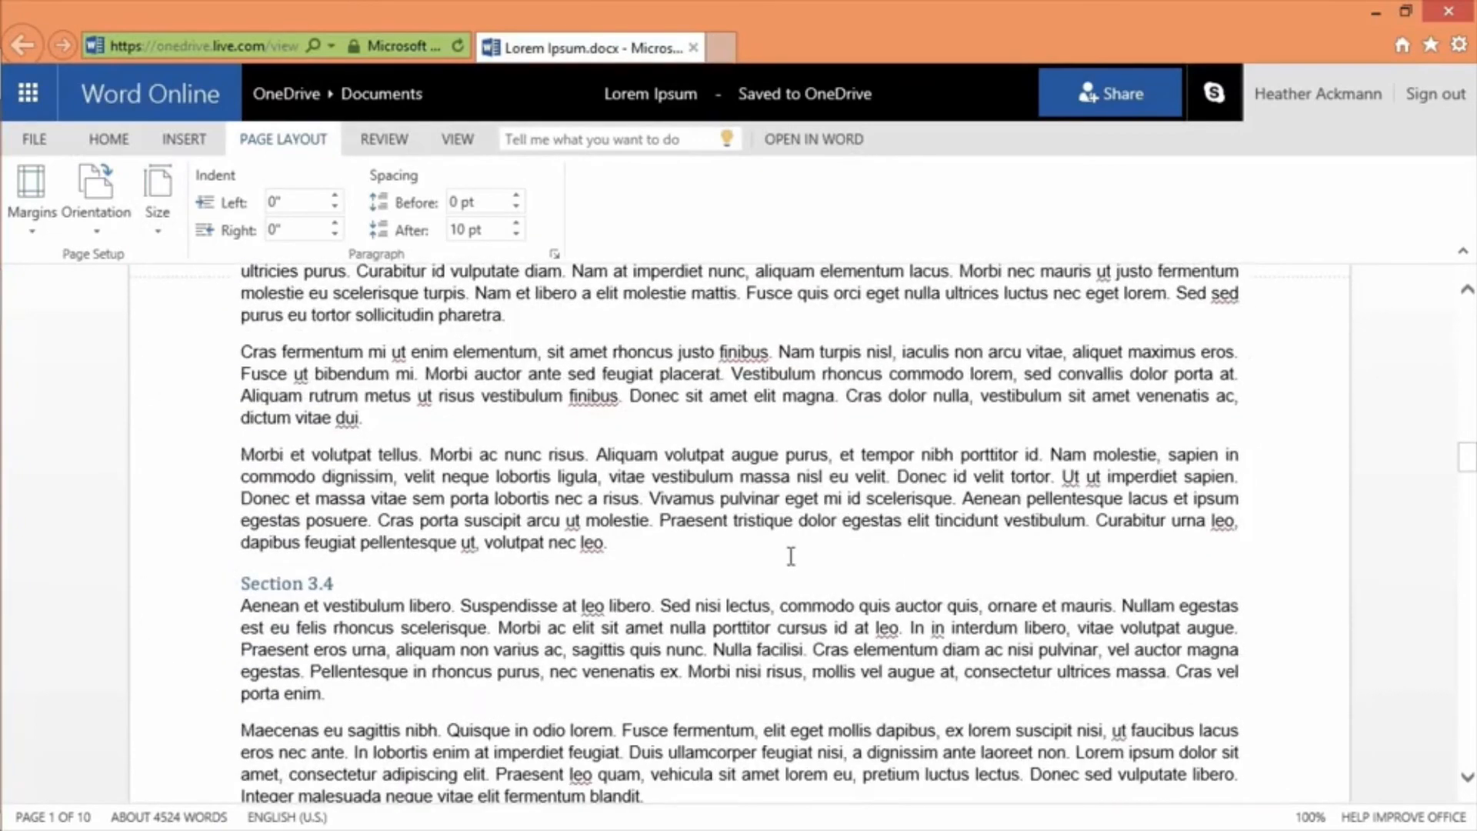
left_click_drag(1466, 473, 1465, 292)
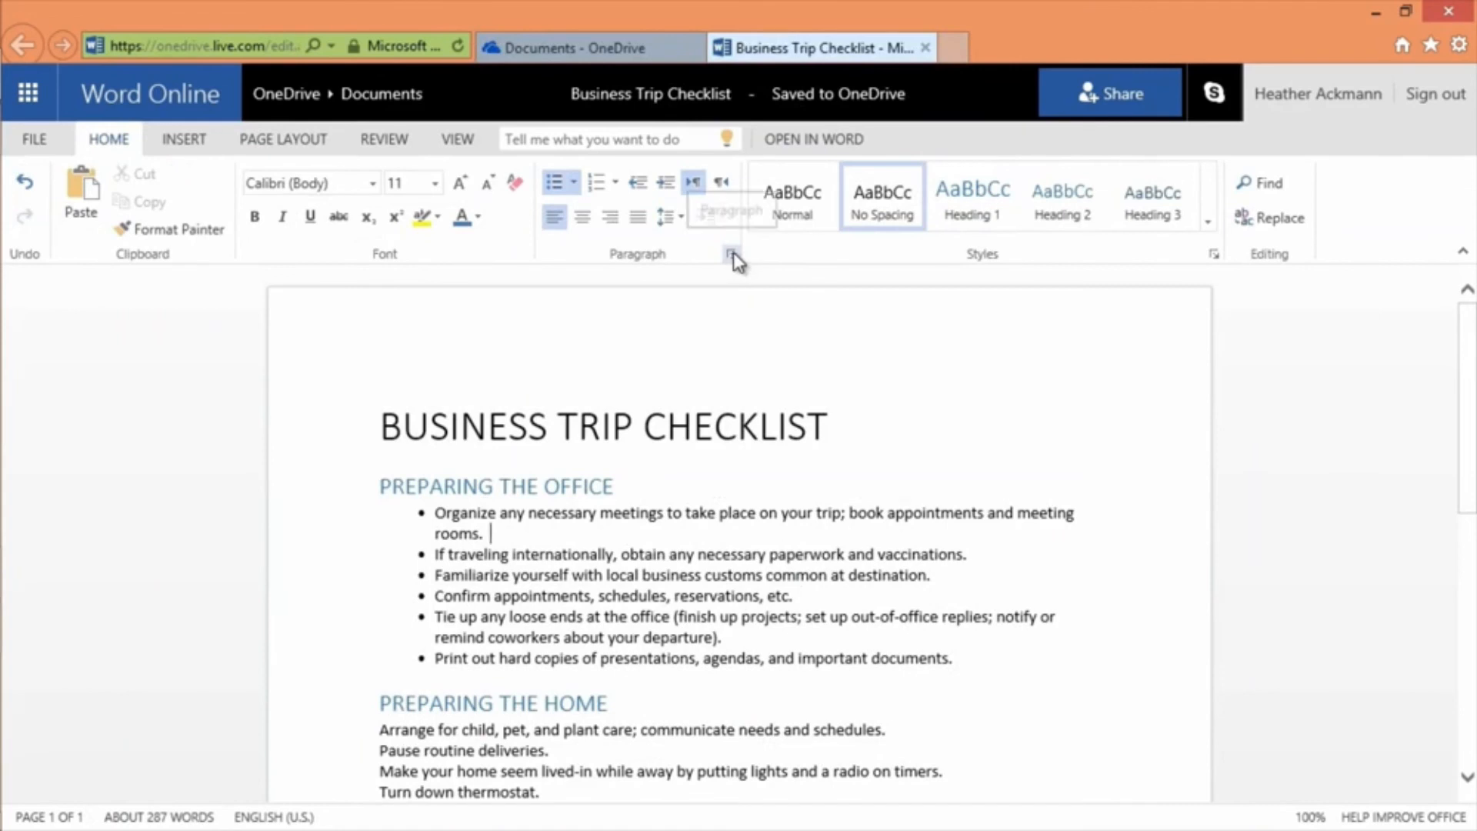
Open the paragraph settings for the first bulleted item in the Business Trip Checklist document.
left_click(731, 254)
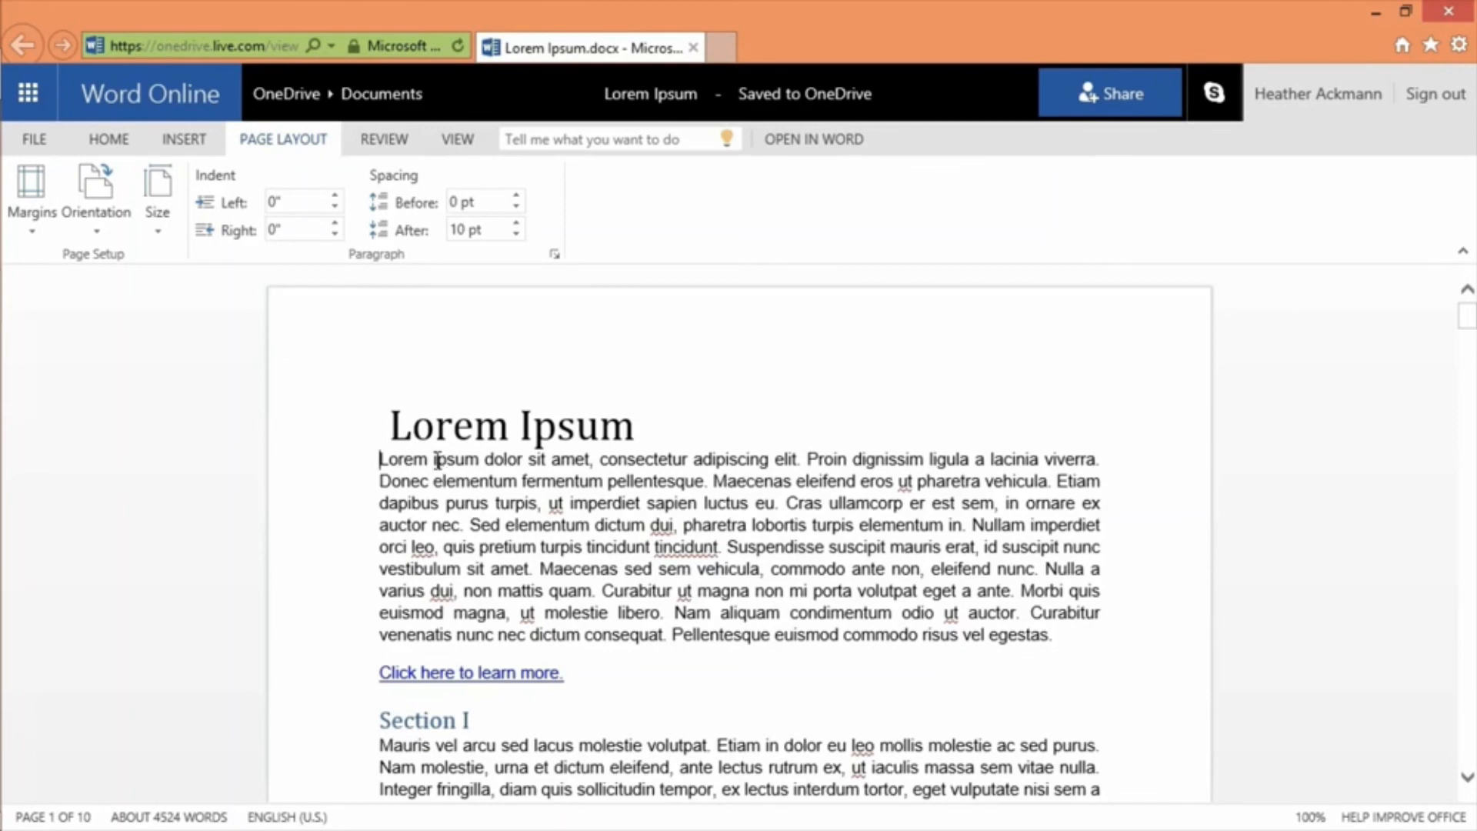
Increase the left and right indents of the first Lorem Ipsum body paragraph to 0.8" each.
left_click_drag(380, 459, 1074, 636)
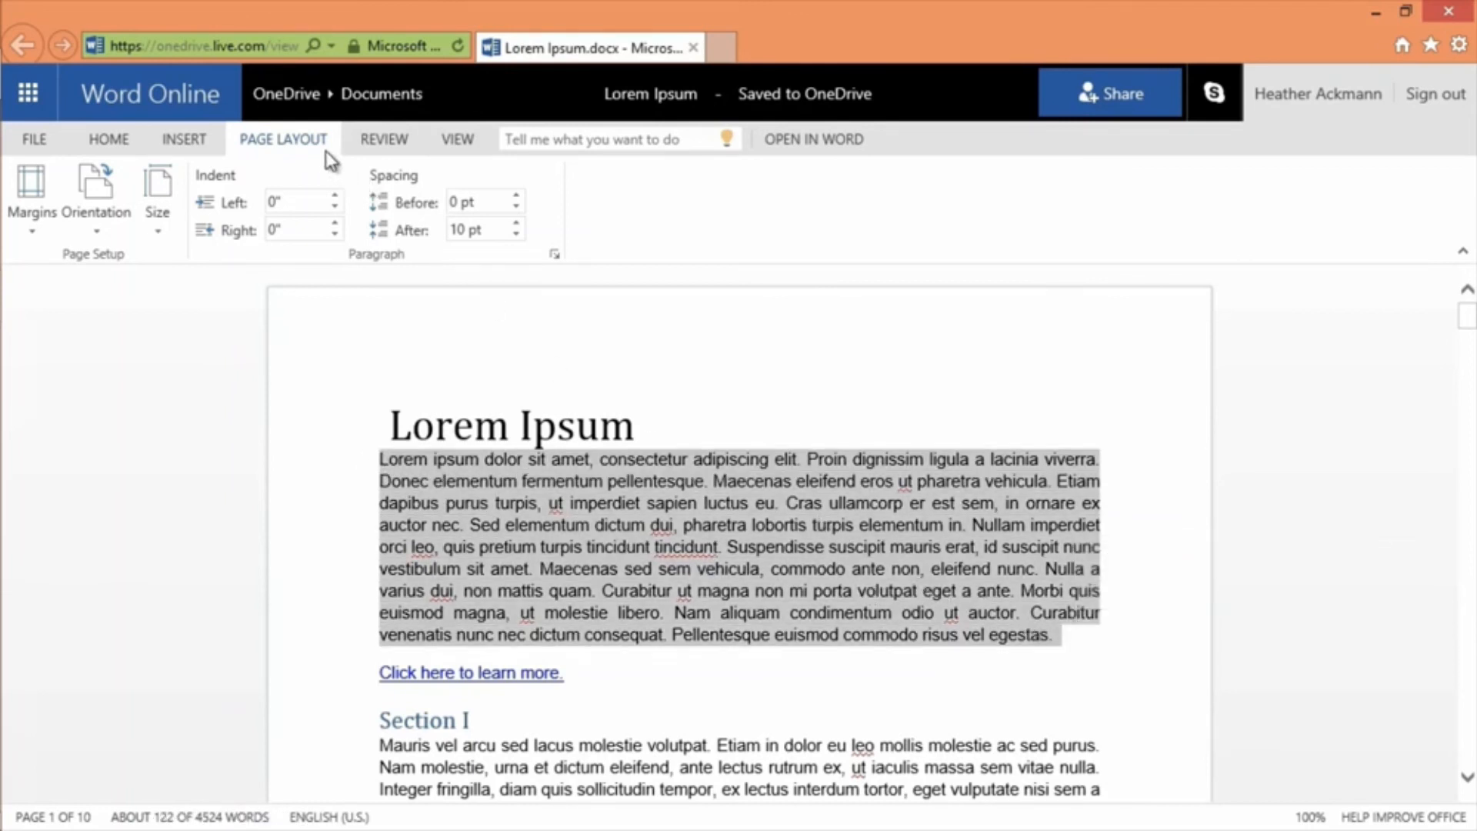
left_click(339, 198)
left_click(339, 197)
left_click(338, 198)
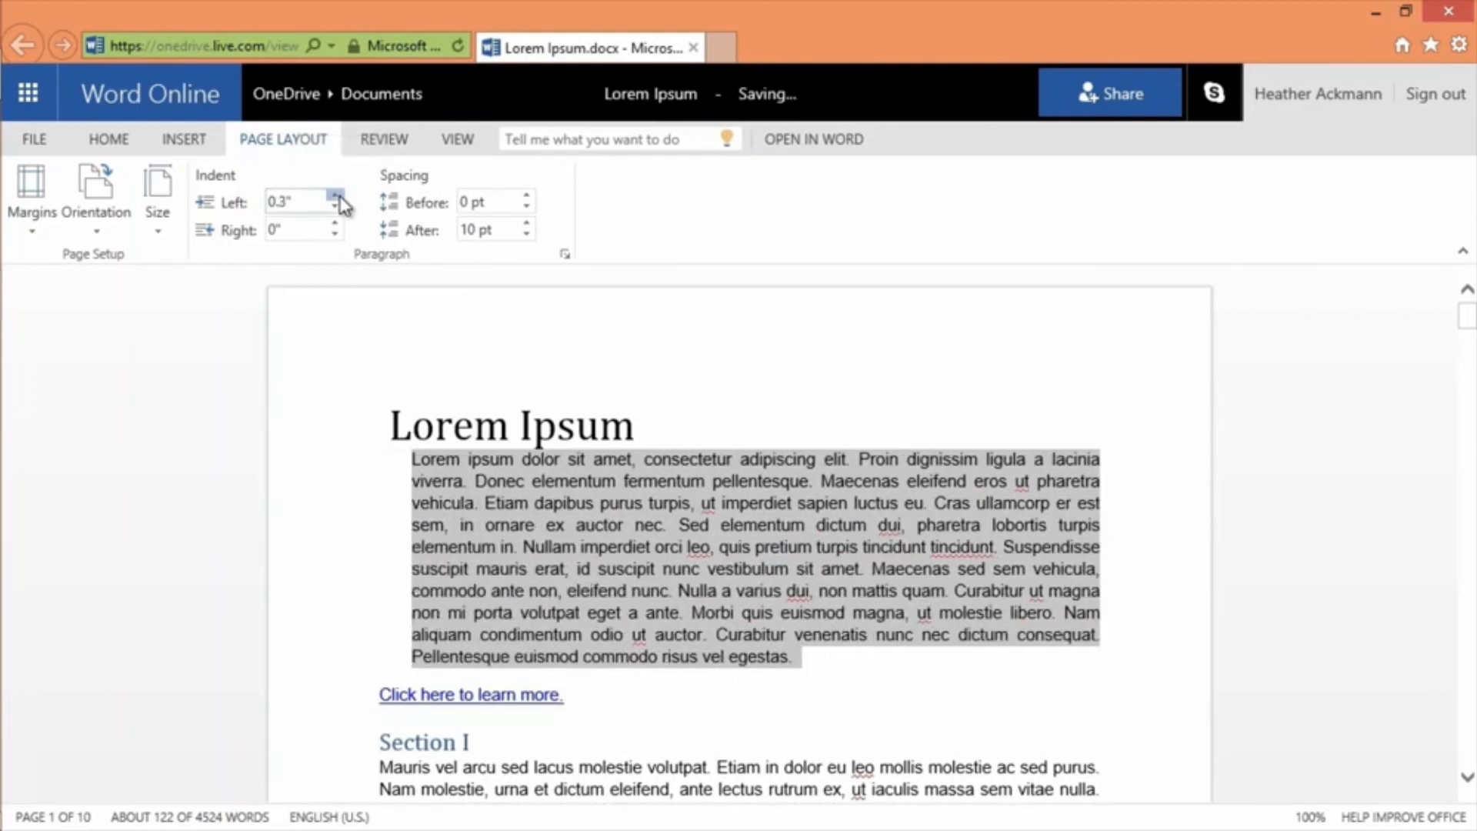
left_click(338, 198)
left_click(337, 224)
left_click(337, 224)
left_click(337, 224)
left_click(337, 224)
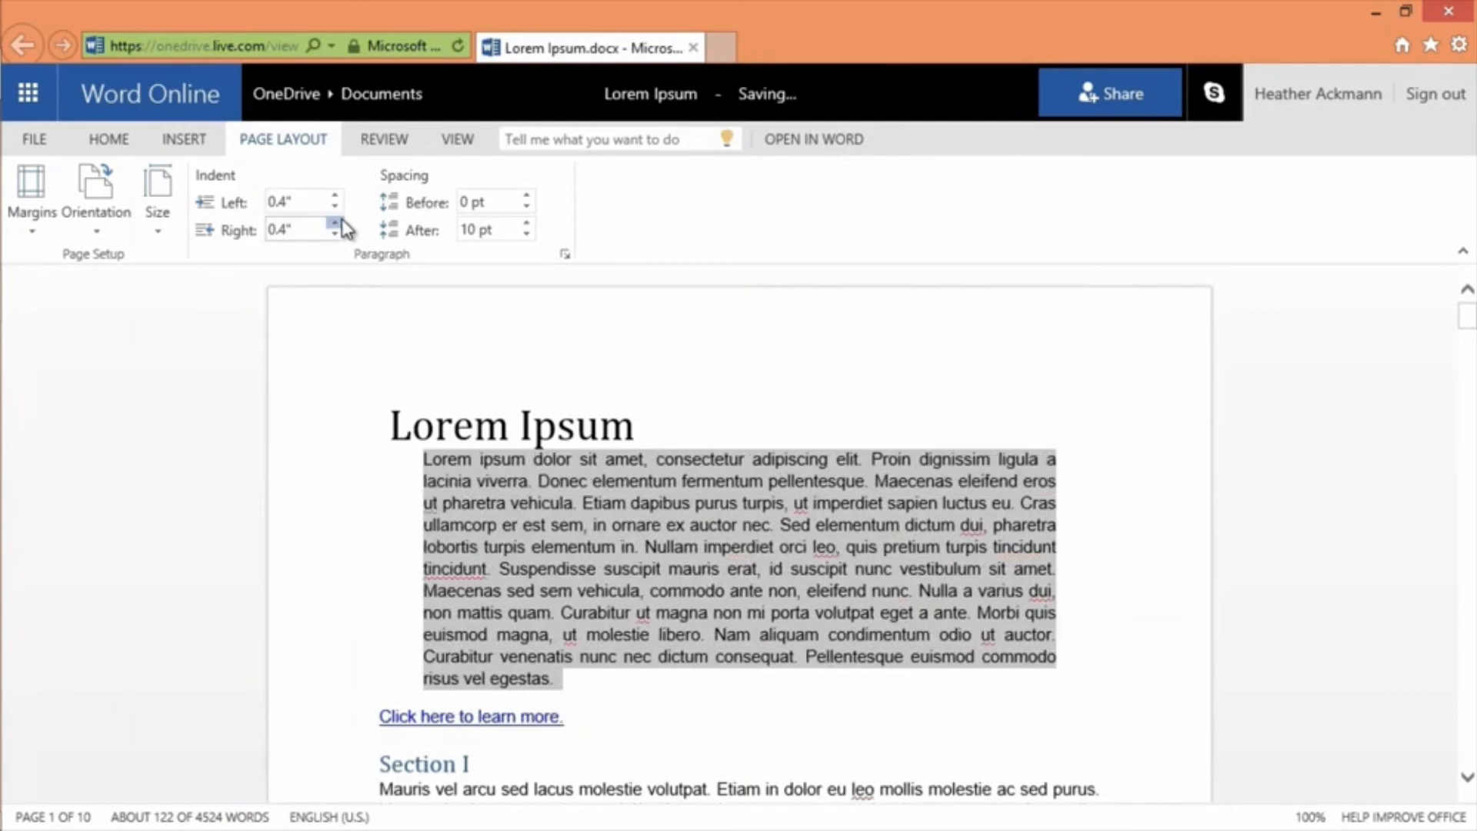
left_click(337, 224)
left_click(337, 224)
left_click(337, 224)
left_click(337, 224)
left_click(337, 198)
left_click(336, 198)
left_click(336, 197)
left_click(337, 197)
Set the right and left indents of the selected opening paragraph to exactly 0.5" each.
left_click(318, 228)
type(".5")
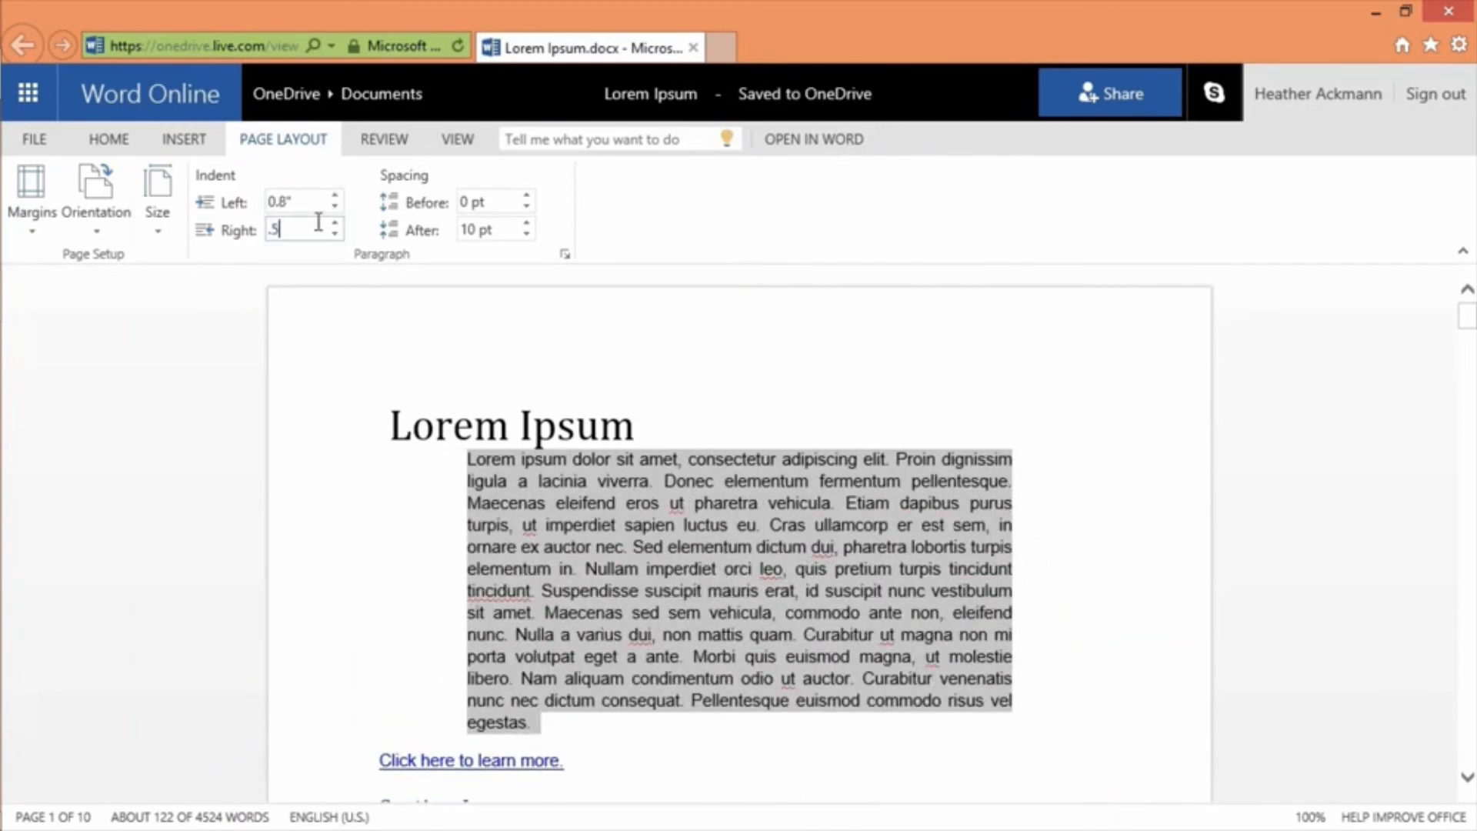
key("Return")
left_click(312, 205)
type(".5")
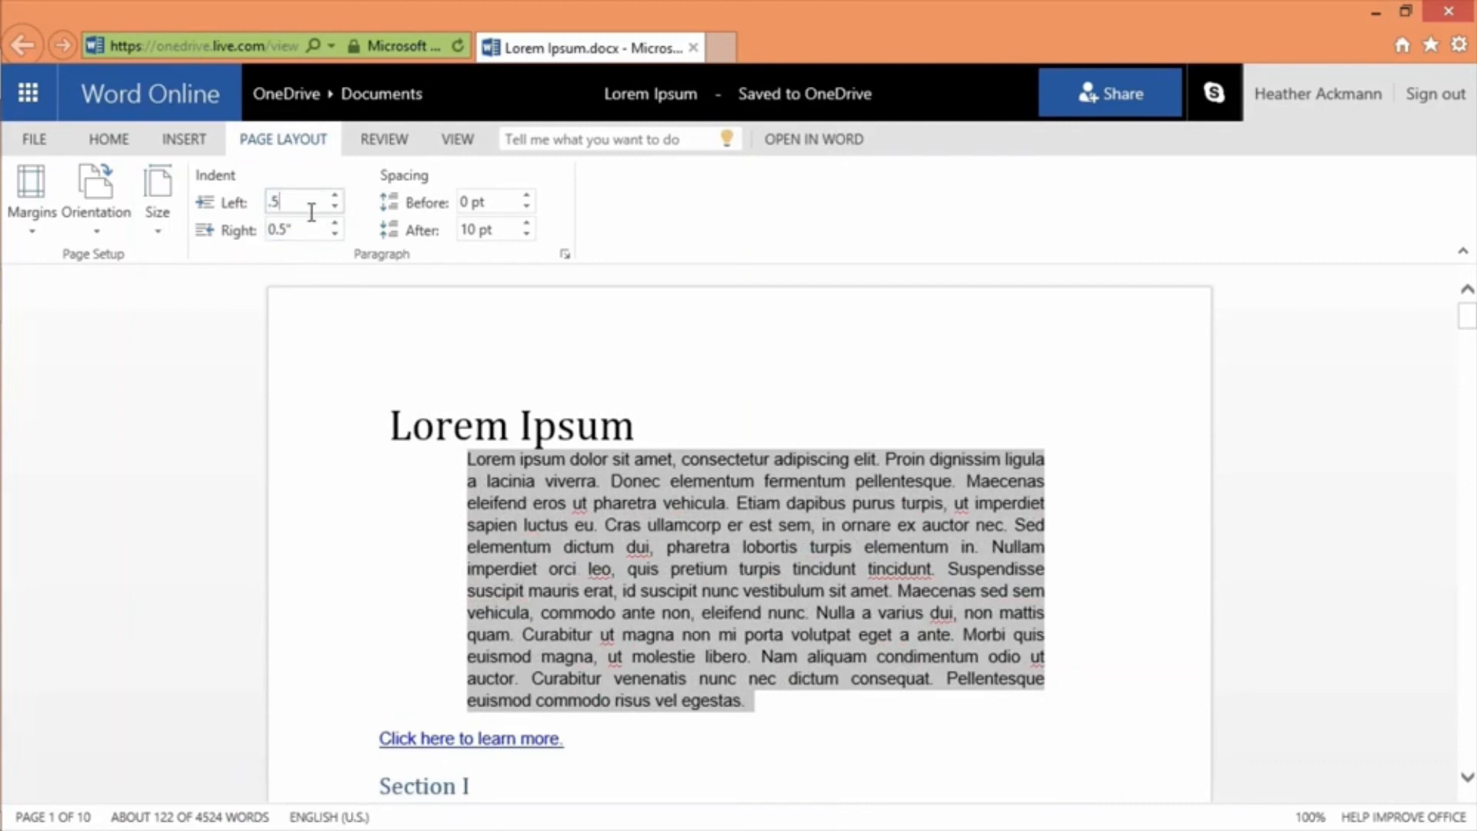
key("Return")
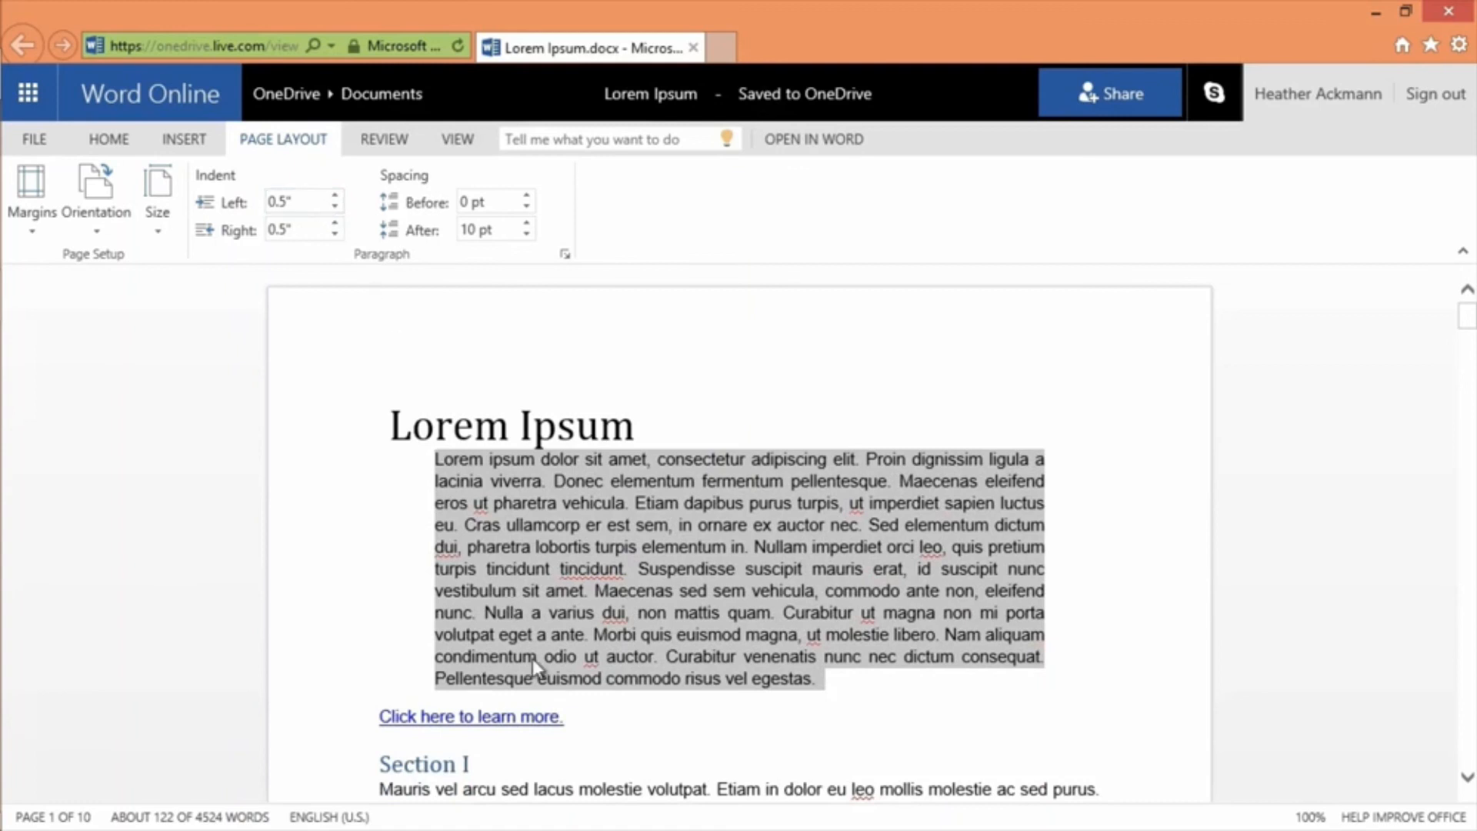
Increase the spacing after the Section I heading to 24 pt.
scroll(548, 762, "down", 5)
left_click(471, 371)
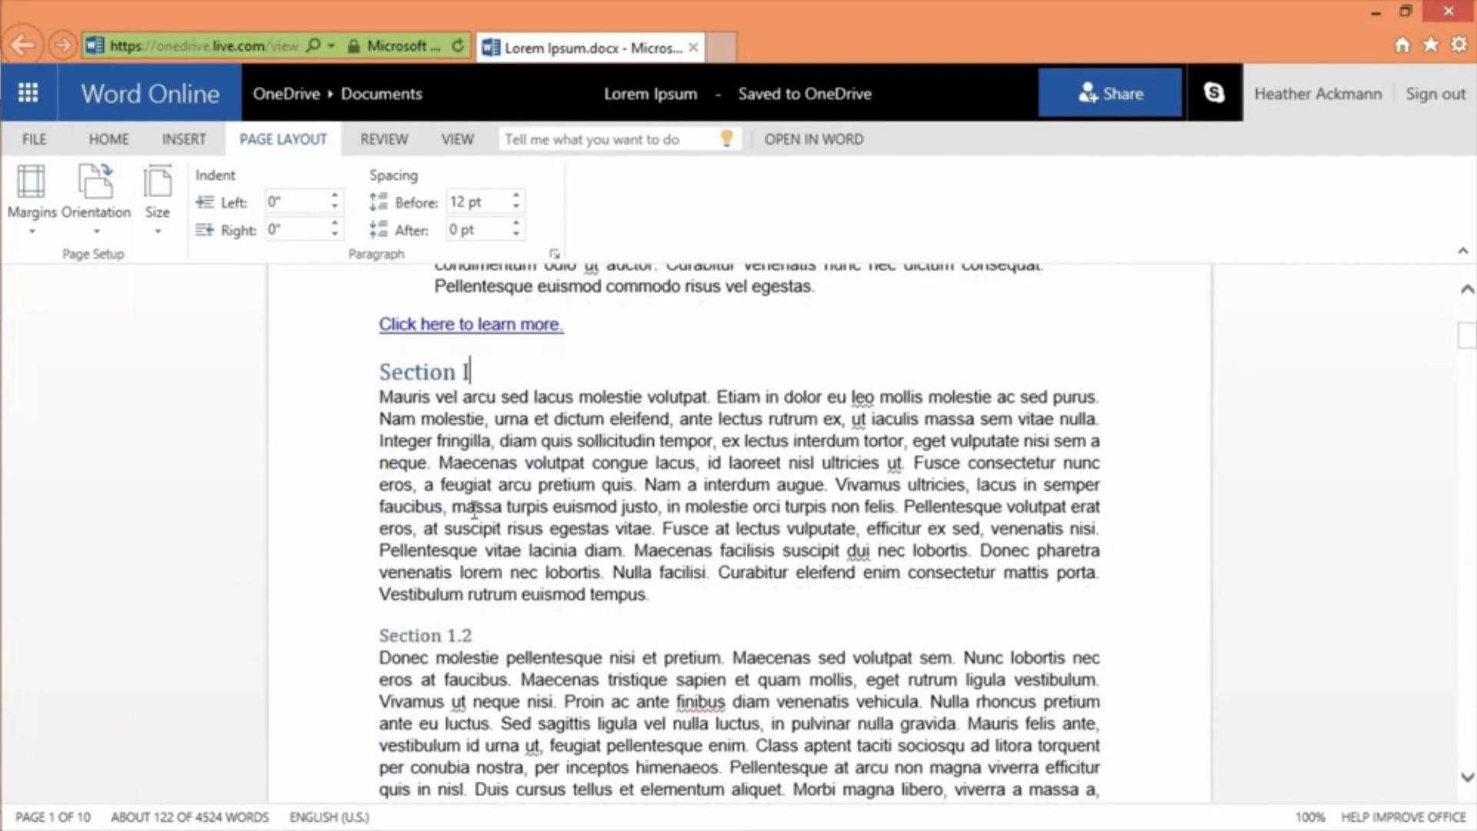
left_click_drag(471, 375, 382, 373)
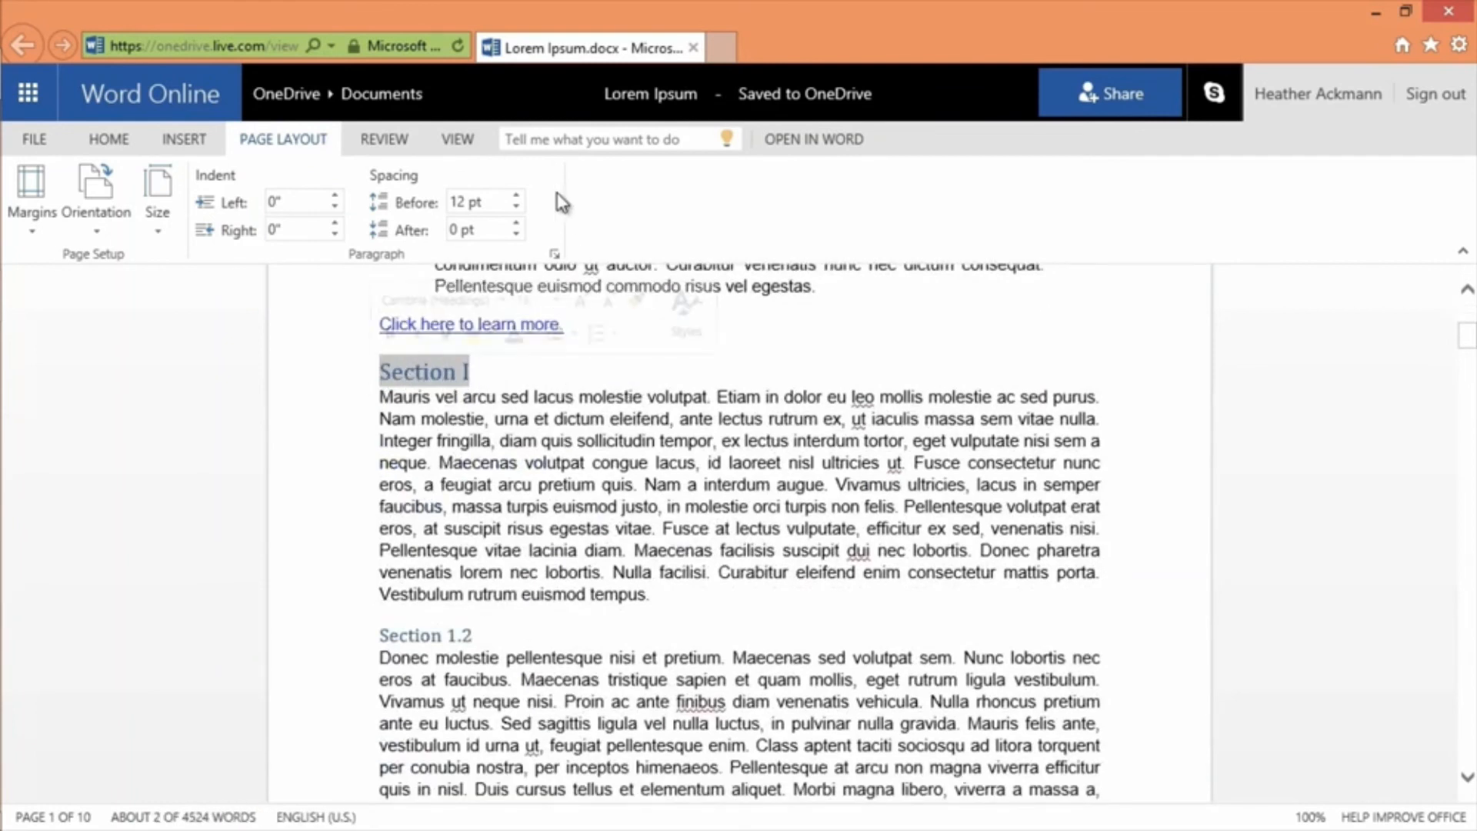
left_click(517, 224)
left_click(518, 224)
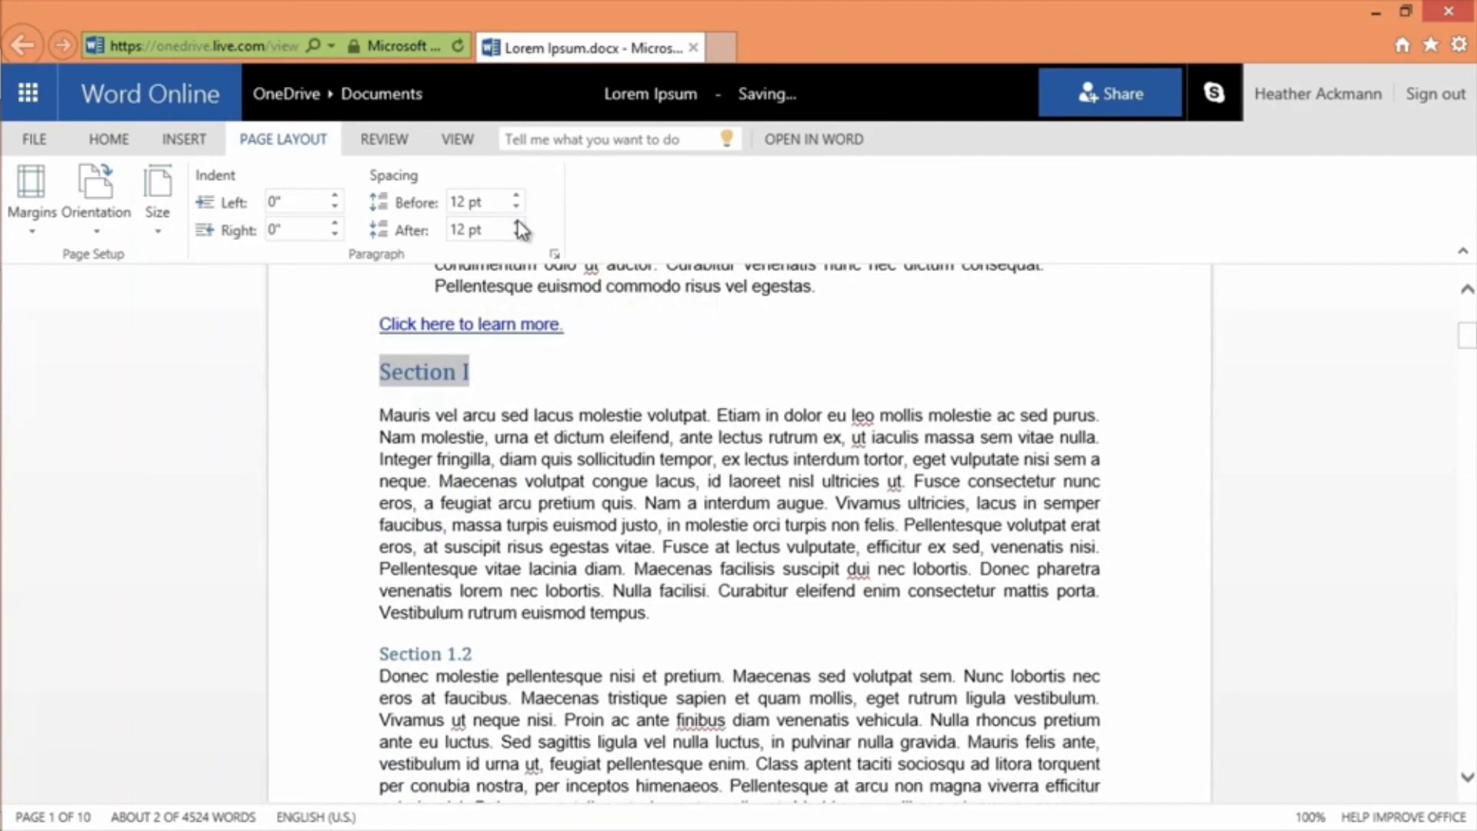
left_click(518, 224)
left_click(518, 224)
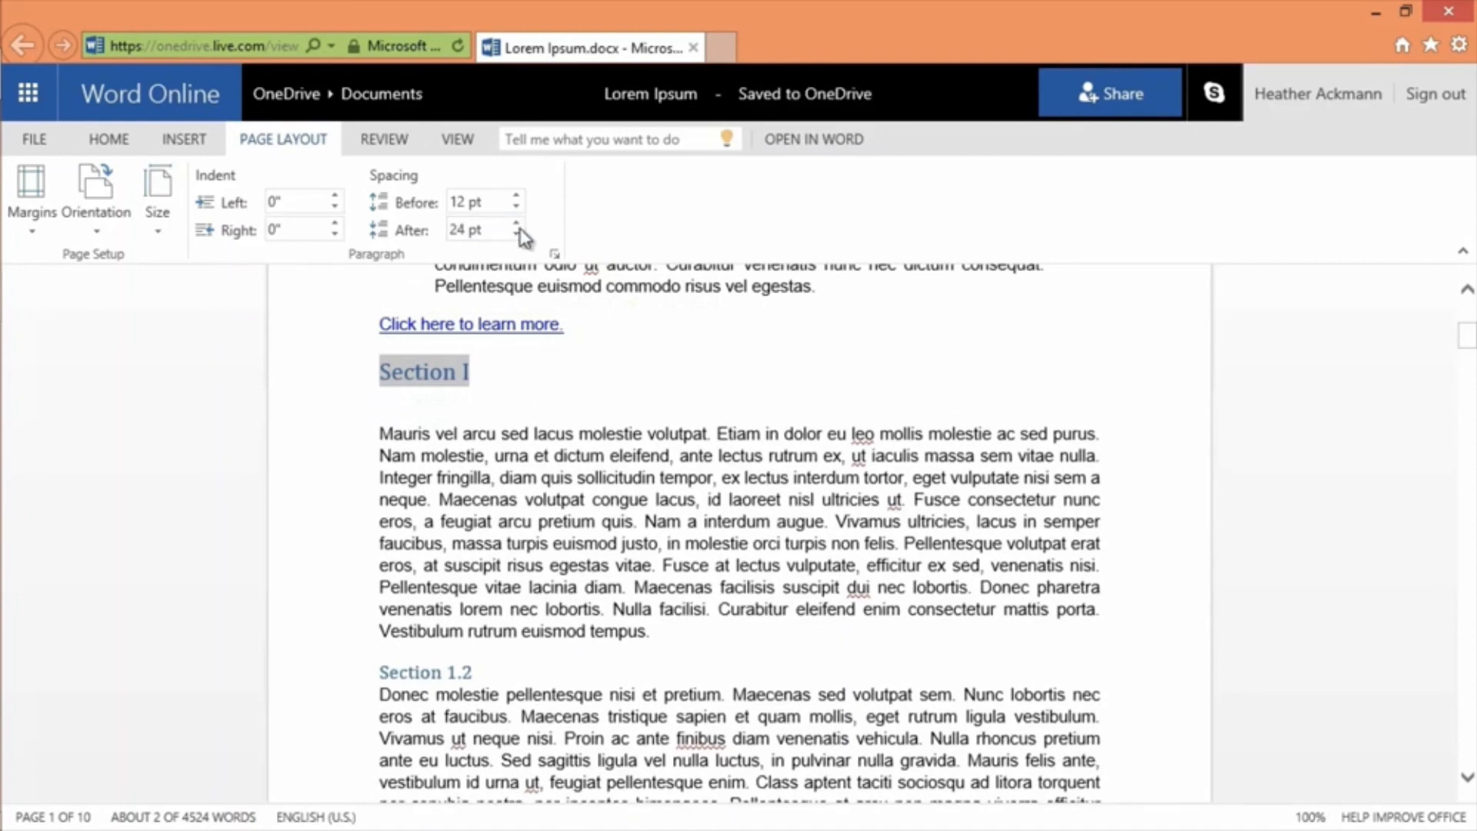
Reduce the spacing after the Section I heading to 10 pt and open its full paragraph settings.
left_click(517, 235)
left_click(517, 234)
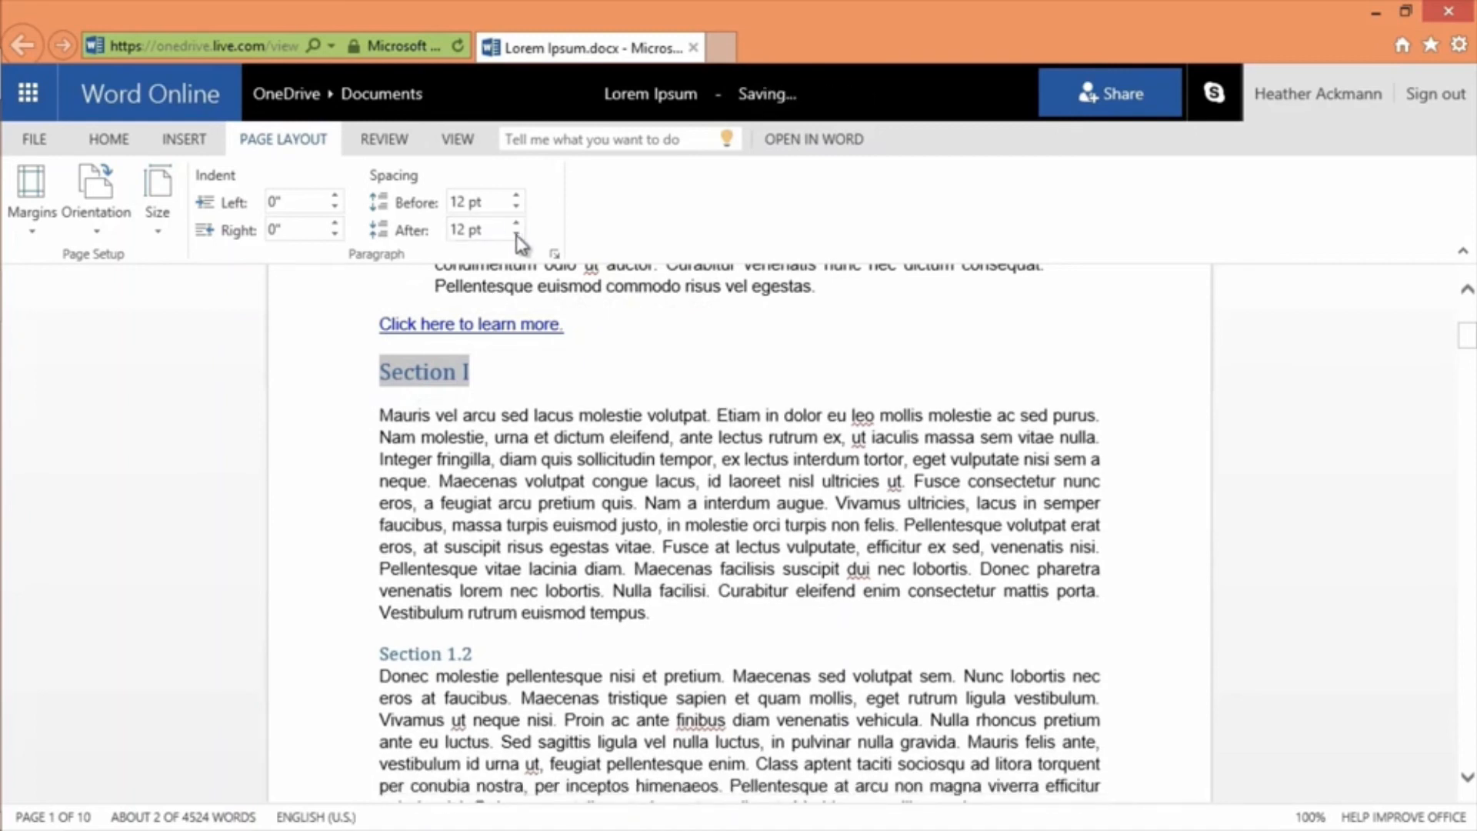
left_click_drag(503, 230, 452, 241)
type("10")
key("Return")
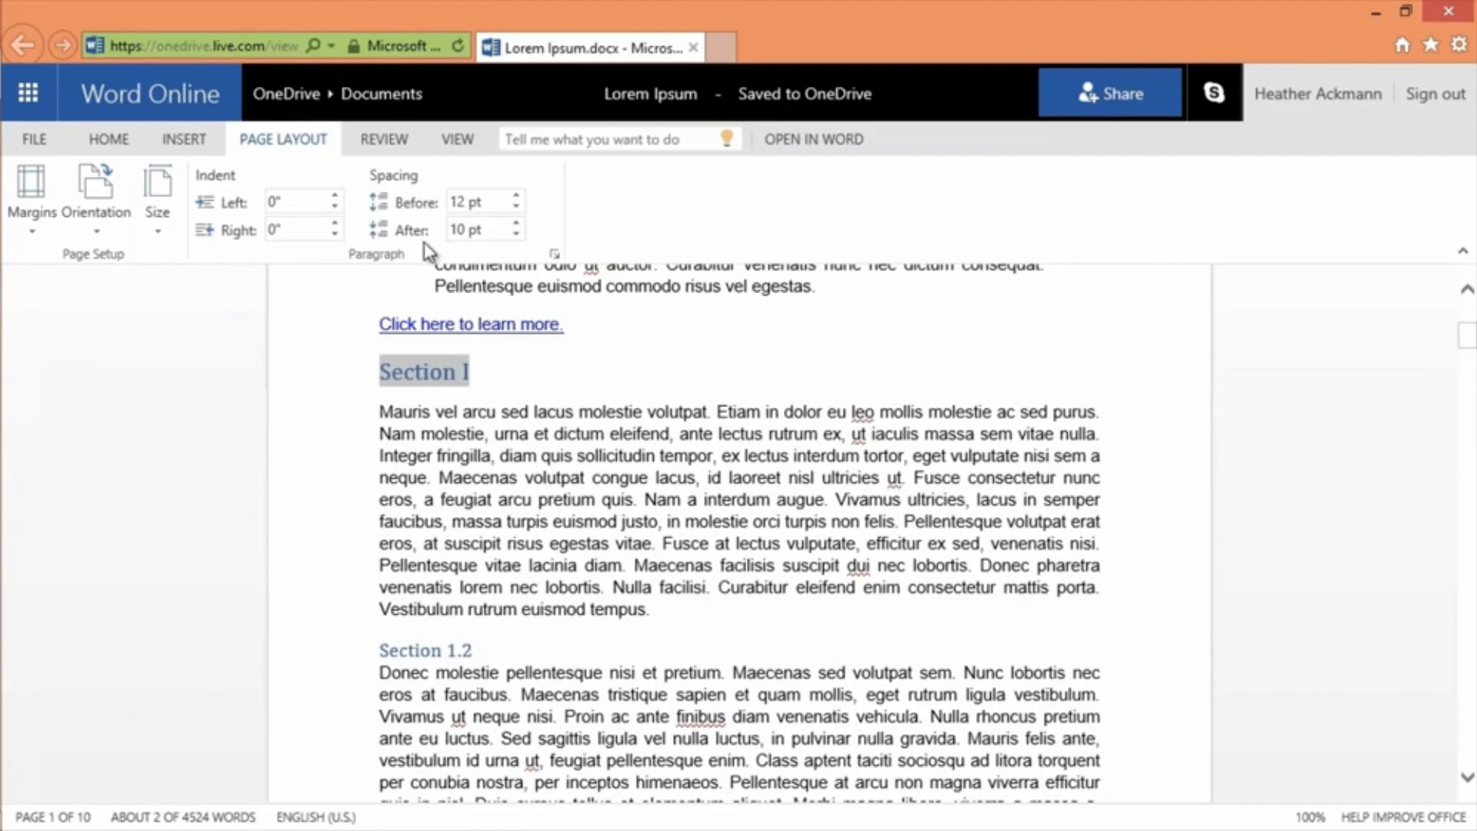
left_click(551, 260)
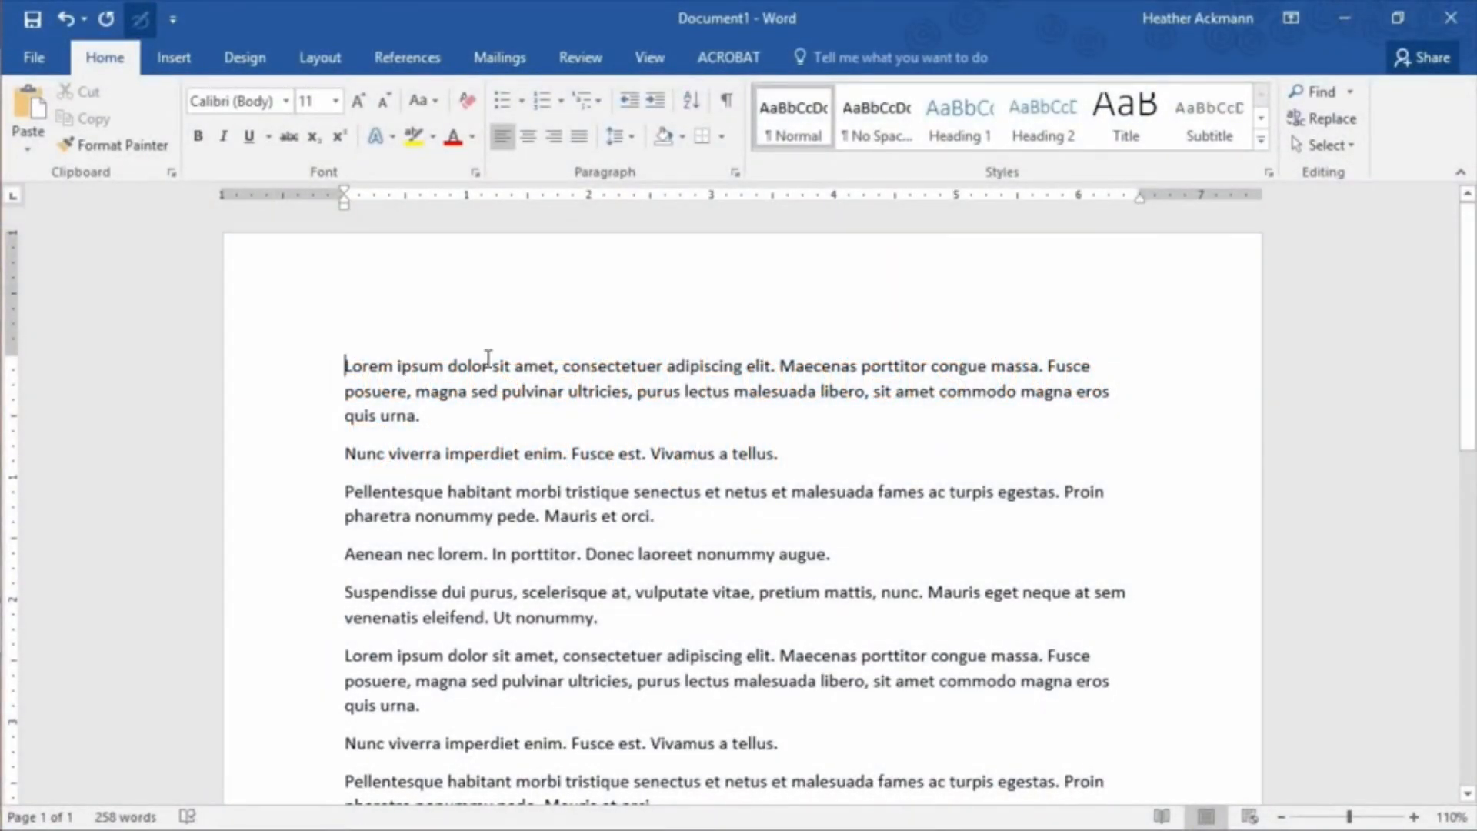
Switch to Document1 in desktop Word, open its header, and try two tabbed positions before removing both tabs.
double_click(571, 284)
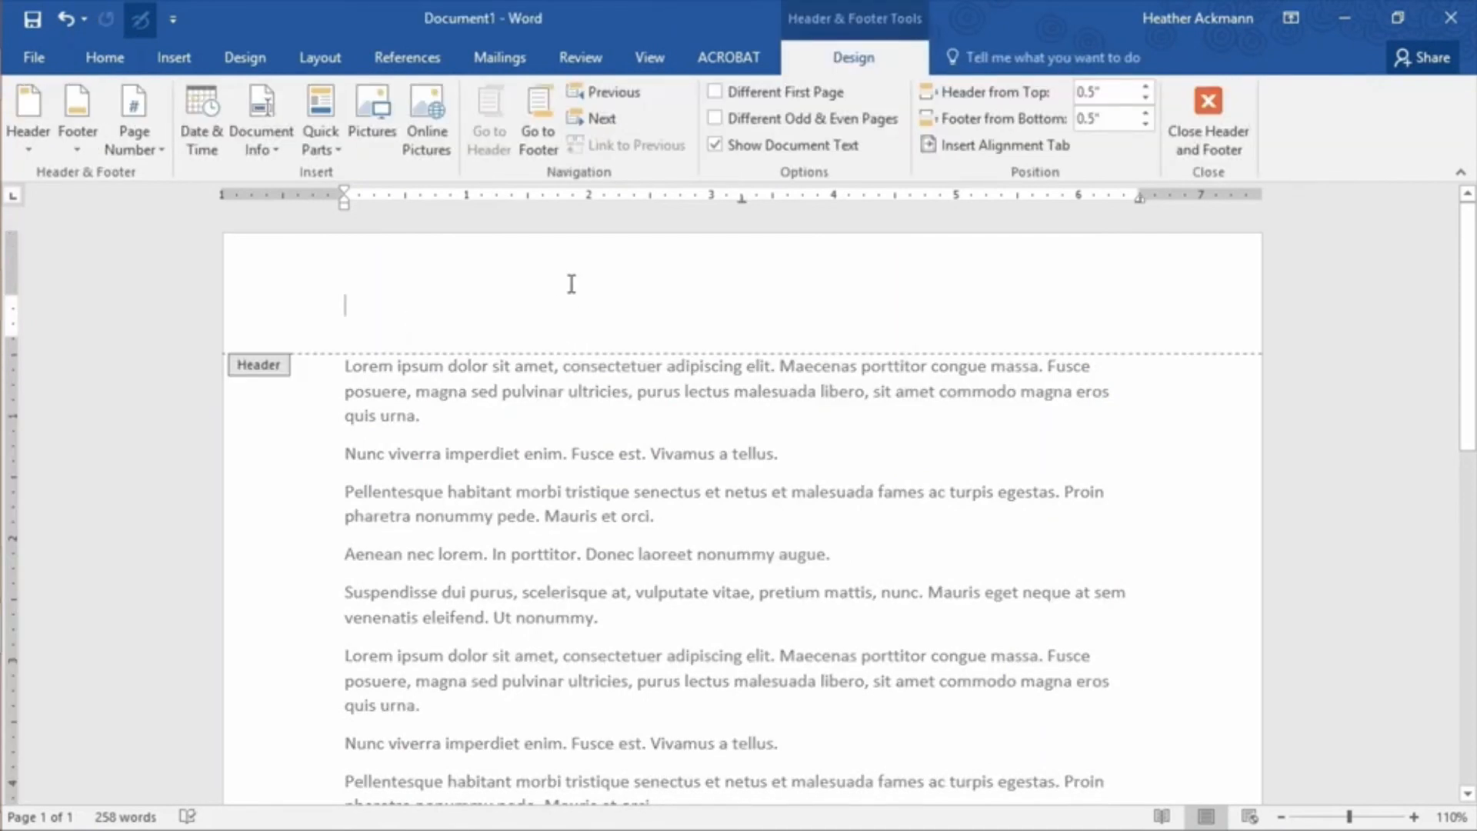
key("Tab")
key("Tab")
key("BackSpace")
key("BackSpace")
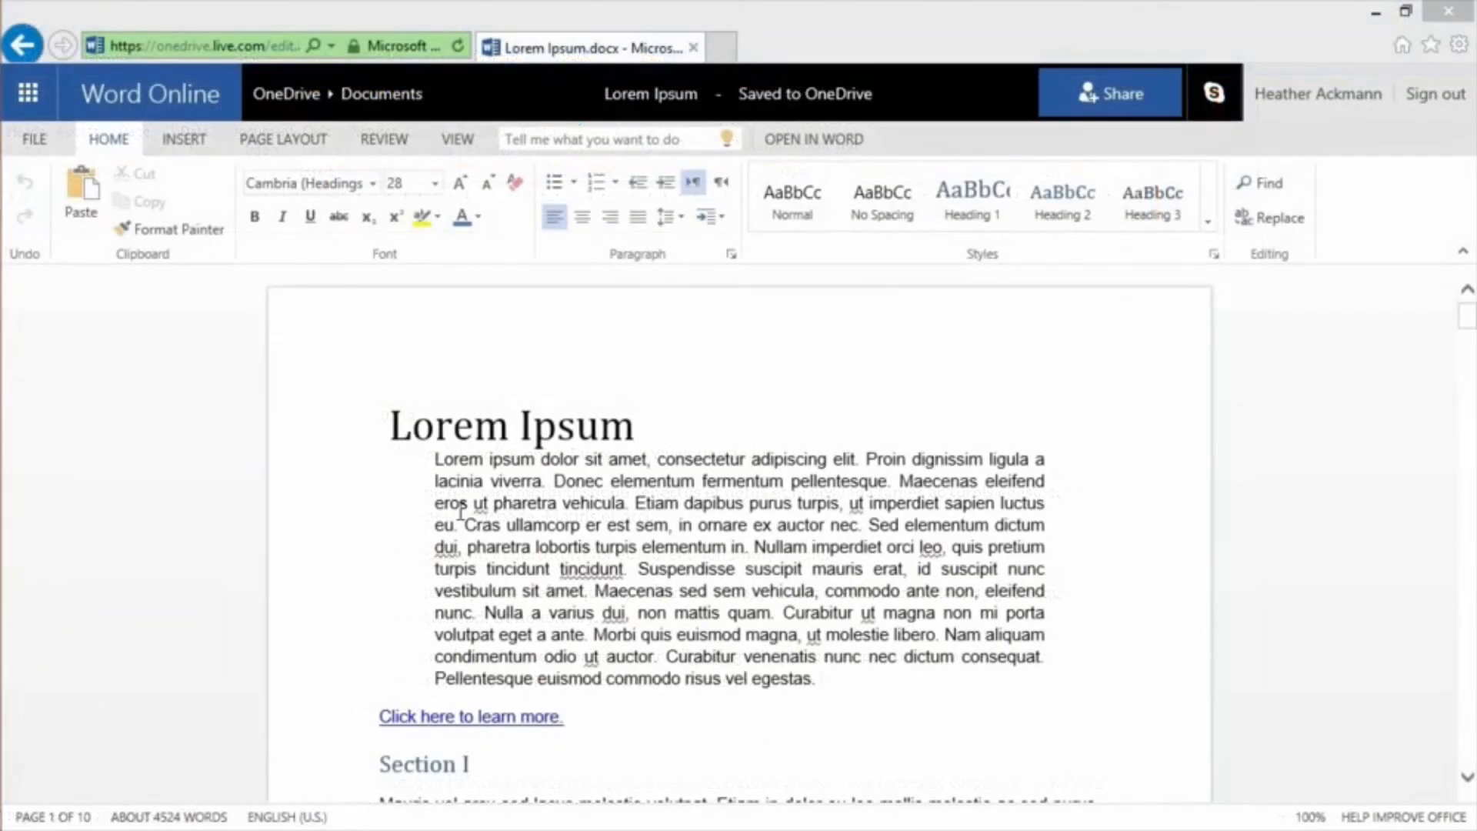
Open the header and footer of the Lorem Ipsum document for editing in Word Online.
left_click(461, 510)
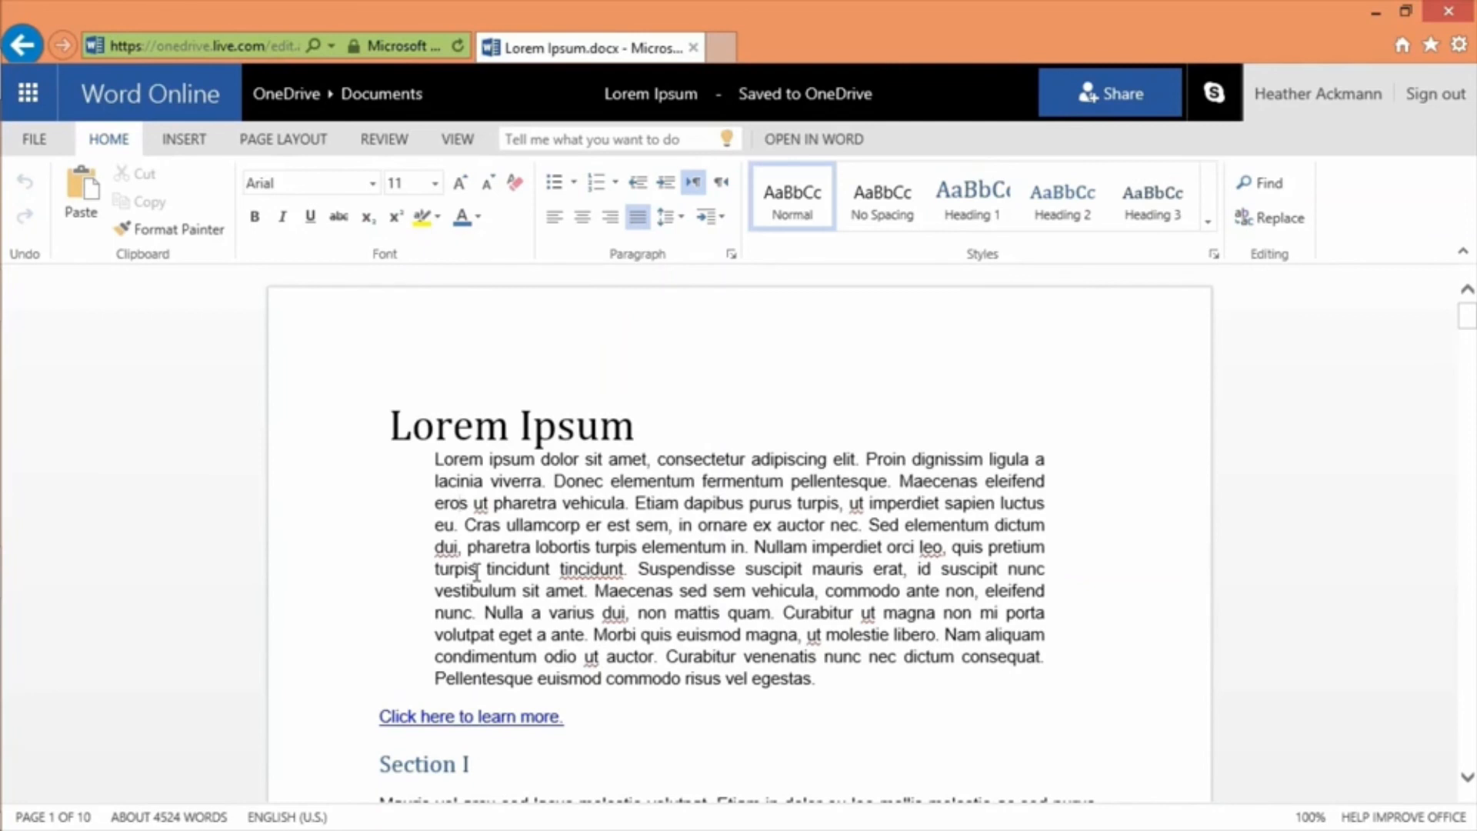
left_click(460, 140)
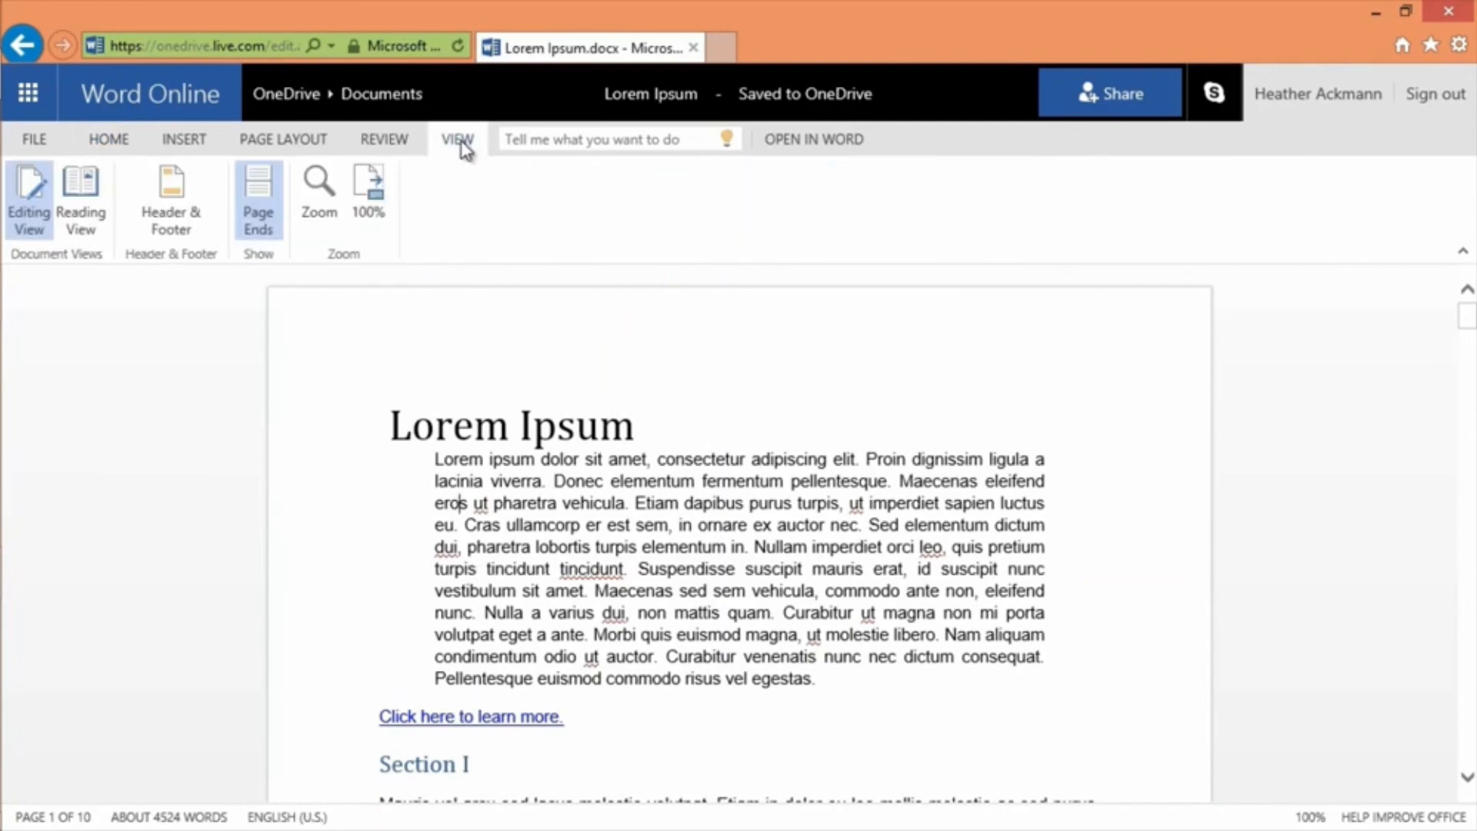
left_click(148, 195)
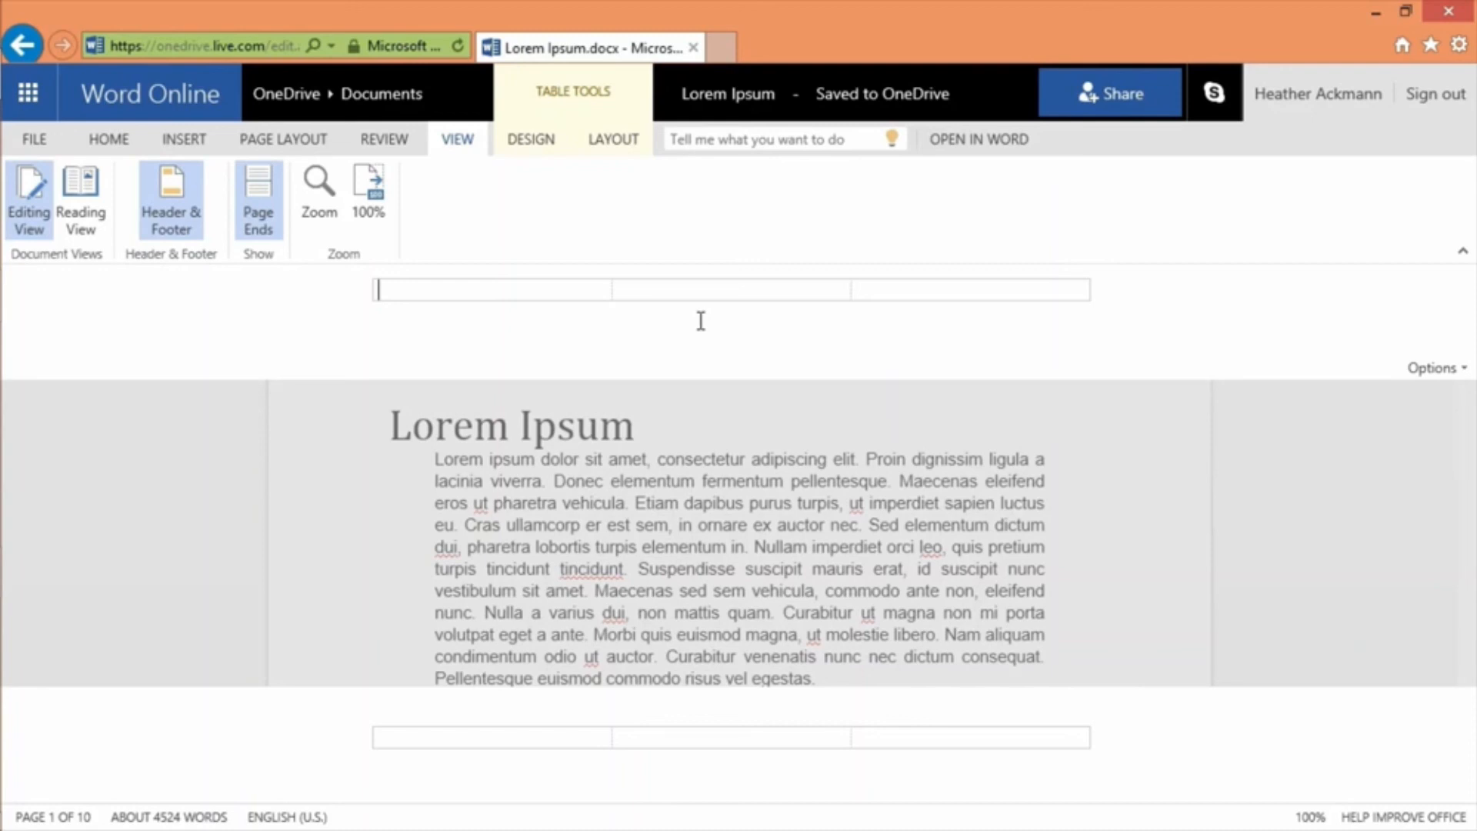
Add page numbers with the page count included to the centre of the header.
left_click(714, 295)
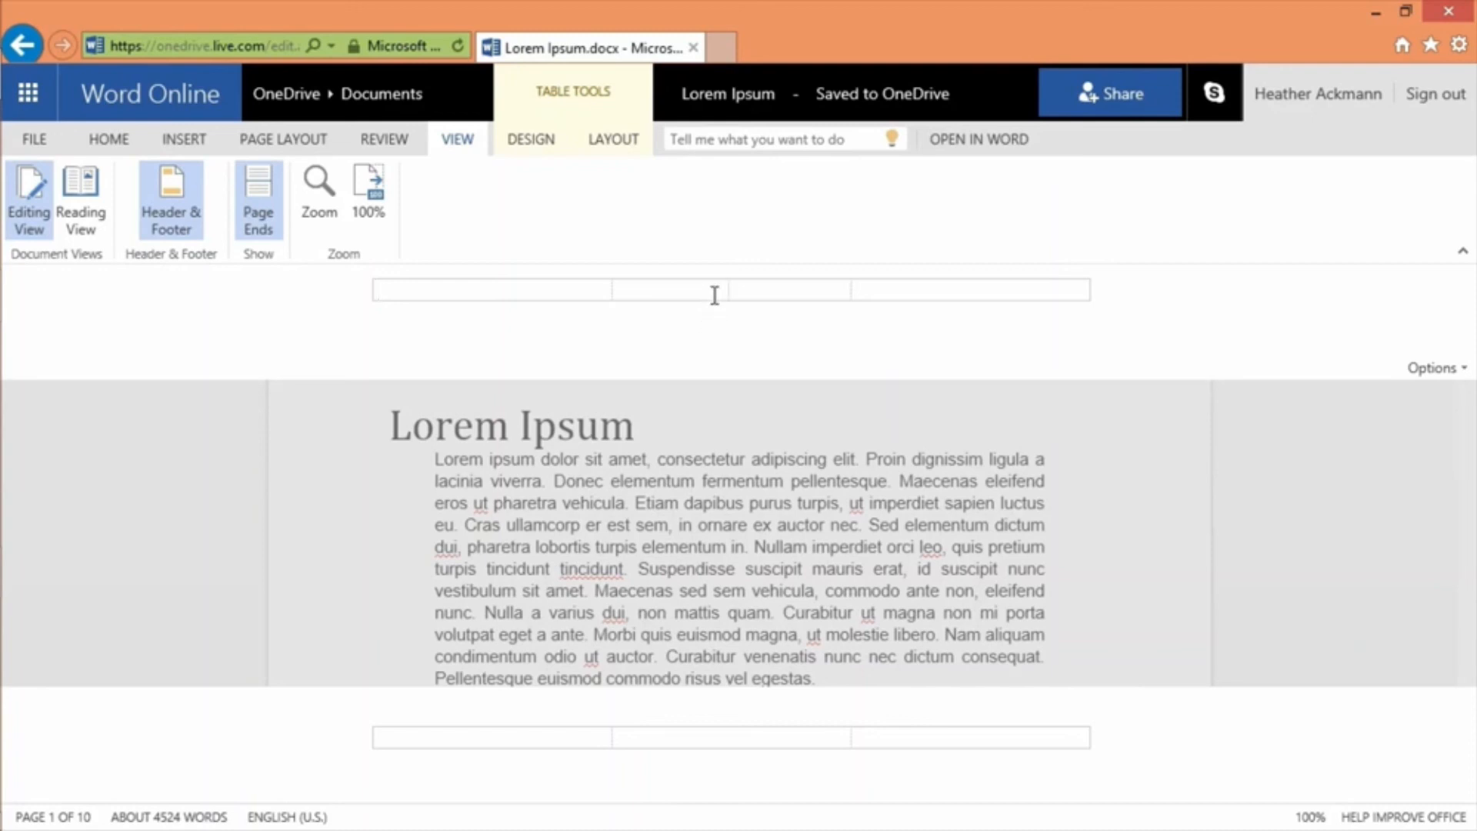
left_click(183, 140)
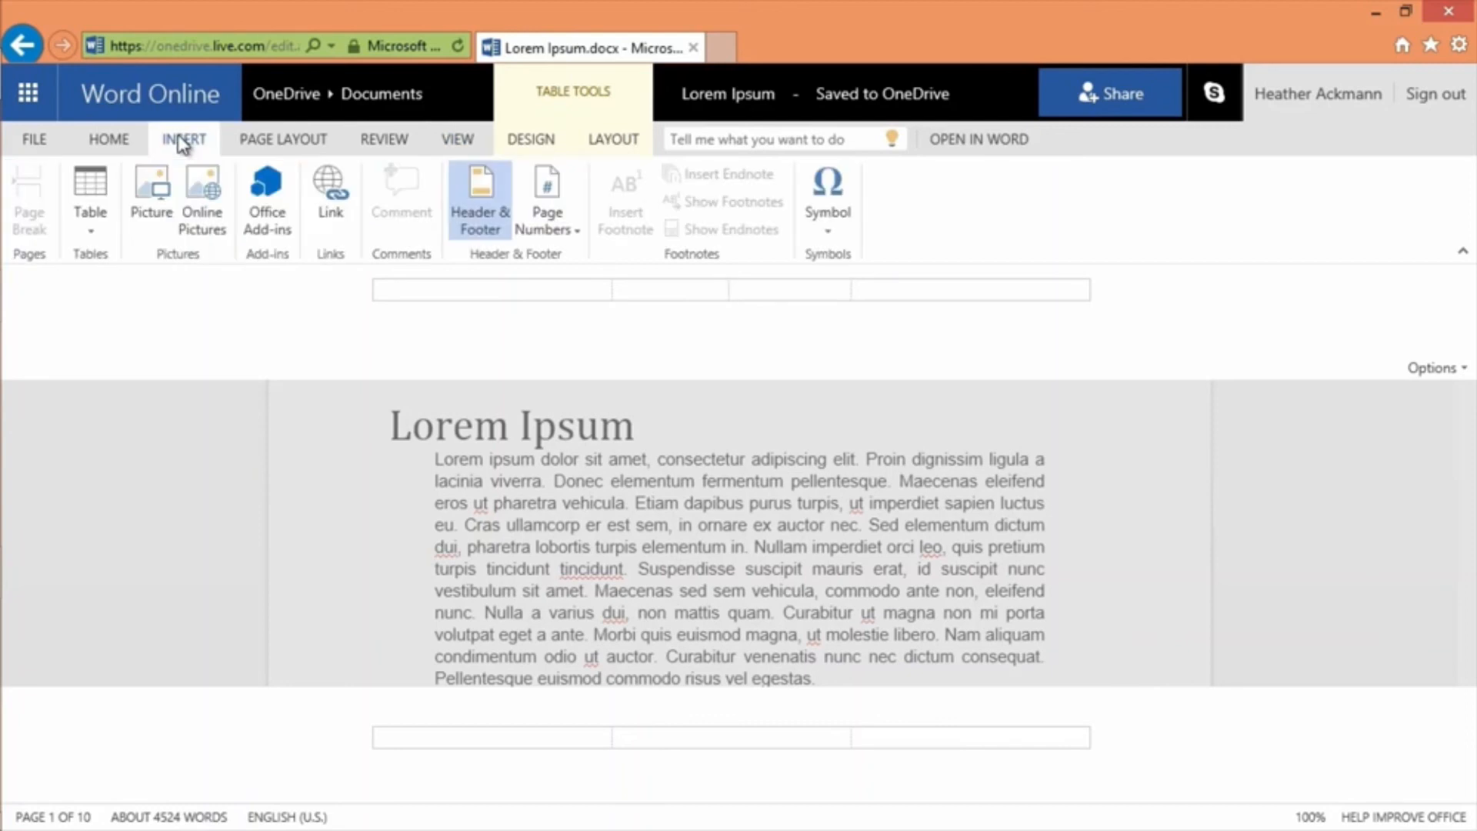
left_click(559, 227)
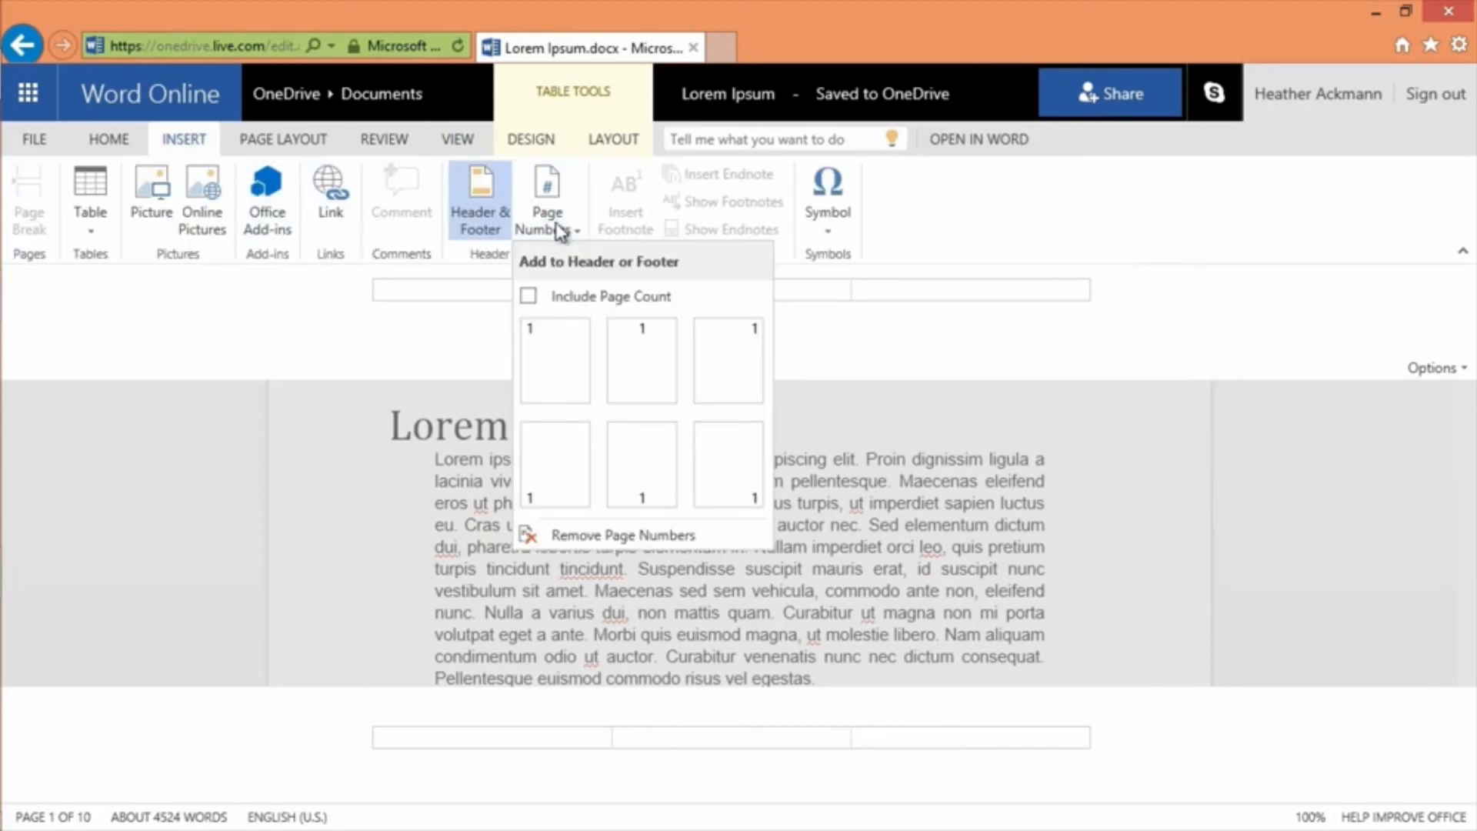
left_click(536, 299)
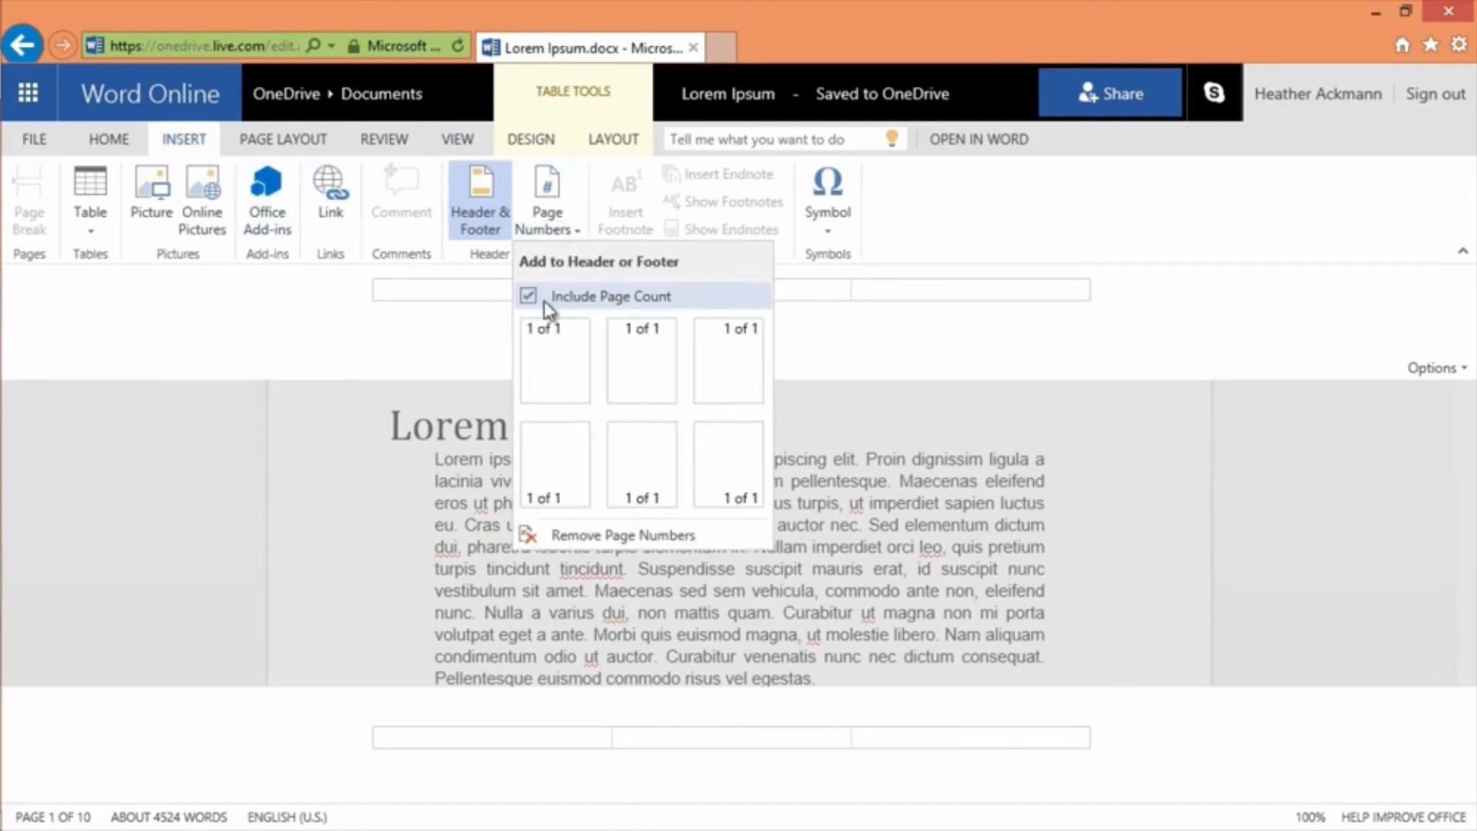
left_click(635, 354)
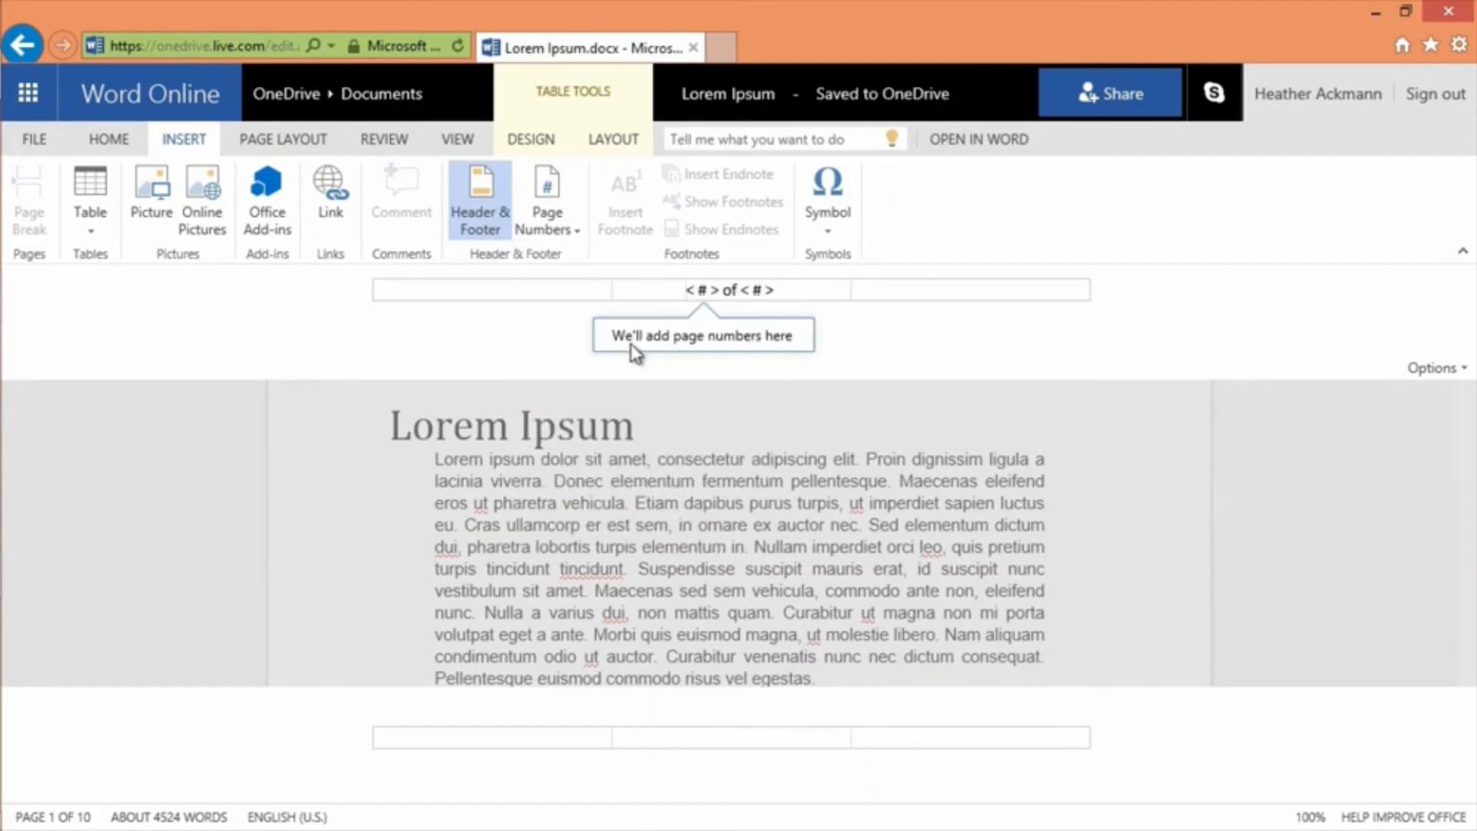
Open the options that control which pages share the header and footer.
left_click(1420, 371)
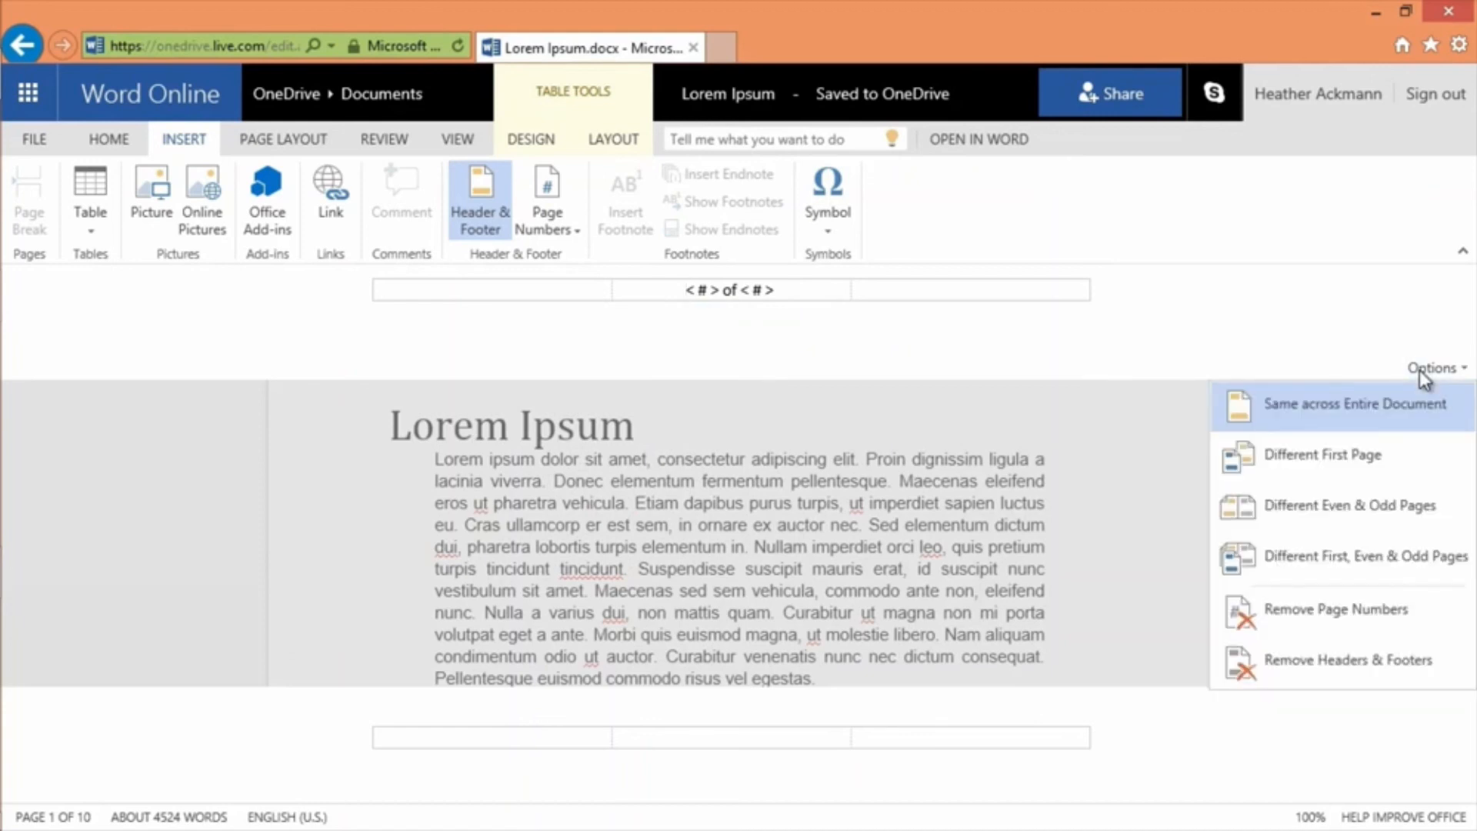